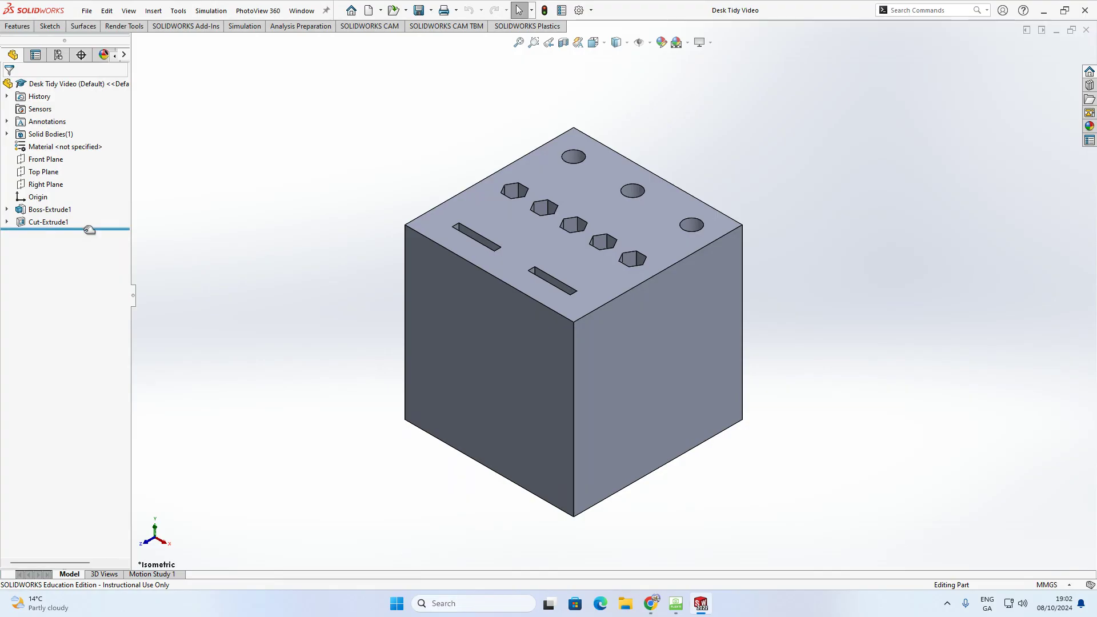
# - Examine the block from several sides, including the holes and slots in its top face and its plain underside
pyautogui.moveTo(86, 228)
pyautogui.mouseDown()
pyautogui.moveTo(86, 217)
pyautogui.moveTo(108, 218)
pyautogui.moveTo(104, 227)
pyautogui.mouseUp()
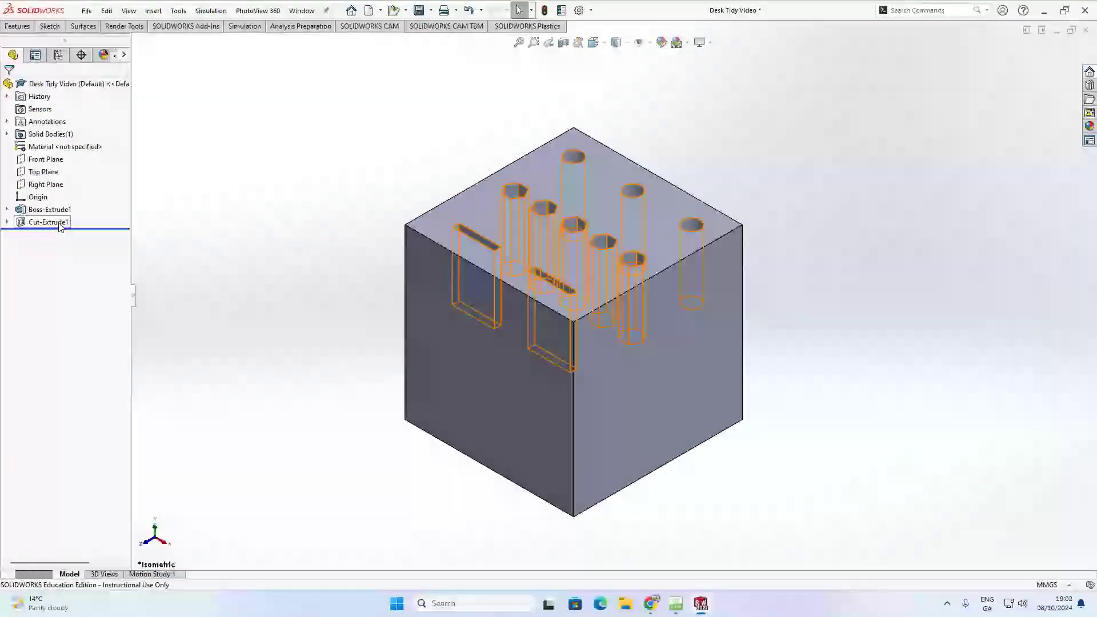
pyautogui.moveTo(506, 223); pyautogui.dragTo(558, 252, button='middle')
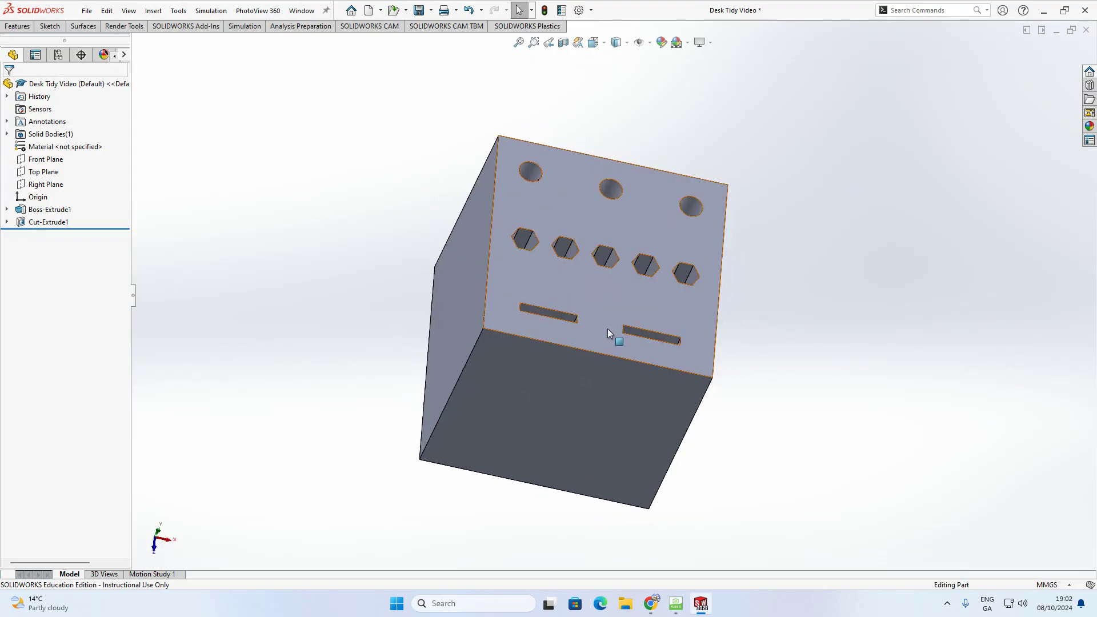
pyautogui.moveTo(594, 422); pyautogui.dragTo(577, 275, button='middle')
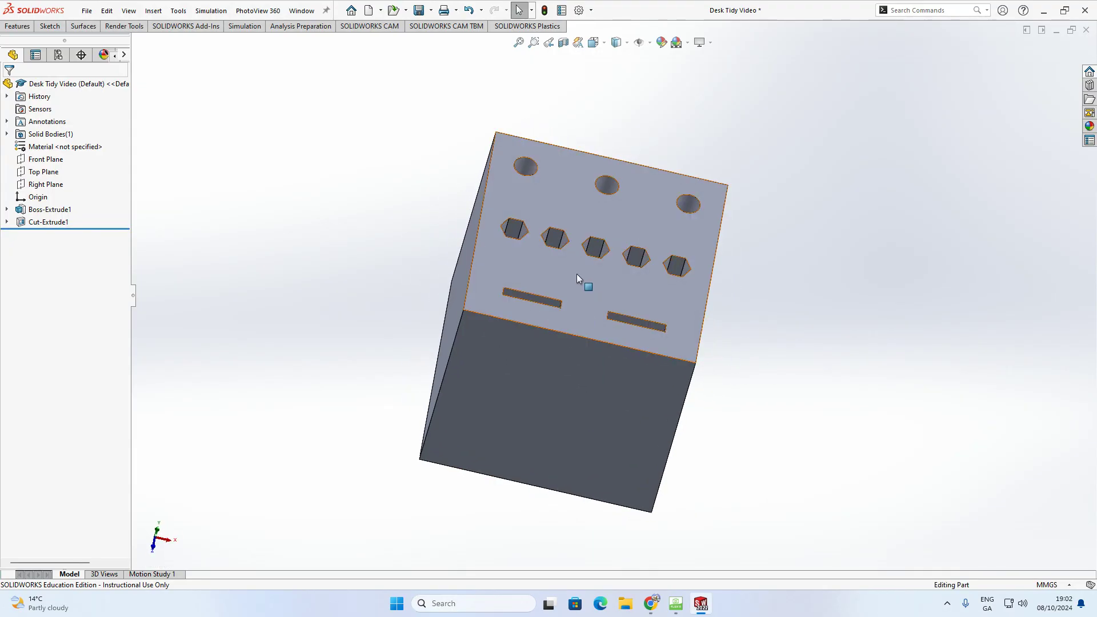
pyautogui.moveTo(564, 399); pyautogui.dragTo(628, 150, button='middle')
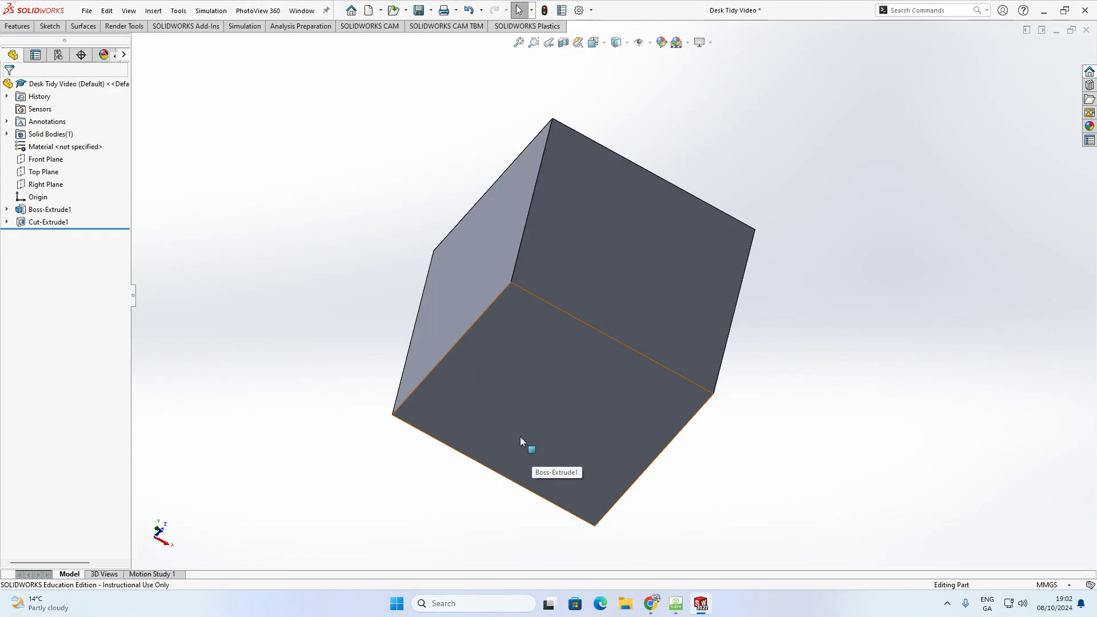
pyautogui.moveTo(565, 338); pyautogui.dragTo(446, 453, button='middle')
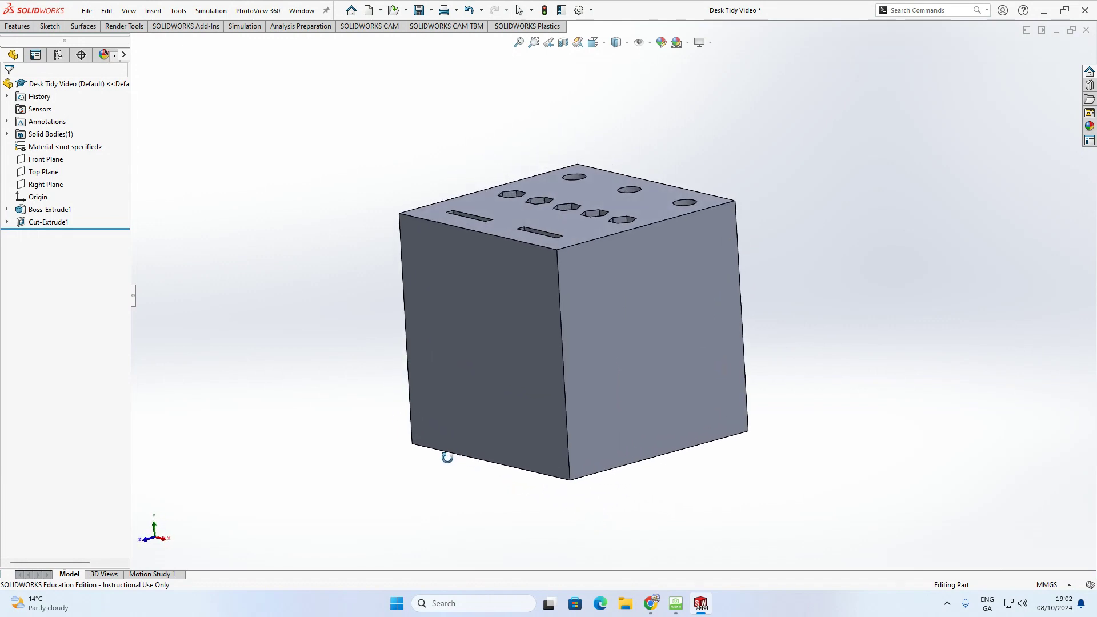
pyautogui.moveTo(659, 361); pyautogui.dragTo(543, 416, button='middle')
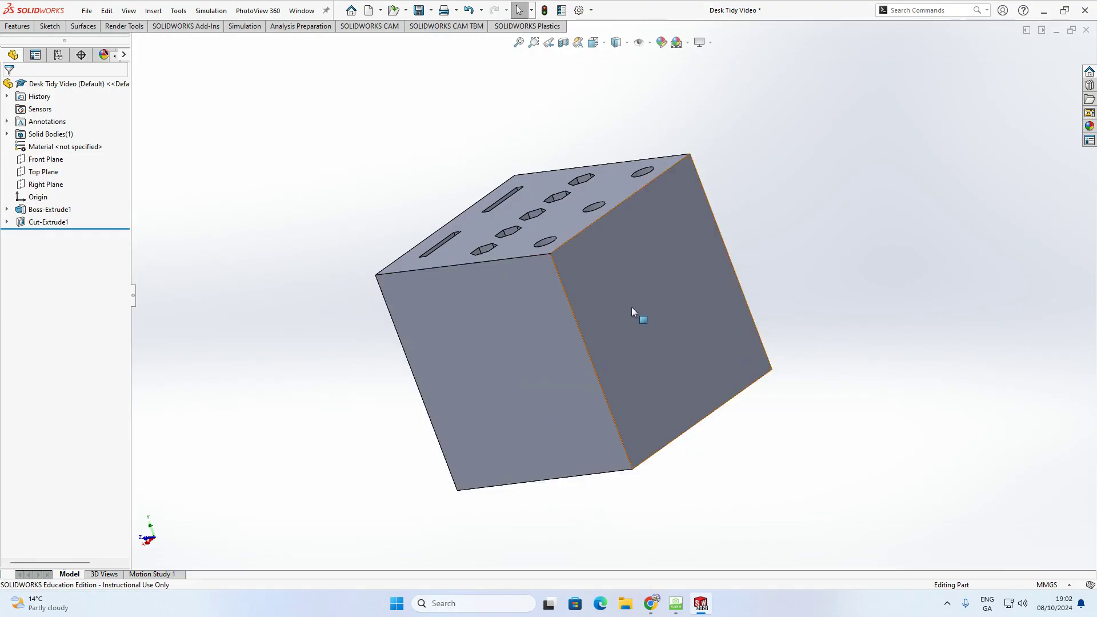
pyautogui.moveTo(392, 384); pyautogui.dragTo(507, 289, button='middle')
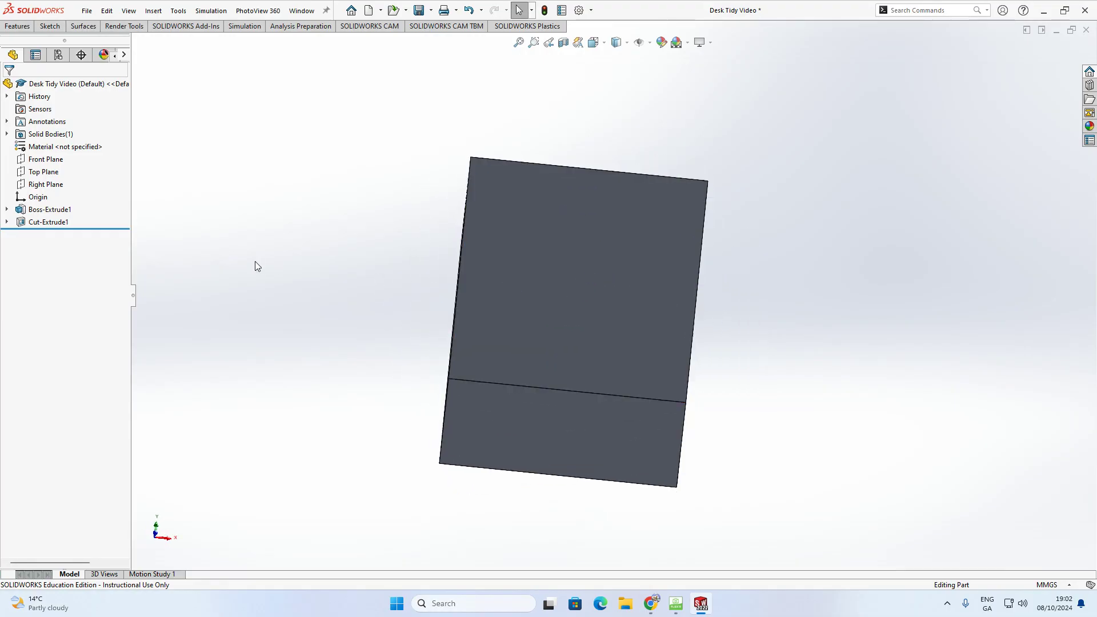
pyautogui.moveTo(431, 316); pyautogui.dragTo(649, 392, button='middle')
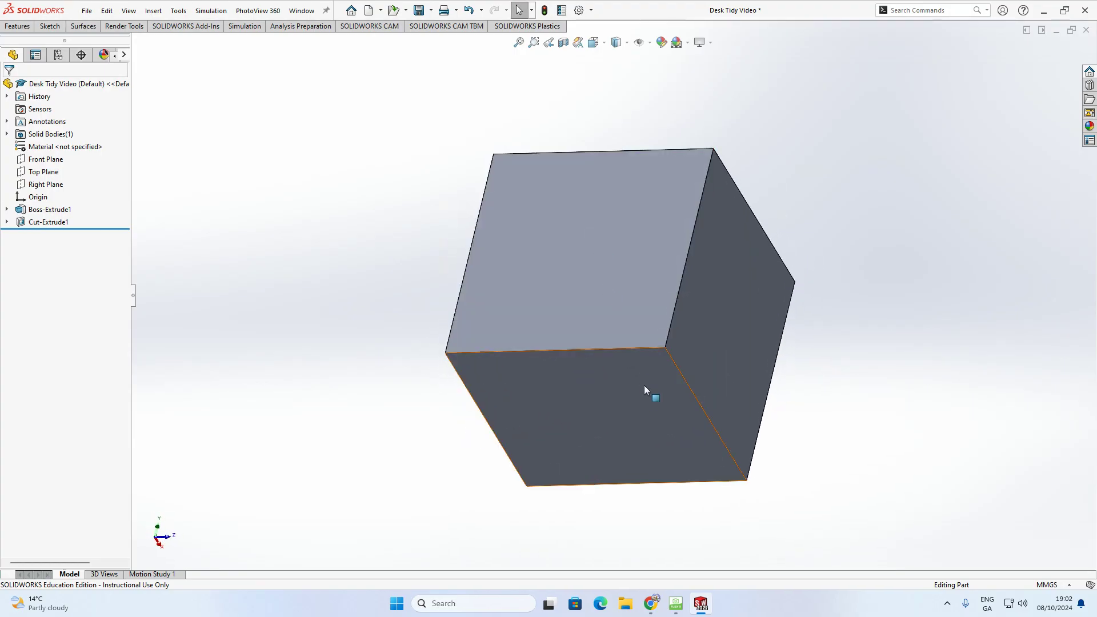
# - Start a sketch on the bottom face of the block
pyautogui.click(644, 400)
pyautogui.moveTo(672, 252); pyautogui.dragTo(620, 204, button='middle')
pyautogui.click(814, 340)
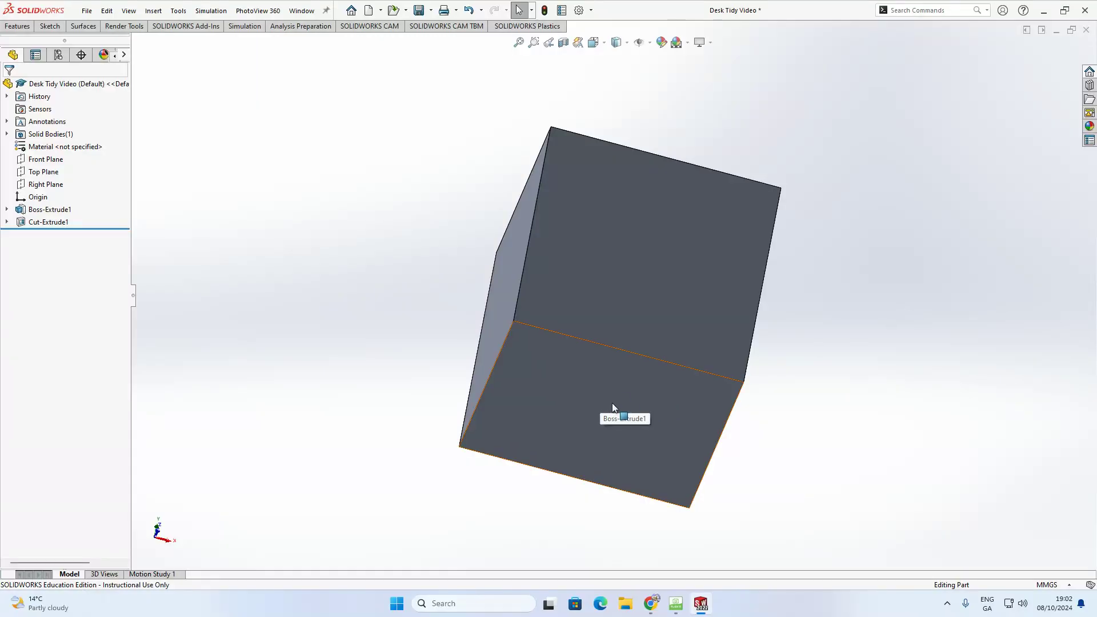
pyautogui.click(626, 392)
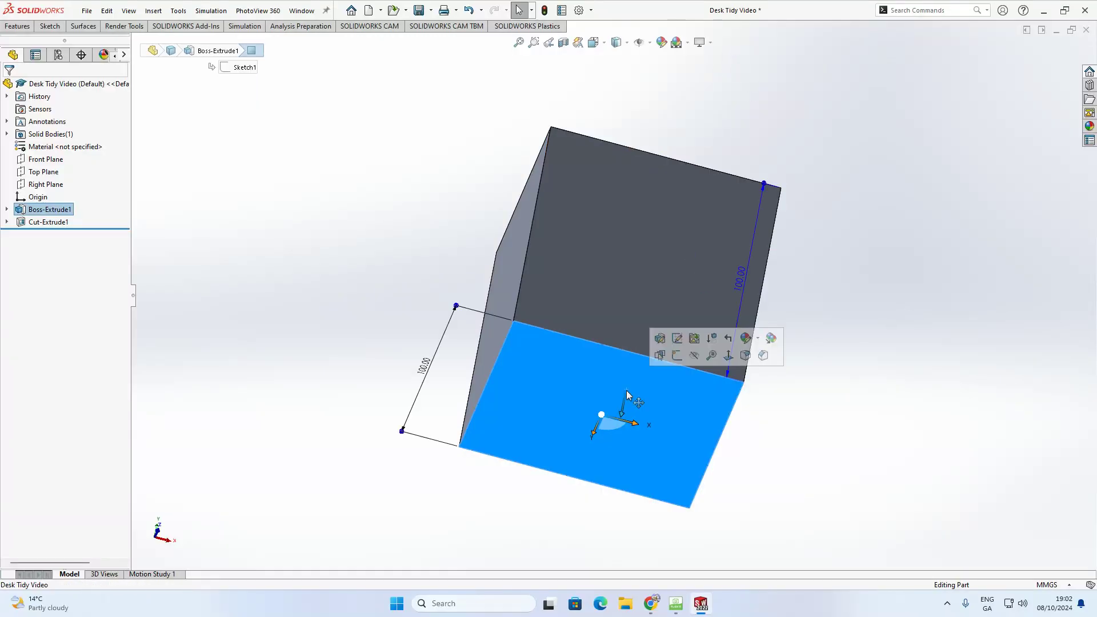
pyautogui.click(678, 355)
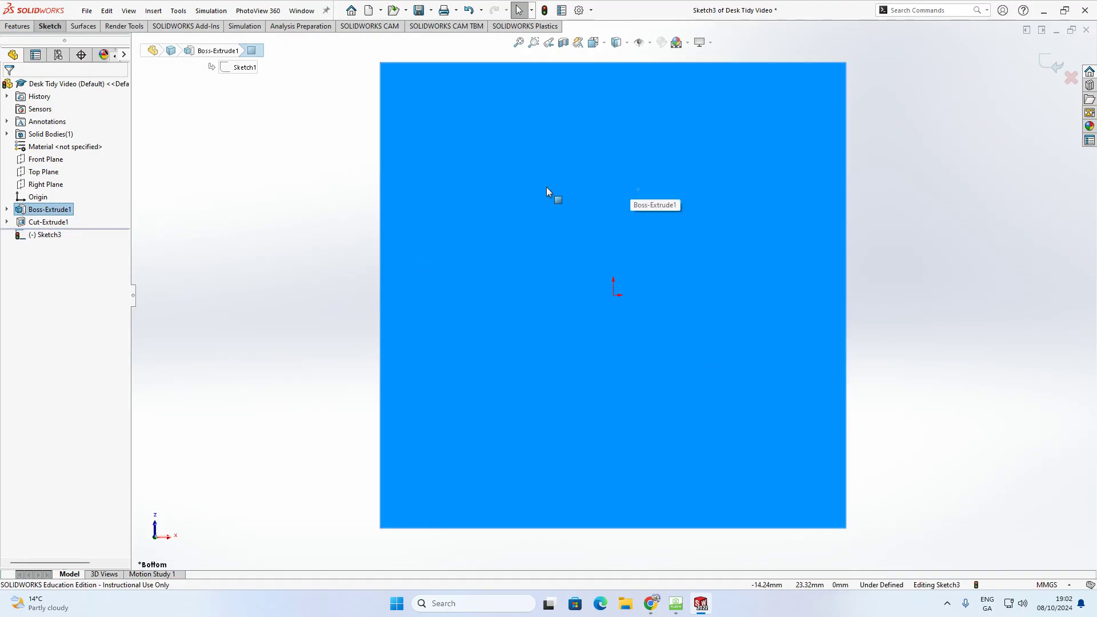
pyautogui.click(282, 263)
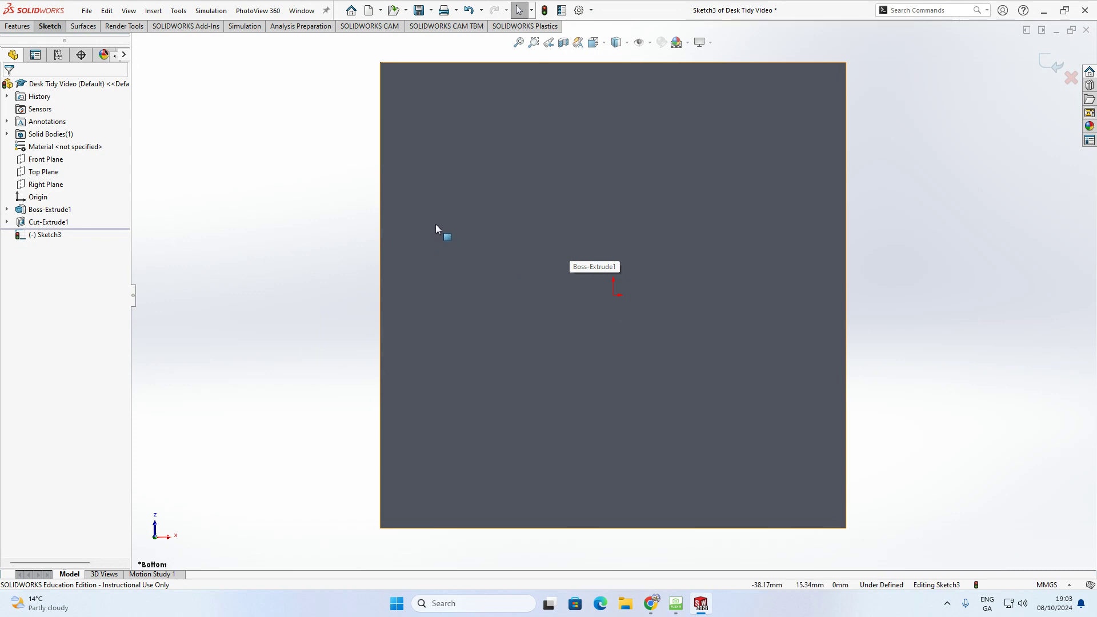
# - Sketch a horizontal centerline across the full width of the face, about 19 mm below its upper edge
pyautogui.click(48, 29)
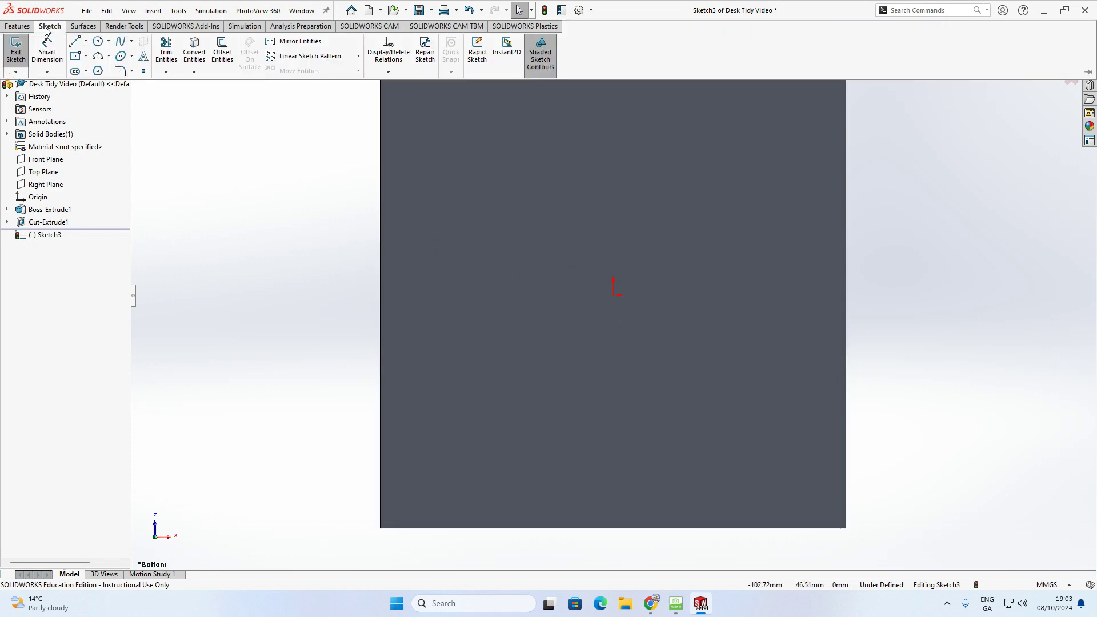
pyautogui.click(85, 41)
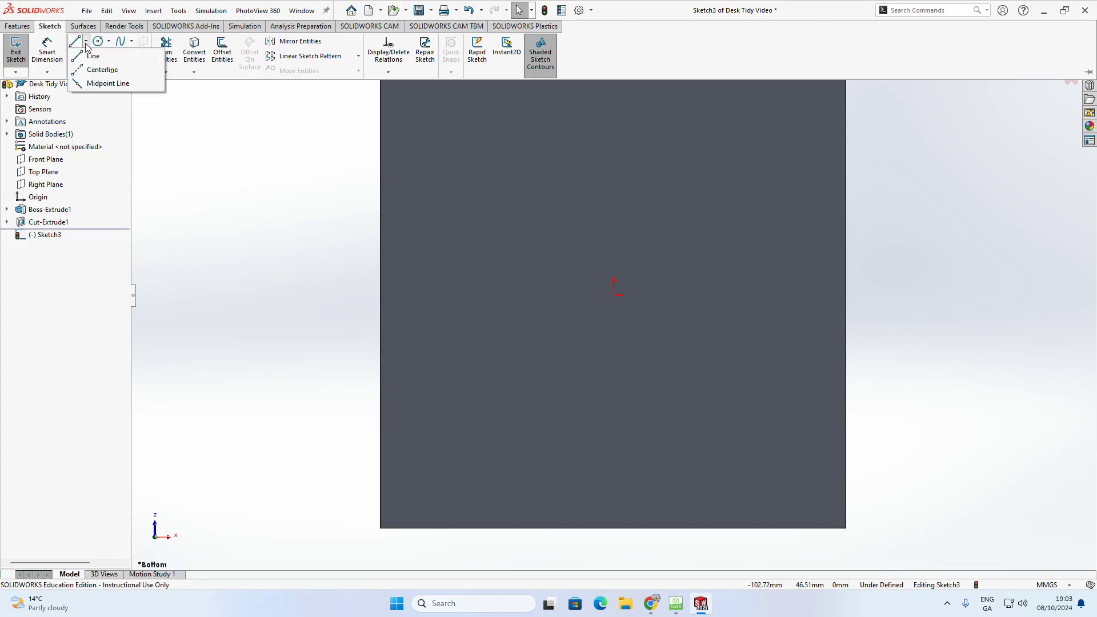
pyautogui.click(93, 71)
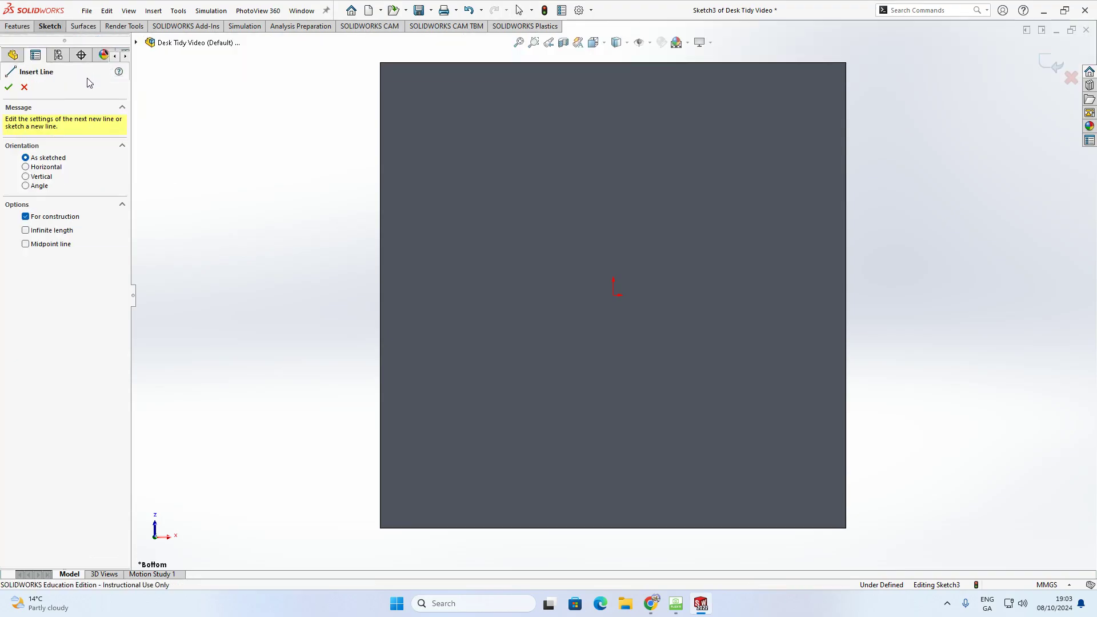
pyautogui.click(380, 153)
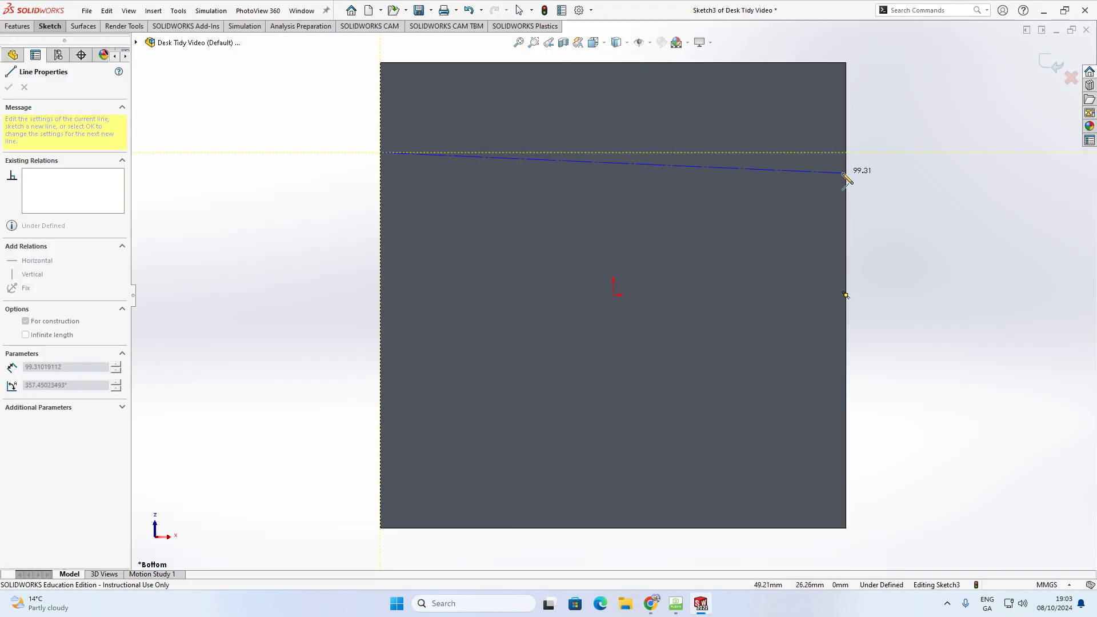
pyautogui.click(846, 152)
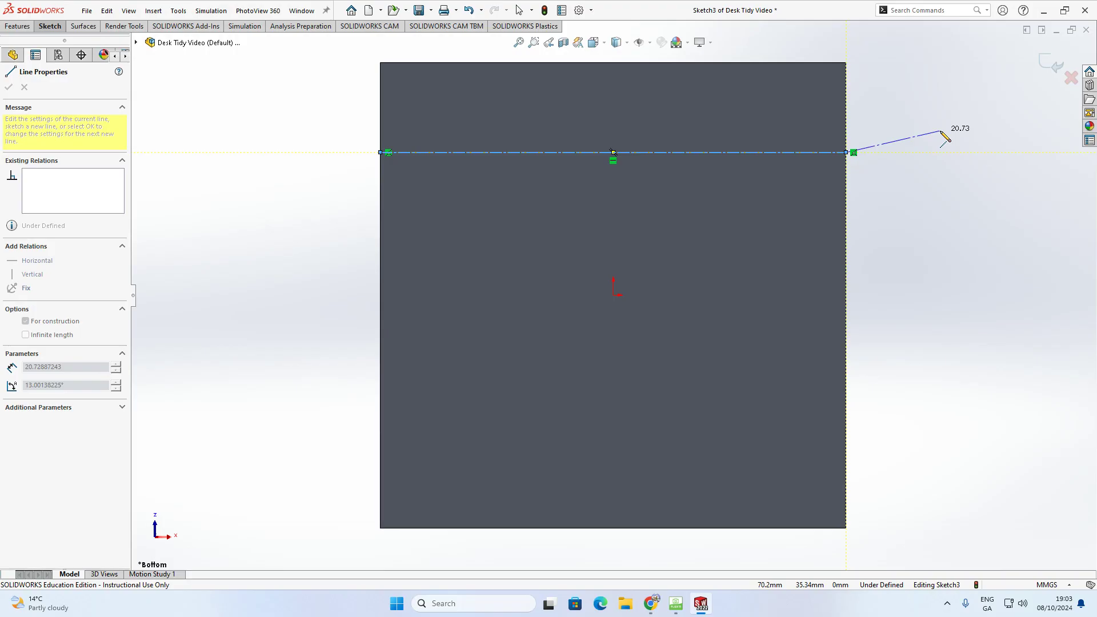
pyautogui.press('Escape')
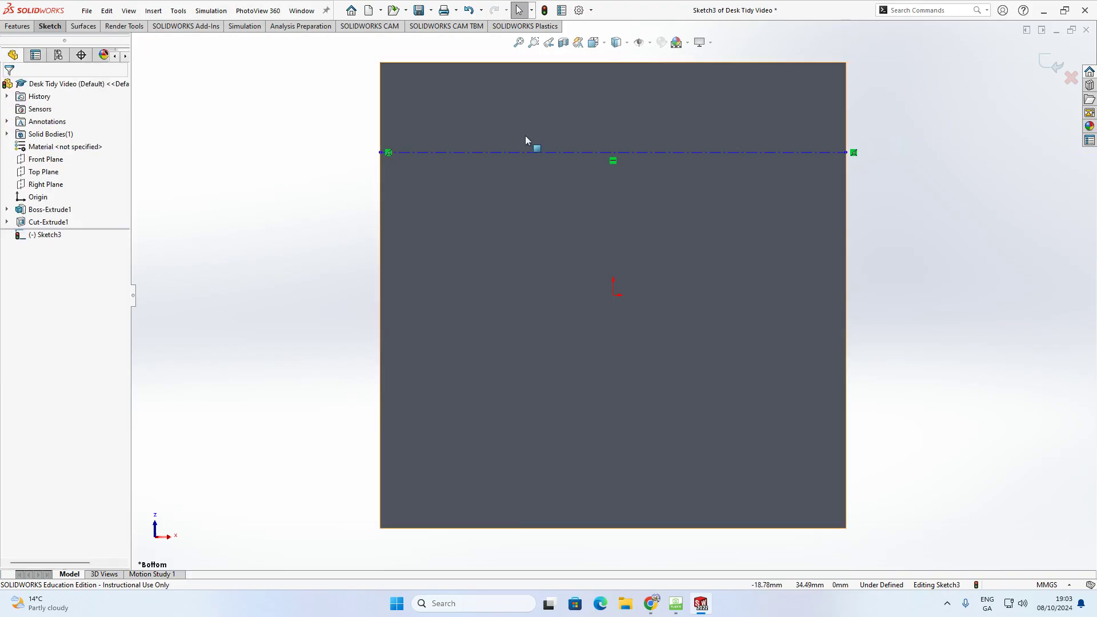
# - Dimension the distance between the centerline and the face's upper edge as 25 mm
pyautogui.click(501, 152)
pyautogui.click(49, 27)
pyautogui.click(36, 54)
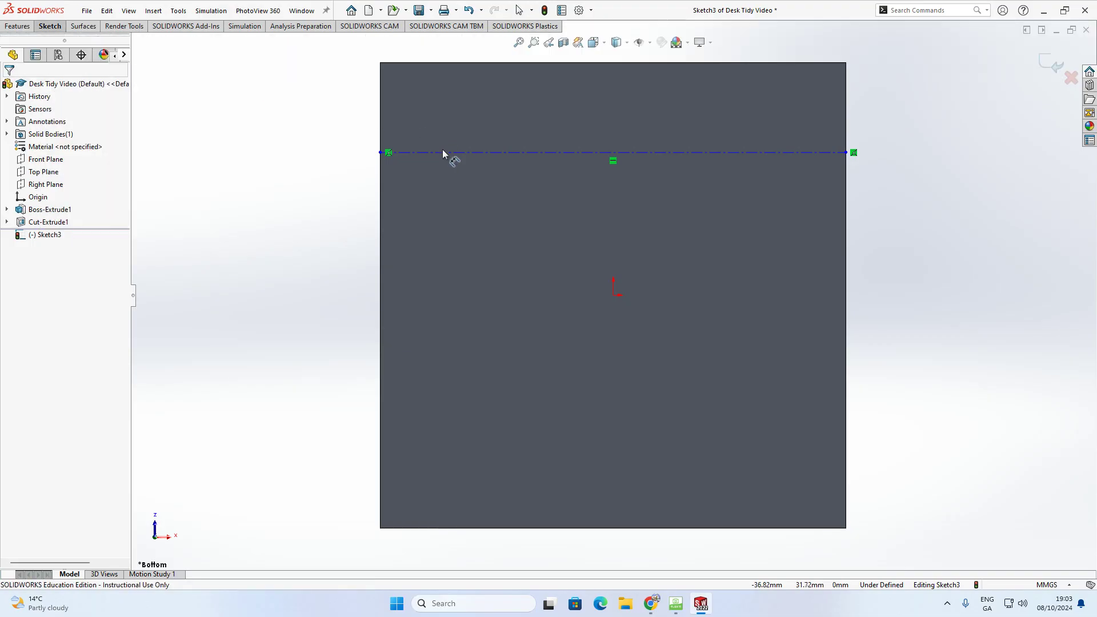
pyautogui.click(444, 153)
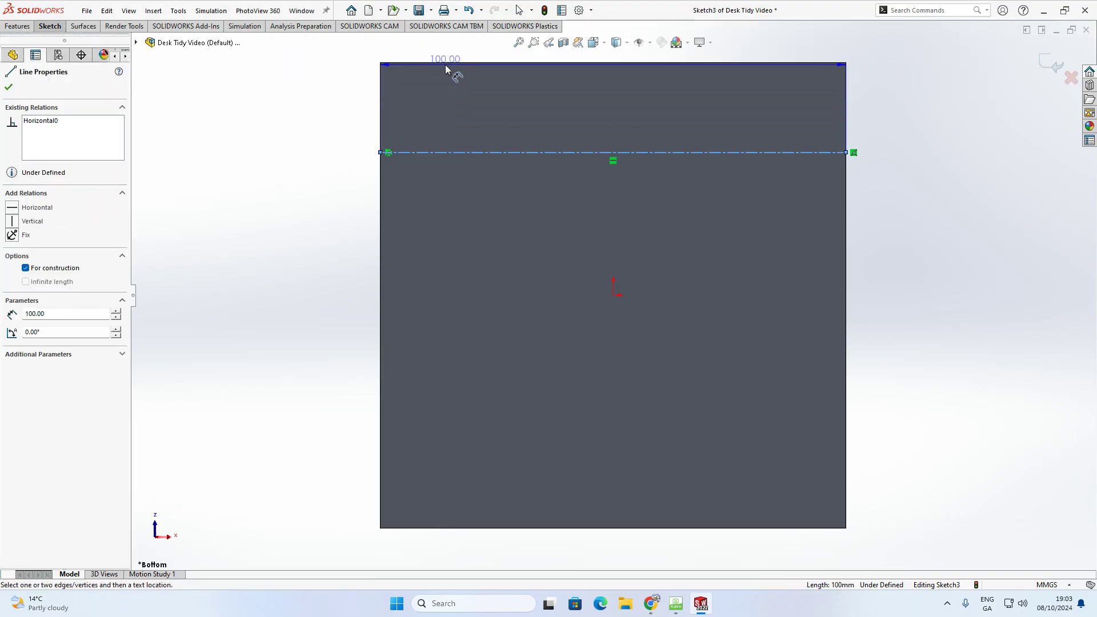
pyautogui.click(445, 64)
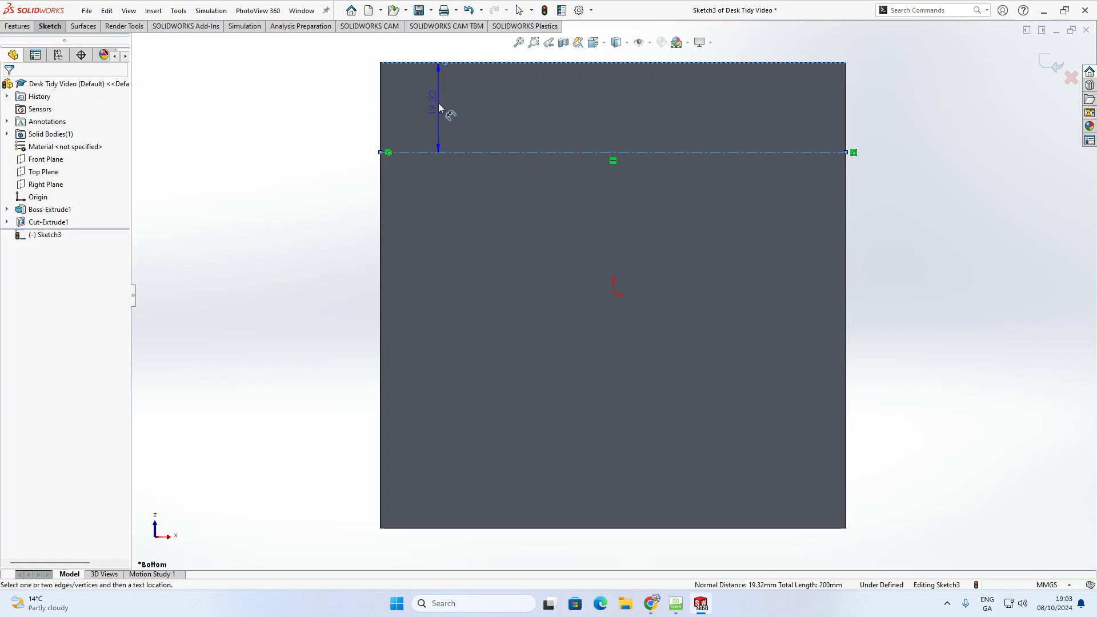
pyautogui.click(440, 104)
pyautogui.write('25')
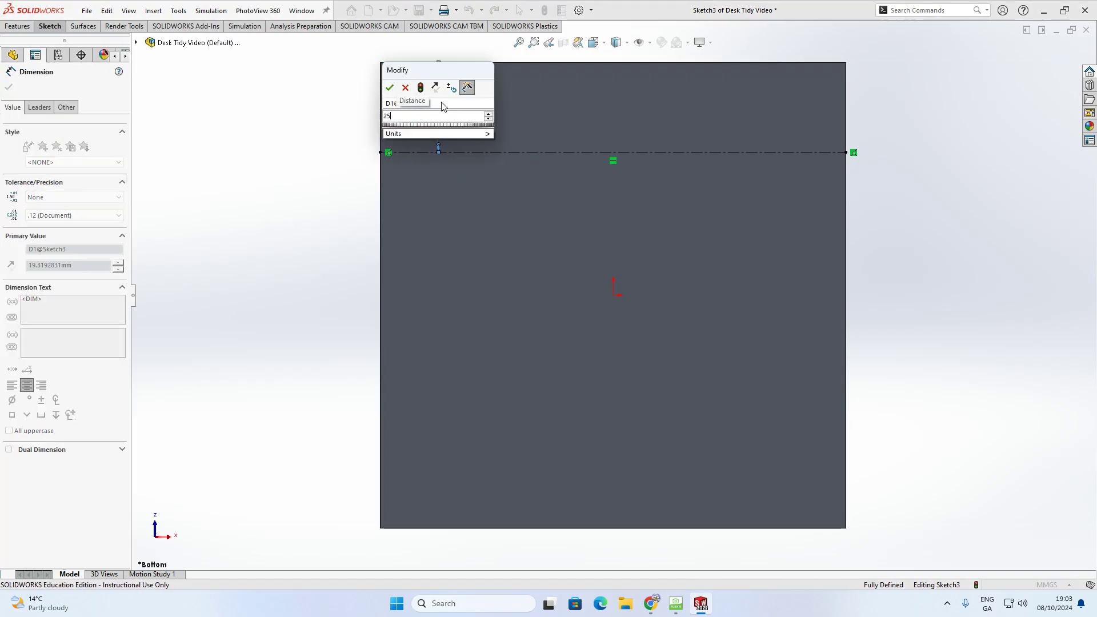
pyautogui.press('Return')
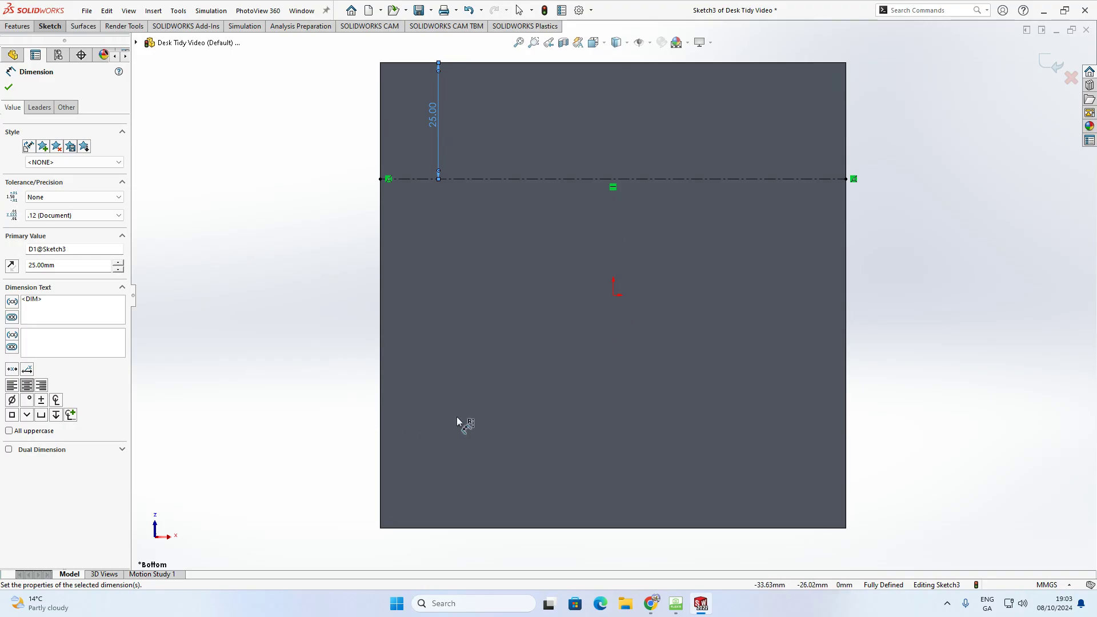
# - Sketch a second horizontal centerline across the full width of the face, about 22 mm above its lower edge
pyautogui.click(52, 28)
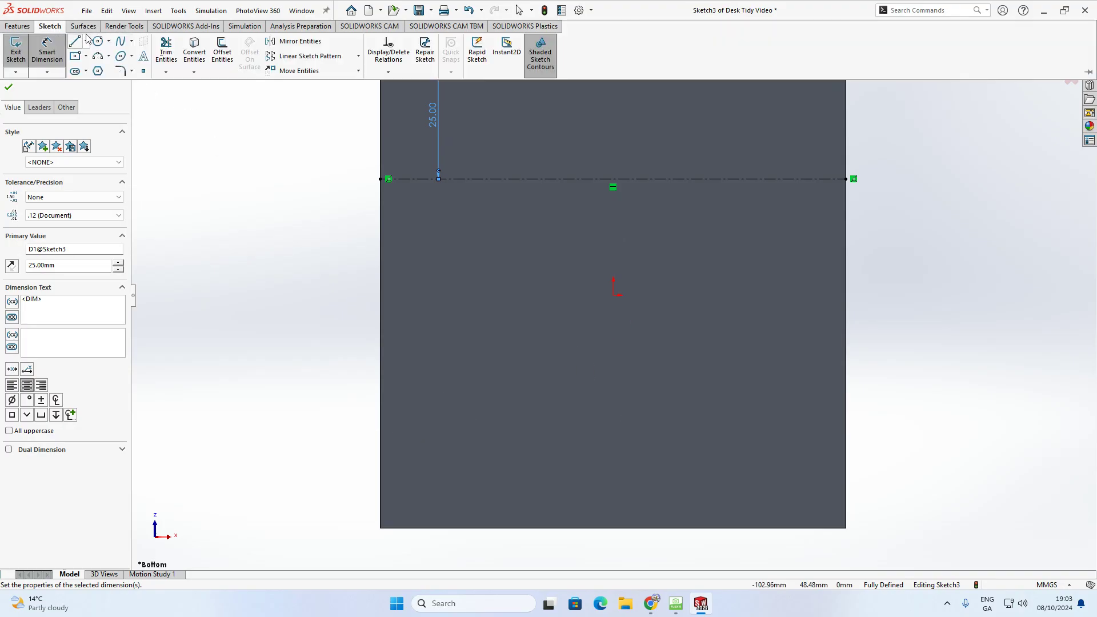
pyautogui.click(86, 42)
pyautogui.click(91, 68)
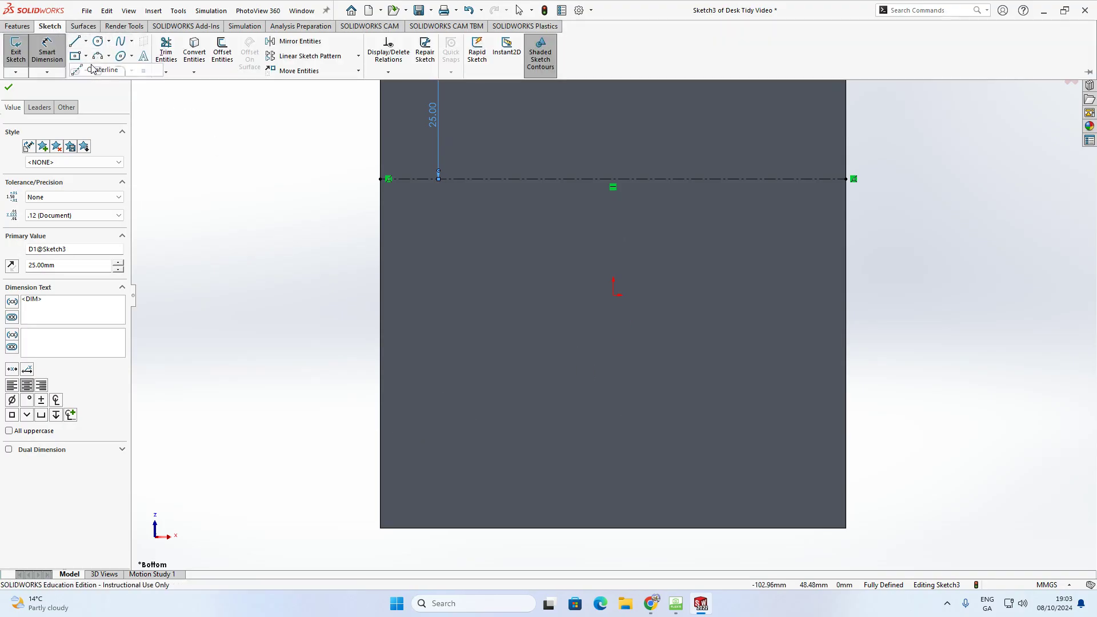
pyautogui.click(382, 426)
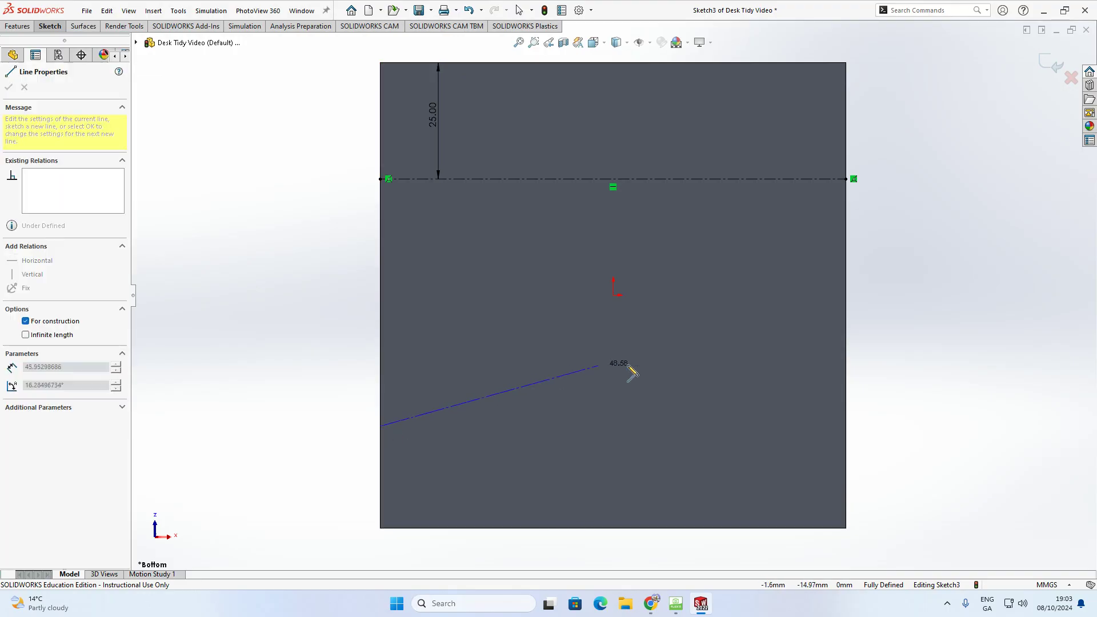
pyautogui.click(846, 425)
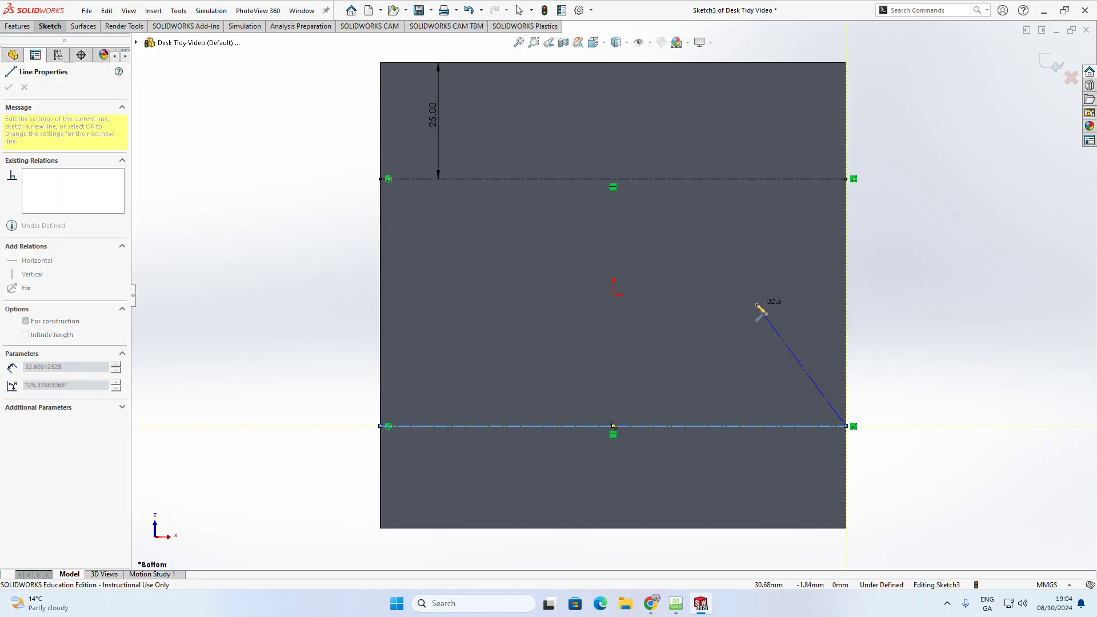
pyautogui.press('Escape')
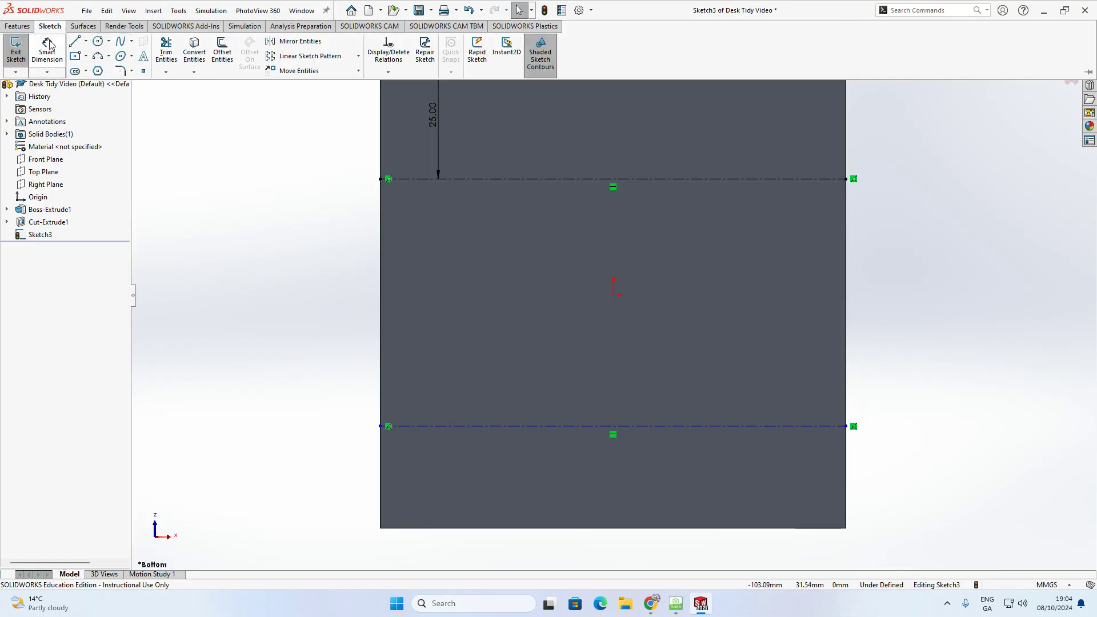
# - Dimension the distance between the lower centerline and the face's lower edge as 25 mm
pyautogui.click(467, 426)
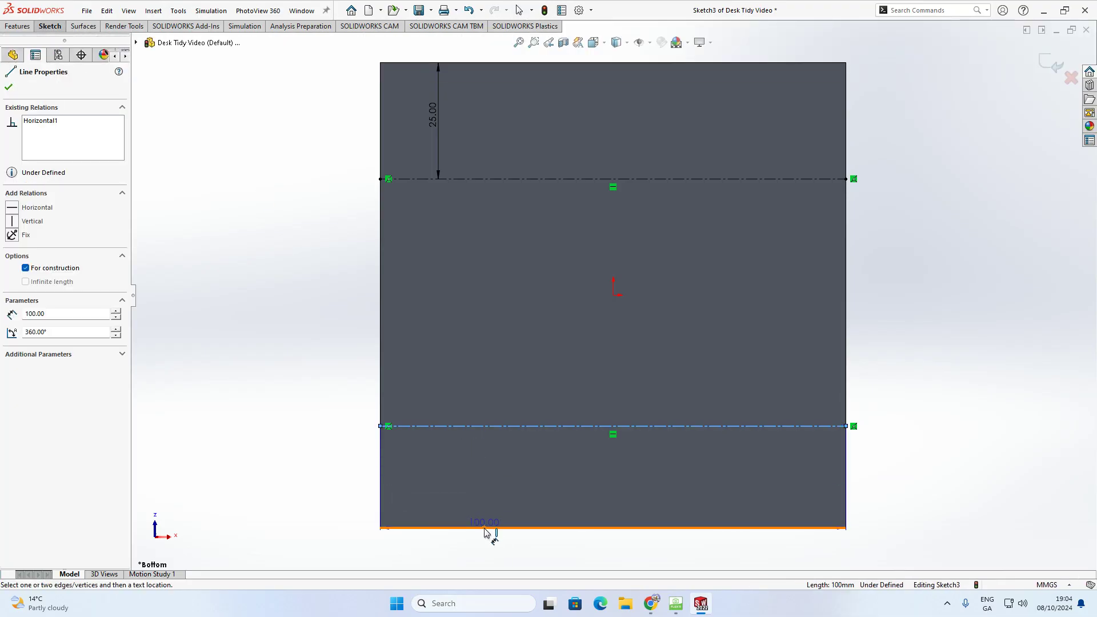
pyautogui.click(489, 528)
pyautogui.click(483, 495)
pyautogui.write('25')
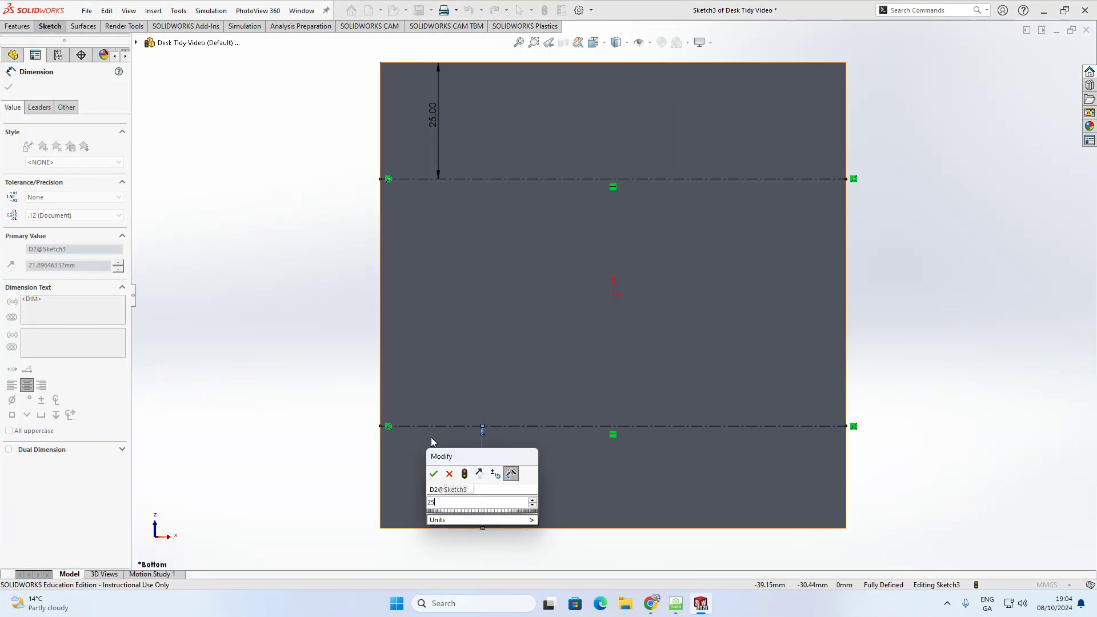
pyautogui.press('Return')
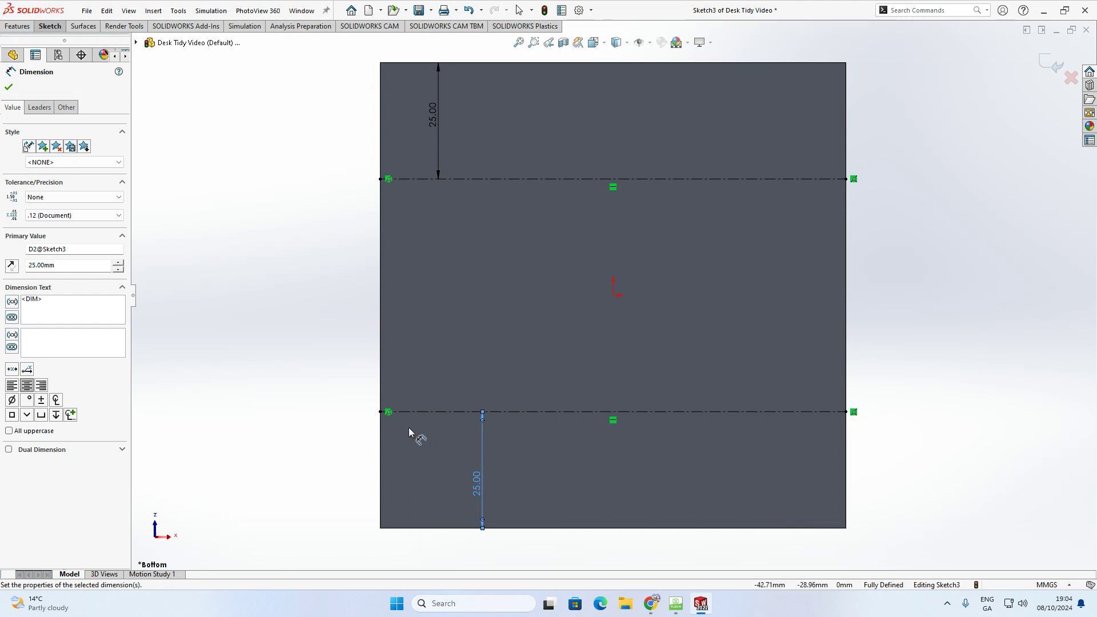
# - Move both 25 mm dimensions outside the face, beside its left edge
pyautogui.moveTo(481, 503); pyautogui.dragTo(321, 480)
pyautogui.moveTo(436, 123); pyautogui.dragTo(317, 122)
pyautogui.click(256, 152)
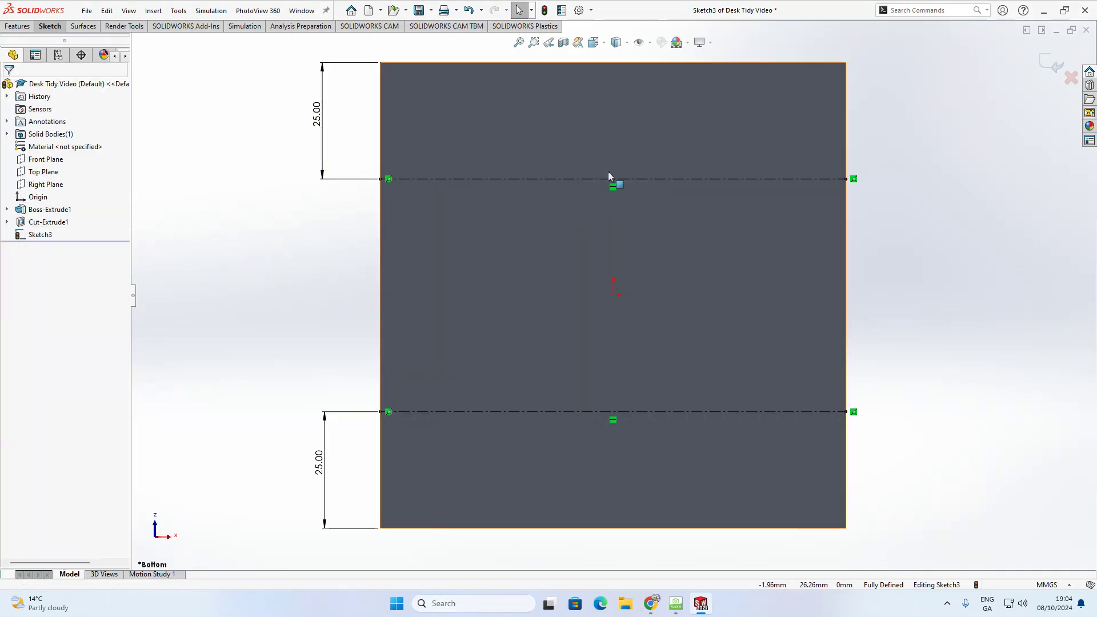
# - Sketch a center rectangle about 67 mm by 24 mm centered on the midpoint of the upper centerline
pyautogui.click(56, 28)
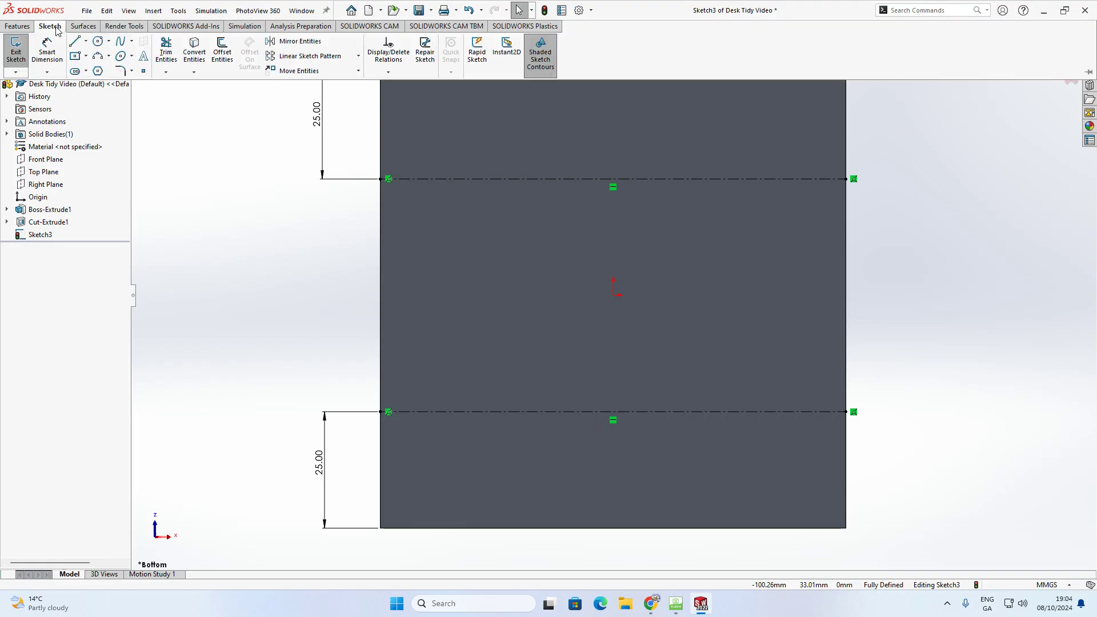
pyautogui.click(86, 56)
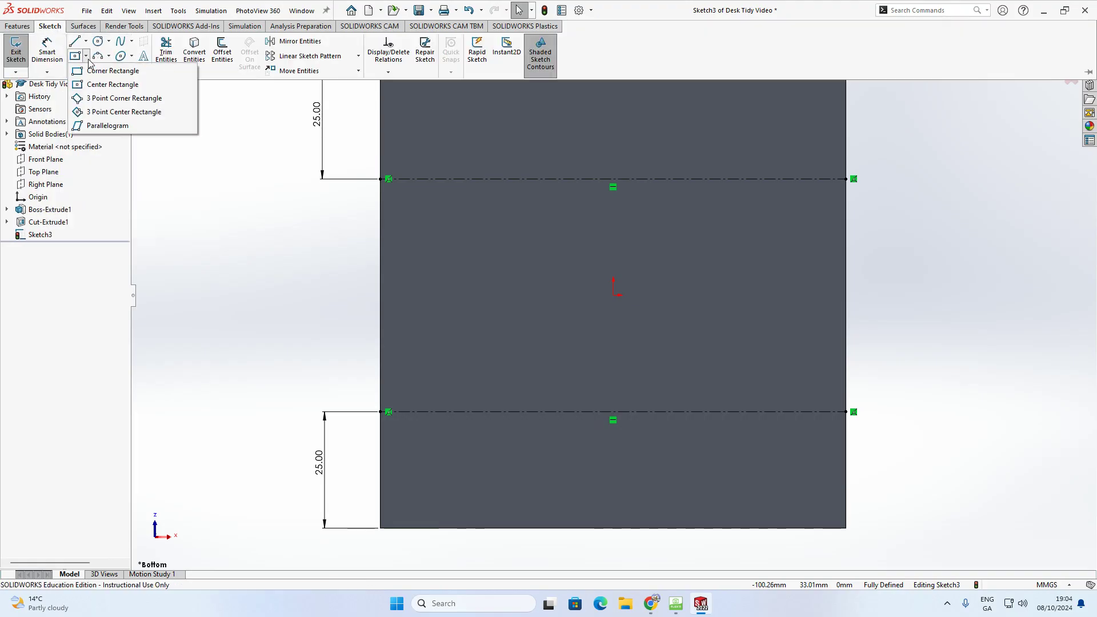
pyautogui.click(106, 85)
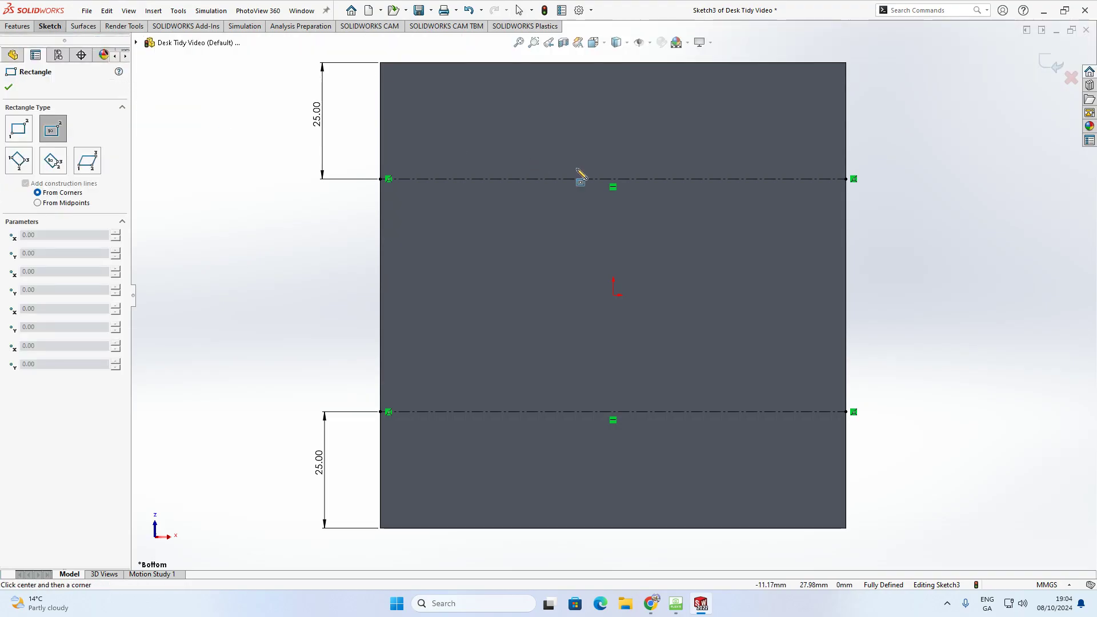
pyautogui.scroll(-1, 616, 206)
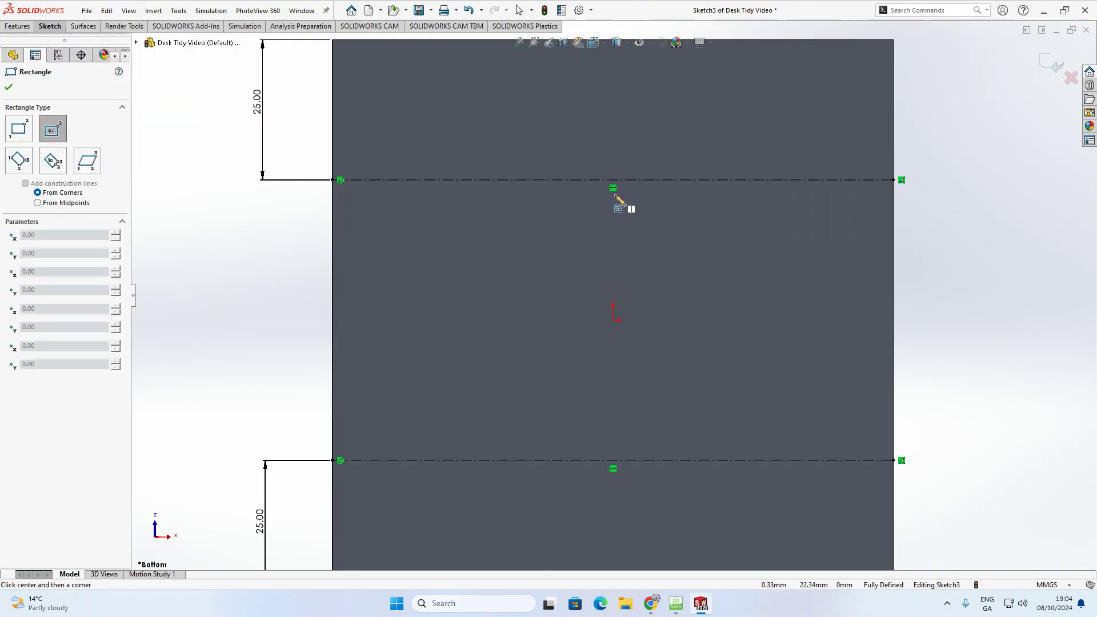
pyautogui.scroll(1, 617, 166)
pyautogui.scroll(-2, 617, 152)
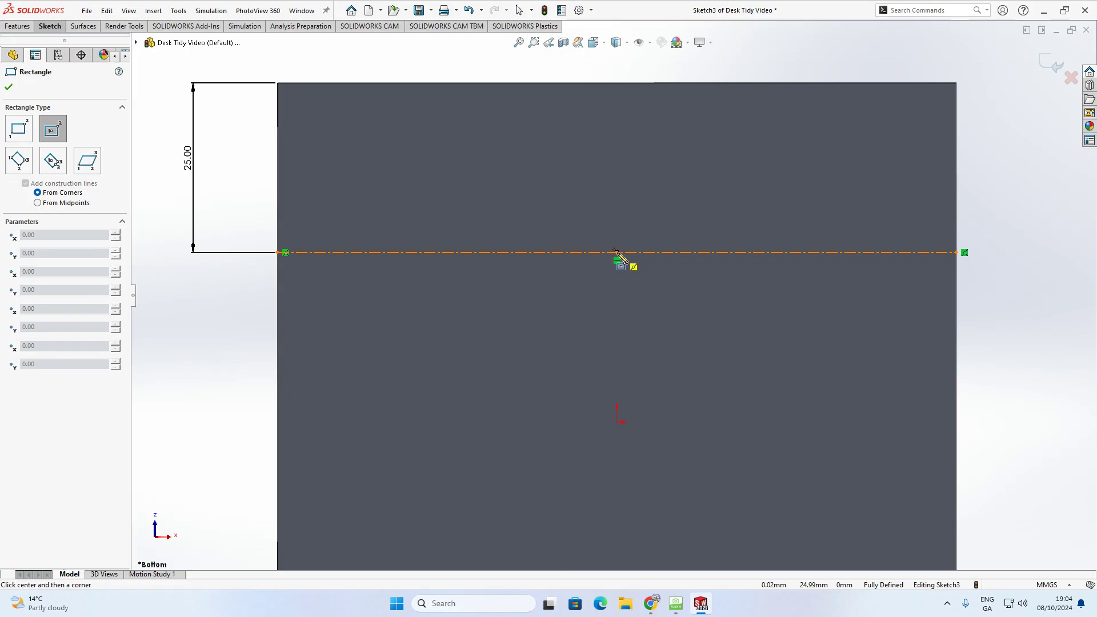
pyautogui.click(617, 252)
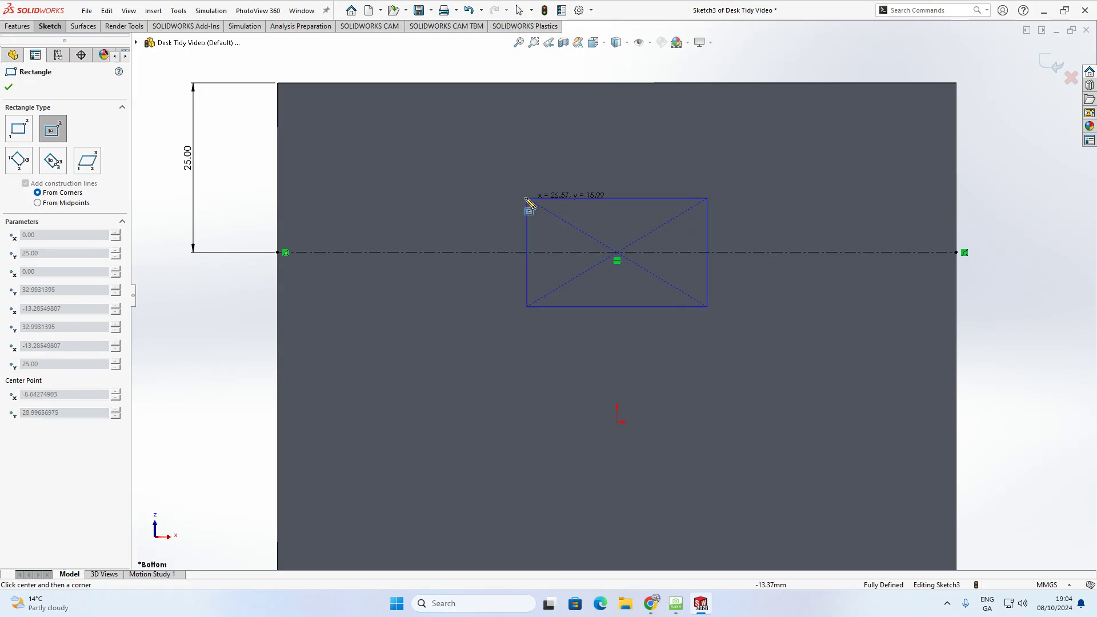
pyautogui.click(389, 171)
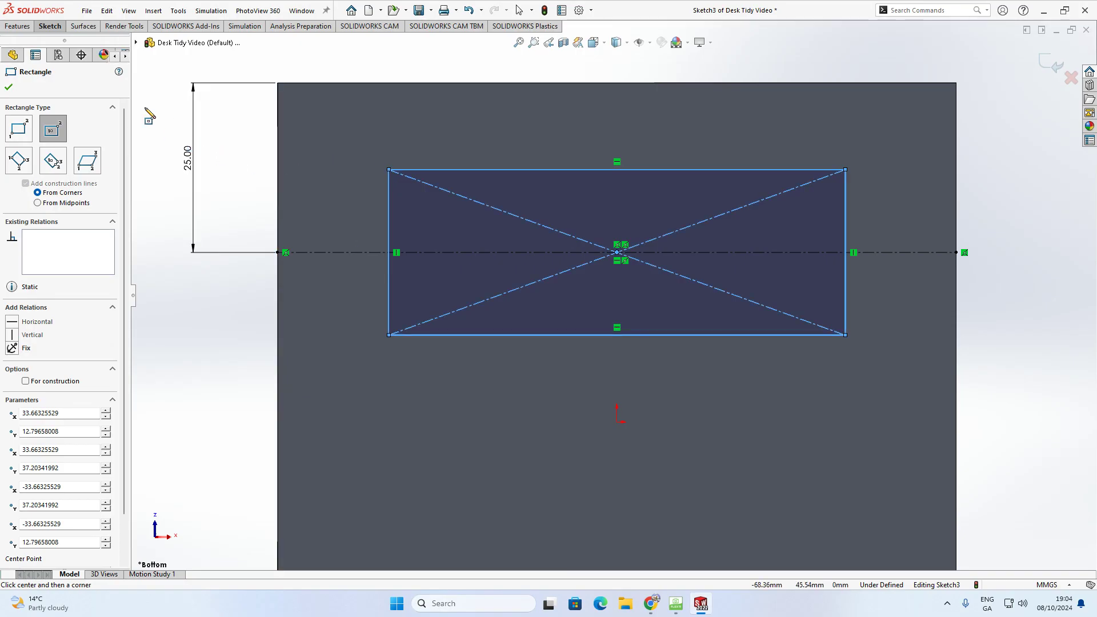
# - Dimension the rectangle as 60 mm wide and 25 mm high
pyautogui.click(49, 26)
pyautogui.click(47, 50)
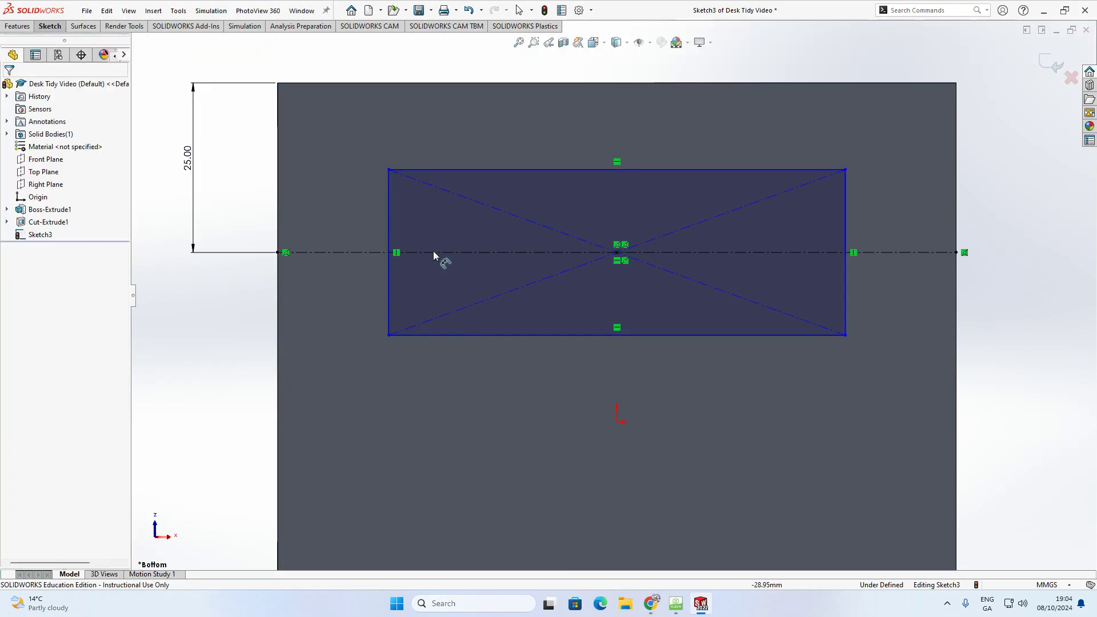
pyautogui.click(549, 335)
pyautogui.click(605, 377)
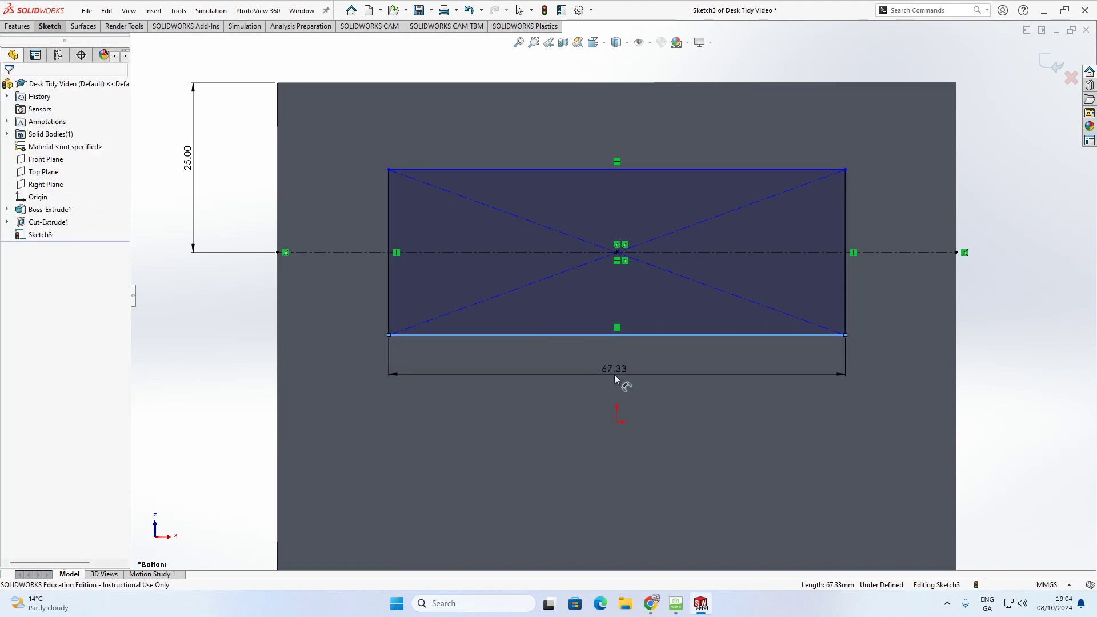
pyautogui.write('60')
pyautogui.press('Return')
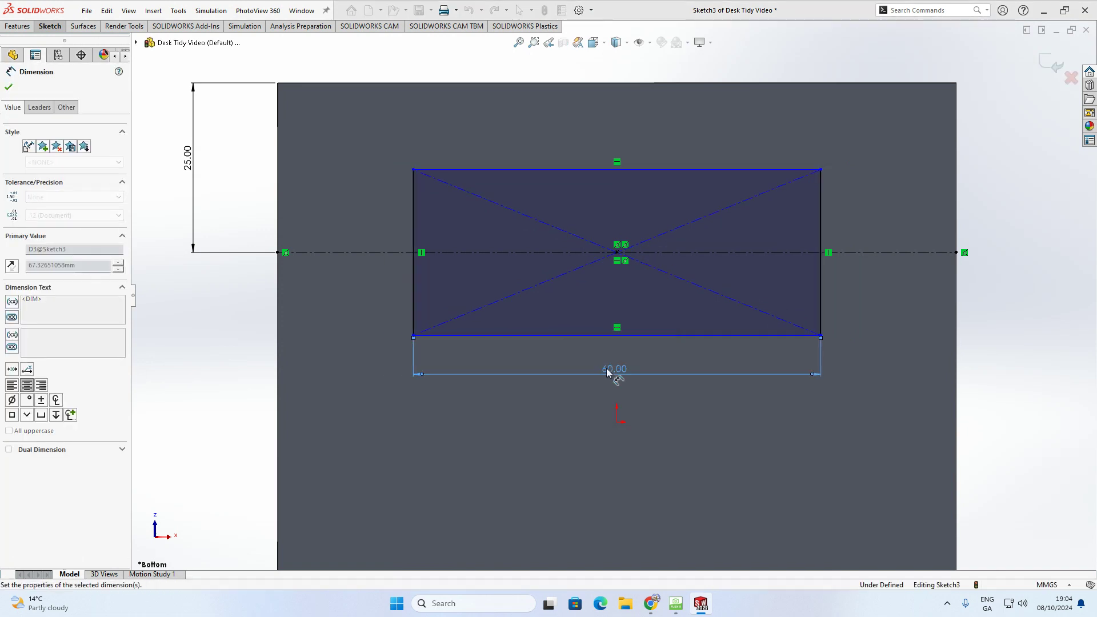
pyautogui.click(820, 276)
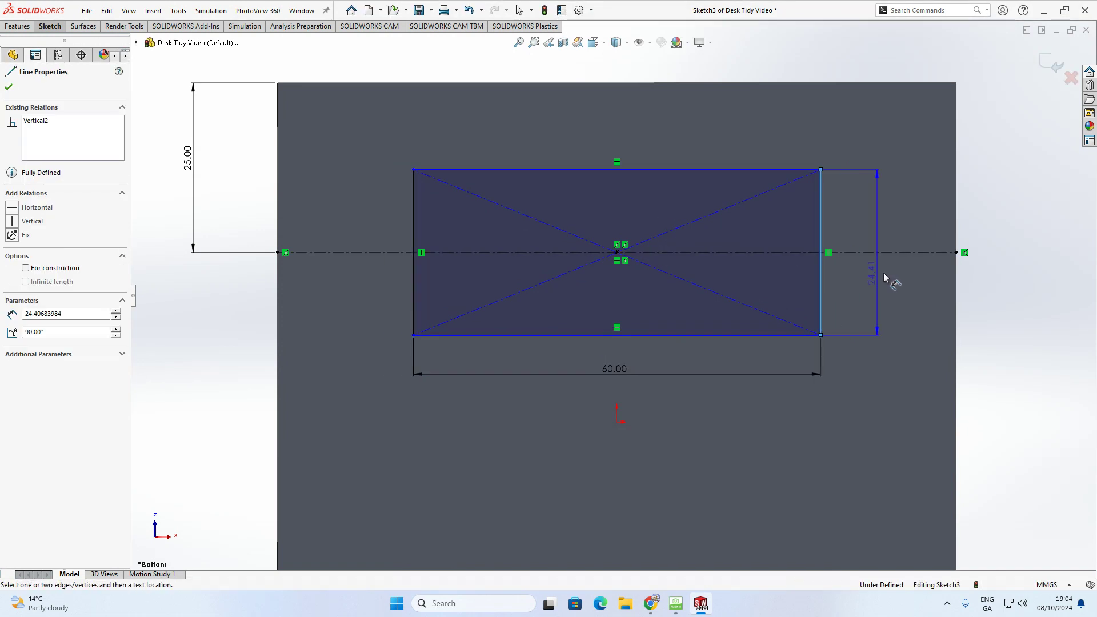
pyautogui.click(868, 254)
pyautogui.write('25')
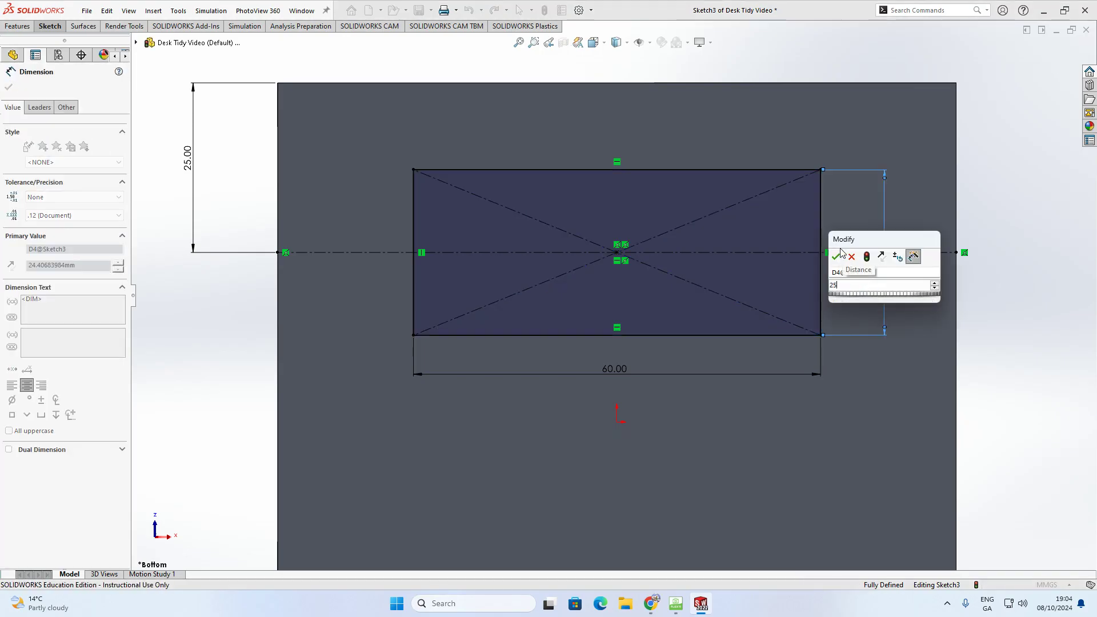
pyautogui.press('Return')
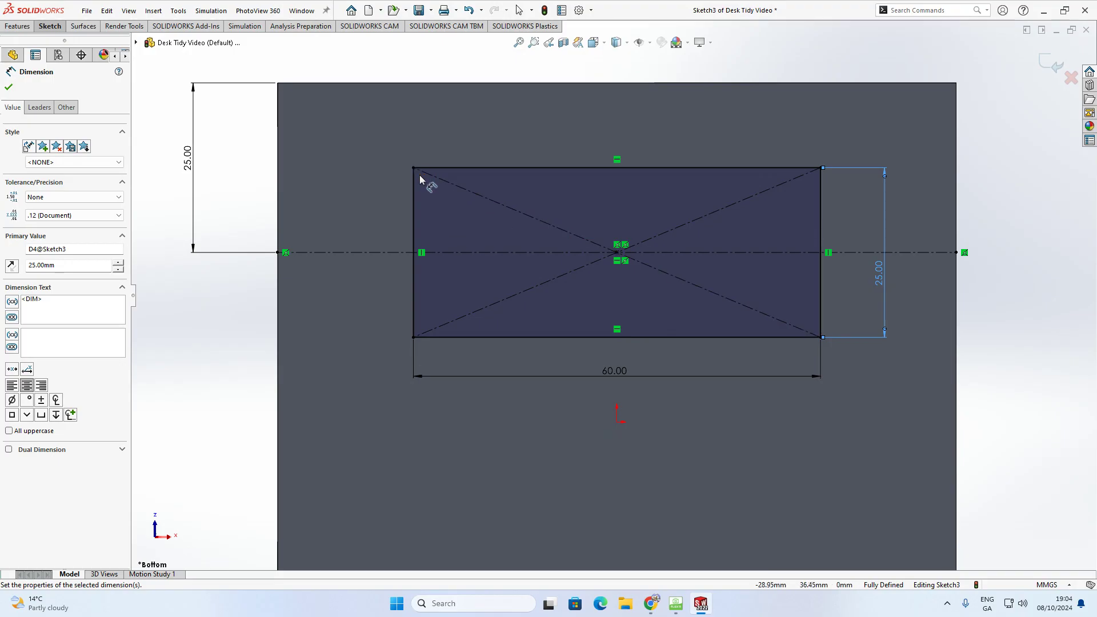
# - Start a Sketch Fillet on the rectangle's upper-left and lower-left corners
pyautogui.click(49, 27)
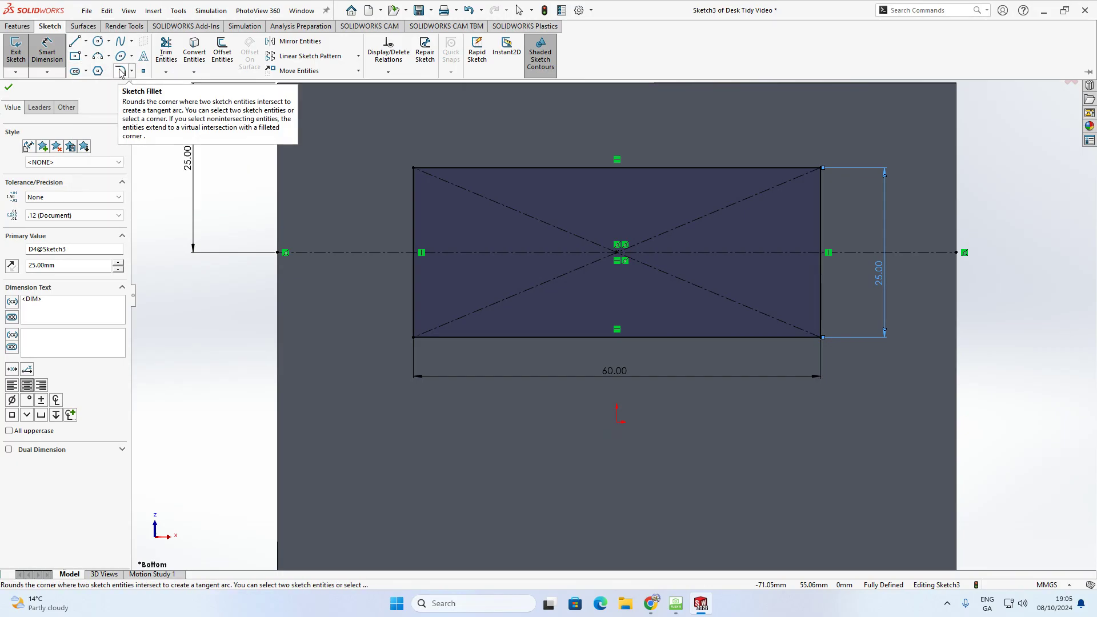
pyautogui.click(122, 71)
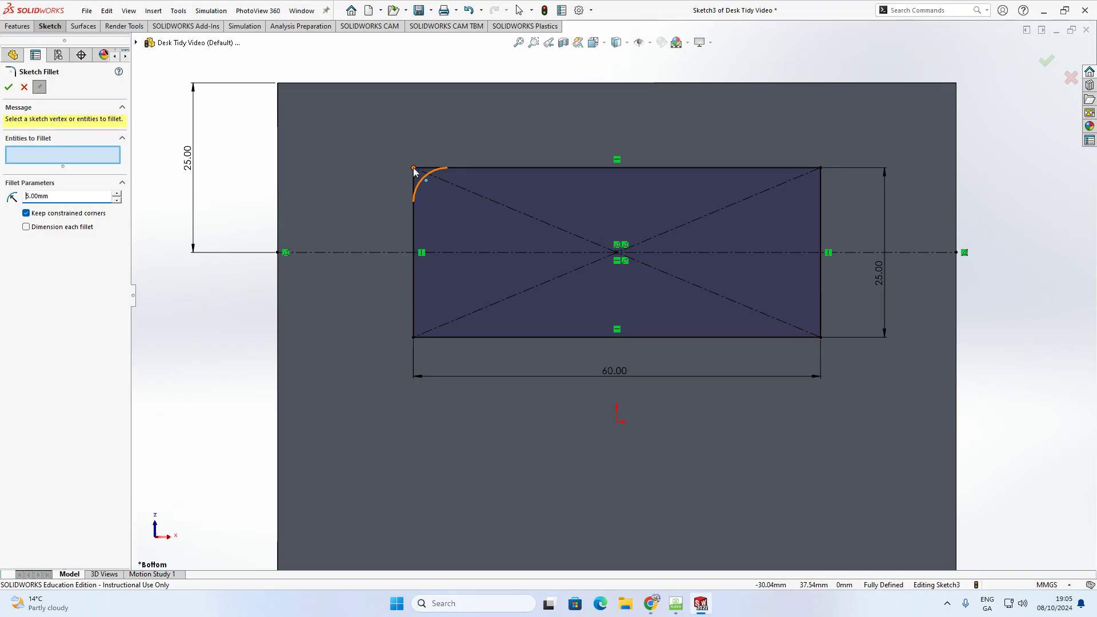
pyautogui.click(414, 168)
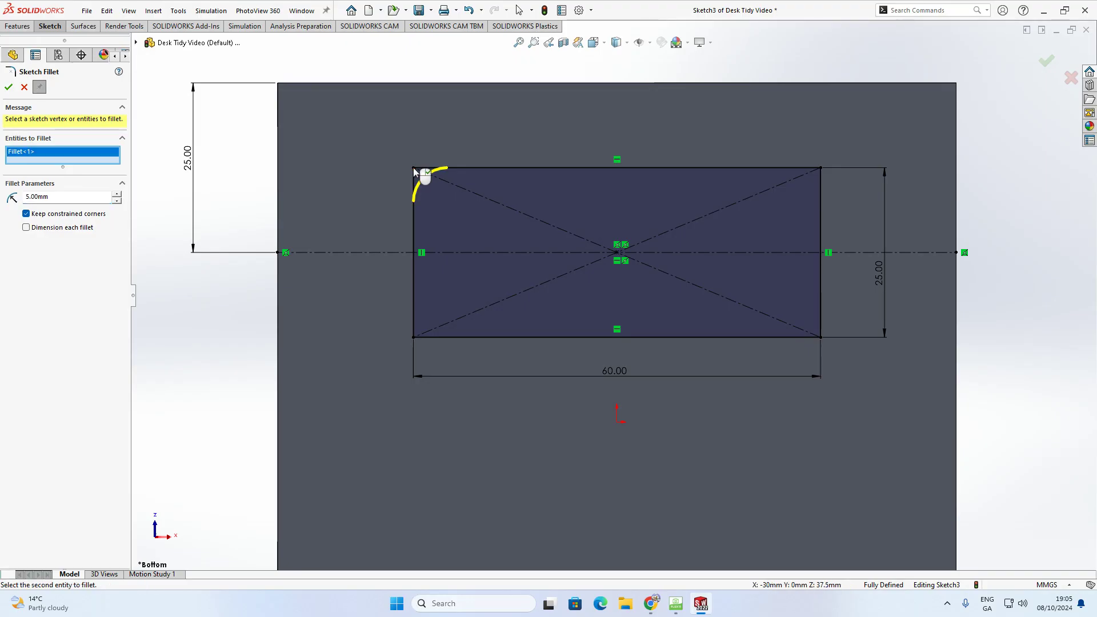
pyautogui.click(414, 338)
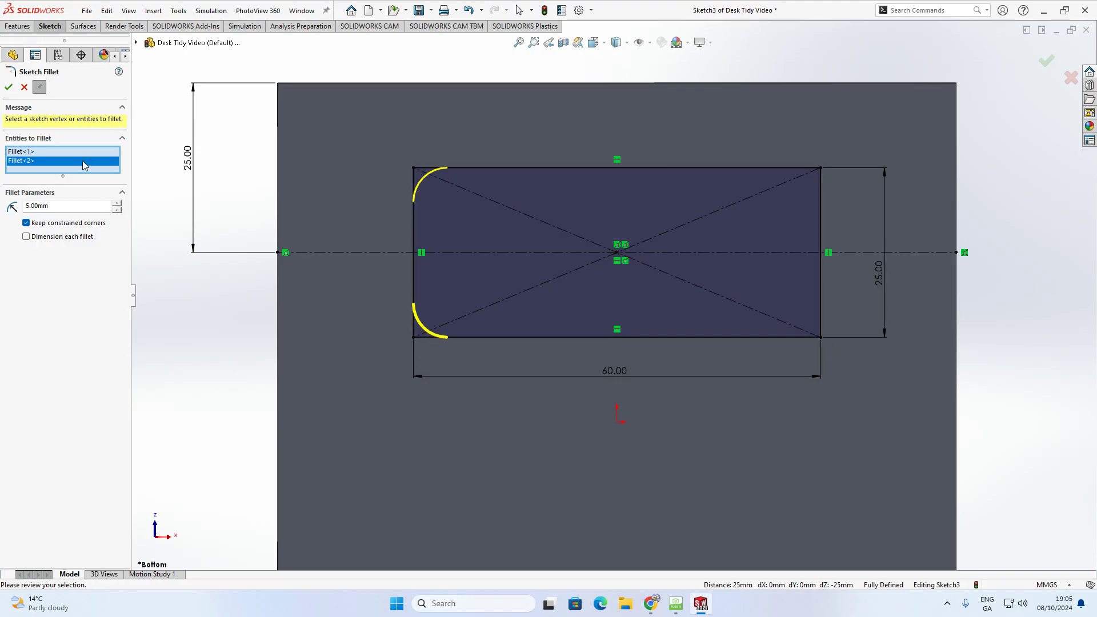
# - Try a 10 mm radius for the two corner fillets
pyautogui.doubleClick(68, 202)
pyautogui.write('10')
pyautogui.press('Return')
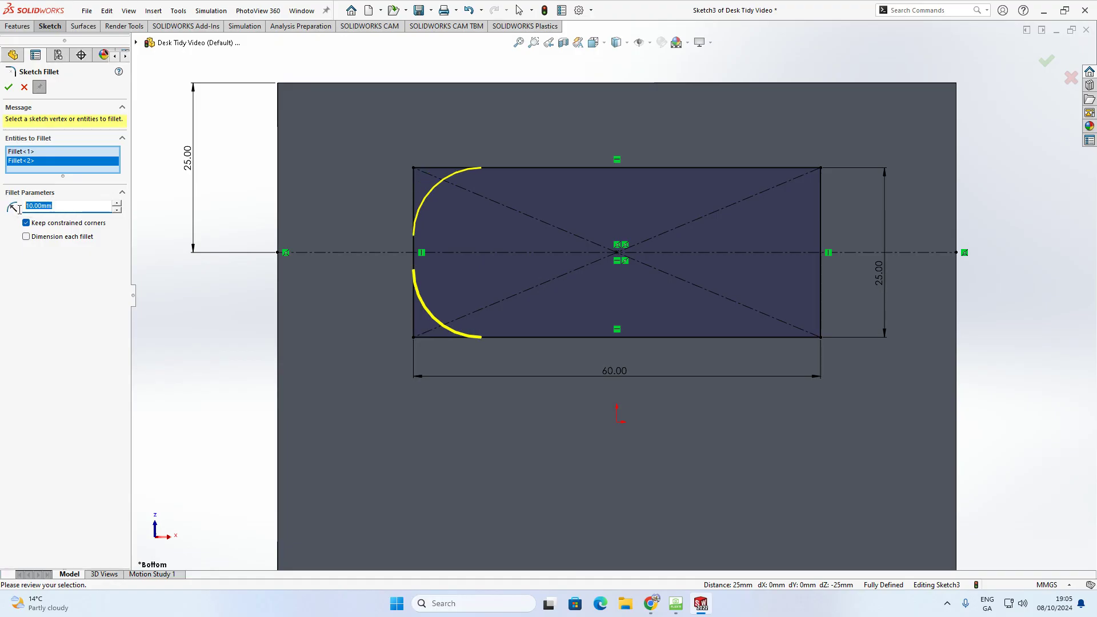
# - Round all four corners of the rectangle with 3 mm sketch fillets, adding the upper-right and lower-right corners
pyautogui.write('3')
pyautogui.press('Return')
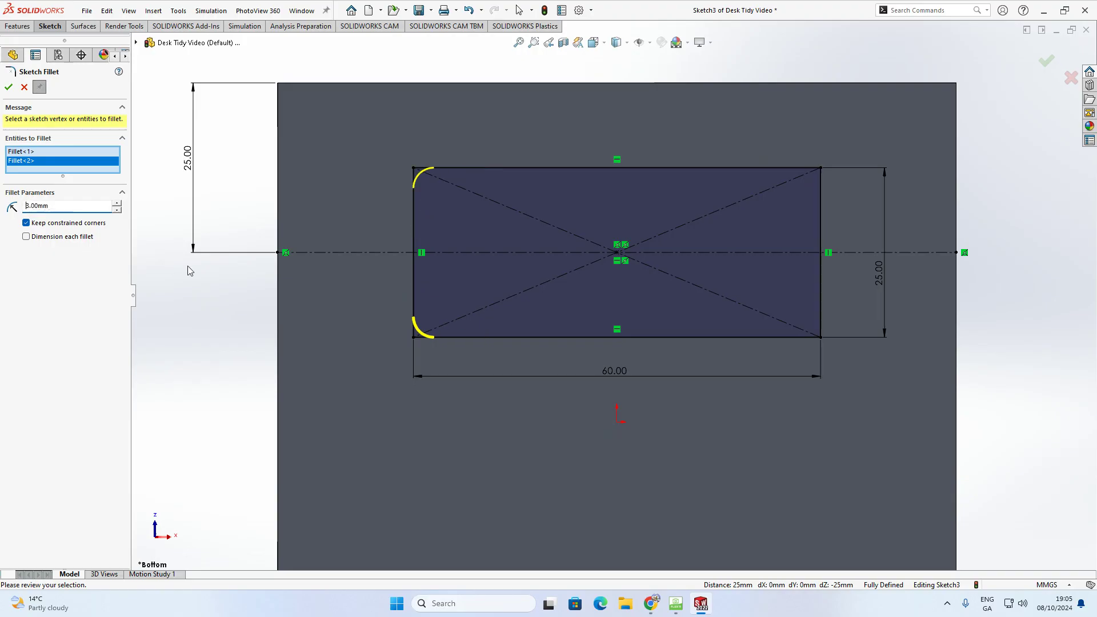
pyautogui.click(819, 169)
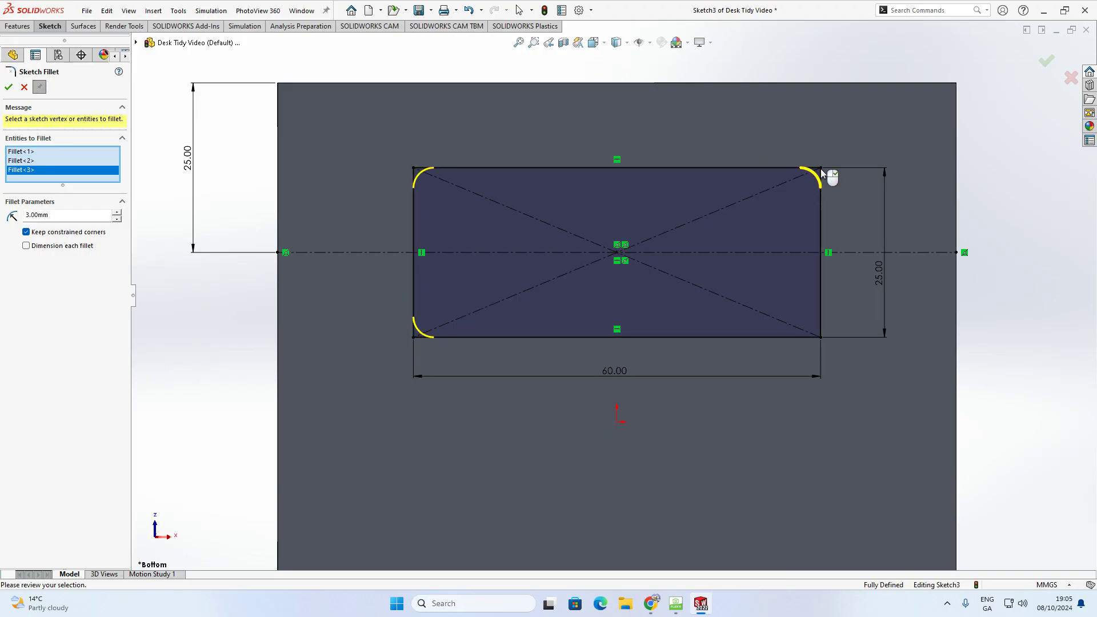
pyautogui.click(822, 338)
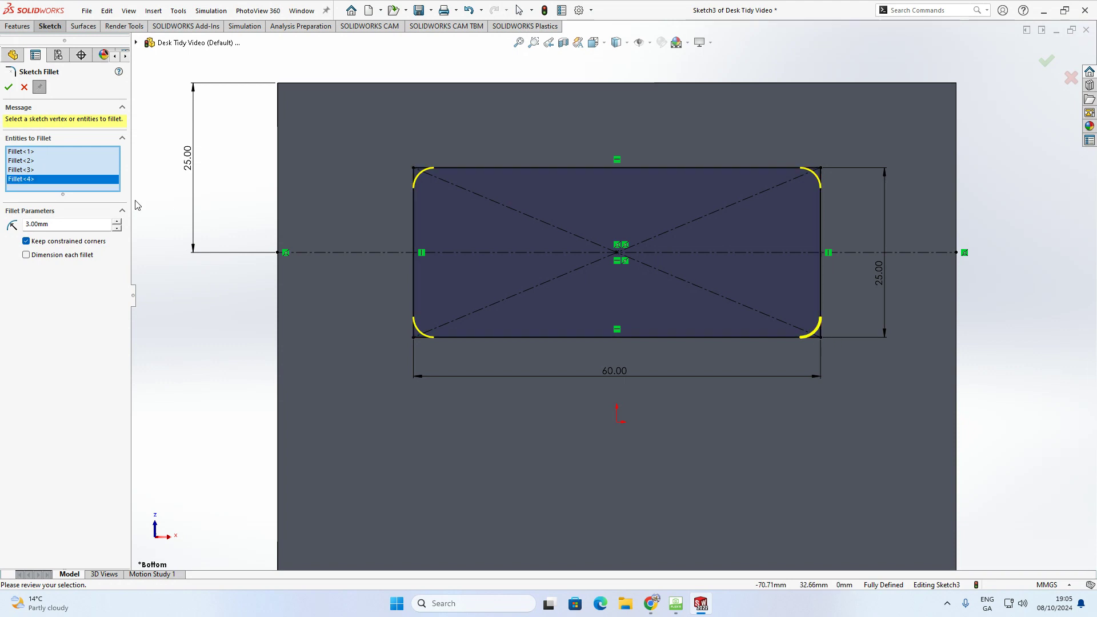
pyautogui.click(9, 88)
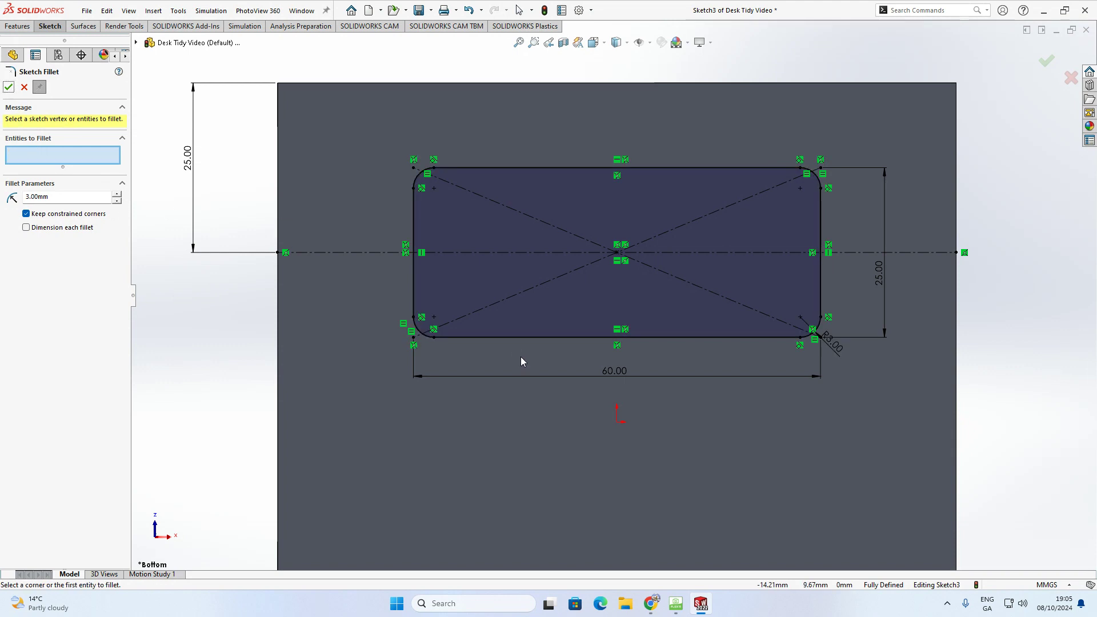
pyautogui.press('z')
pyautogui.press('z')
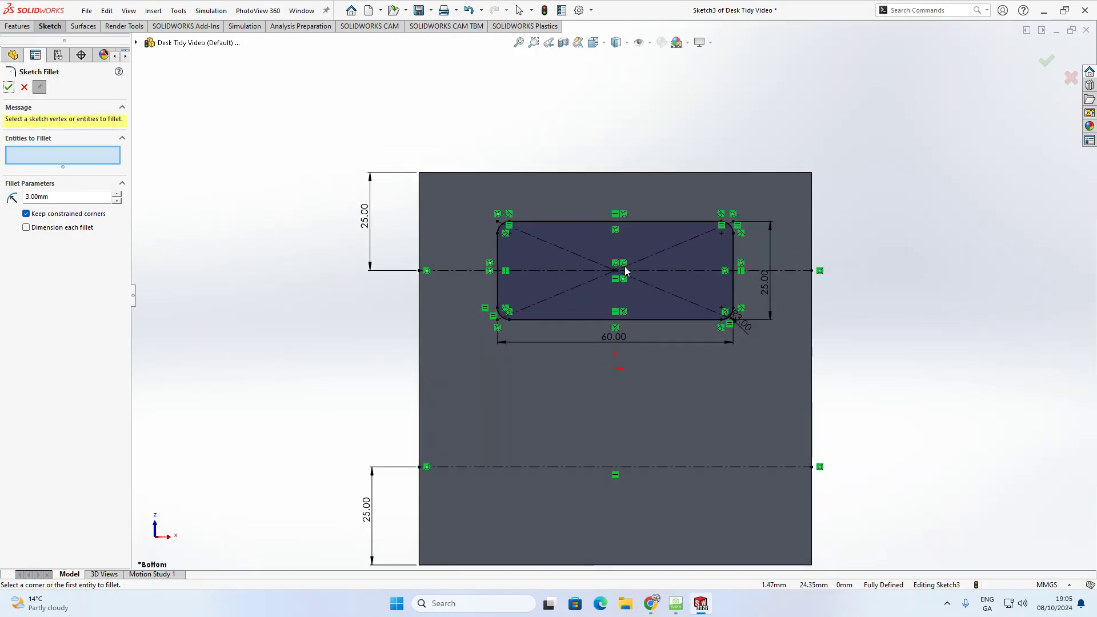
pyautogui.press('z')
pyautogui.scroll(-1, 625, 430)
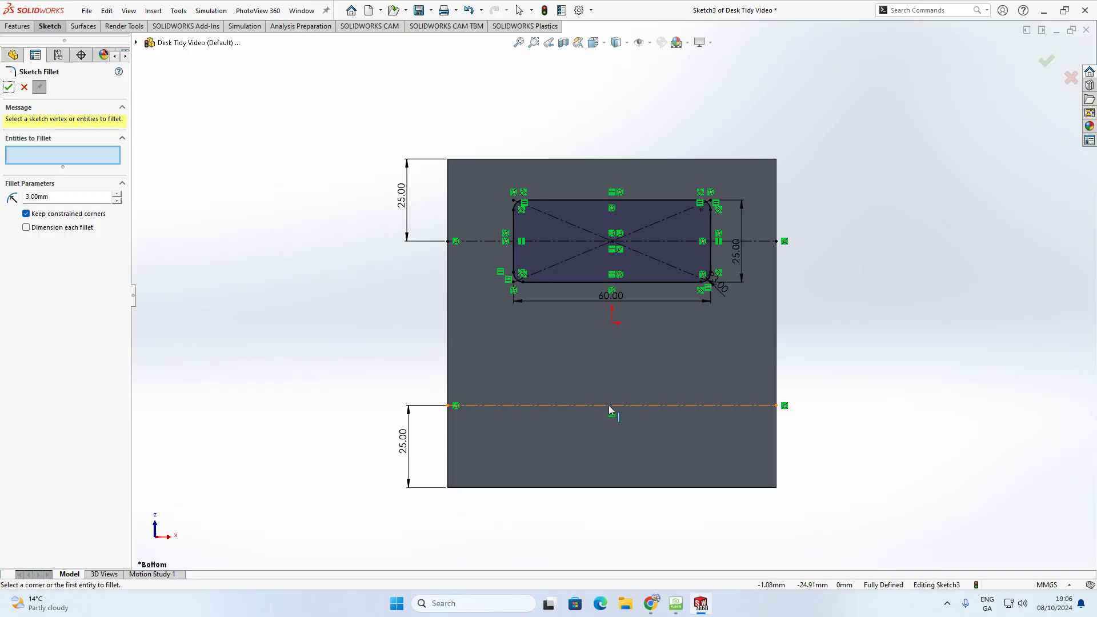
pyautogui.click(8, 88)
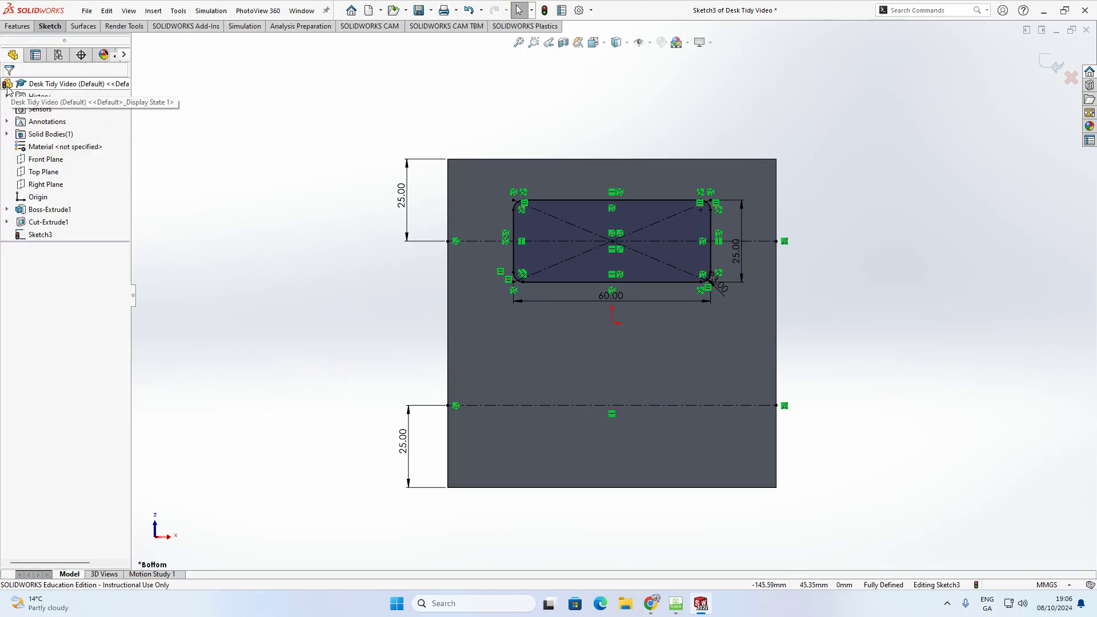
# - Sketch a vertical centerline from the origin to the midpoint of the face's lower edge
pyautogui.click(46, 27)
pyautogui.click(83, 43)
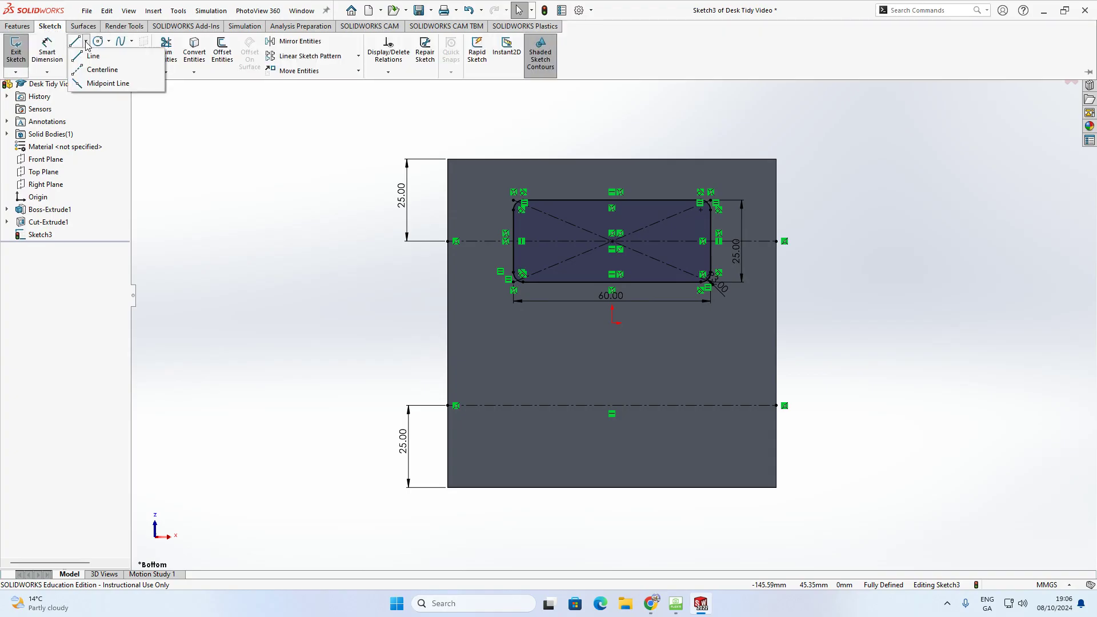
pyautogui.click(95, 69)
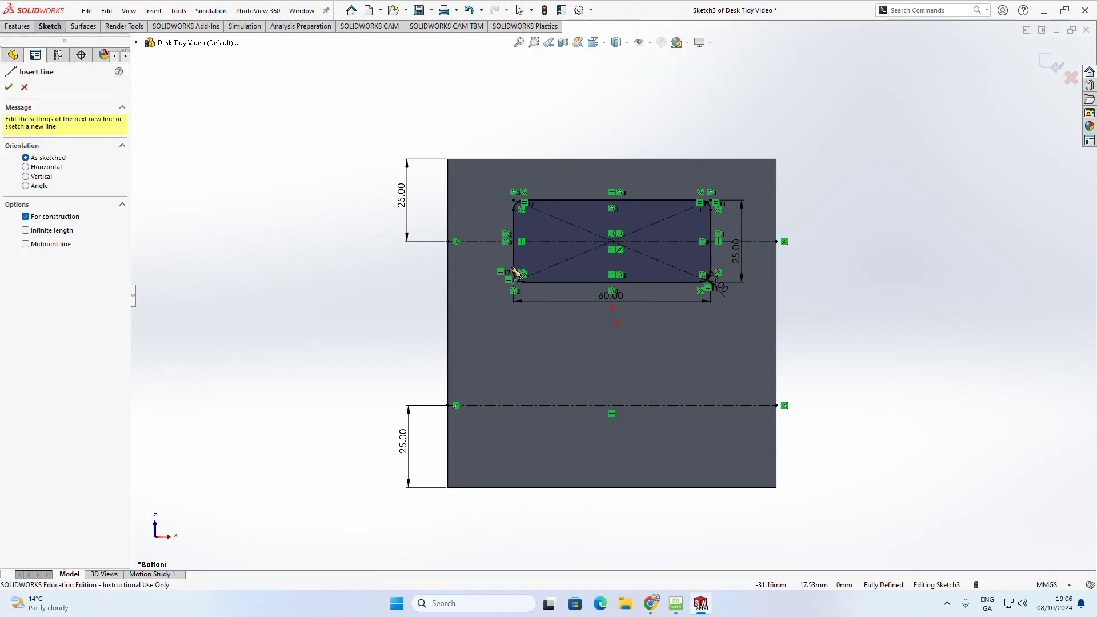
pyautogui.click(612, 324)
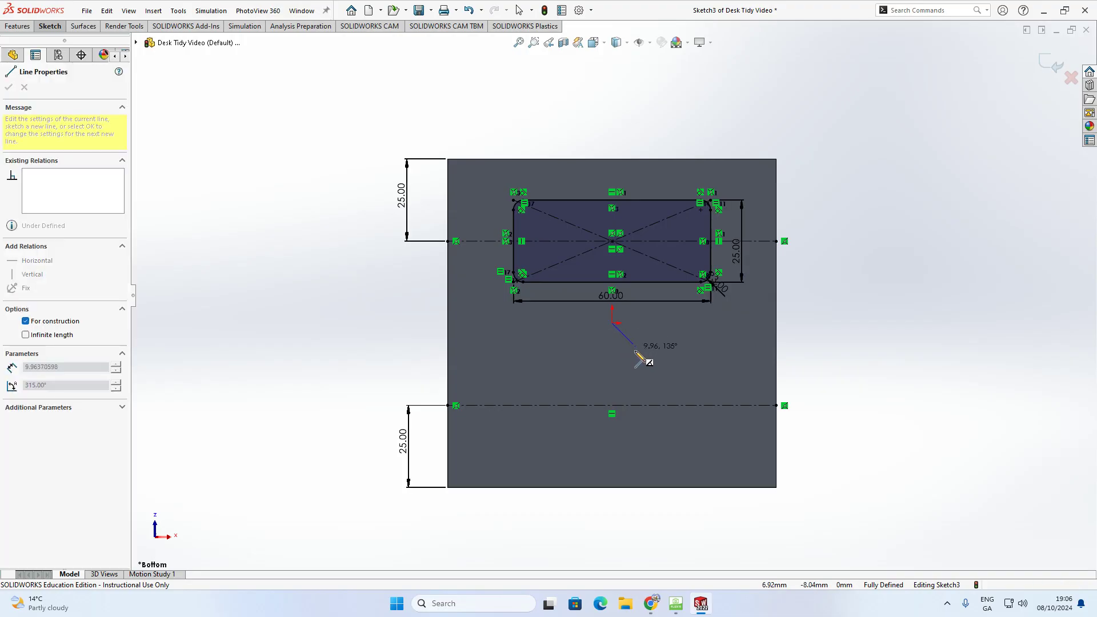
pyautogui.click(612, 487)
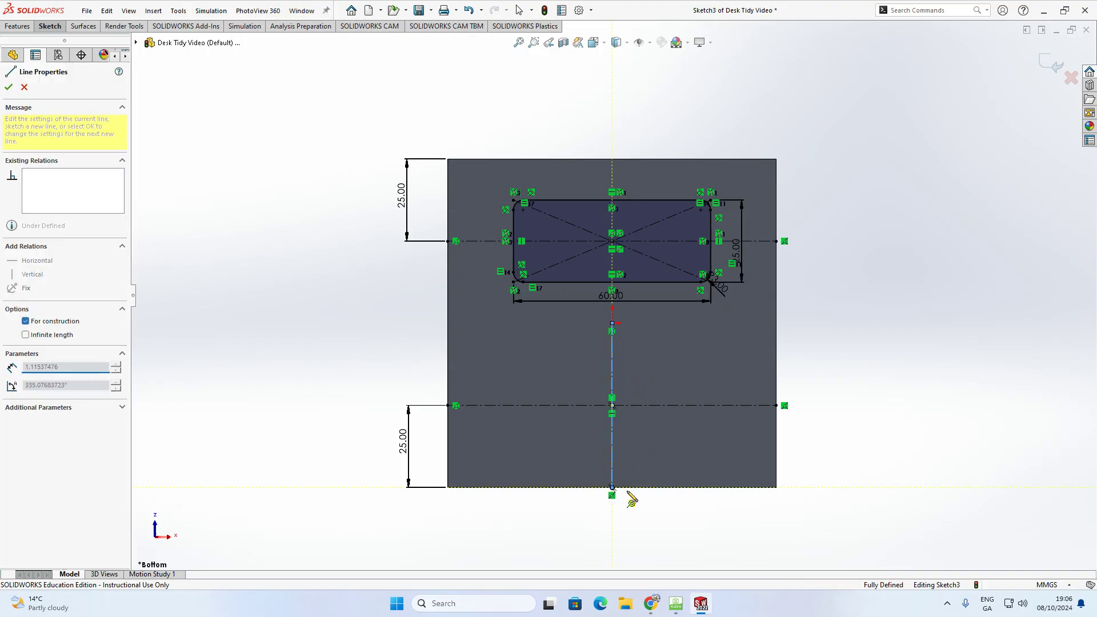
pyautogui.press('Escape')
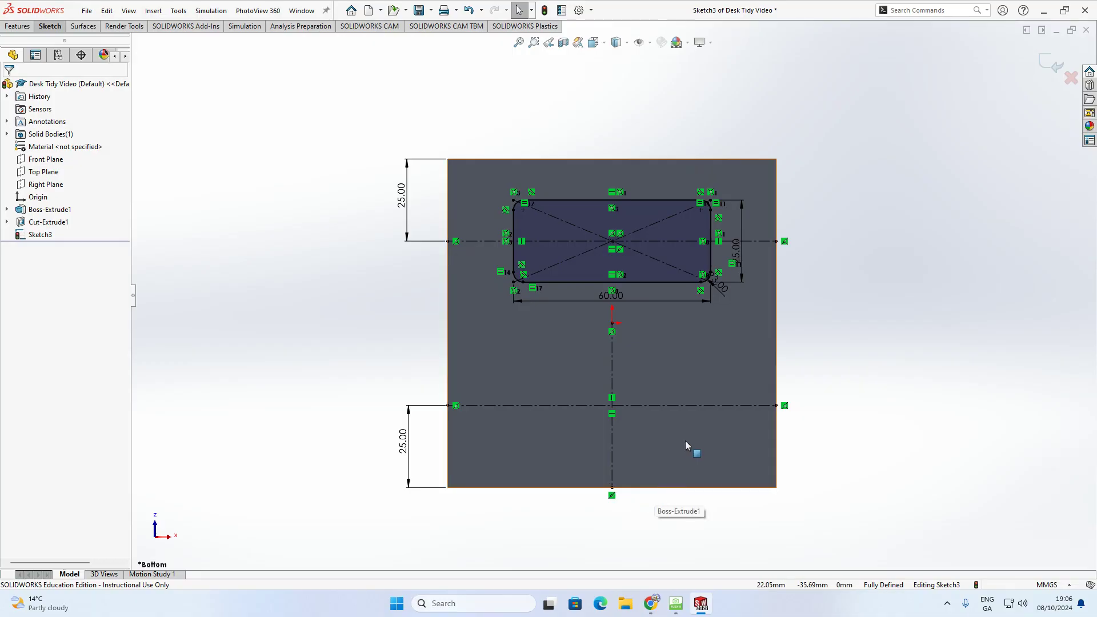
pyautogui.scroll(-2, 685, 440)
# - Switch to Chrome to examine the plastic pencil sharpener image in the search results, and return to SOLIDWORKS
pyautogui.moveTo(660, 604)
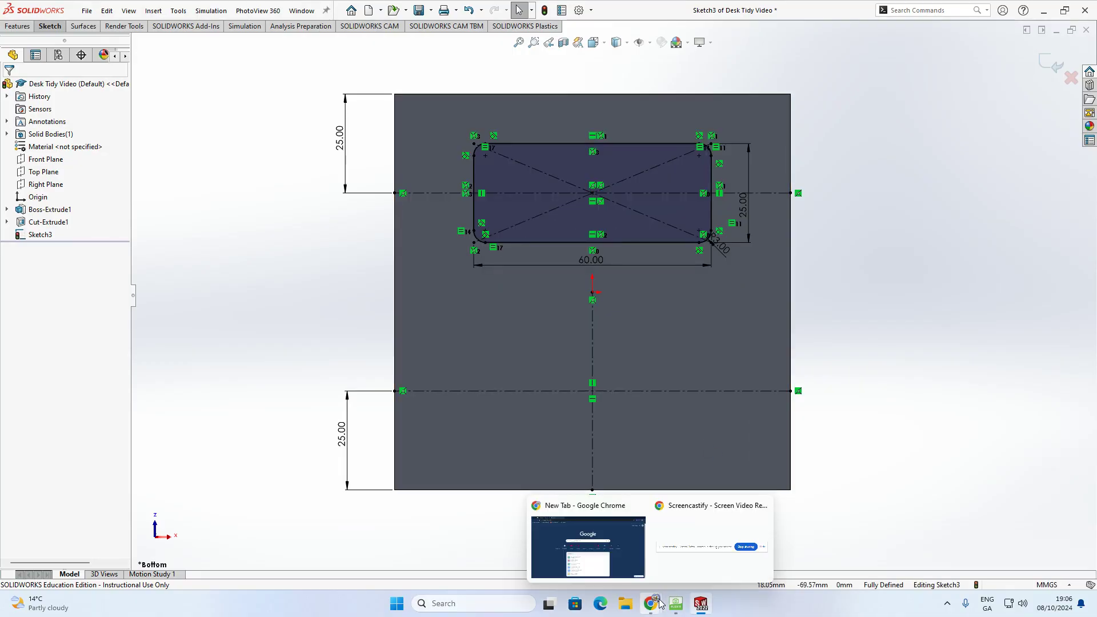
pyautogui.click(630, 570)
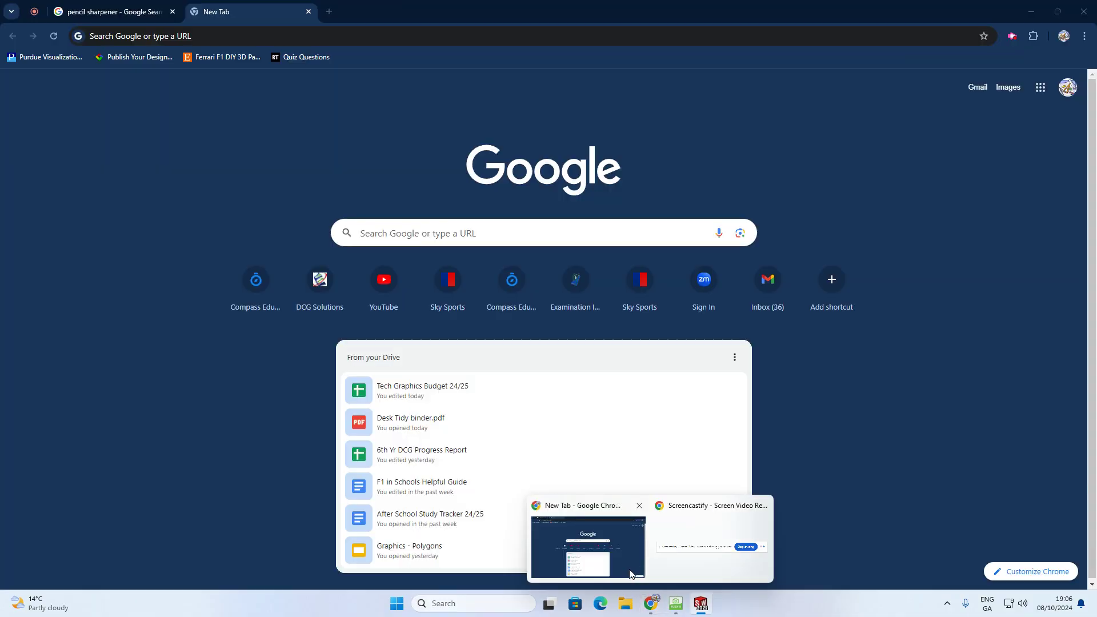
pyautogui.click(115, 15)
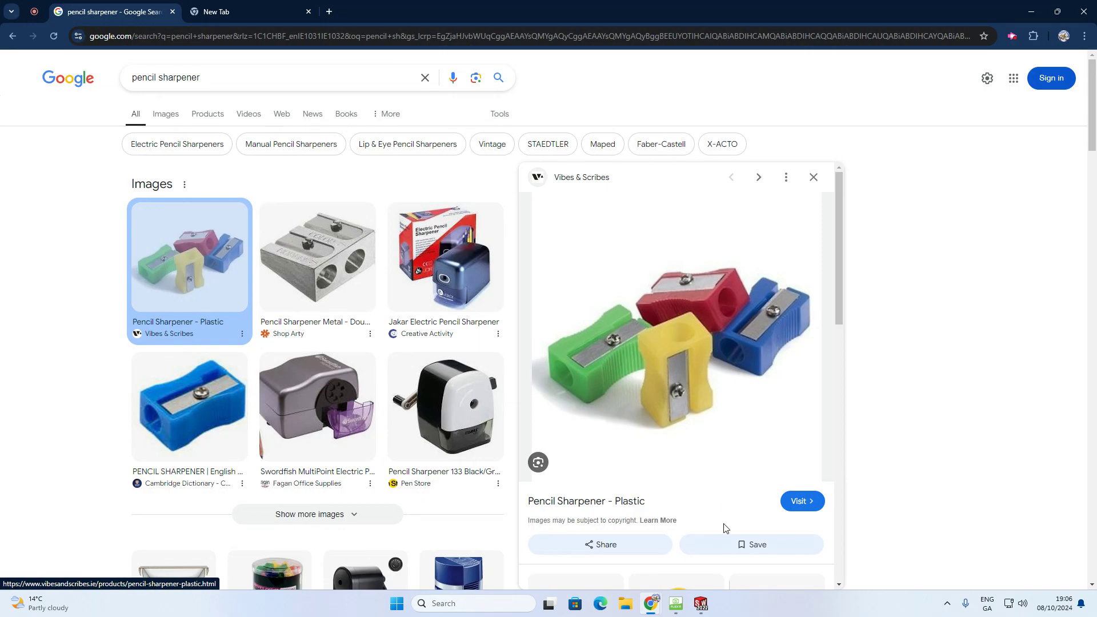
pyautogui.moveTo(706, 602)
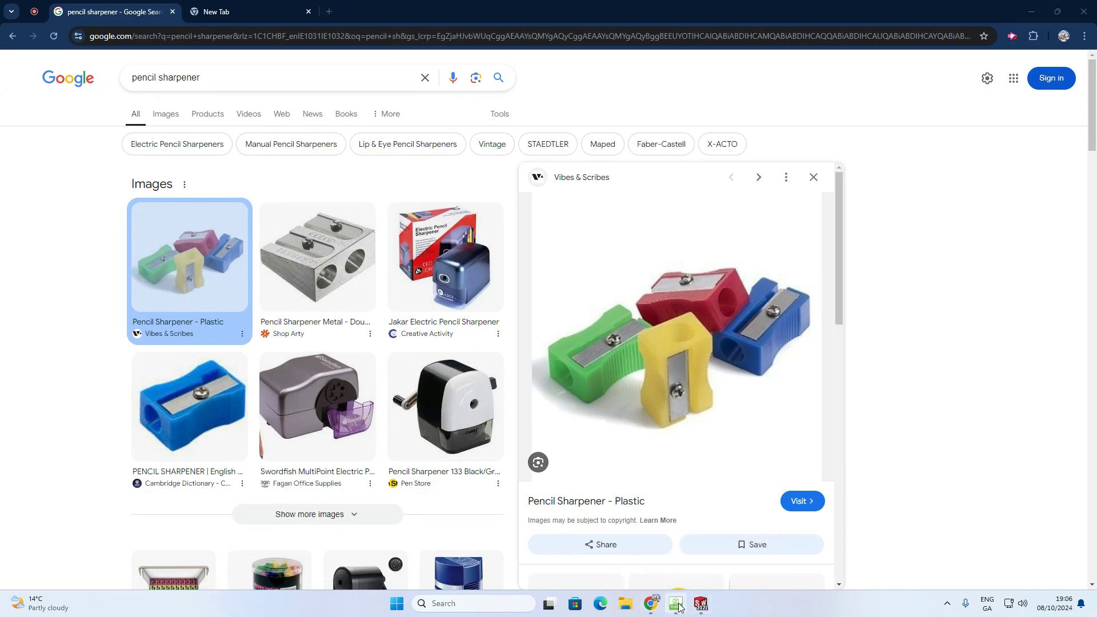
pyautogui.click(701, 604)
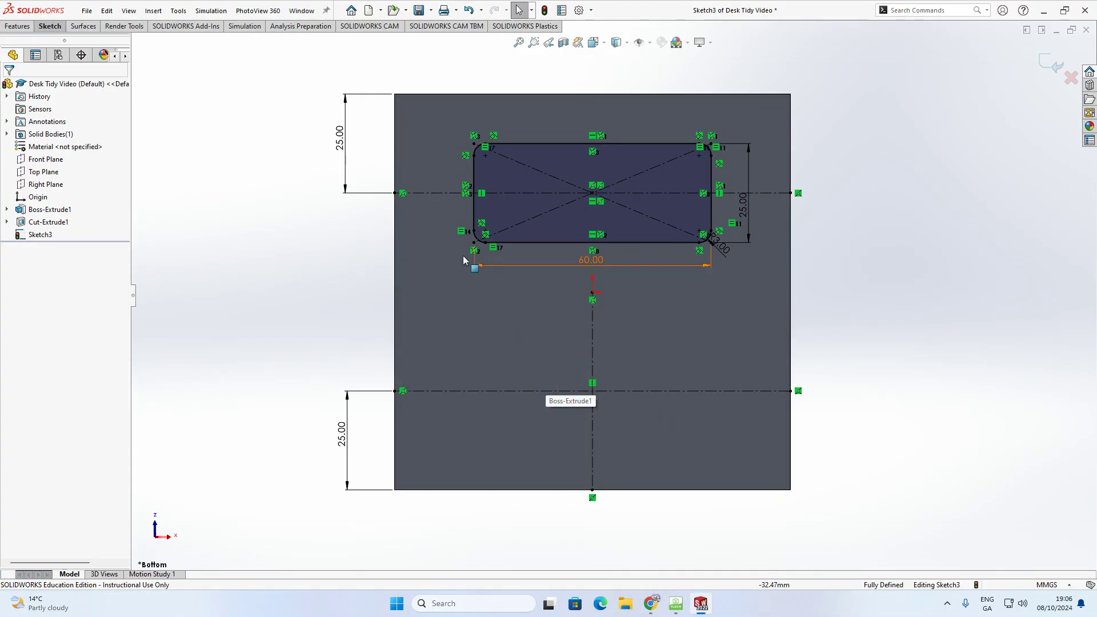
# - Sketch a vertical line about 10 mm up from the lower horizontal centerline, left of the vertical centerline, continuing into a horizontal line about 6 mm rightward
pyautogui.click(59, 27)
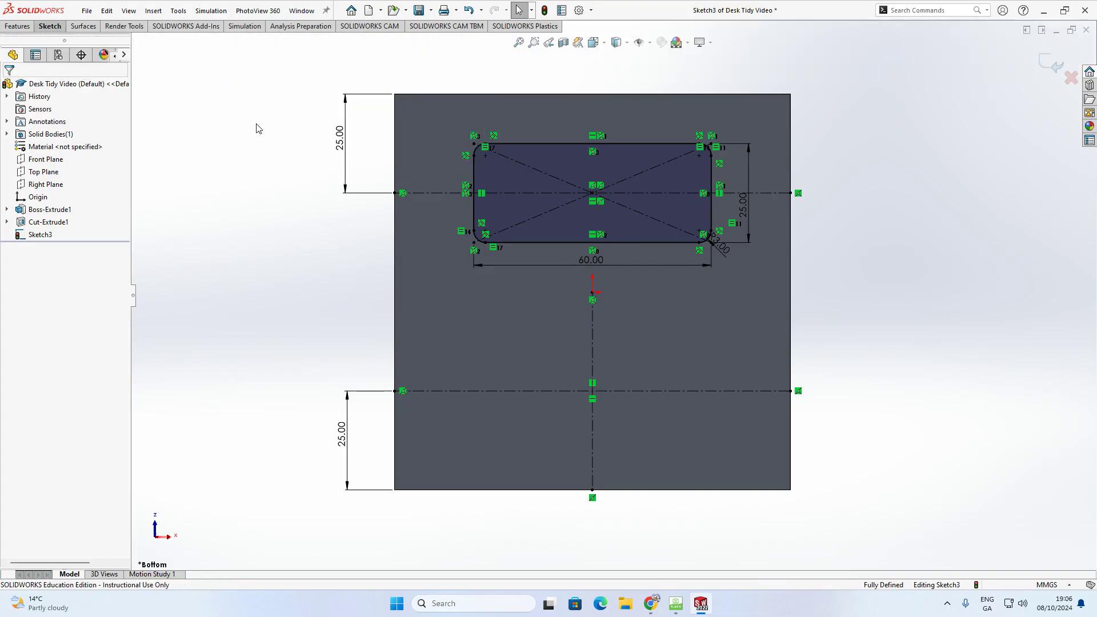
pyautogui.click(56, 27)
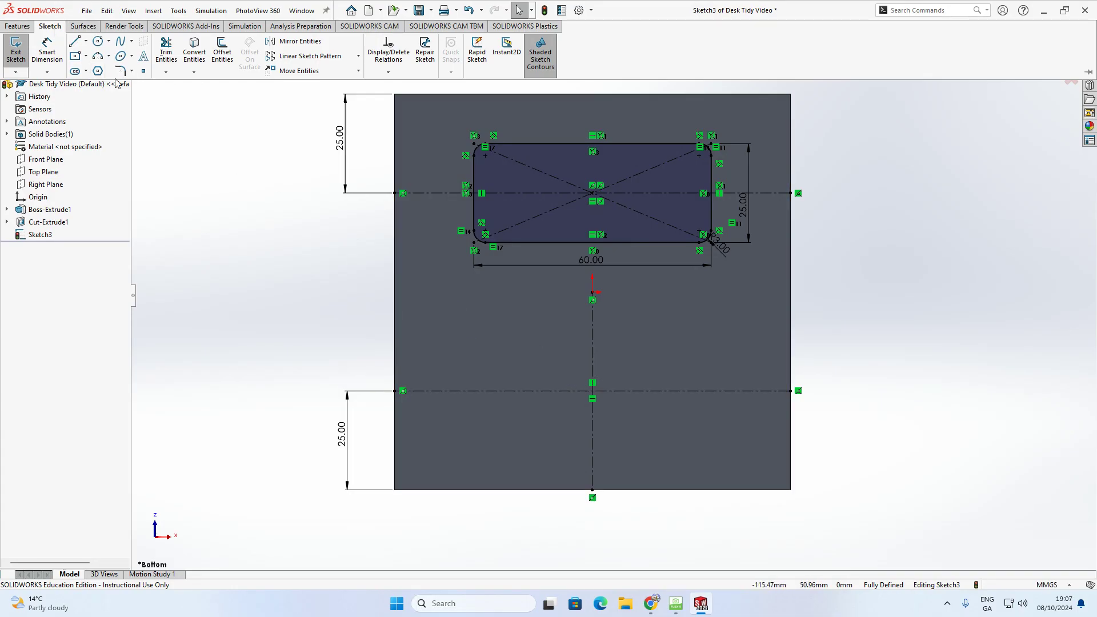
pyautogui.click(85, 42)
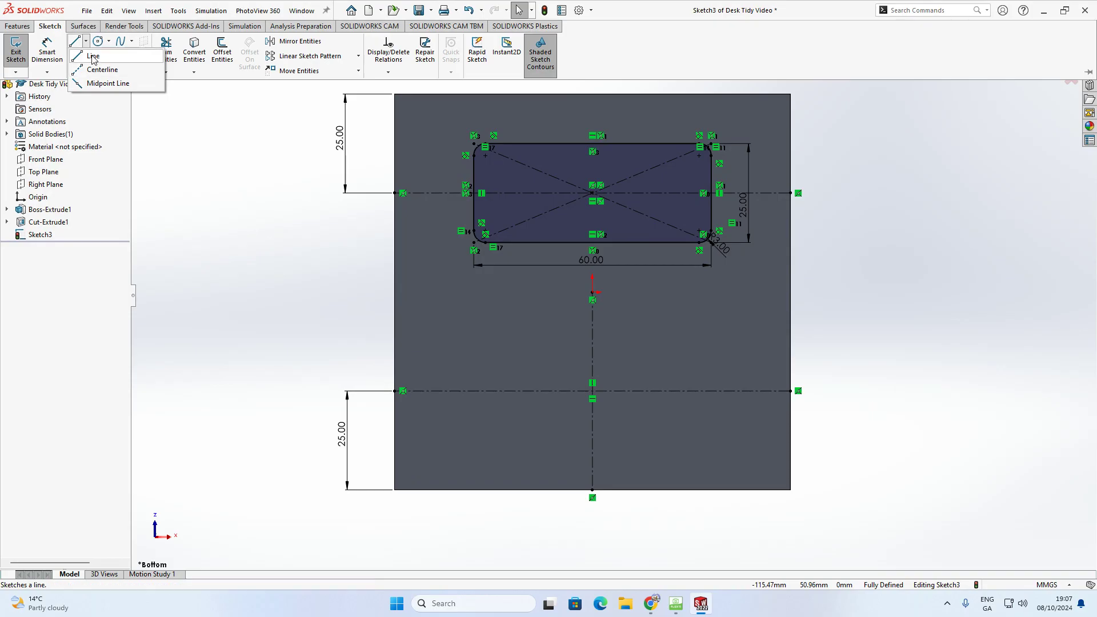
pyautogui.click(93, 57)
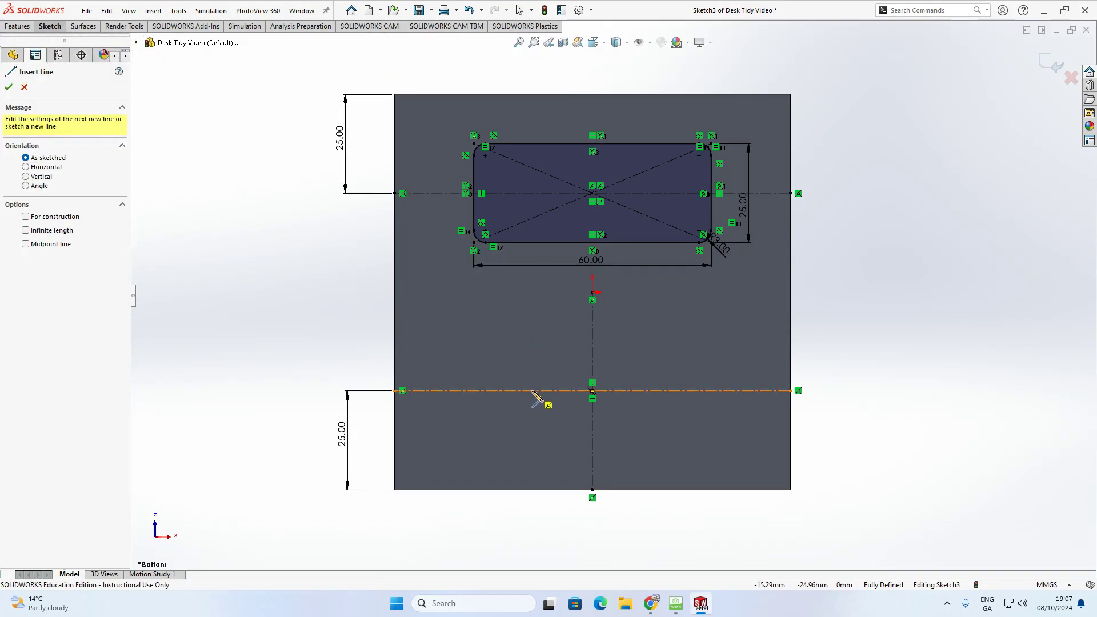
pyautogui.scroll(-3, 533, 392)
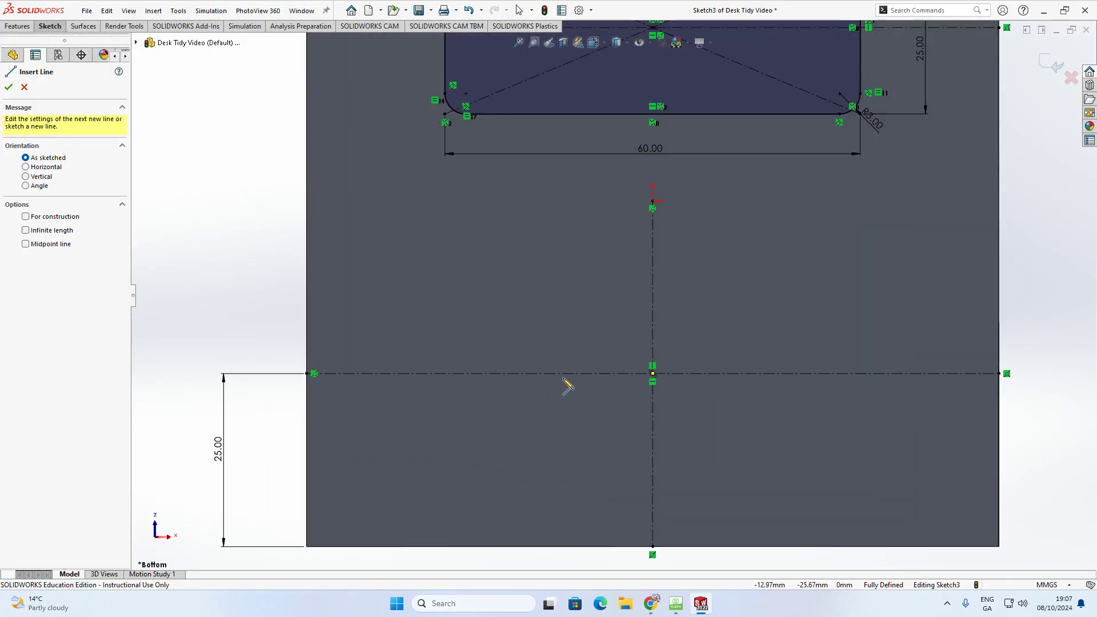
pyautogui.click(529, 374)
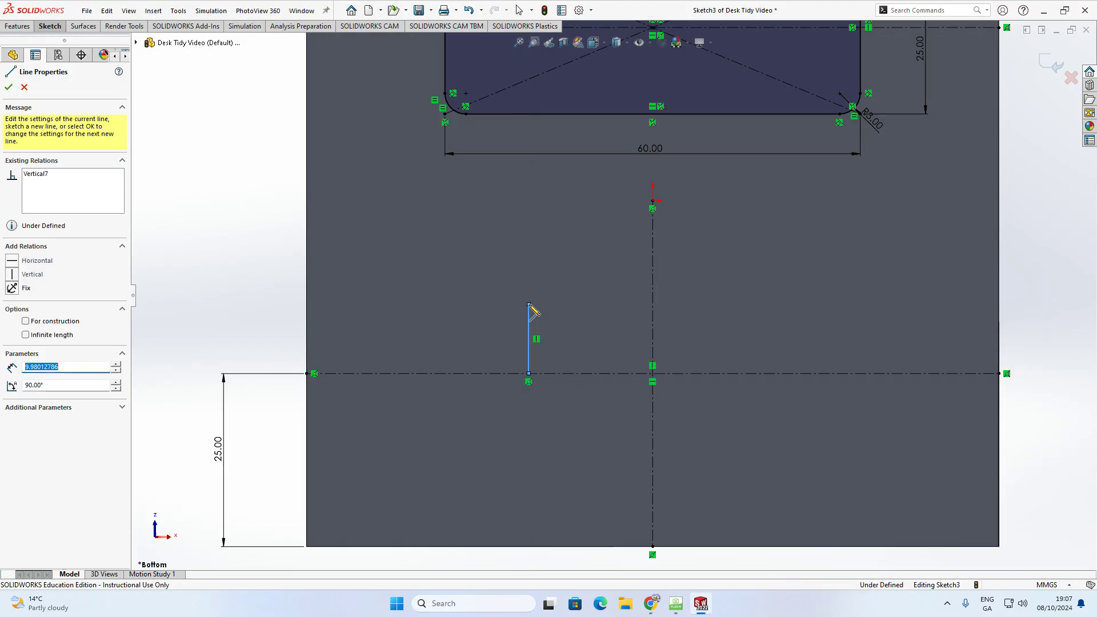
pyautogui.click(529, 305)
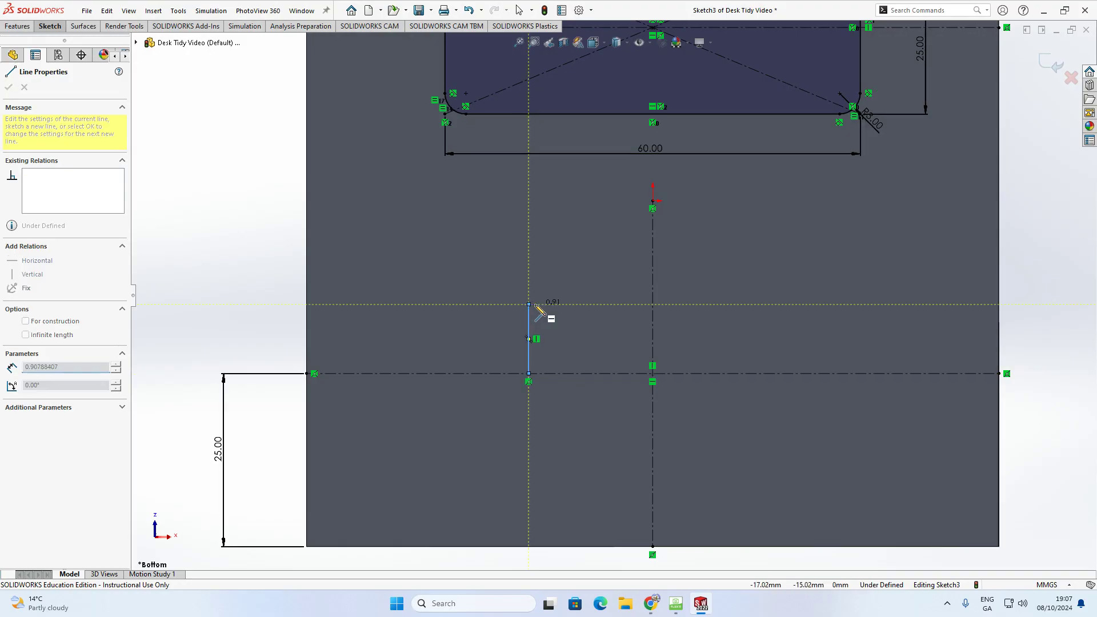
pyautogui.click(570, 304)
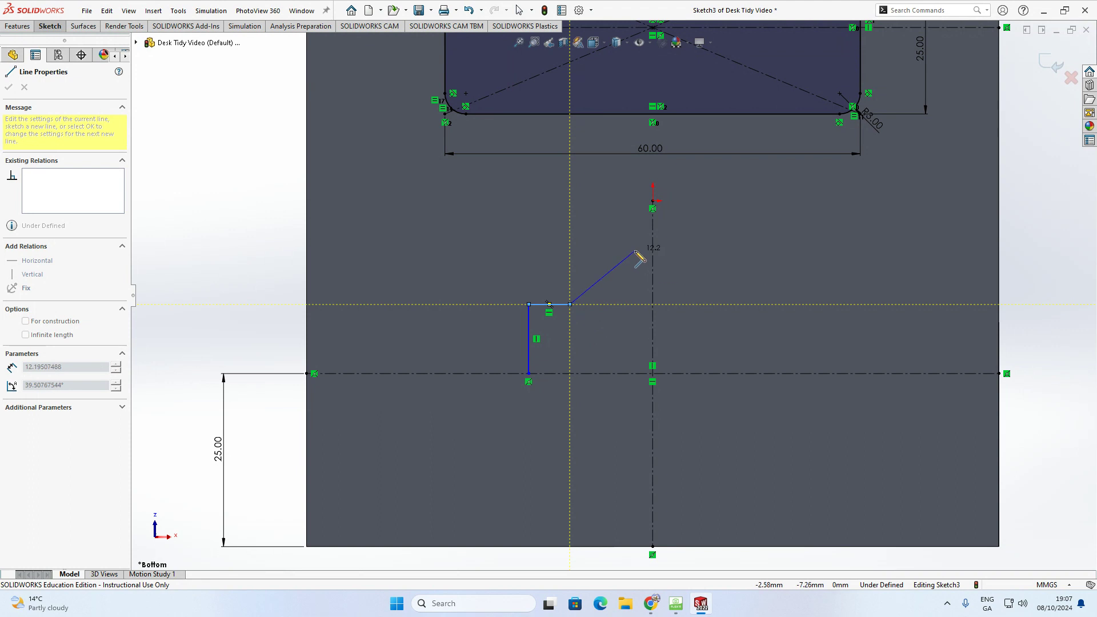
pyautogui.press('Escape')
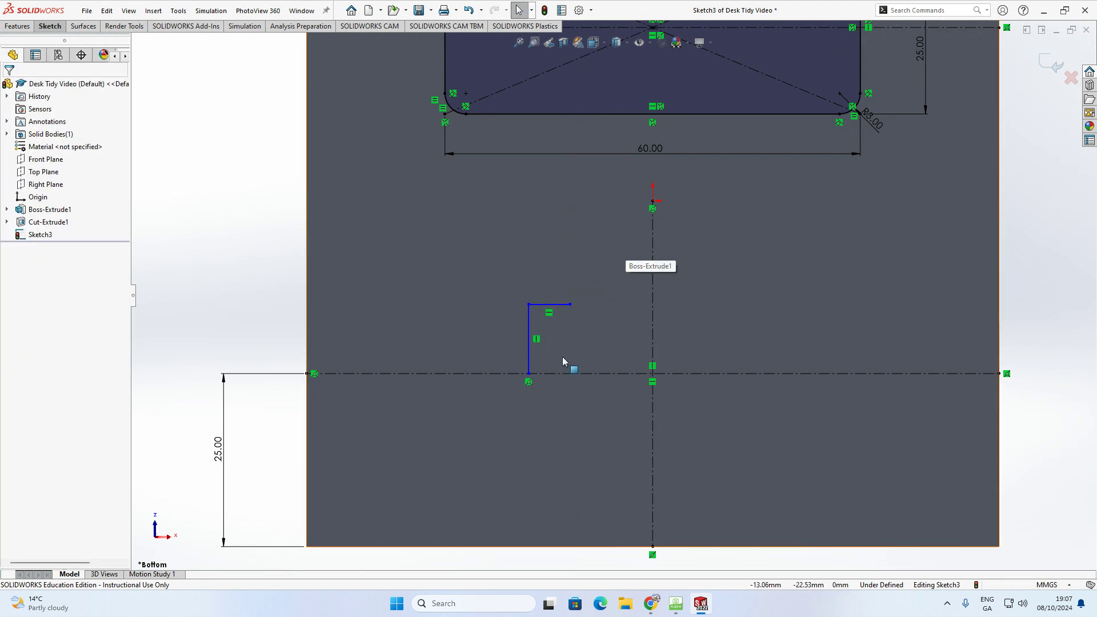
# - Dimension the new vertical line to 7 mm and the short horizontal line to 5 mm
pyautogui.click(50, 27)
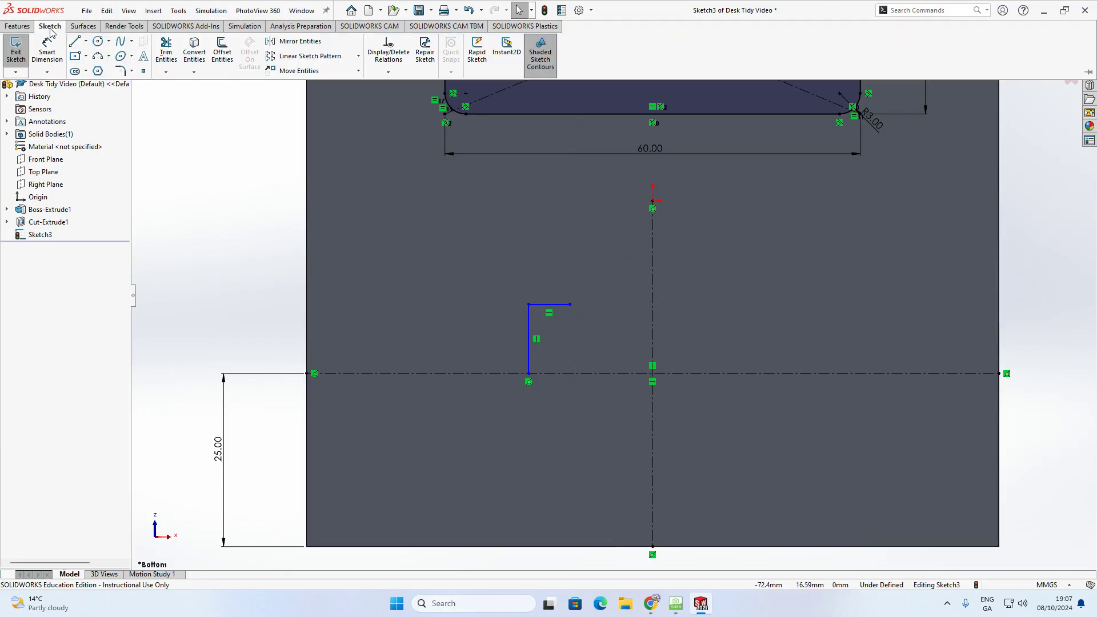
pyautogui.click(526, 345)
pyautogui.click(489, 340)
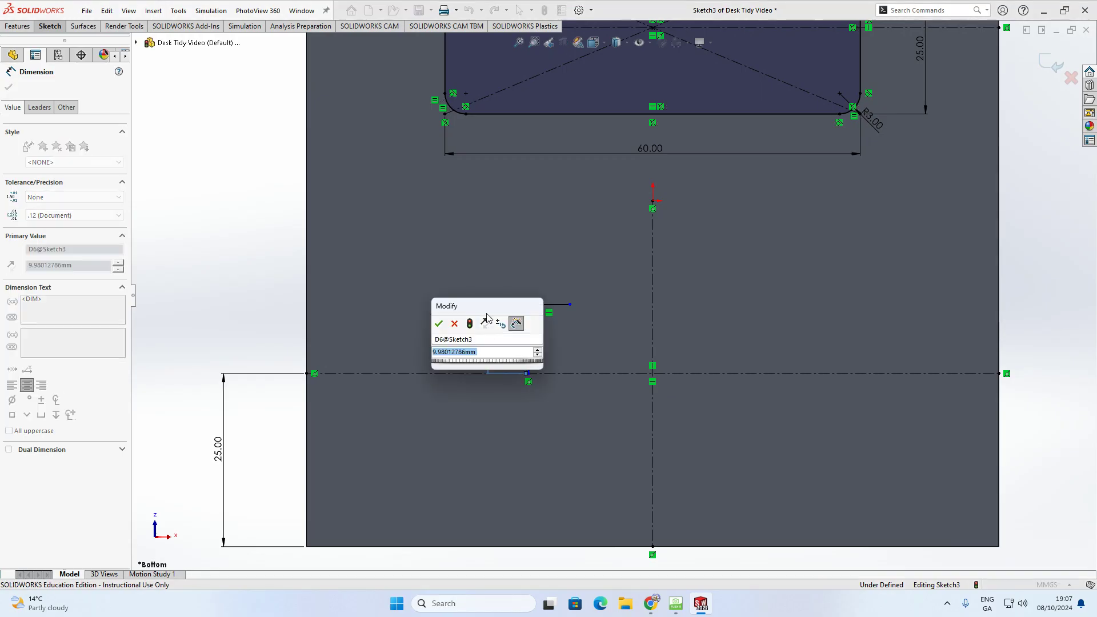
pyautogui.write('7')
pyautogui.press('Return')
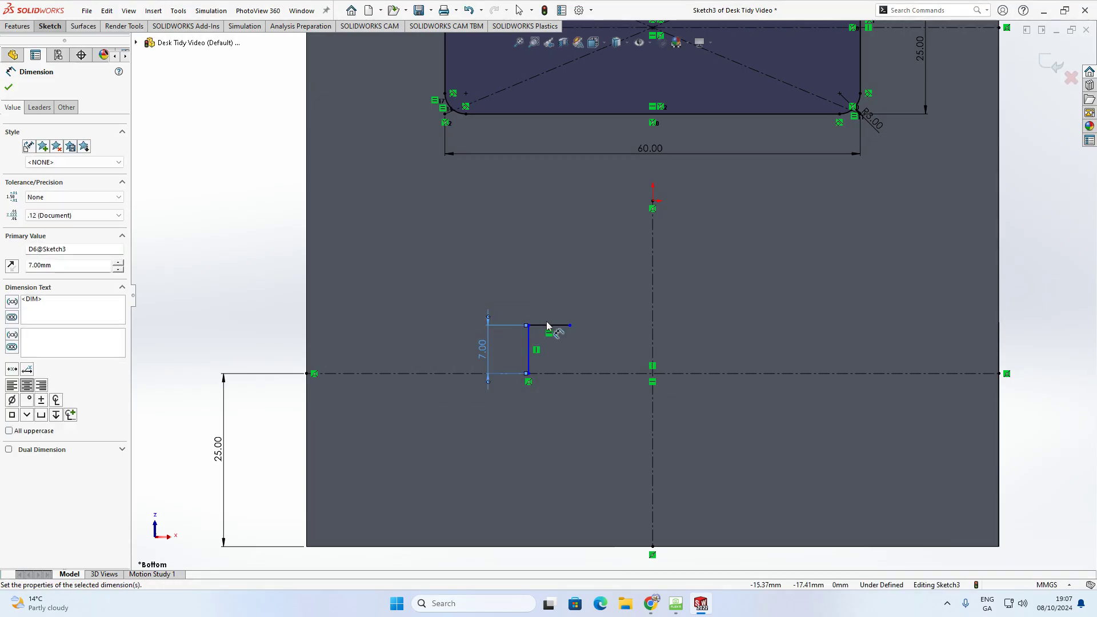
pyautogui.click(546, 326)
pyautogui.click(547, 302)
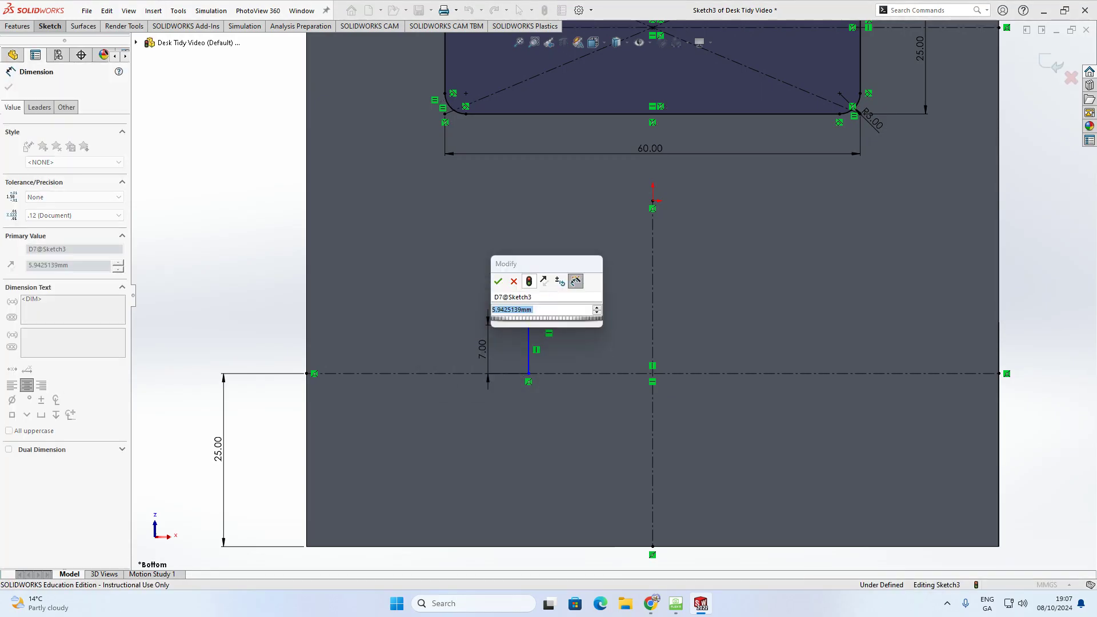
pyautogui.write('5')
pyautogui.press('Return')
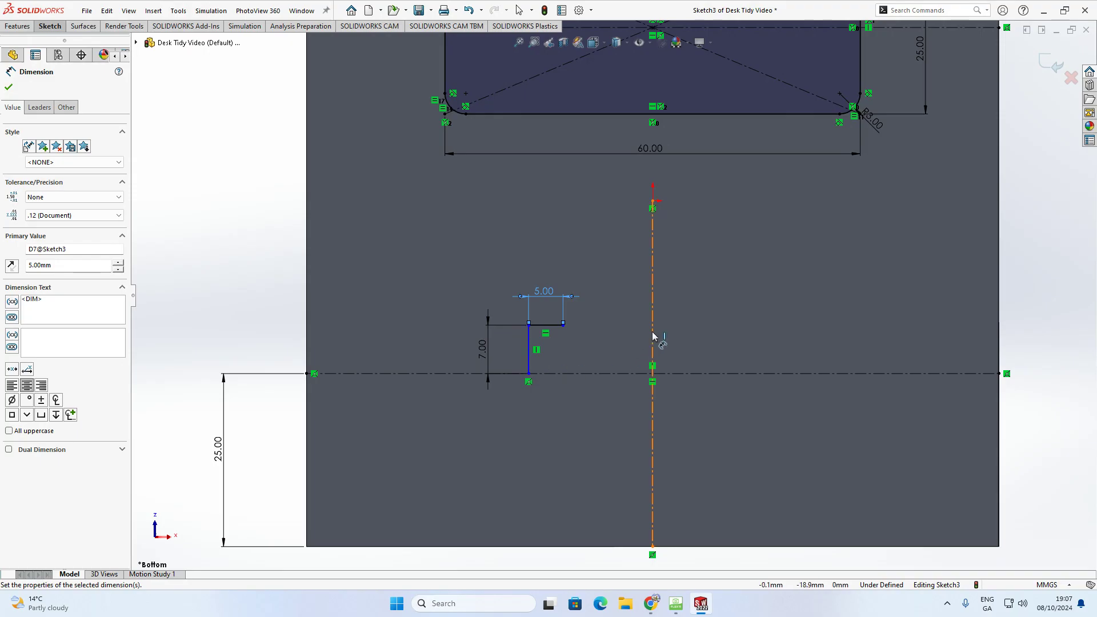
# - Dimension the distance between the vertical centerline and the short vertical line as 12.5 mm
pyautogui.click(653, 336)
pyautogui.click(530, 358)
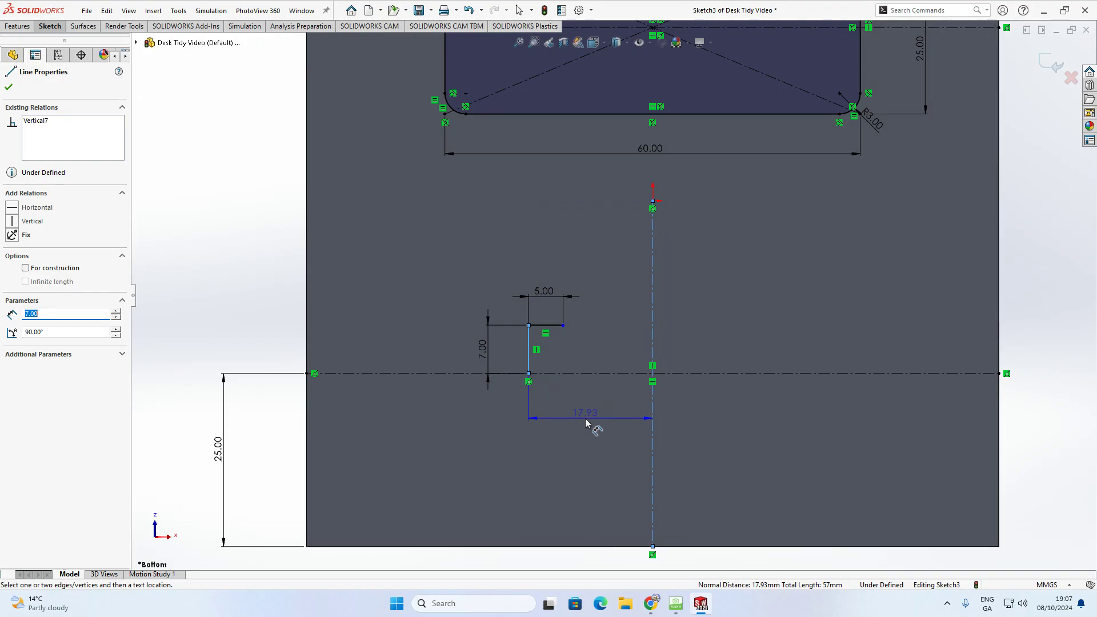
pyautogui.click(585, 418)
pyautogui.write('1')
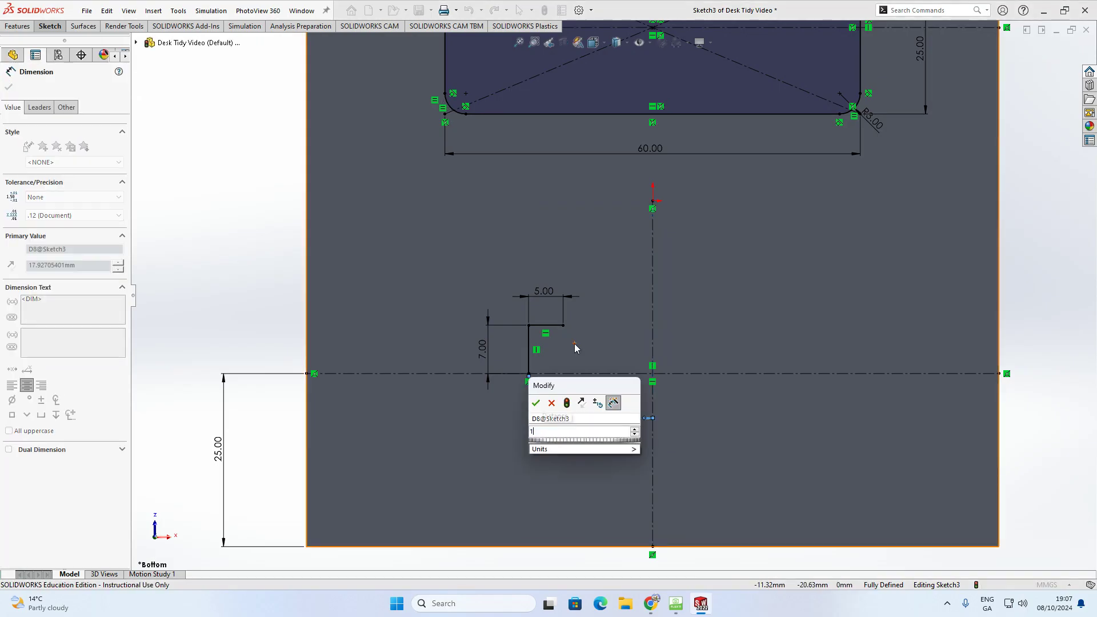
pyautogui.write('2.5')
pyautogui.press('Return')
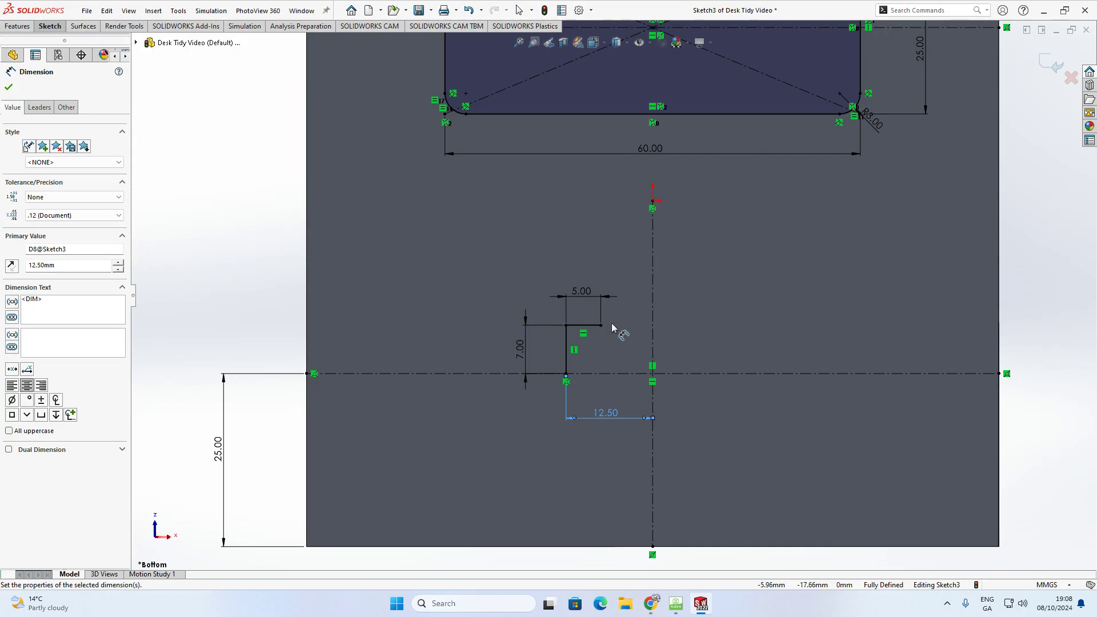
pyautogui.press('Escape')
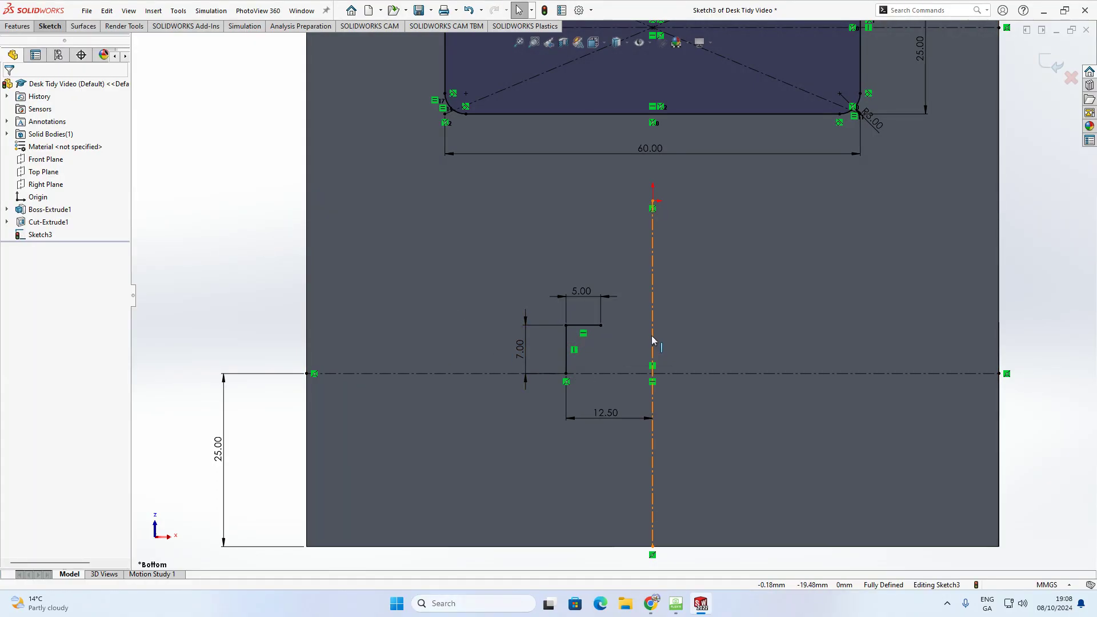
# - Place a sketch point on the vertical centerline about 4 mm above its intersection with the lower horizontal centerline
pyautogui.click(51, 28)
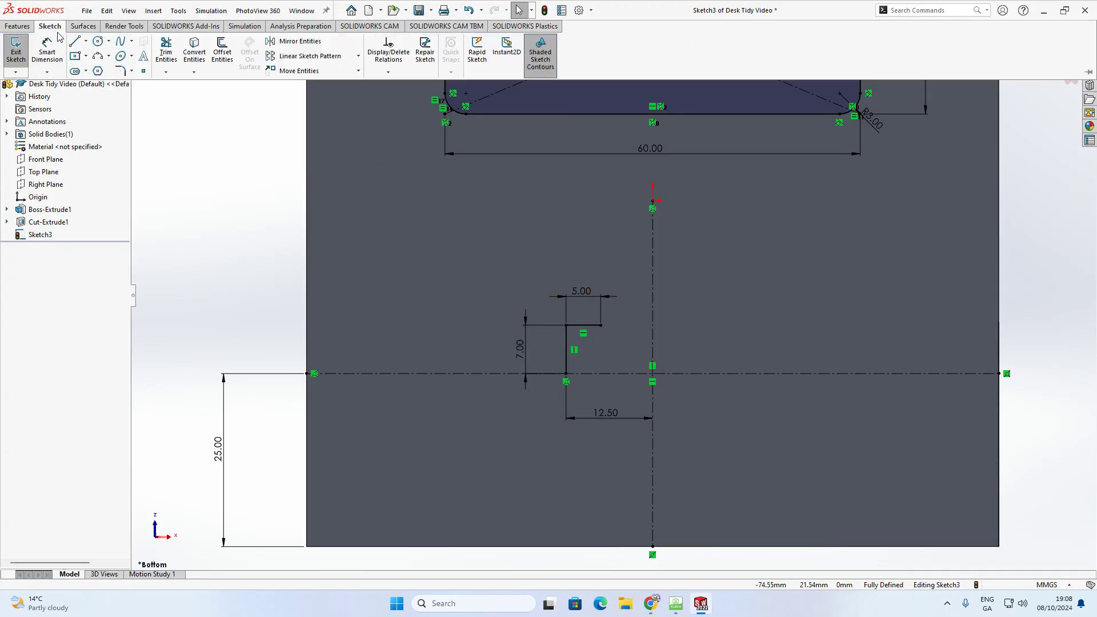
pyautogui.click(144, 71)
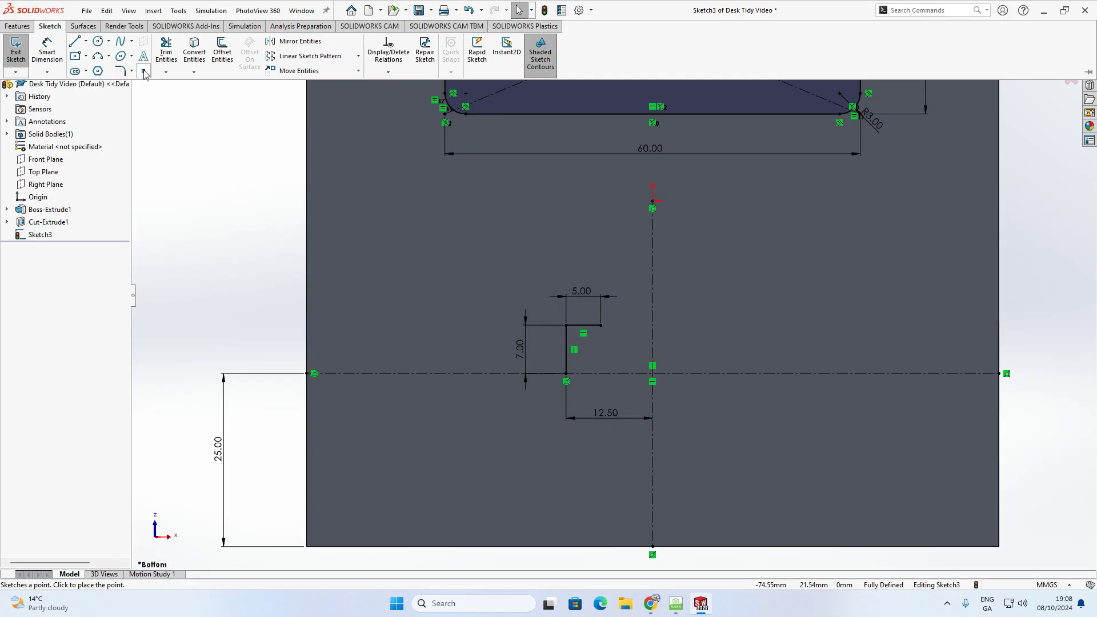
pyautogui.scroll(-1, 686, 356)
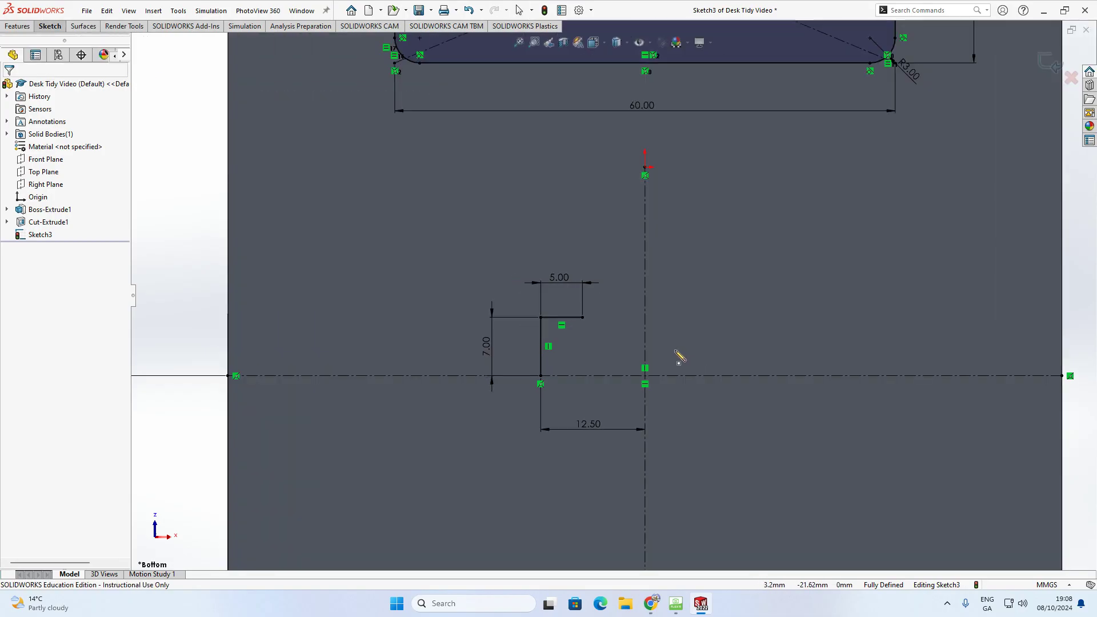
pyautogui.click(645, 340)
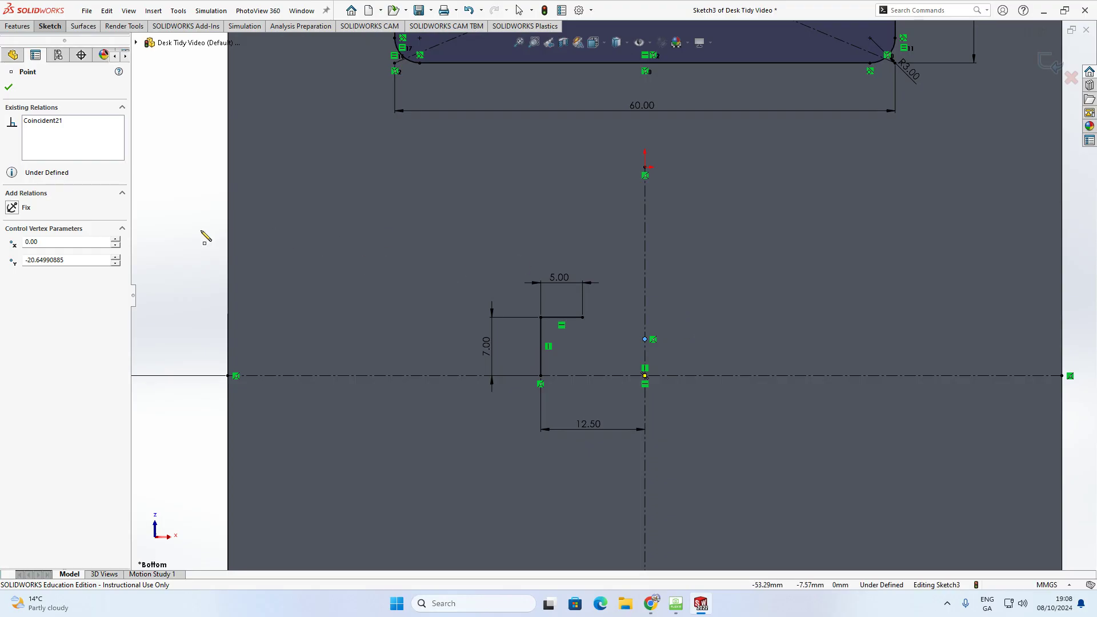
pyautogui.press('Escape')
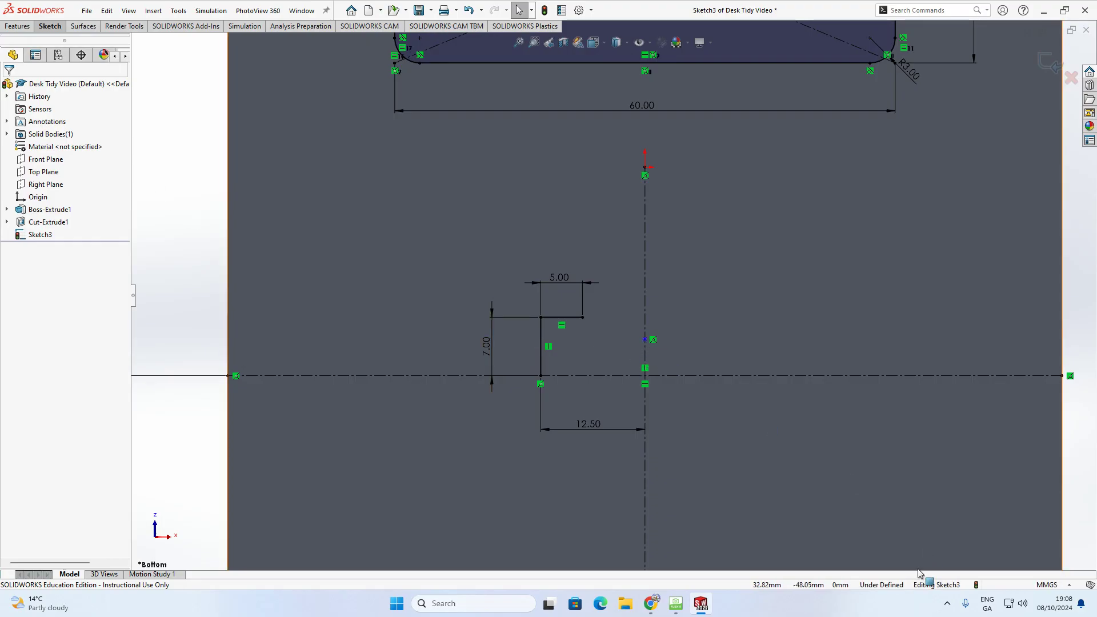
# - Dimension the sketch point 5 mm above the intersection of the vertical and lower horizontal centerlines
pyautogui.click(49, 29)
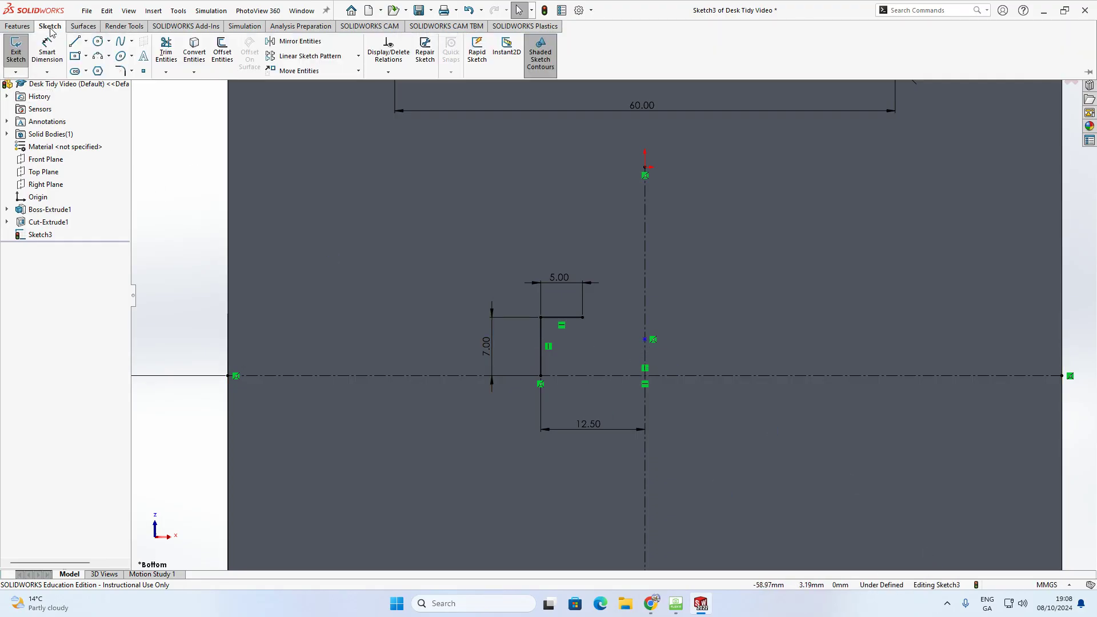
pyautogui.click(46, 51)
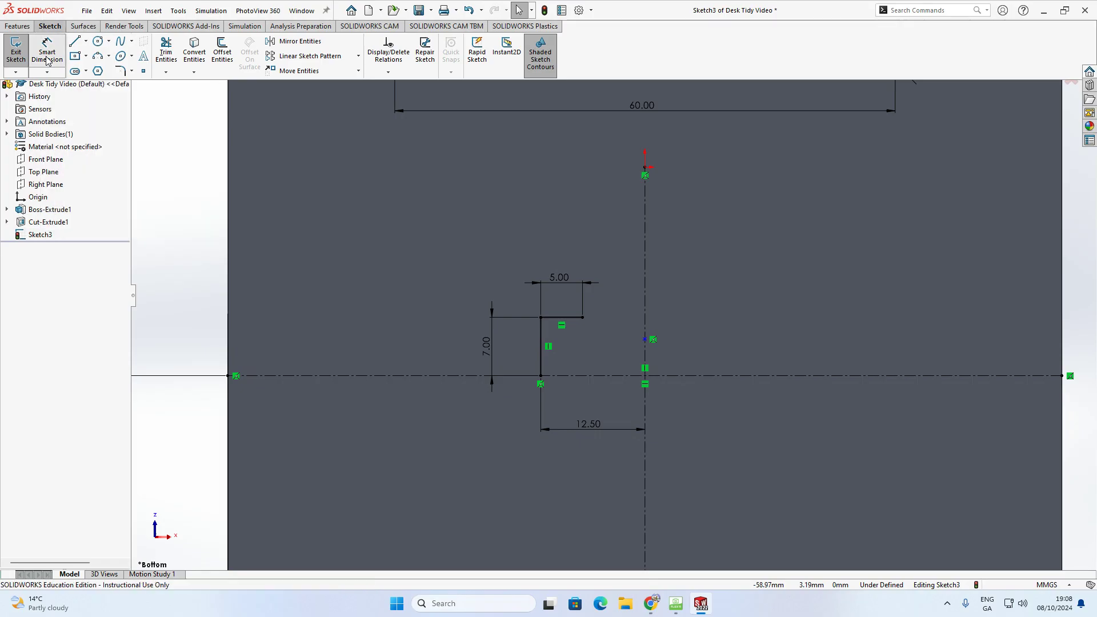
pyautogui.click(646, 340)
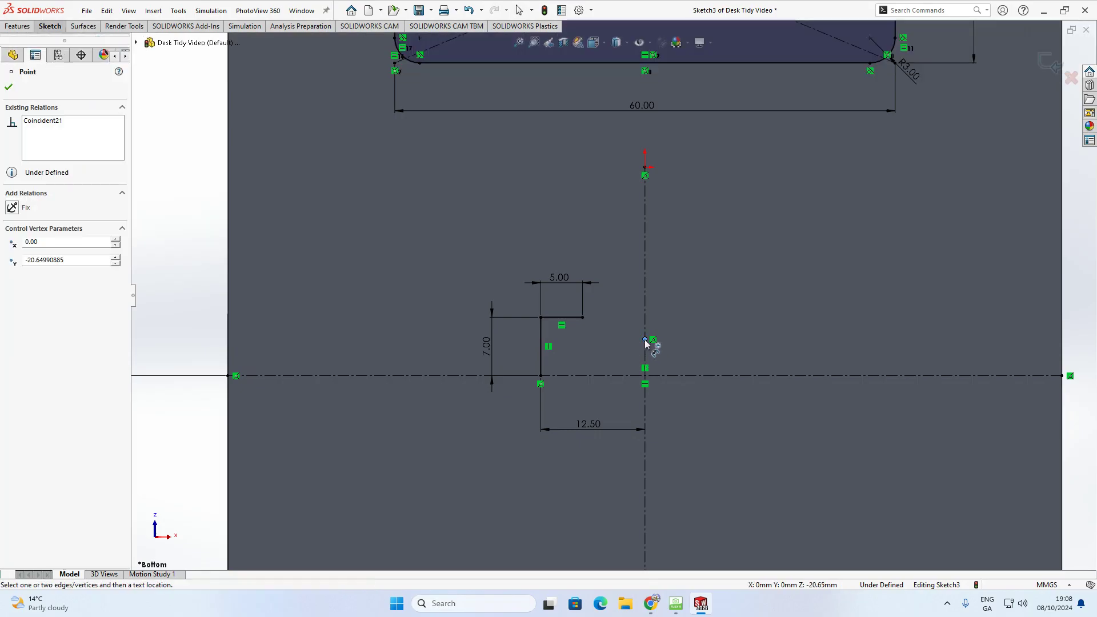
pyautogui.click(646, 377)
pyautogui.click(690, 367)
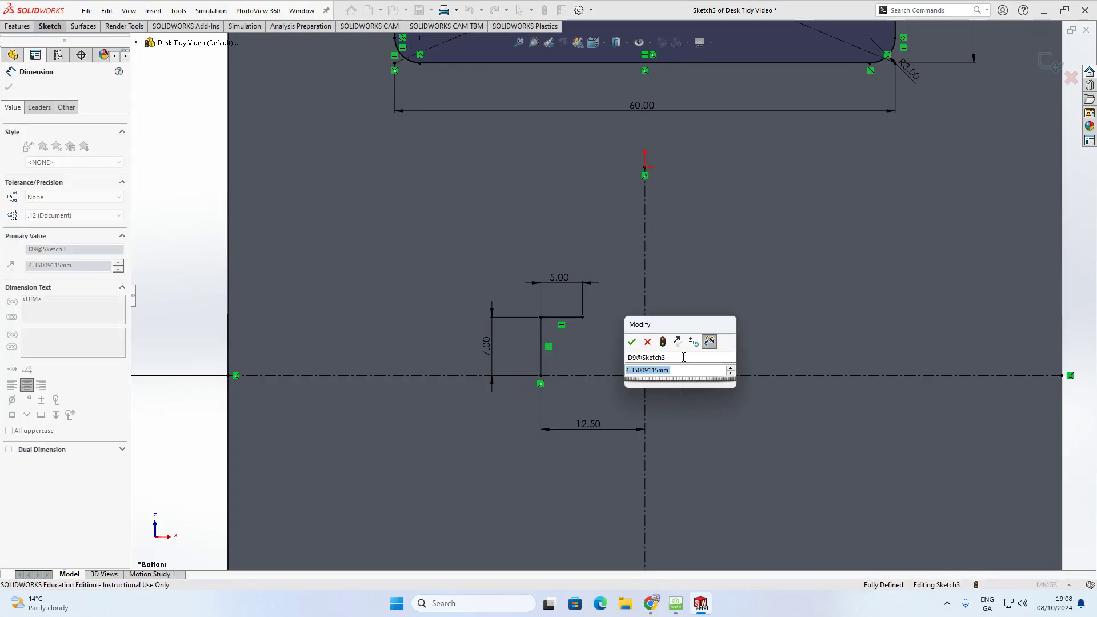
pyautogui.write('5')
pyautogui.press('Return')
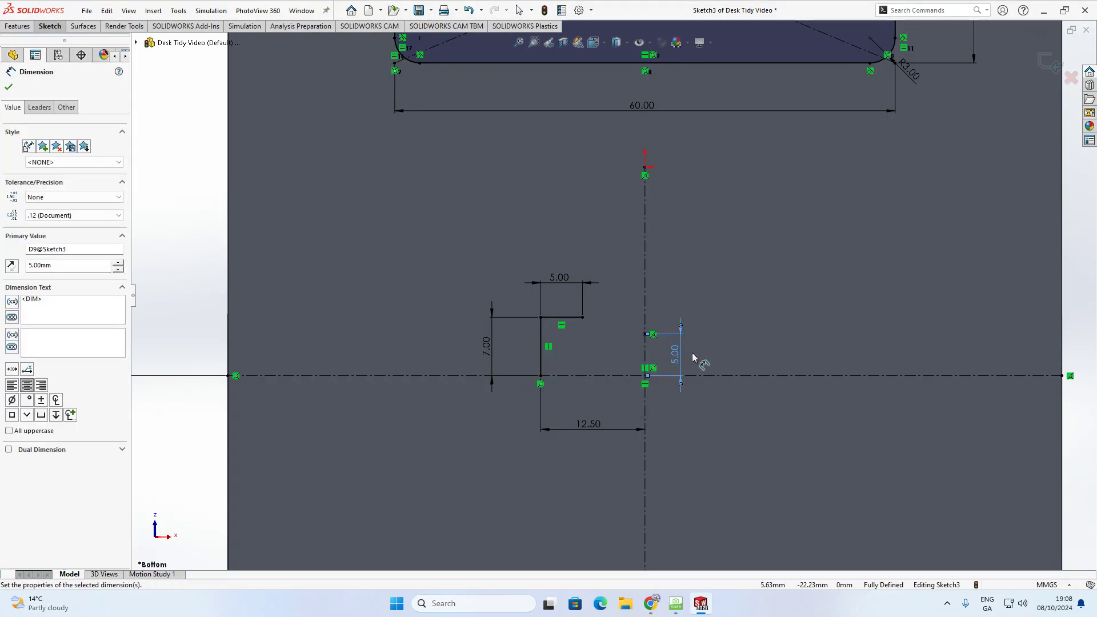
pyautogui.press('Escape')
pyautogui.scroll(1, 613, 345)
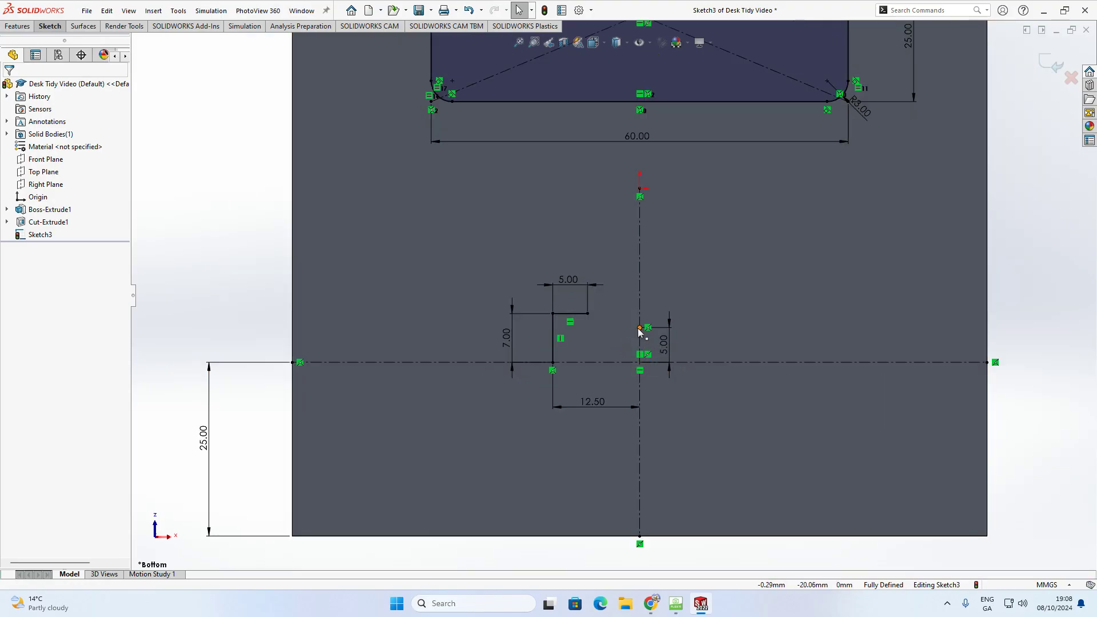
pyautogui.click(46, 26)
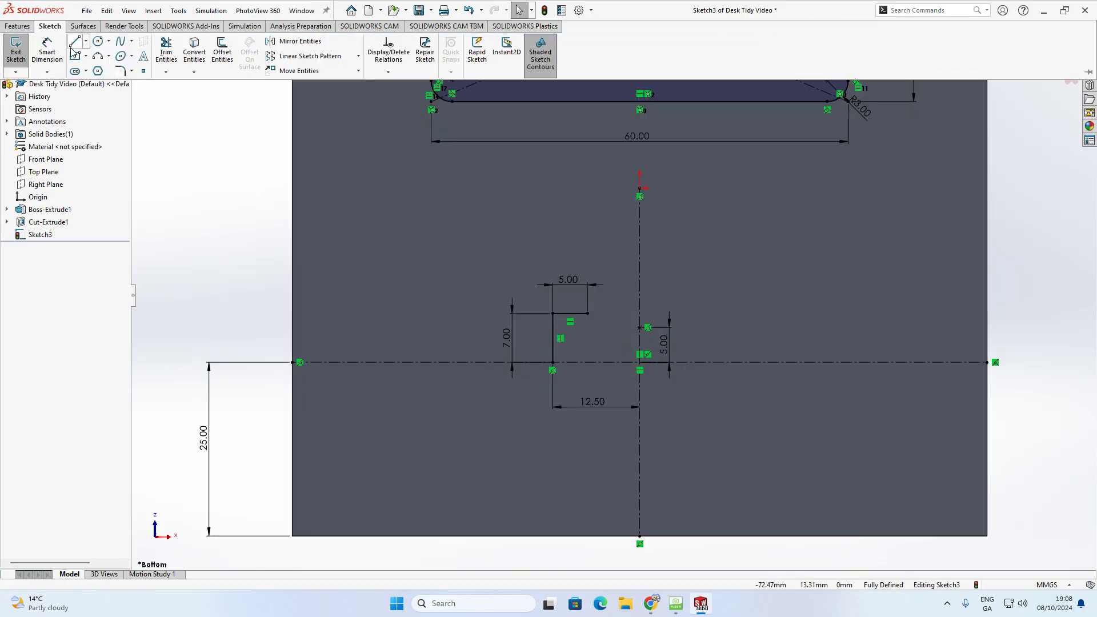
pyautogui.click(109, 58)
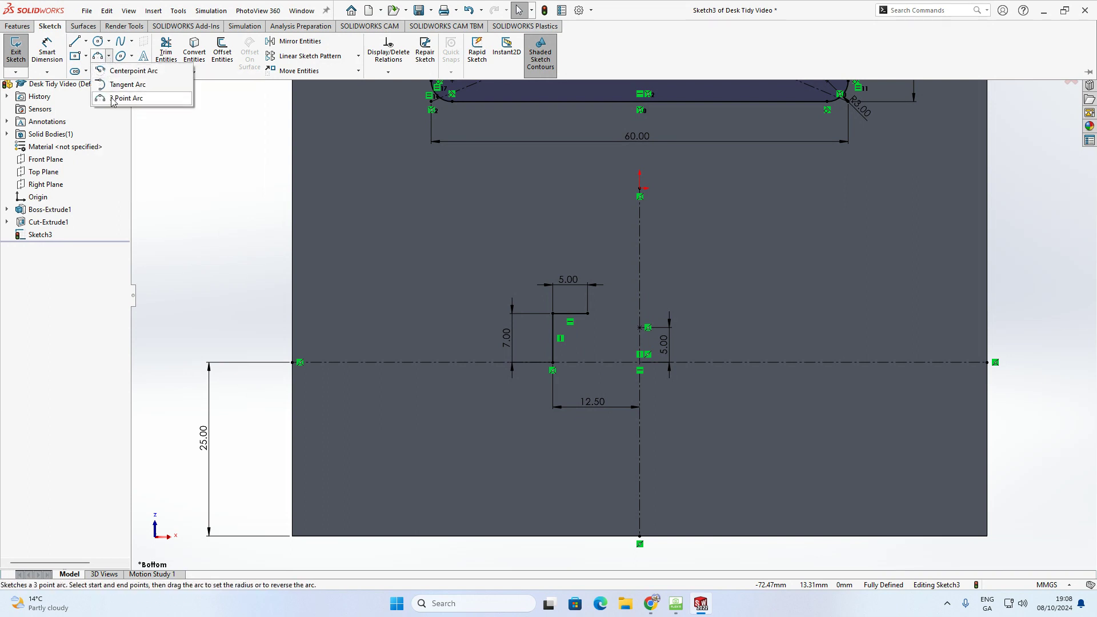
pyautogui.click(124, 72)
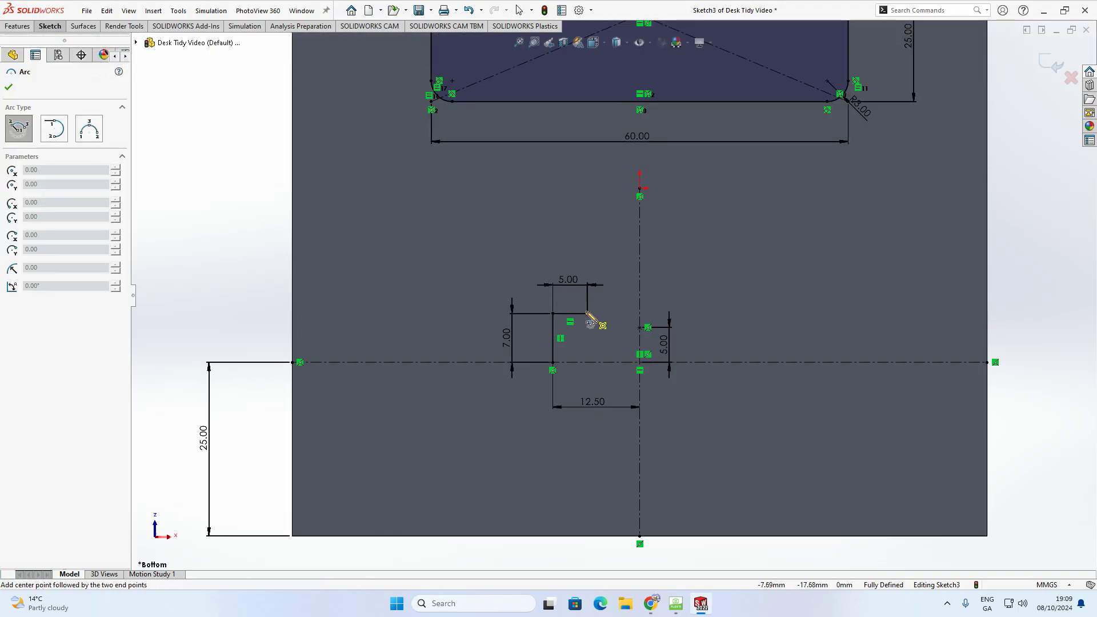
pyautogui.scroll(-2, 594, 318)
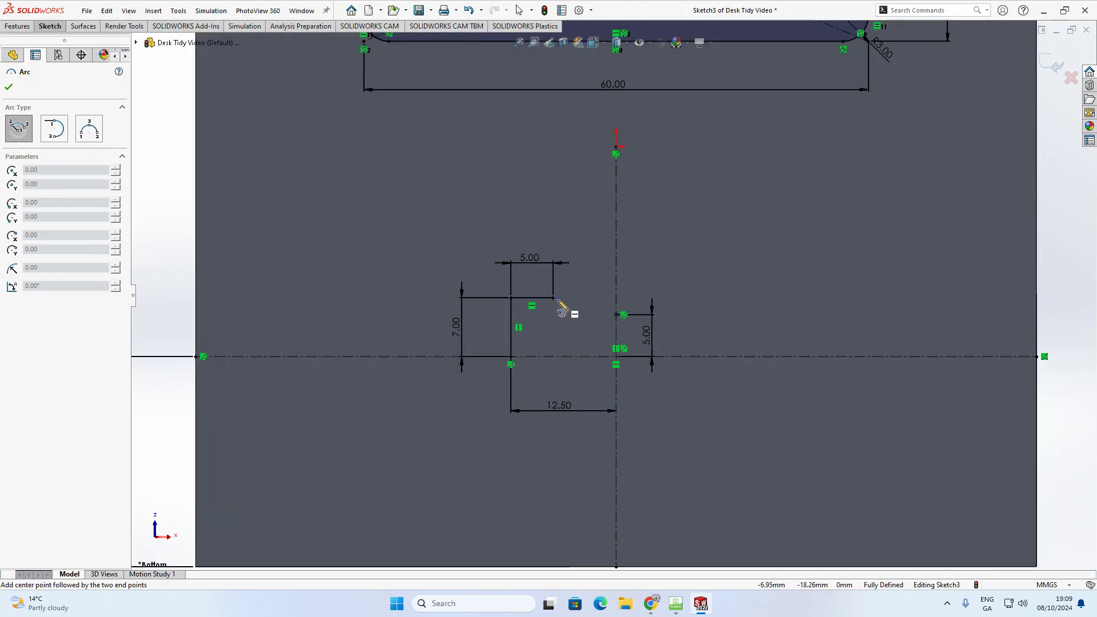
pyautogui.click(553, 298)
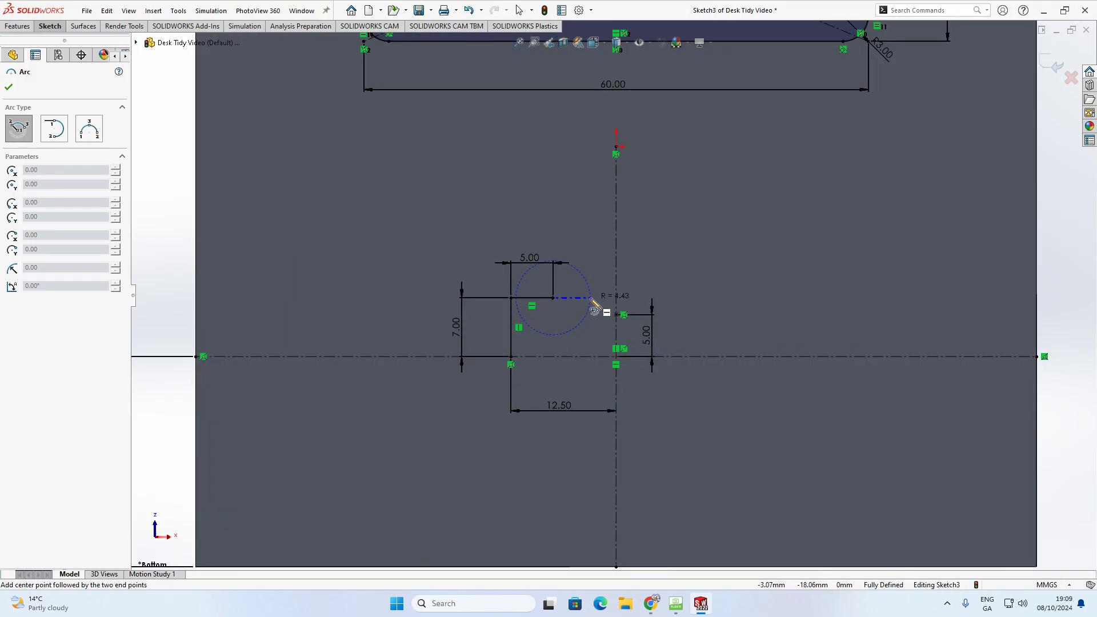
pyautogui.press('Escape')
pyautogui.click(50, 26)
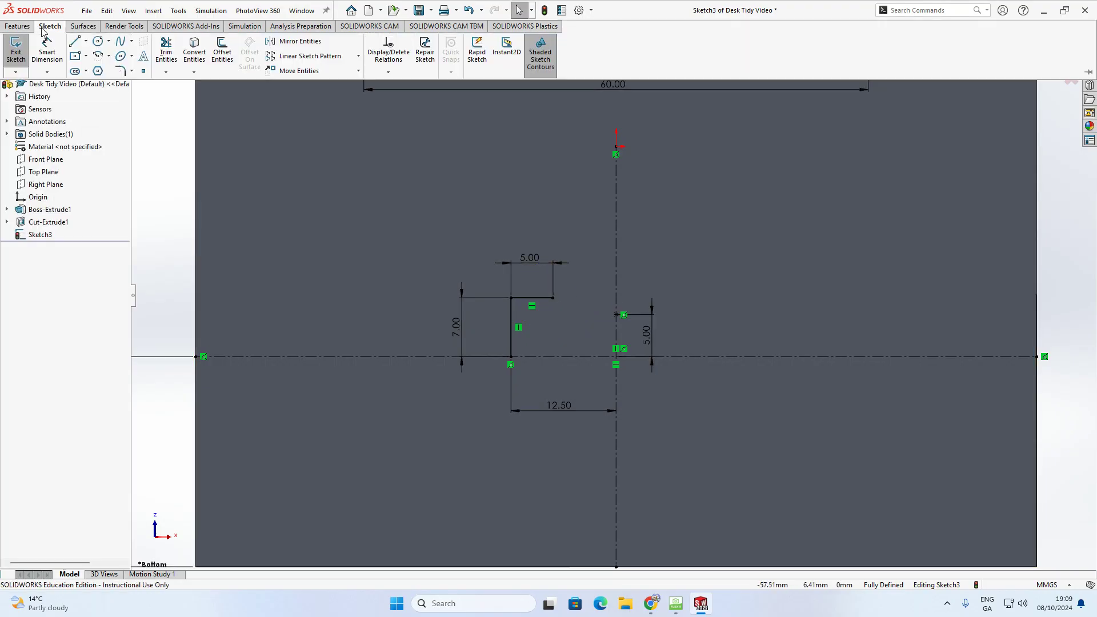
# - Draw a three-point arc of about 24.4 mm radius, sagging downward from the short horizontal line's free end to the sketch point on the vertical centerline
pyautogui.click(108, 56)
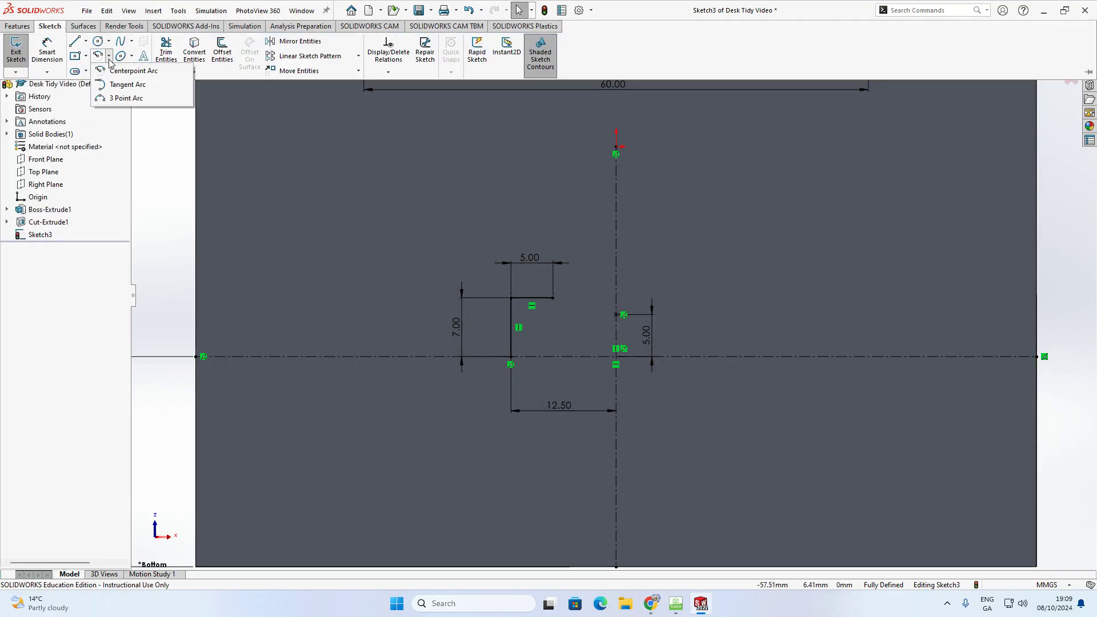
pyautogui.click(124, 98)
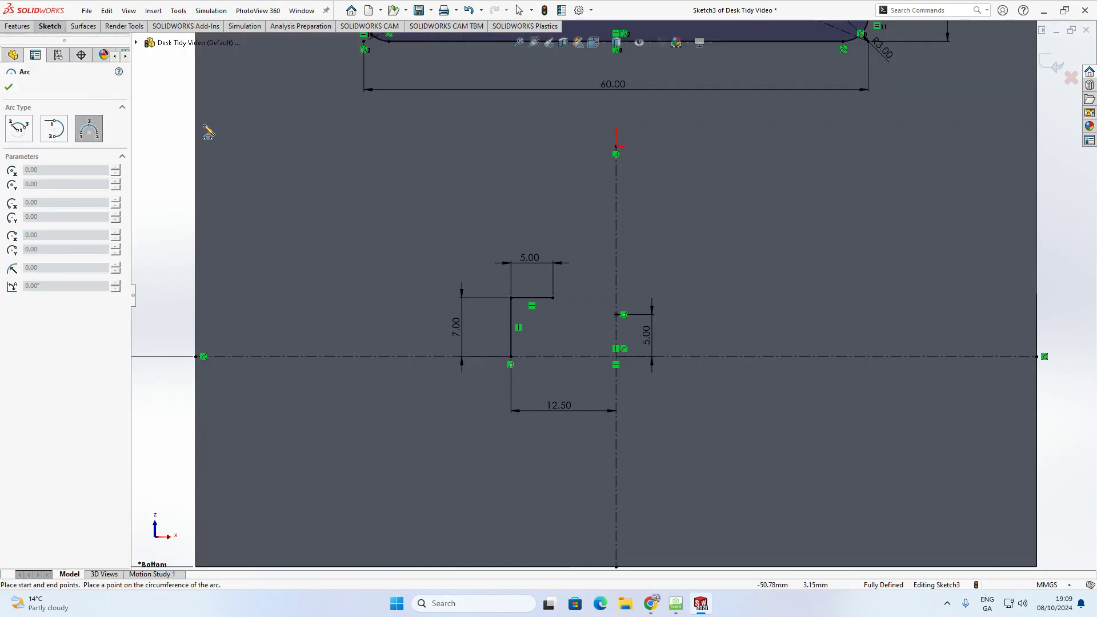
pyautogui.click(553, 297)
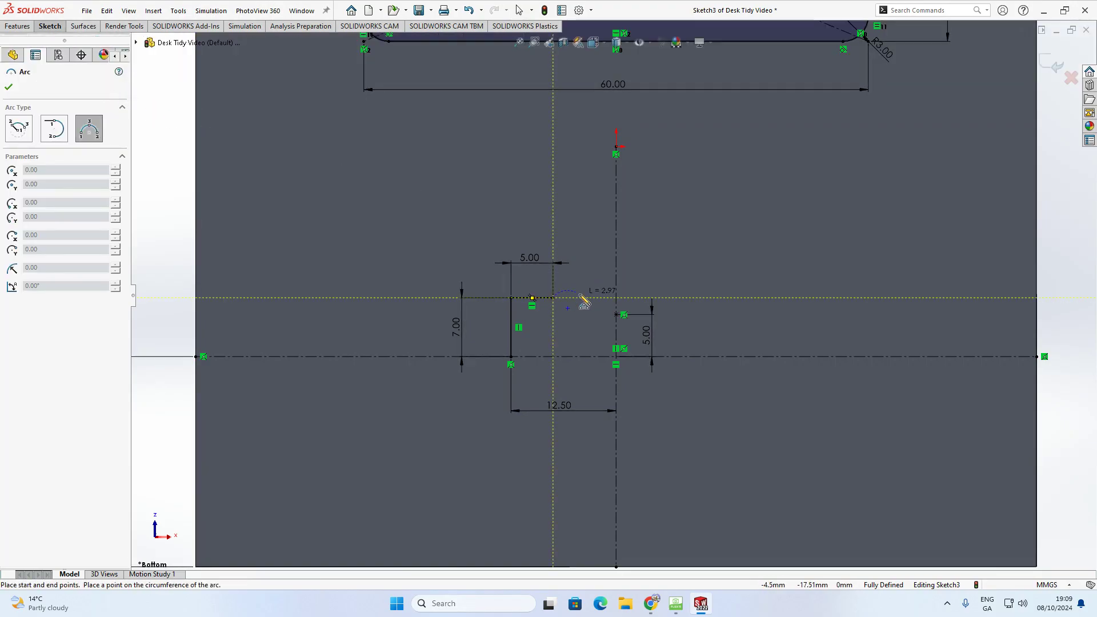
pyautogui.click(616, 314)
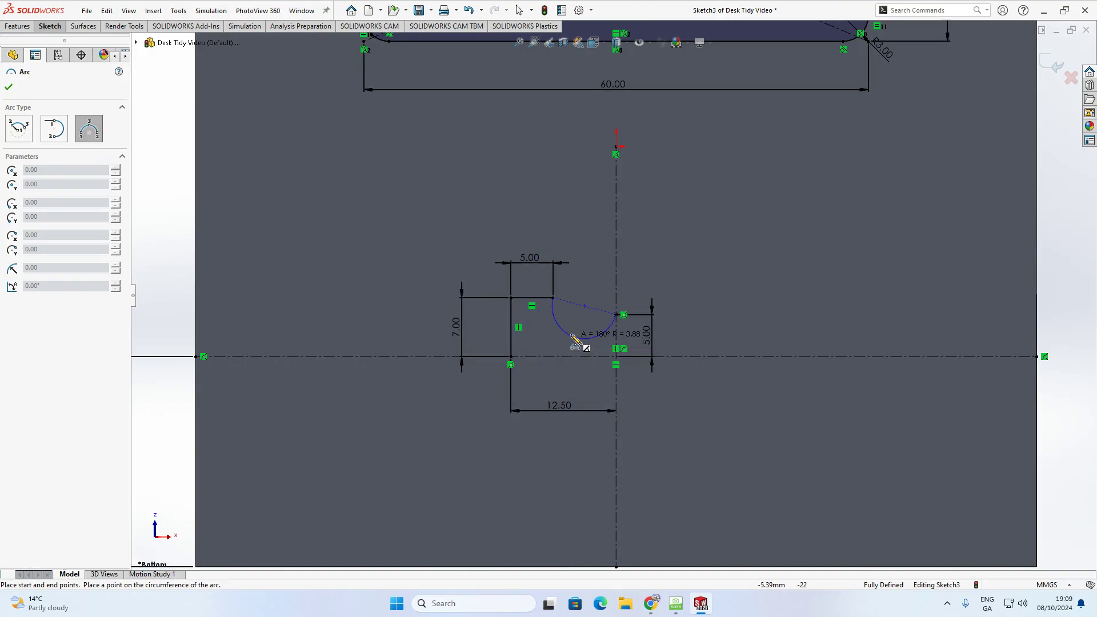
pyautogui.scroll(-2, 576, 316)
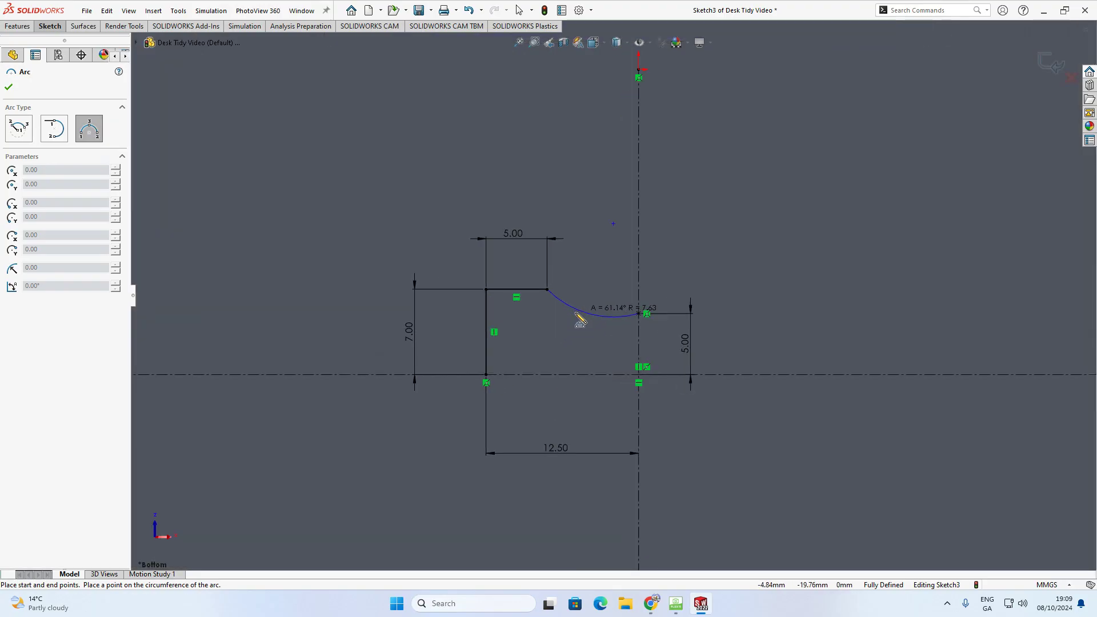
pyautogui.scroll(-1, 579, 319)
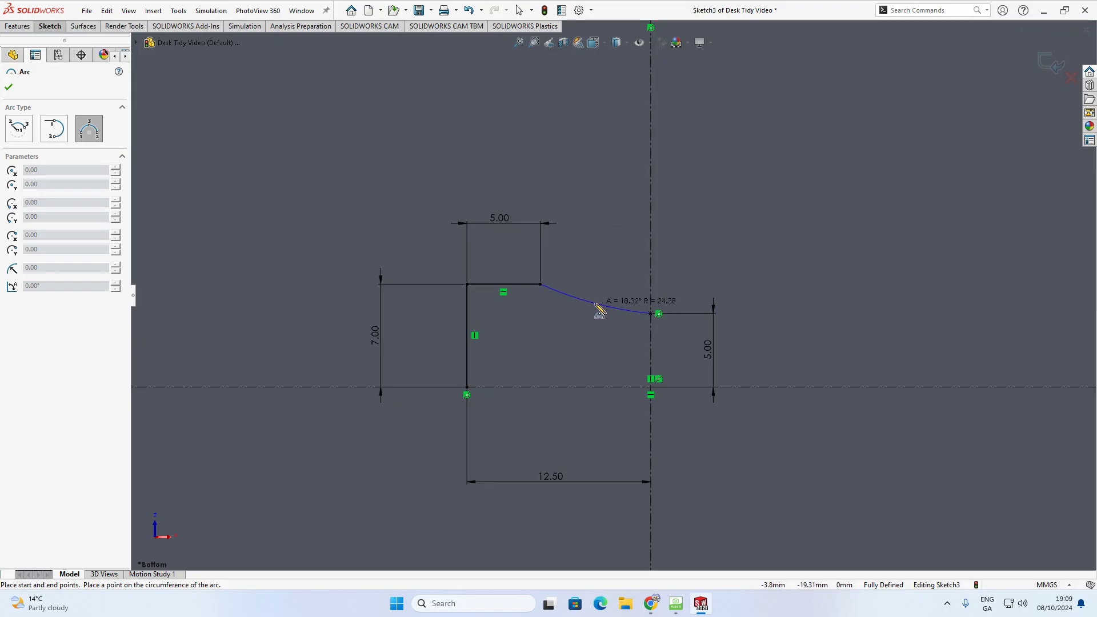
pyautogui.click(595, 304)
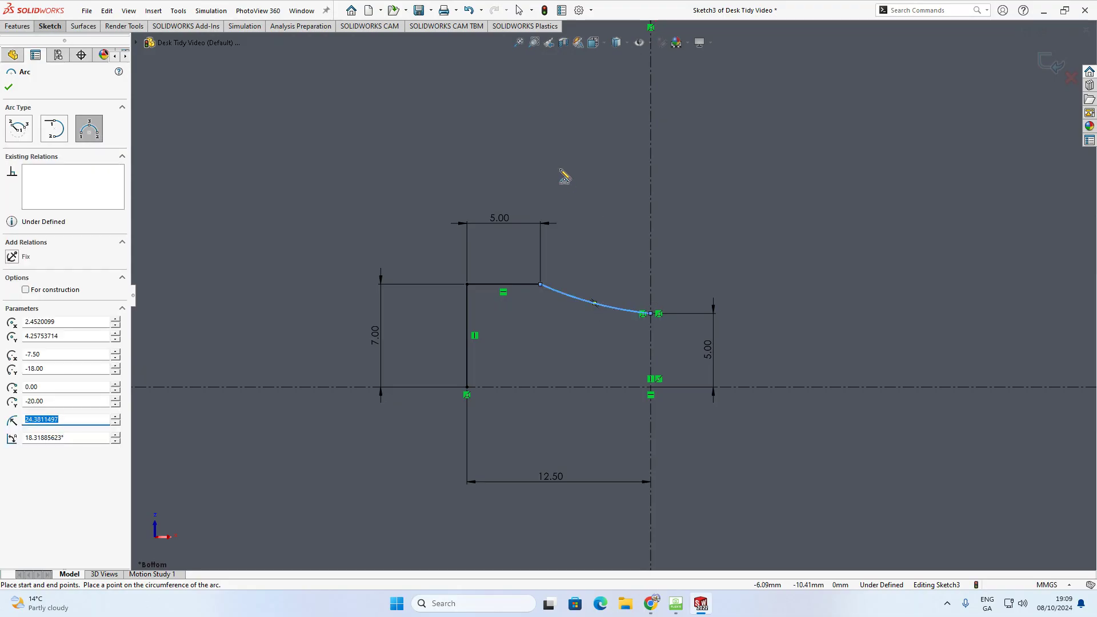
pyautogui.press('Escape')
# - Make the arc's center point coincident with the vertical centerline
pyautogui.scroll(3, 612, 181)
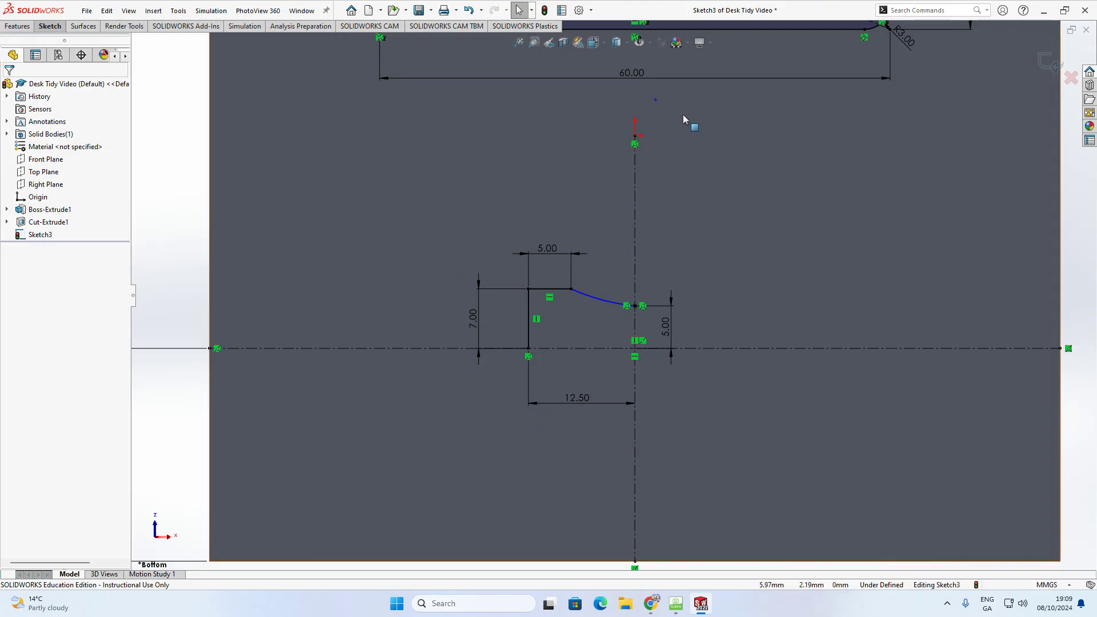
pyautogui.click(656, 101)
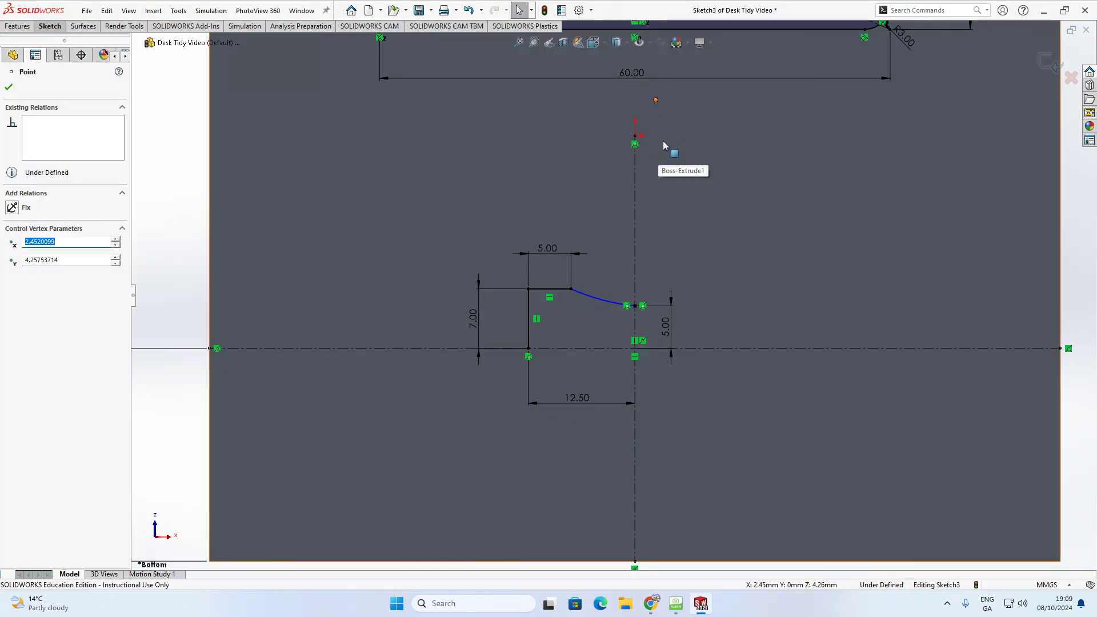
pyautogui.keyDown('ctrl'); pyautogui.click(636, 164); pyautogui.keyUp('ctrl')
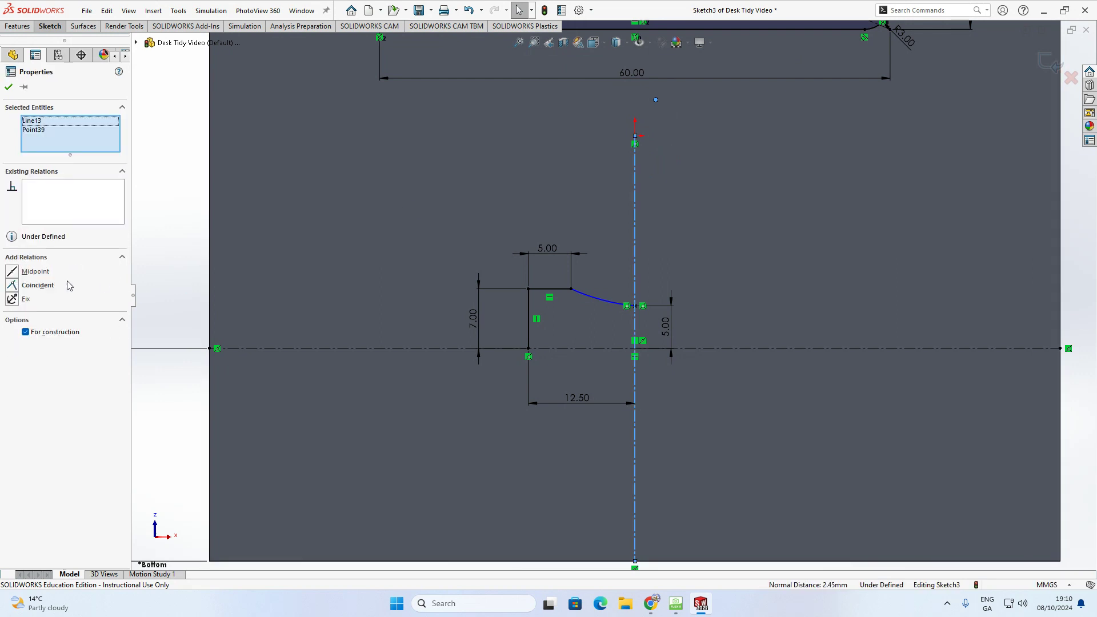
pyautogui.click(12, 286)
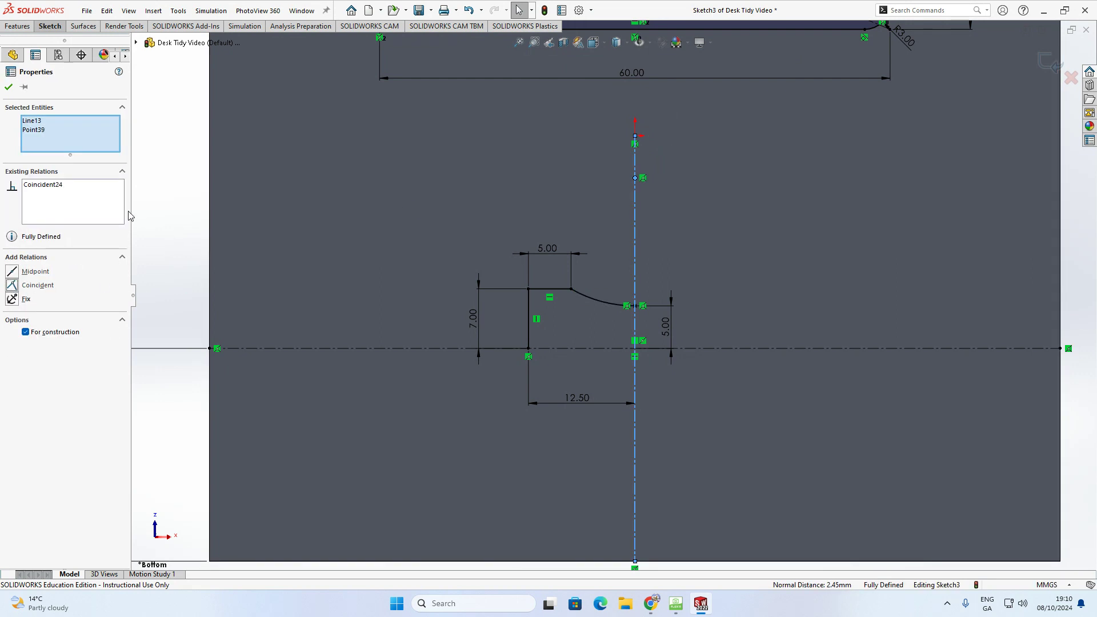
pyautogui.click(156, 214)
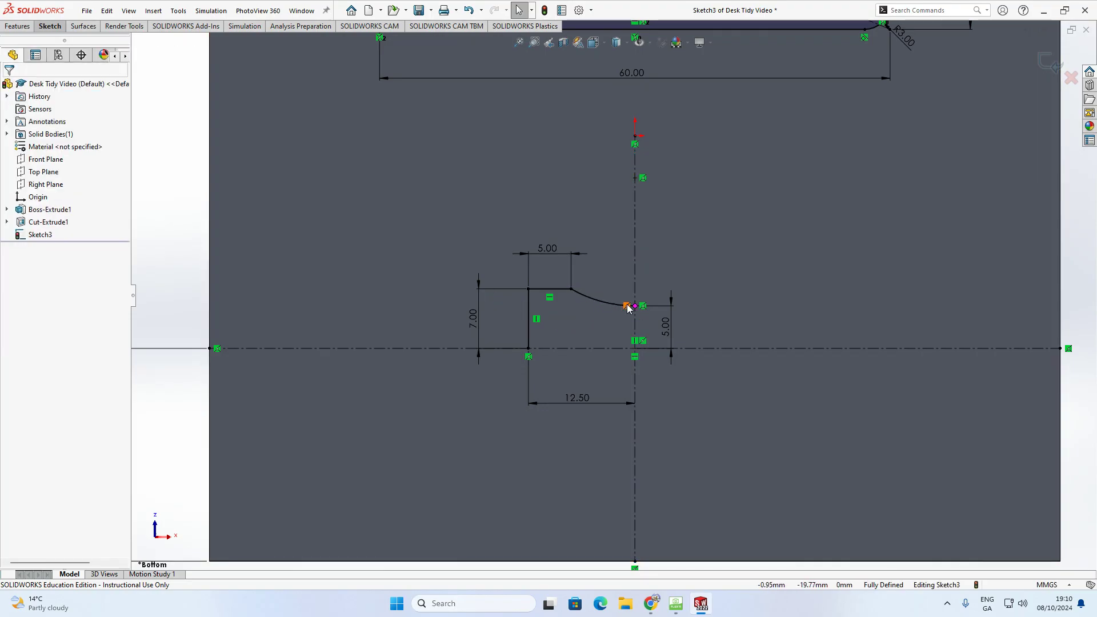
# - Move the 12.5 mm dimension from below the profile to above the 5 mm dimension
pyautogui.scroll(3, 613, 296)
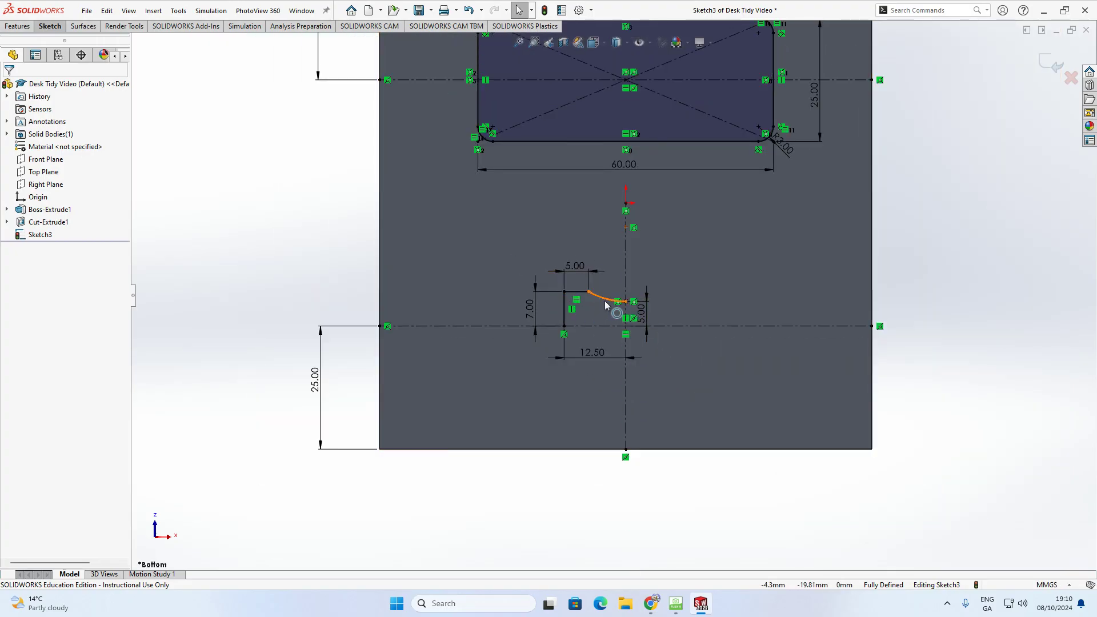
pyautogui.scroll(-1, 585, 297)
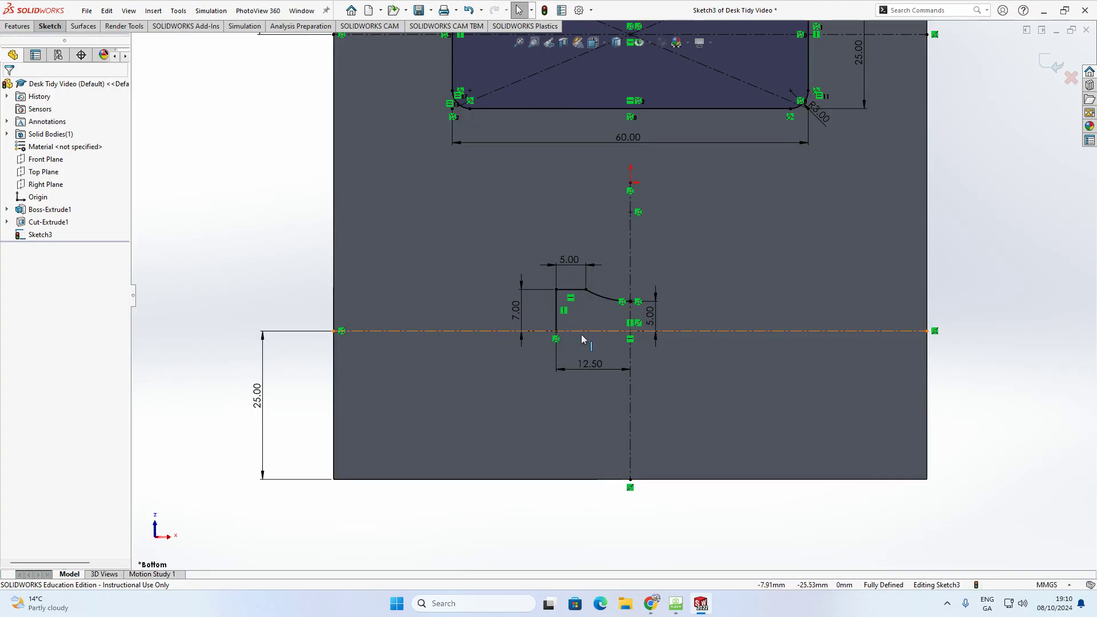
pyautogui.moveTo(593, 365); pyautogui.dragTo(591, 217)
pyautogui.click(289, 203)
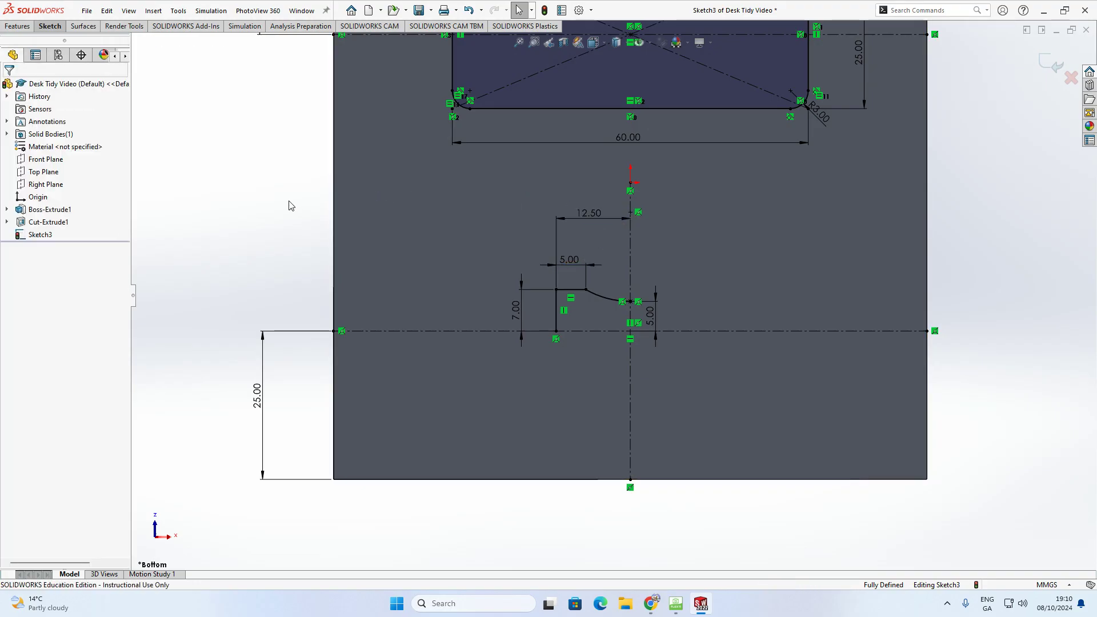
# - Mirror the short vertical line, the short horizontal line and the arc about the lower horizontal centerline, keeping the originals
pyautogui.click(44, 29)
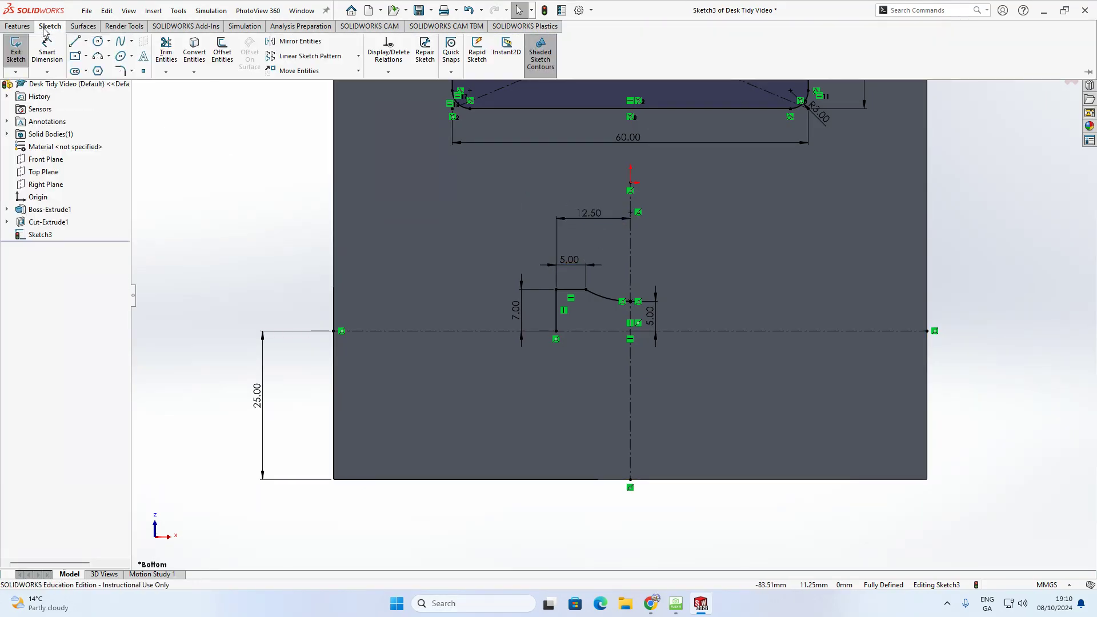
pyautogui.click(297, 41)
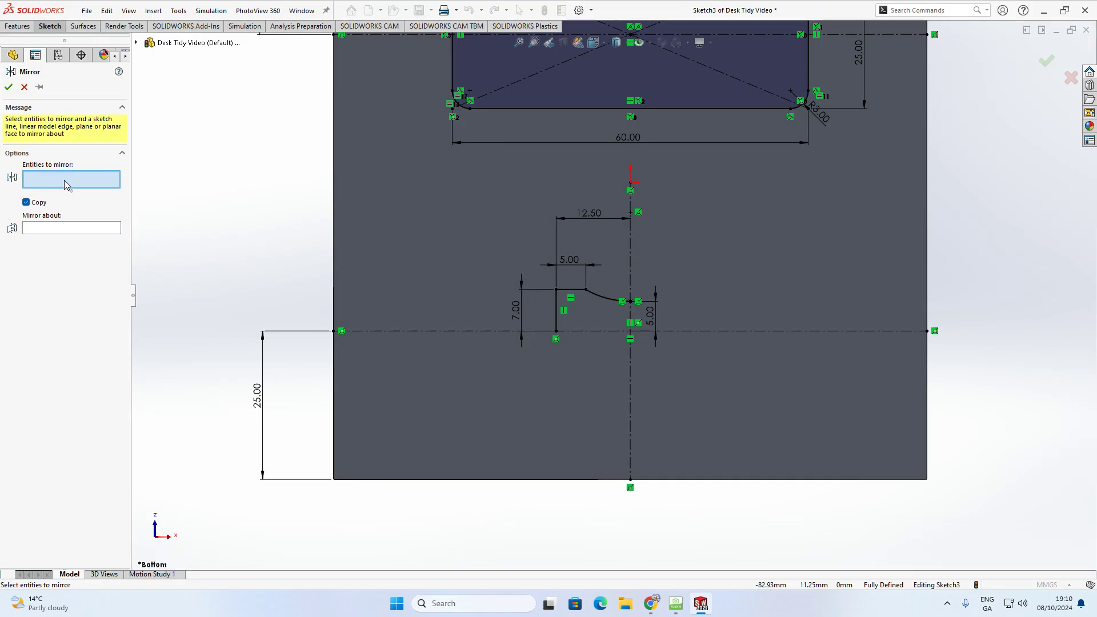
pyautogui.click(556, 316)
pyautogui.click(571, 290)
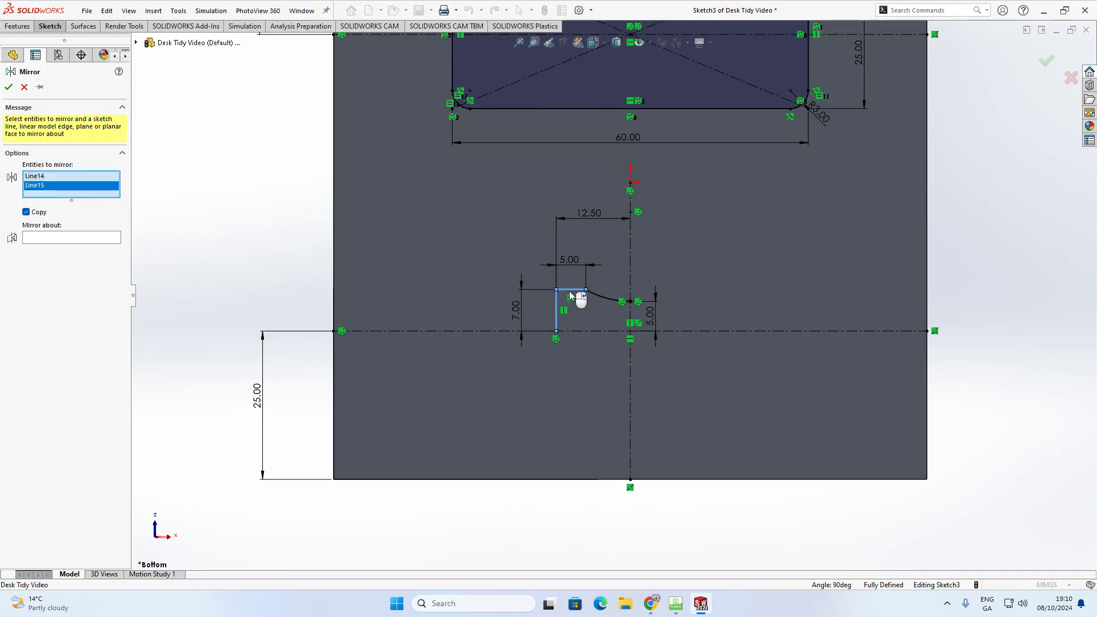
pyautogui.click(592, 296)
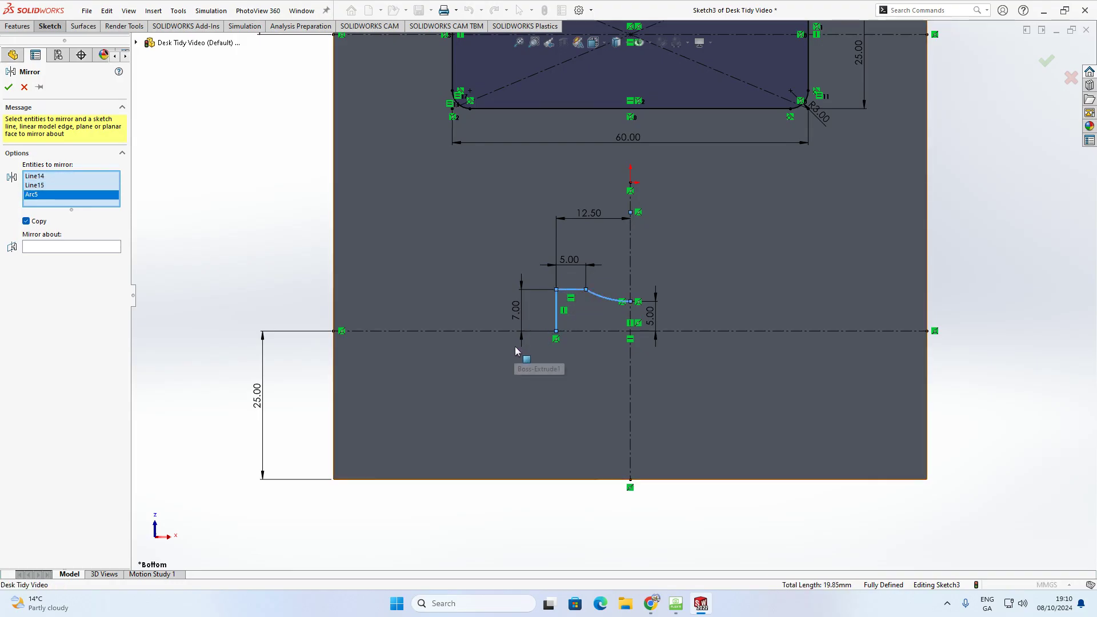
pyautogui.click(52, 253)
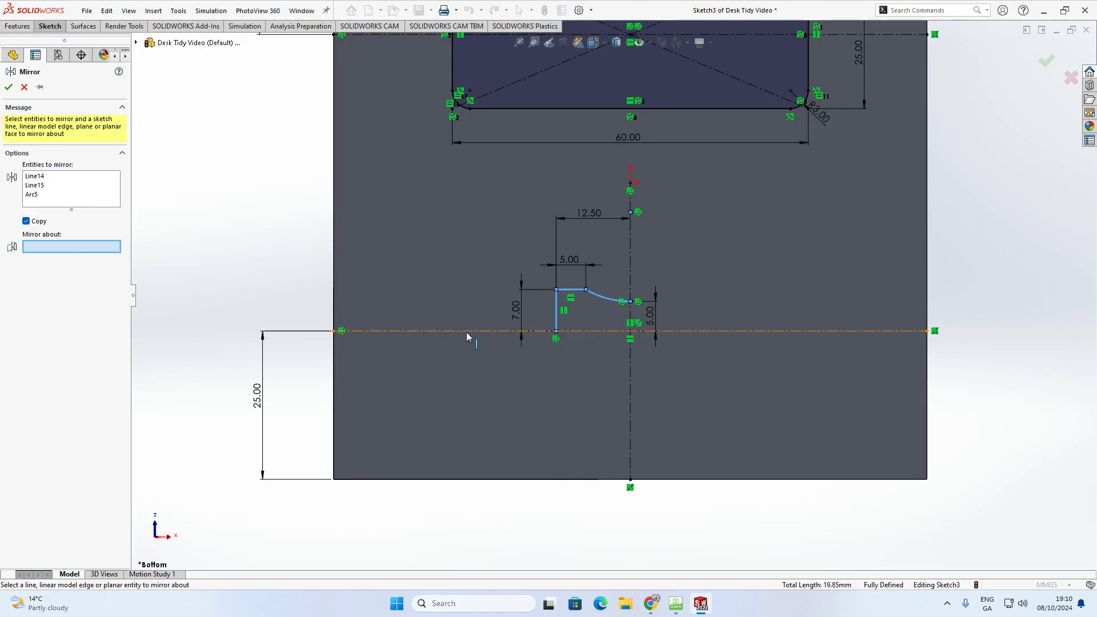
pyautogui.click(582, 332)
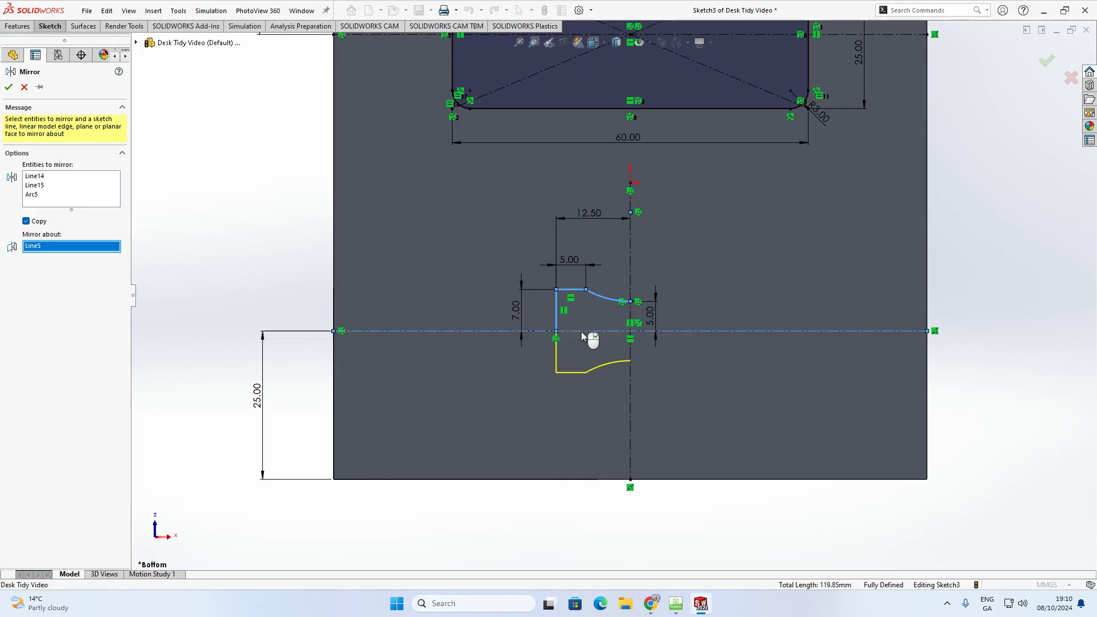
pyautogui.click(9, 87)
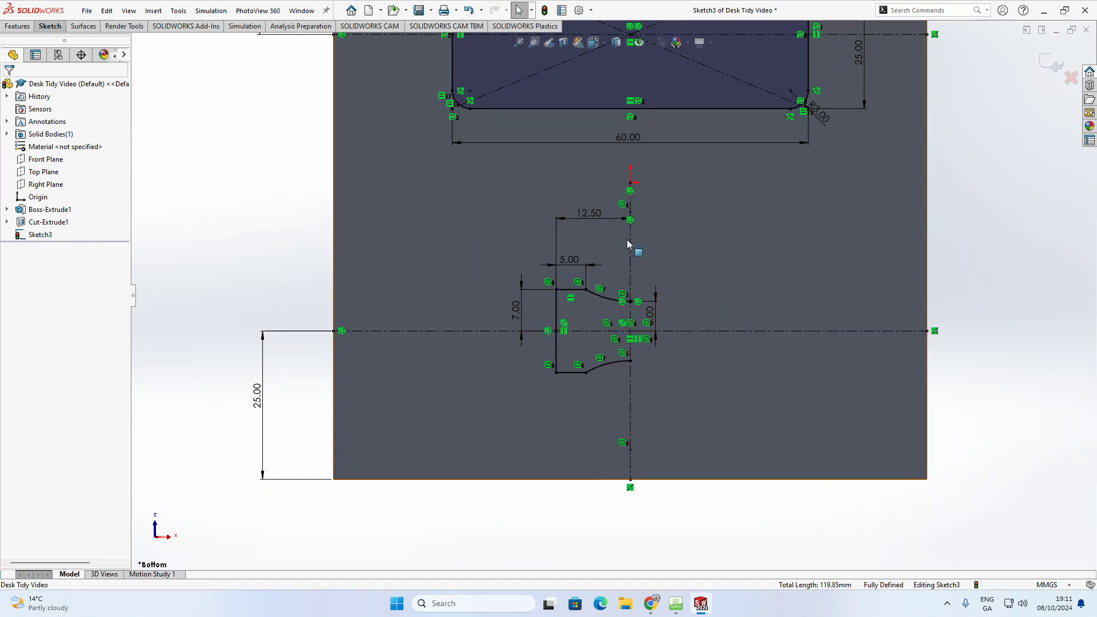
# - Mirror the half profile's vertical line, both short horizontal lines and both arcs about the vertical centerline, keeping the originals
pyautogui.click(57, 30)
pyautogui.click(288, 40)
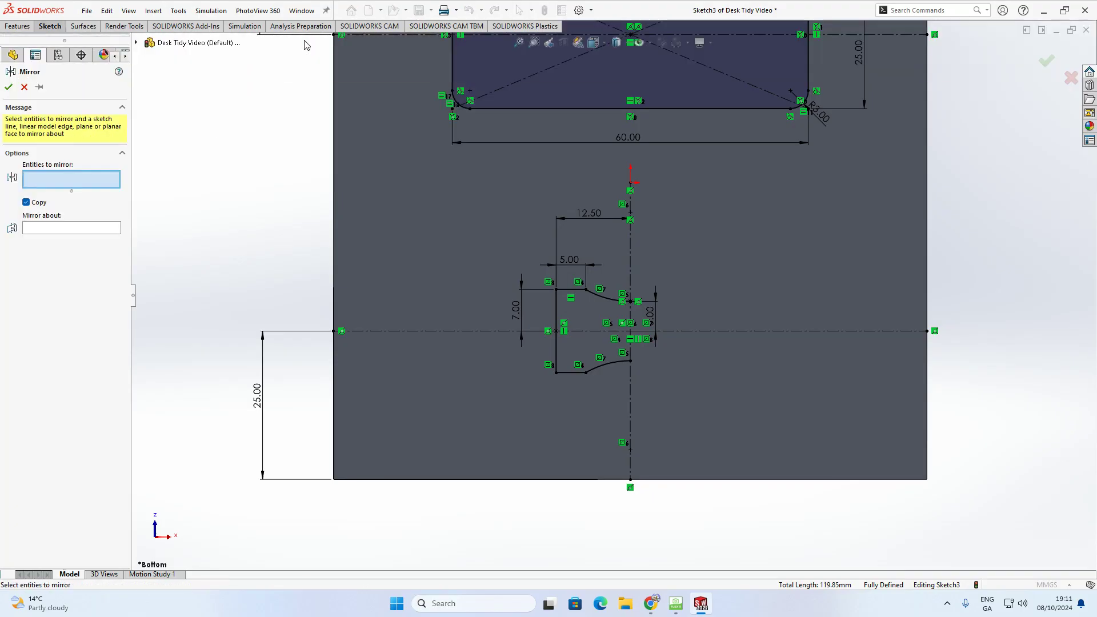
pyautogui.click(613, 299)
pyautogui.click(576, 290)
pyautogui.click(557, 311)
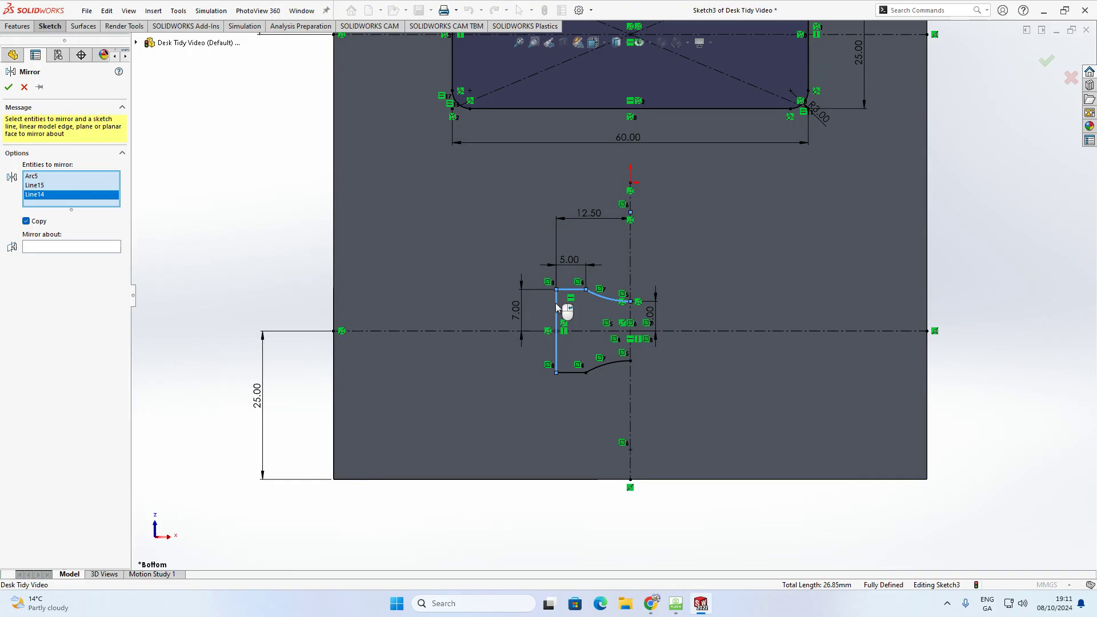
pyautogui.click(576, 373)
pyautogui.click(607, 364)
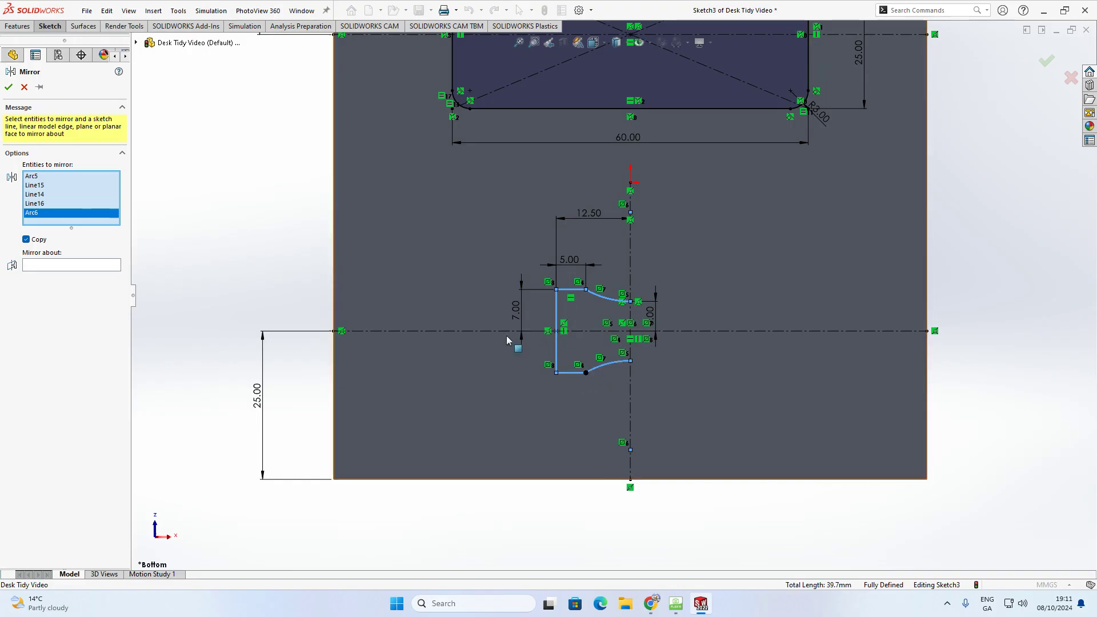
pyautogui.click(83, 267)
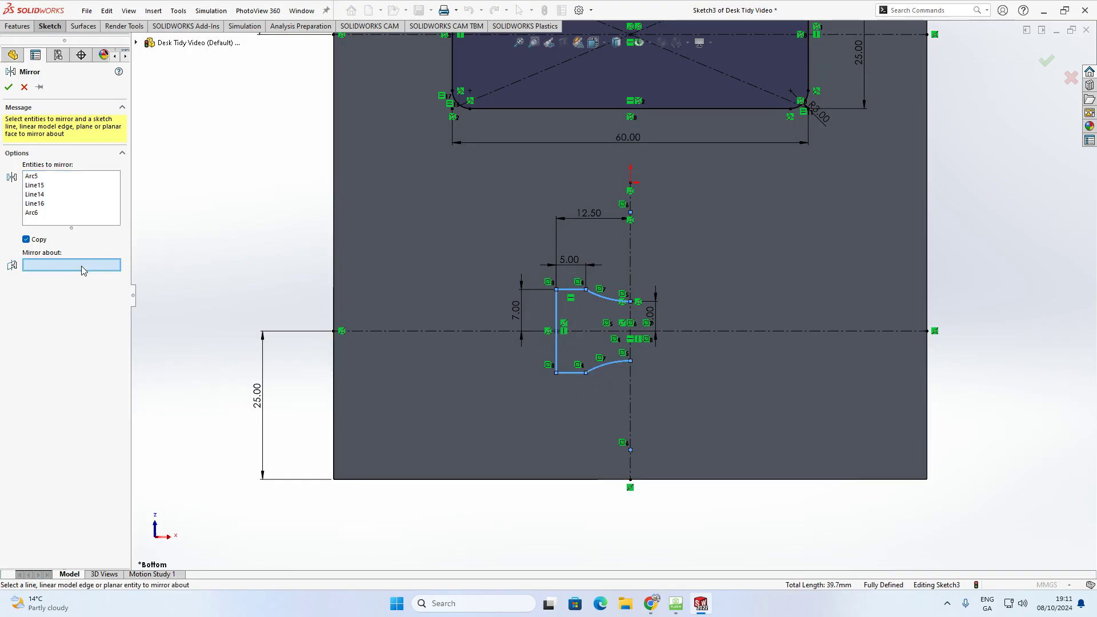
pyautogui.click(630, 267)
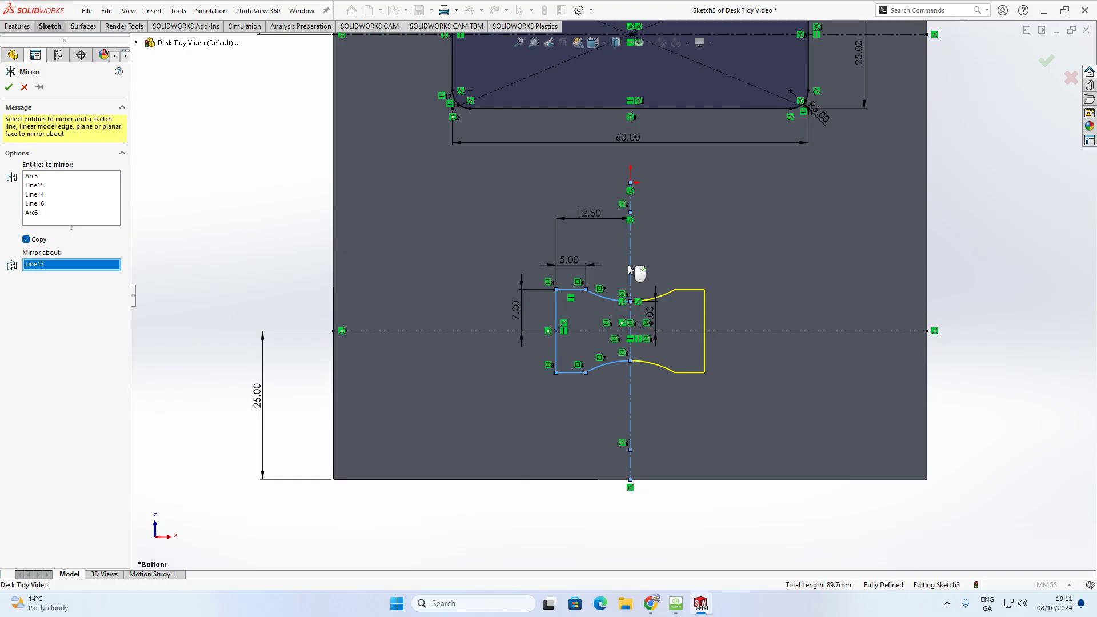
pyautogui.click(9, 89)
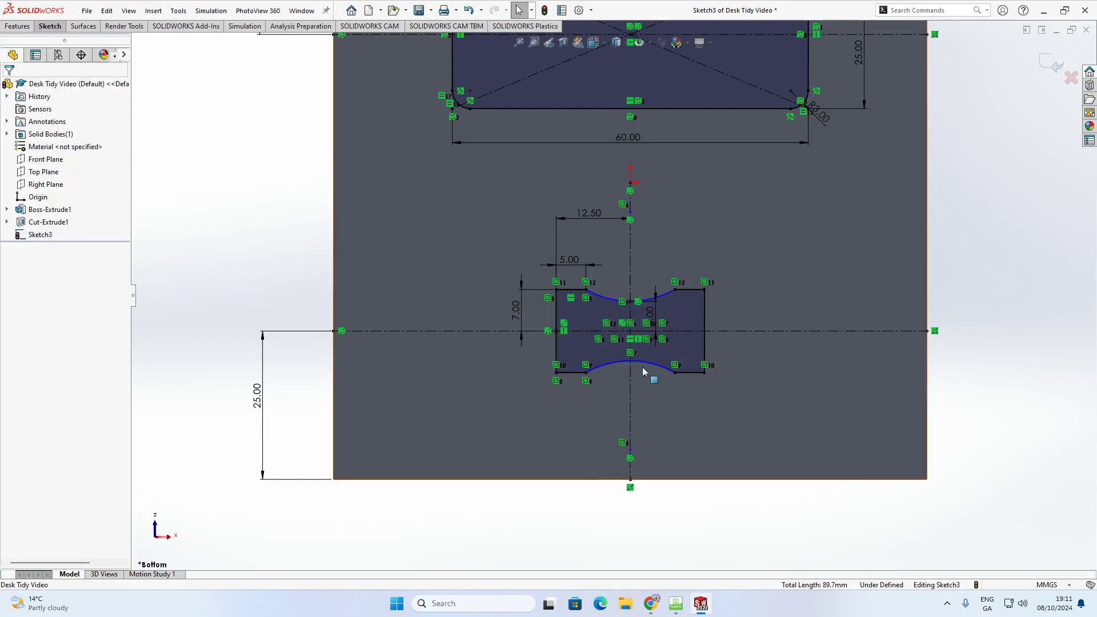
# - Dimension the radius of the profile's lower arc, accepting the measured value
pyautogui.scroll(-1, 643, 372)
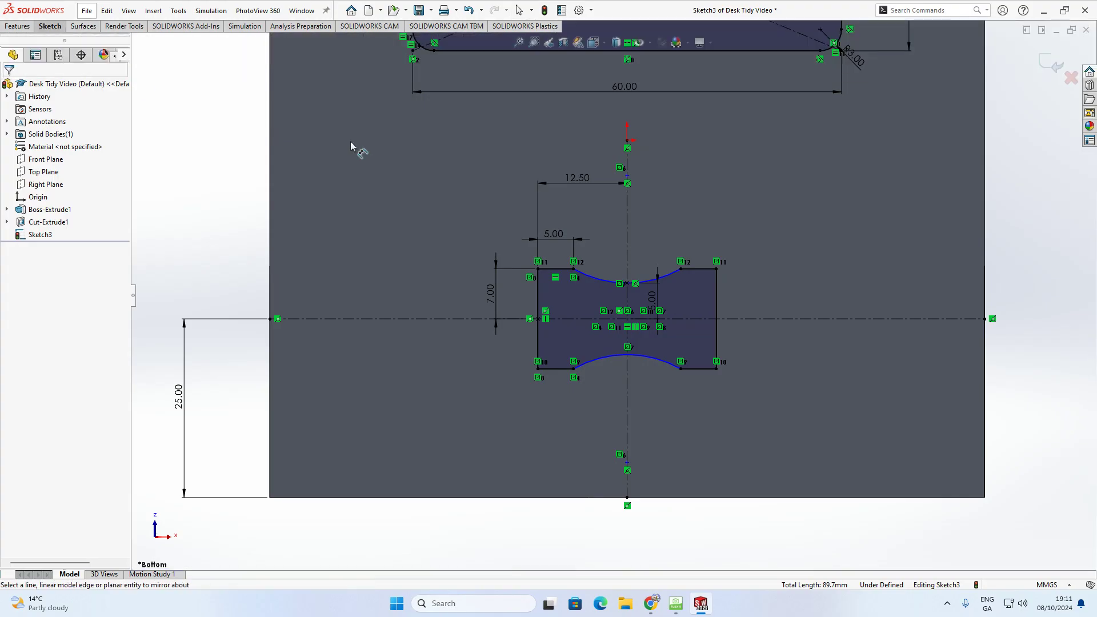
pyautogui.click(592, 361)
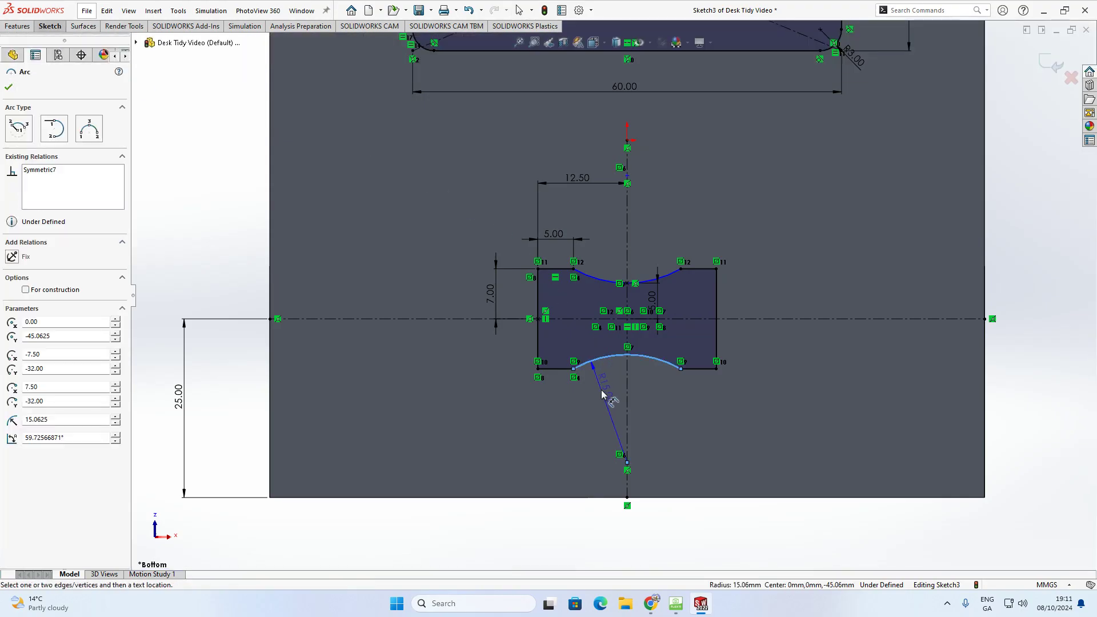
pyautogui.click(602, 393)
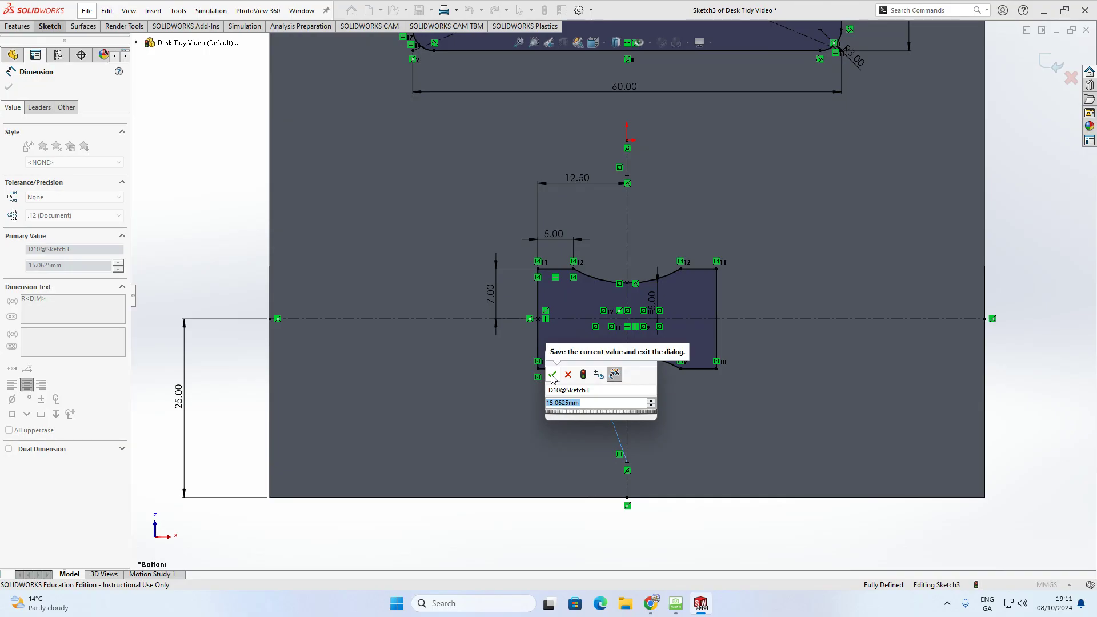
pyautogui.click(553, 375)
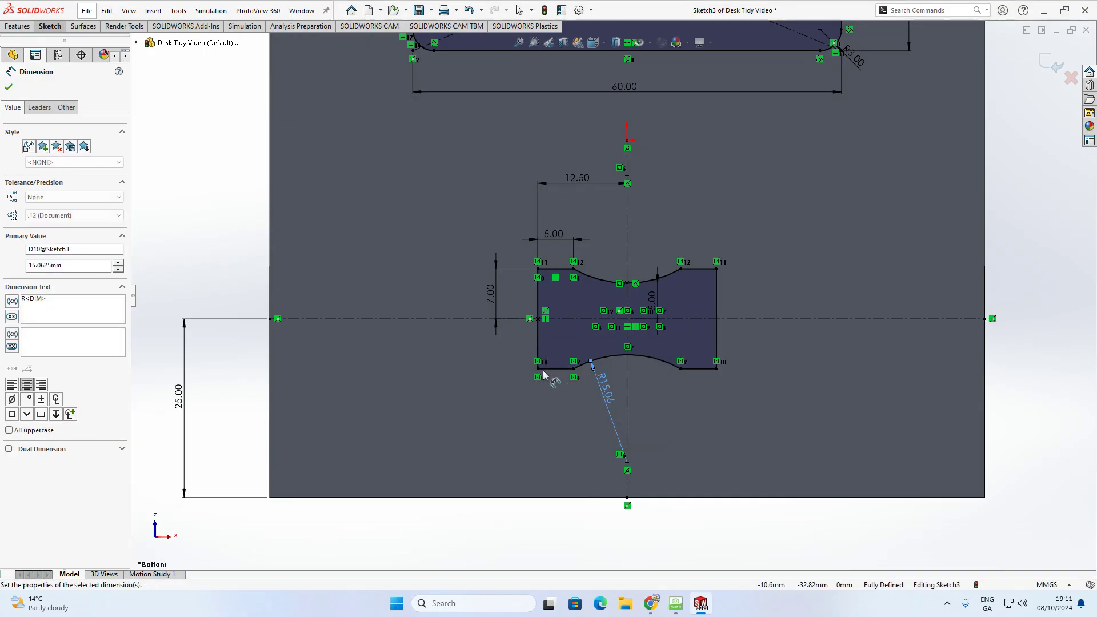
pyautogui.scroll(5, 271, 230)
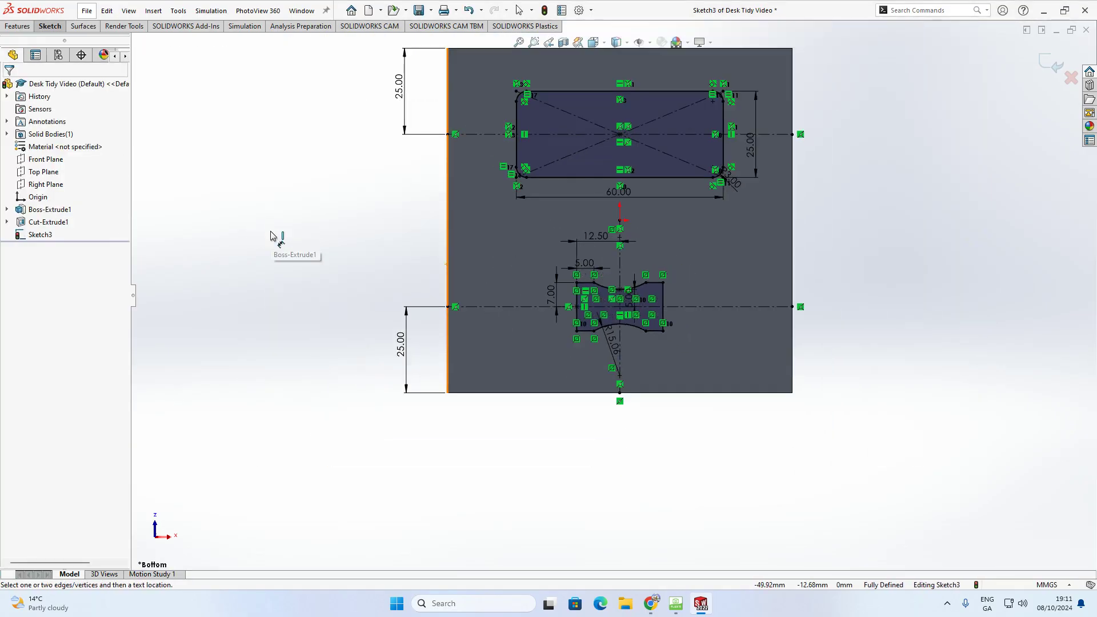
pyautogui.scroll(-1, 639, 177)
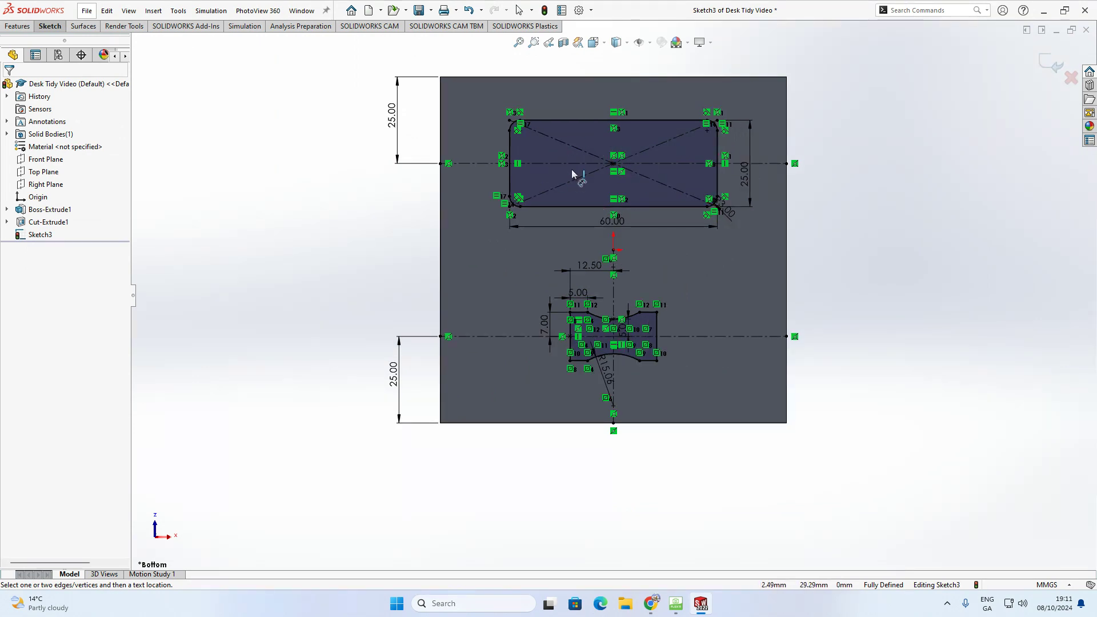
pyautogui.moveTo(579, 161)
pyautogui.mouseDown(button='middle')
pyautogui.moveTo(686, 232)
pyautogui.moveTo(661, 216)
pyautogui.moveTo(661, 229)
pyautogui.mouseUp(button='middle')
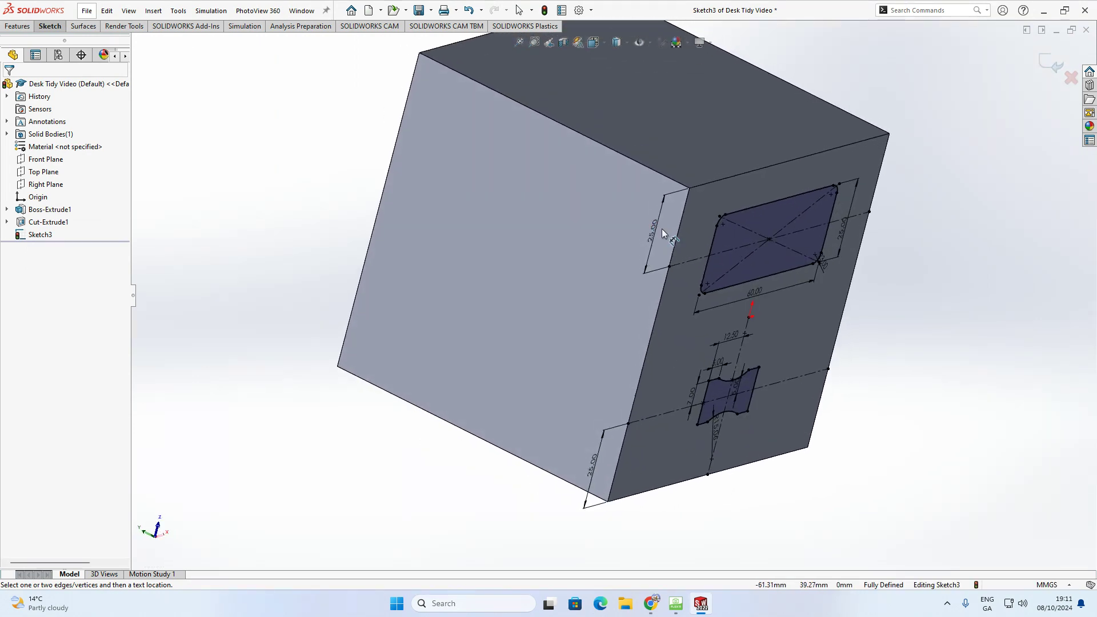
# - Cut-extrude the filleted rectangle and sharpener outline to a blind depth of 20 mm into the block from its underside
pyautogui.moveTo(735, 402); pyautogui.dragTo(657, 325, button='middle')
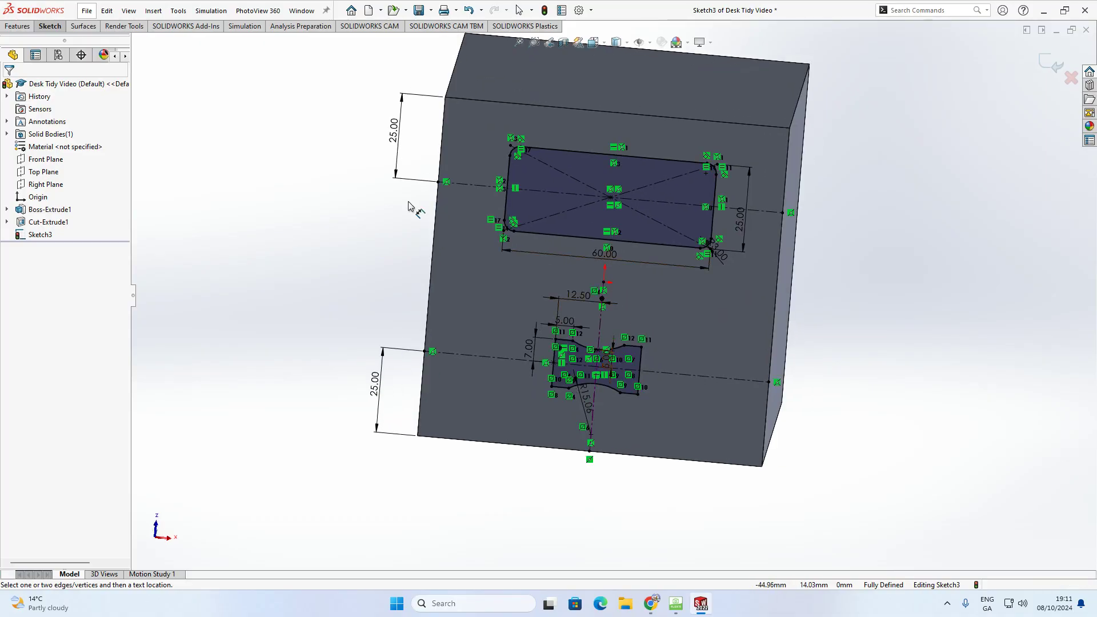
pyautogui.moveTo(206, 140)
pyautogui.mouseDown(button='middle')
pyautogui.moveTo(232, 164)
pyautogui.moveTo(380, 223)
pyautogui.moveTo(307, 177)
pyautogui.moveTo(274, 183)
pyautogui.moveTo(224, 152)
pyautogui.mouseUp(button='middle')
pyautogui.click(18, 26)
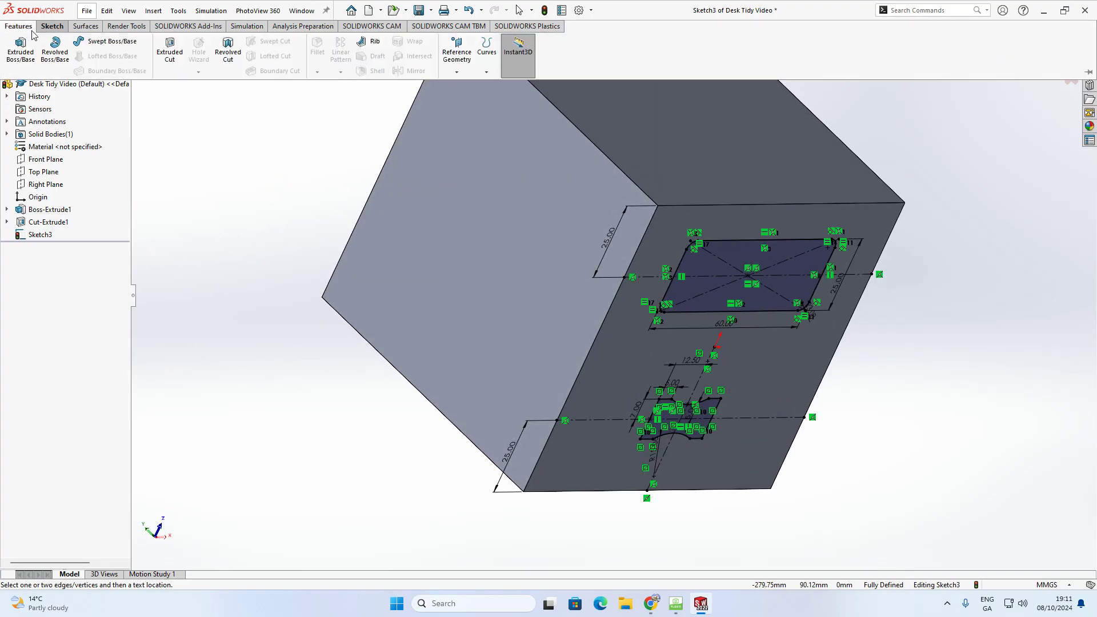
pyautogui.click(166, 54)
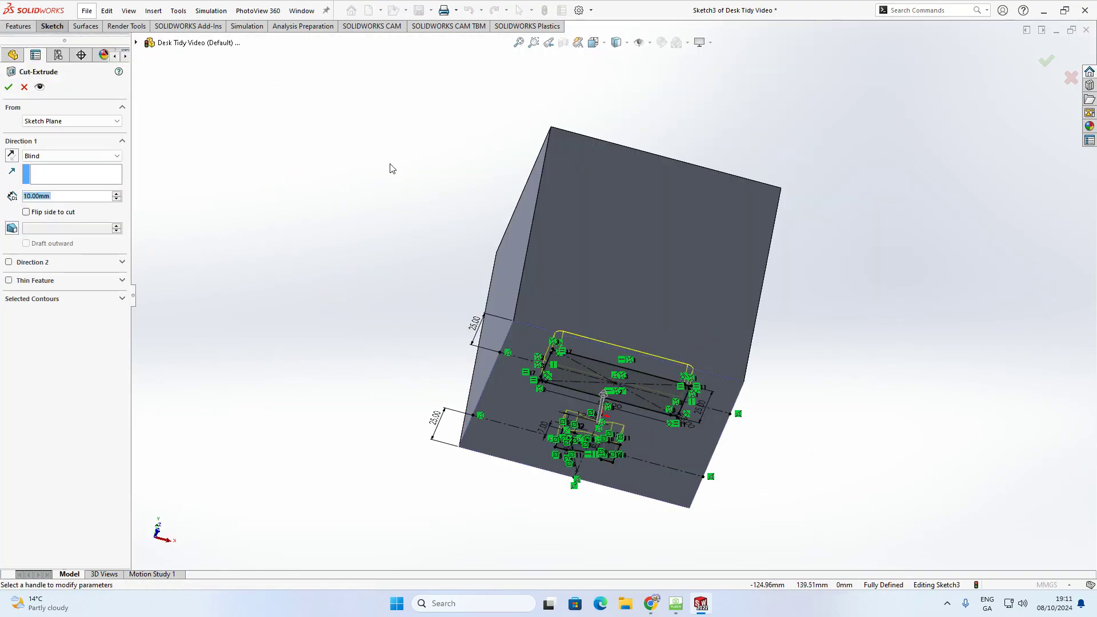
pyautogui.moveTo(392, 169); pyautogui.dragTo(153, 216, button='middle')
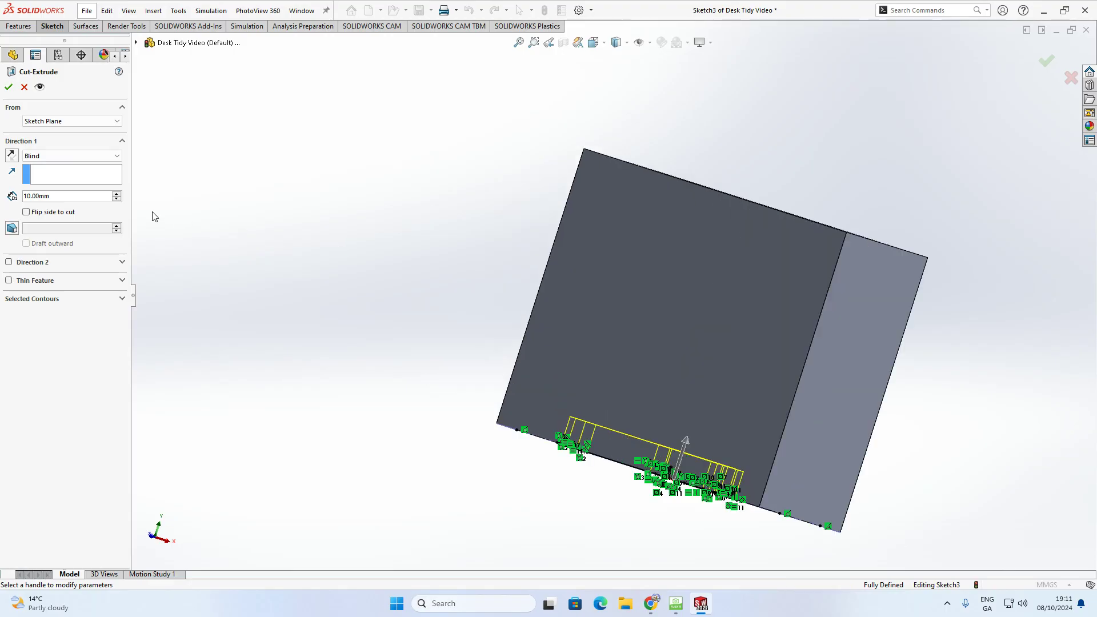
pyautogui.click(81, 198)
pyautogui.write('20')
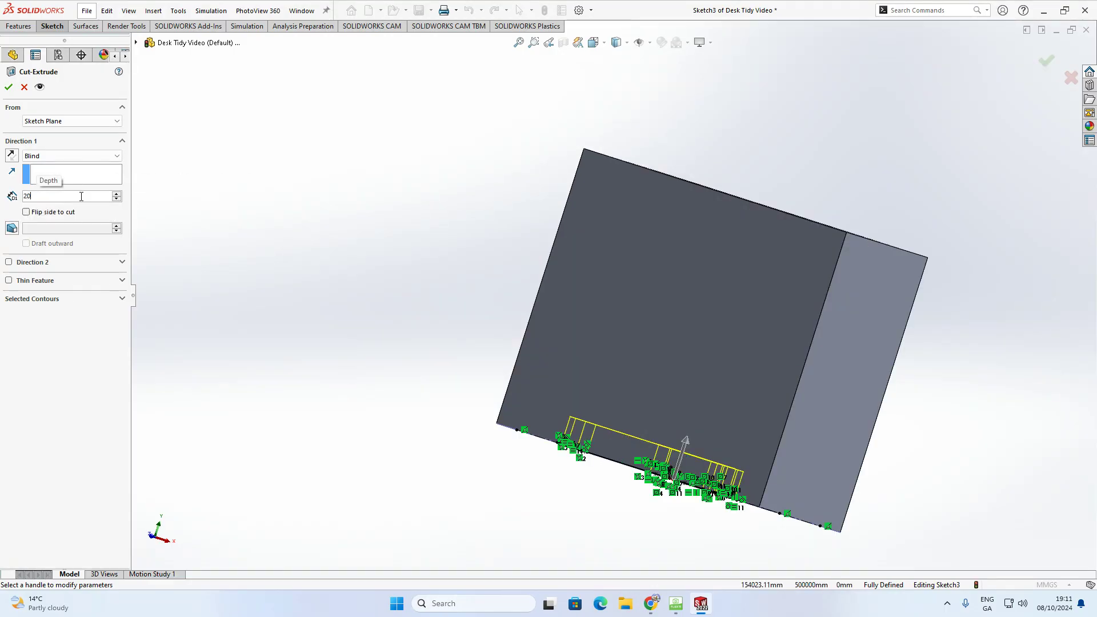
pyautogui.press('Return')
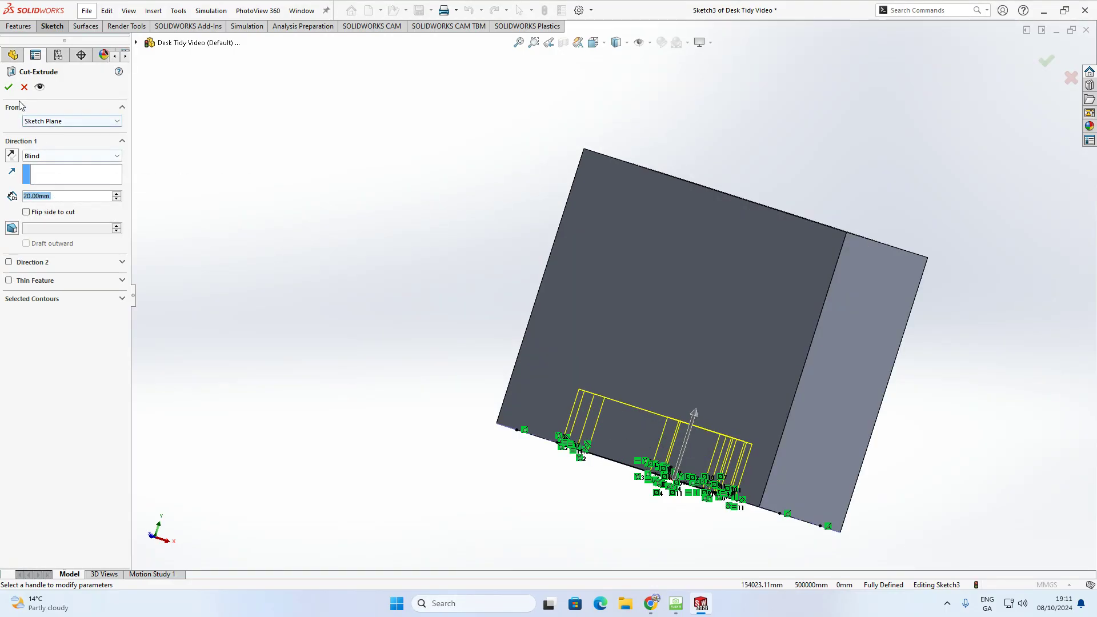
pyautogui.click(9, 87)
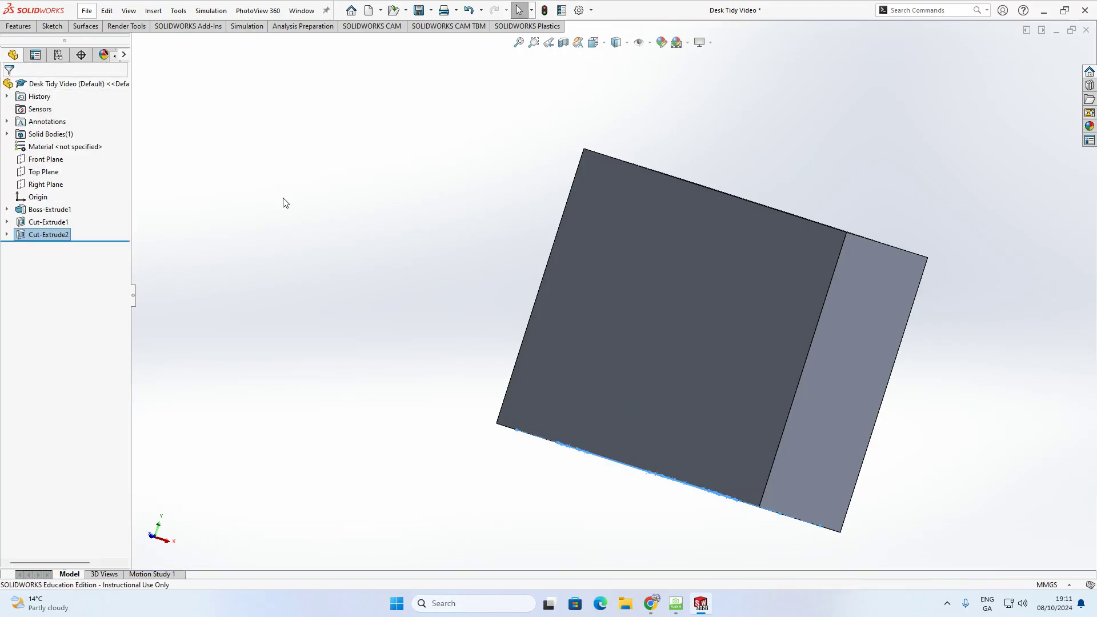
# - Inspect the block's top and side faces from several angles to decide which side is its front
pyautogui.moveTo(436, 350); pyautogui.dragTo(523, 240, button='middle')
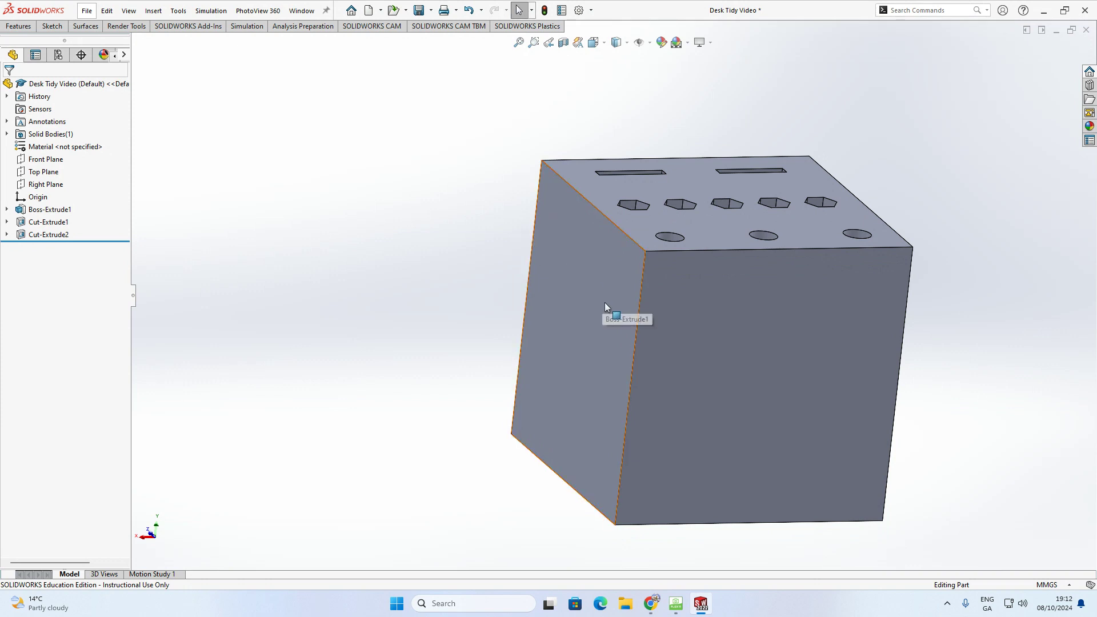
pyautogui.moveTo(691, 280); pyautogui.dragTo(686, 260, button='middle')
pyautogui.moveTo(688, 246); pyautogui.dragTo(659, 467, button='middle')
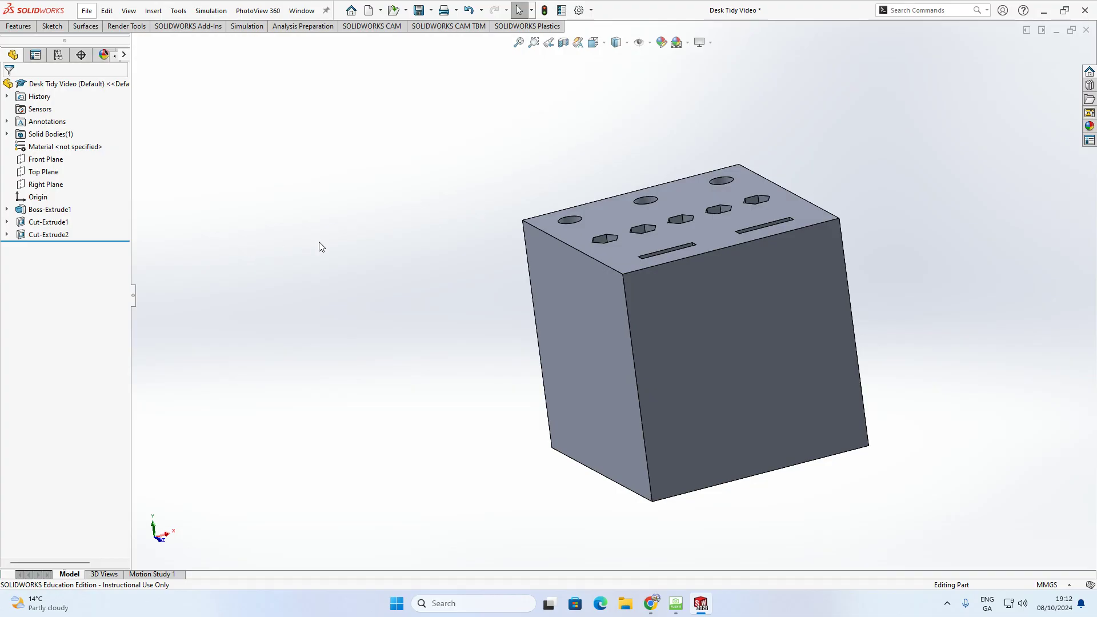
pyautogui.moveTo(469, 272)
pyautogui.mouseDown(button='middle')
pyautogui.moveTo(676, 348)
pyautogui.moveTo(420, 239)
pyautogui.moveTo(448, 233)
pyautogui.moveTo(661, 338)
pyautogui.moveTo(632, 291)
pyautogui.moveTo(670, 335)
pyautogui.moveTo(600, 297)
pyautogui.moveTo(609, 304)
pyautogui.mouseUp(button='middle')
pyautogui.click(609, 319)
pyautogui.click(677, 347)
pyautogui.click(661, 337)
pyautogui.click(672, 329)
pyautogui.click(467, 260)
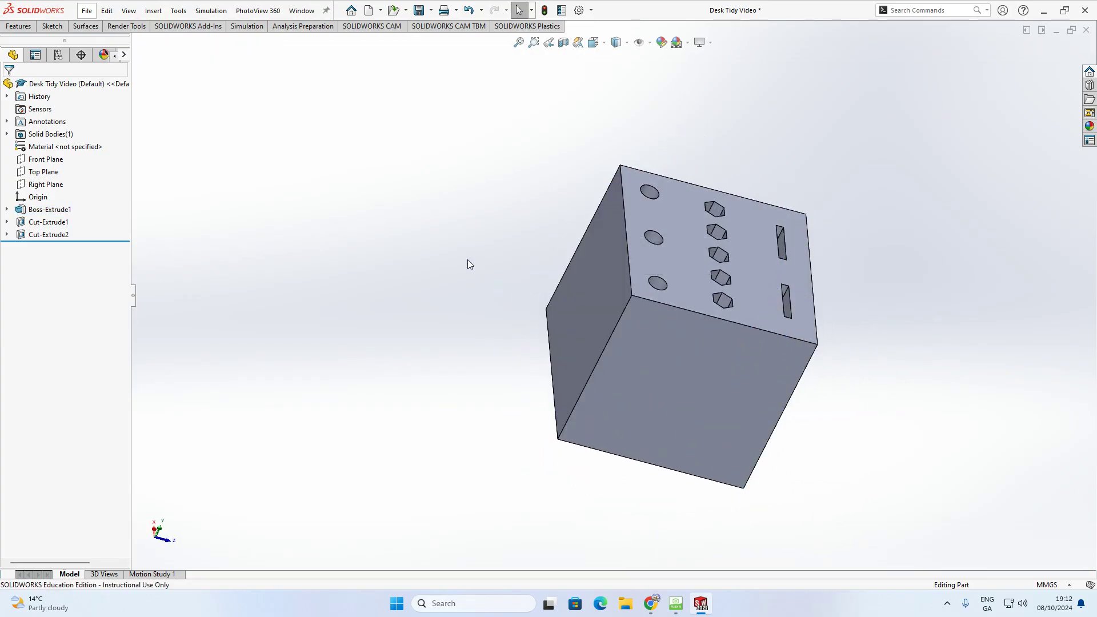
# - Check the block in the standard isometric and front orientations to identify its front face
pyautogui.press('space')
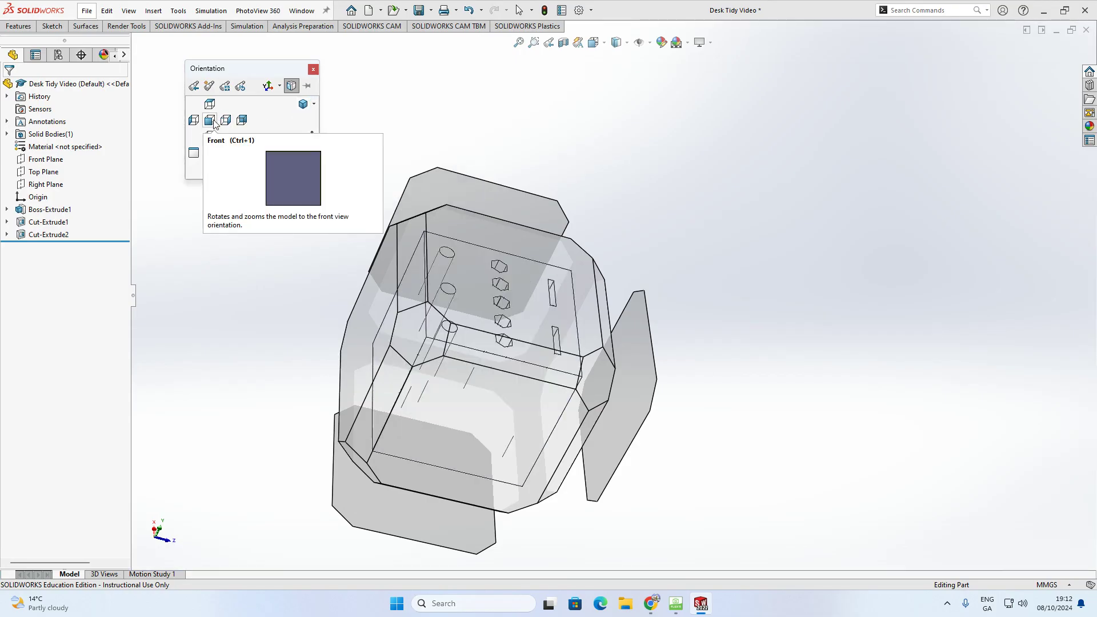
pyautogui.click(313, 104)
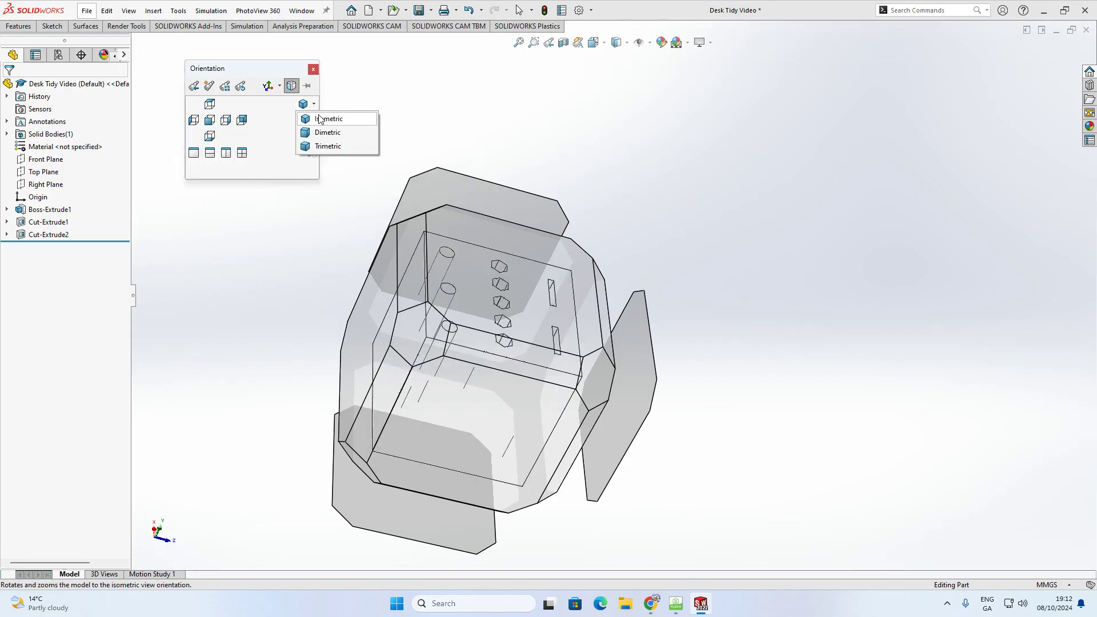
pyautogui.click(320, 118)
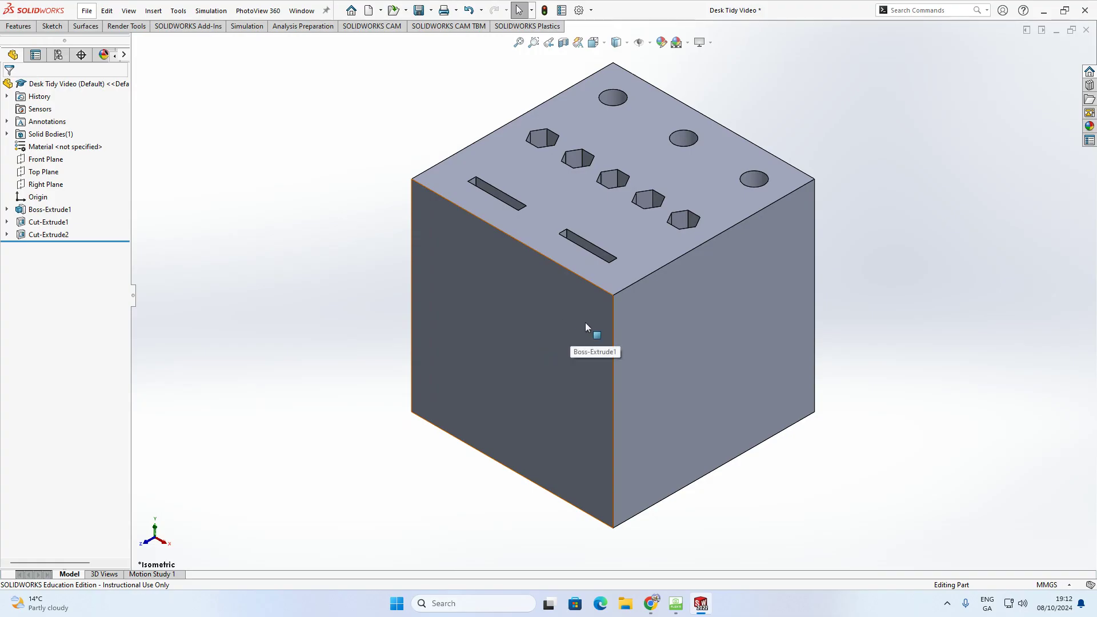
pyautogui.click(507, 319)
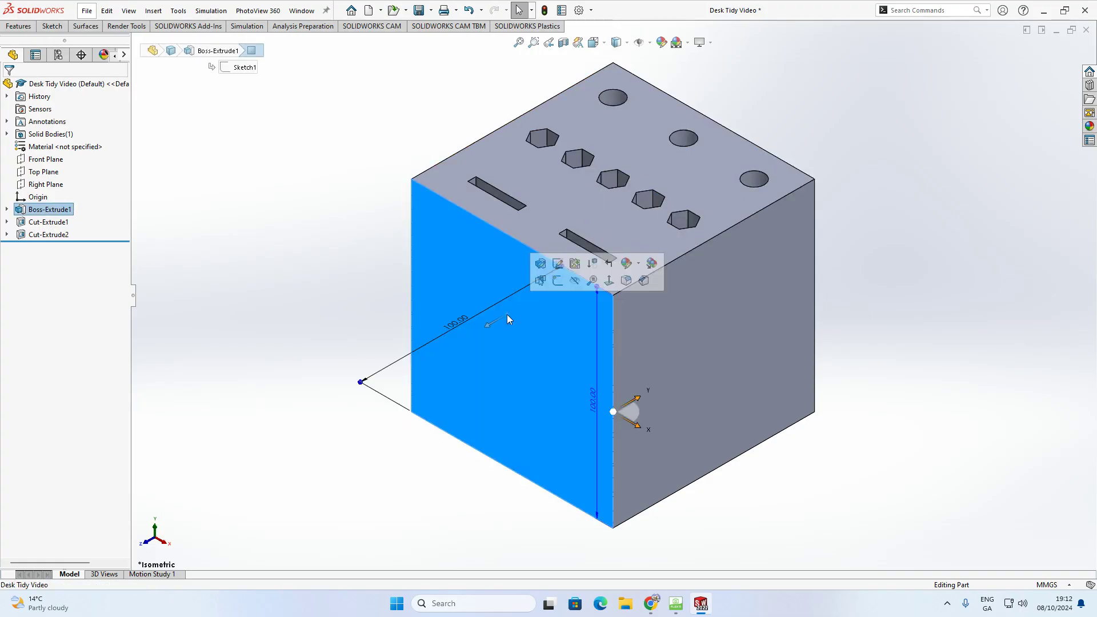
pyautogui.click(346, 244)
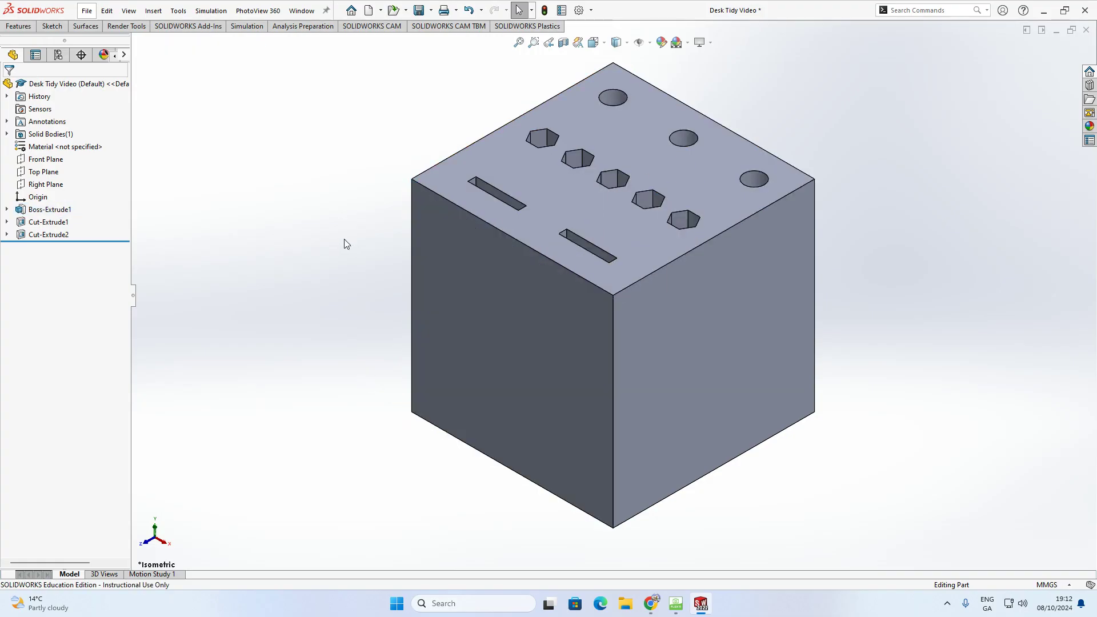
pyautogui.press('space')
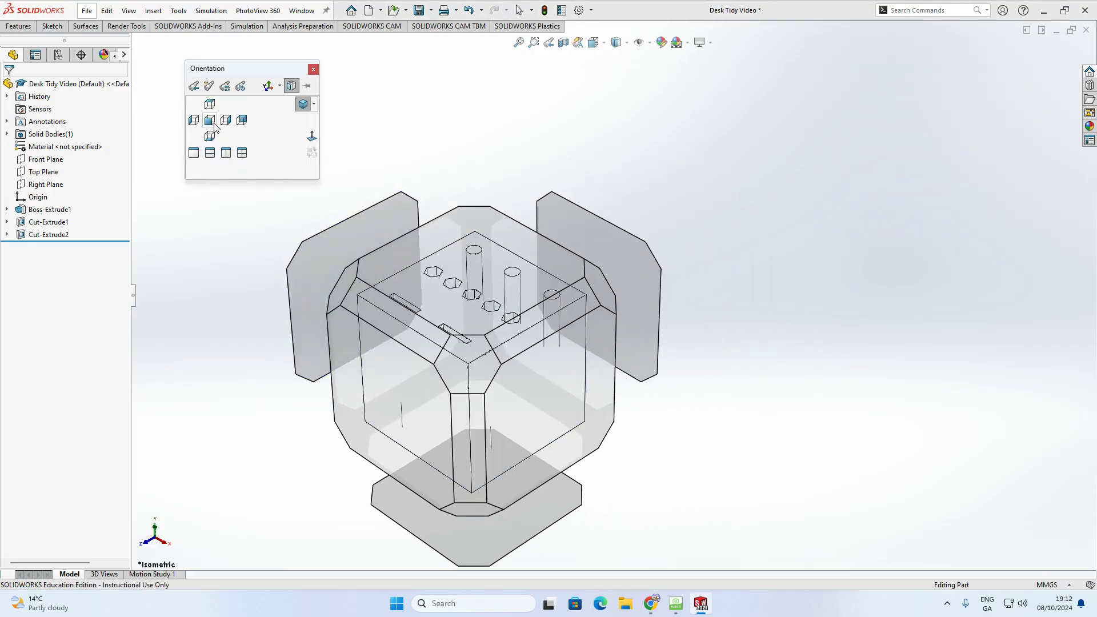
pyautogui.click(209, 119)
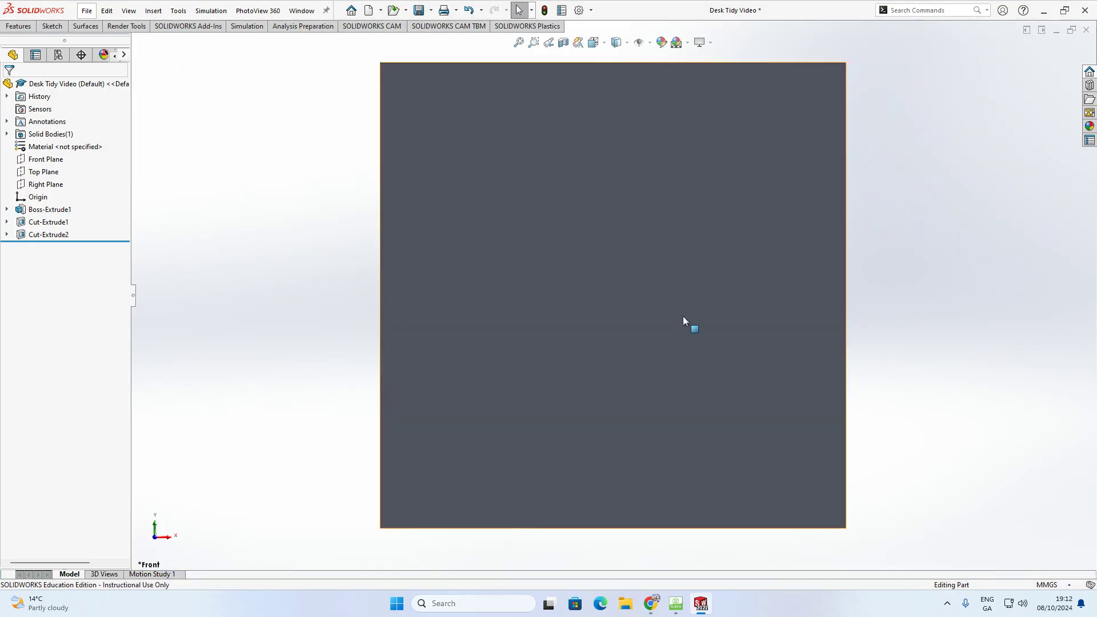
pyautogui.moveTo(652, 270); pyautogui.dragTo(644, 371, button='middle')
pyautogui.press('f')
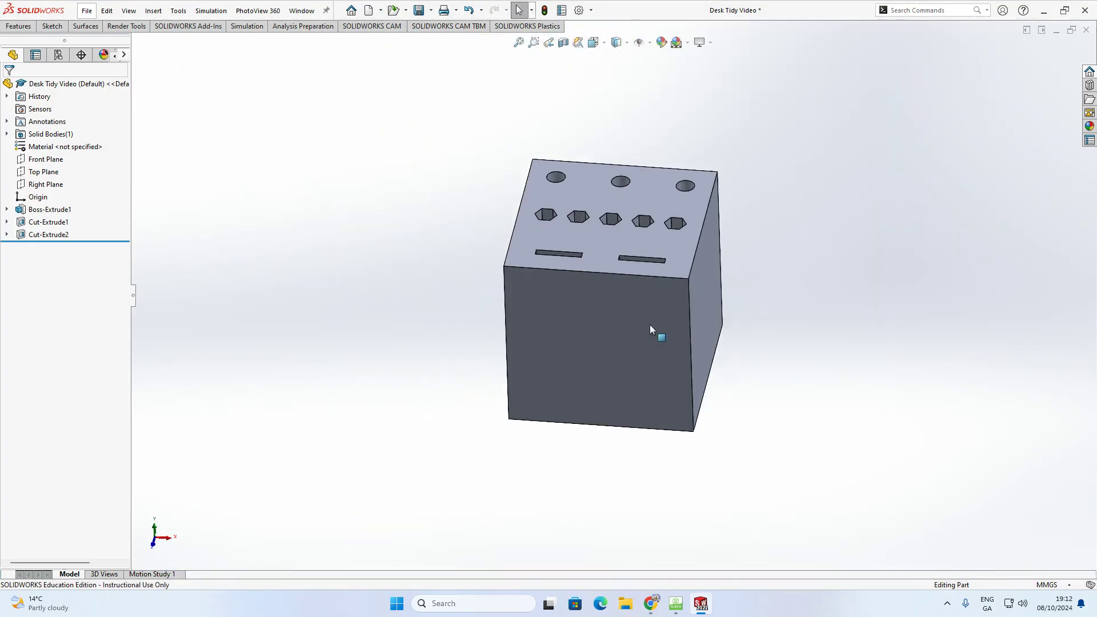
# - Start a sketch on the block's front face and draw a horizontal centerline between the midpoints of its two vertical edges
pyautogui.click(586, 336)
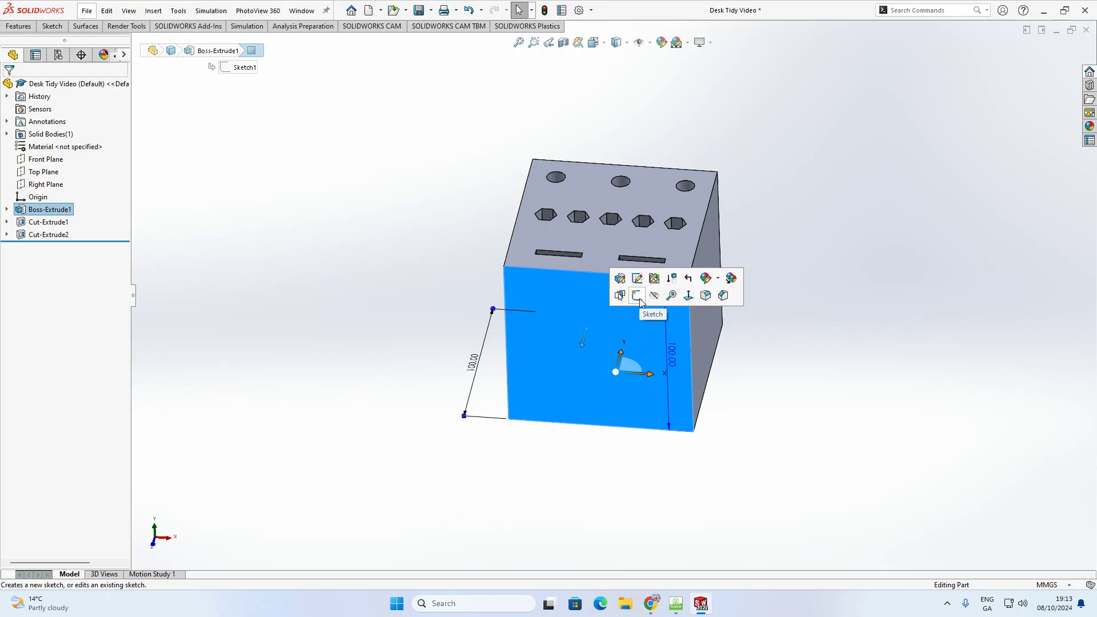
pyautogui.click(638, 298)
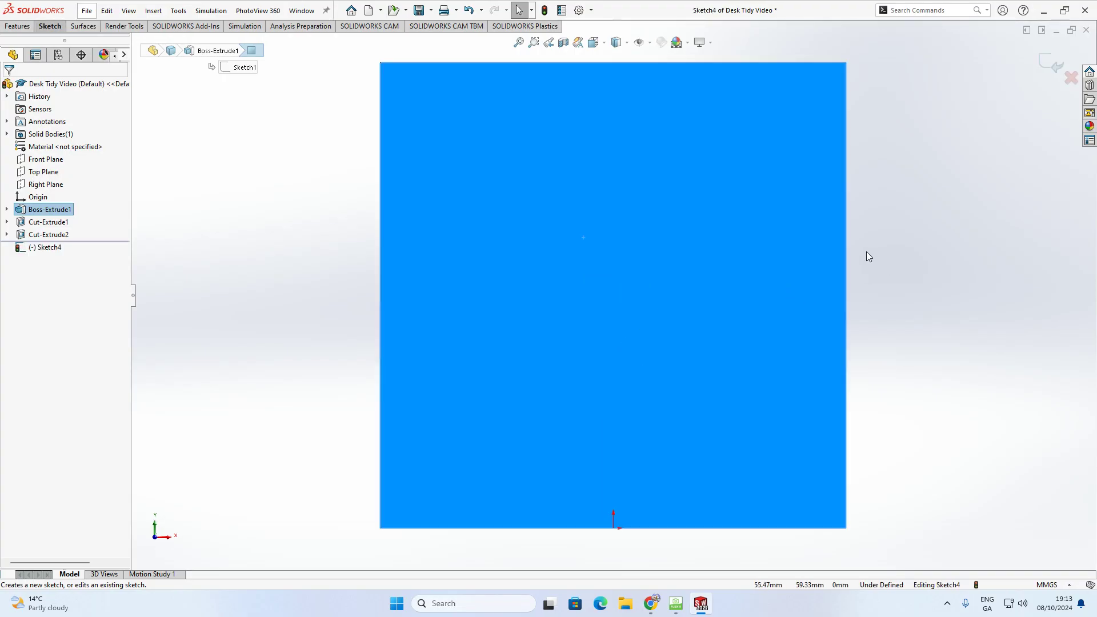
pyautogui.click(931, 269)
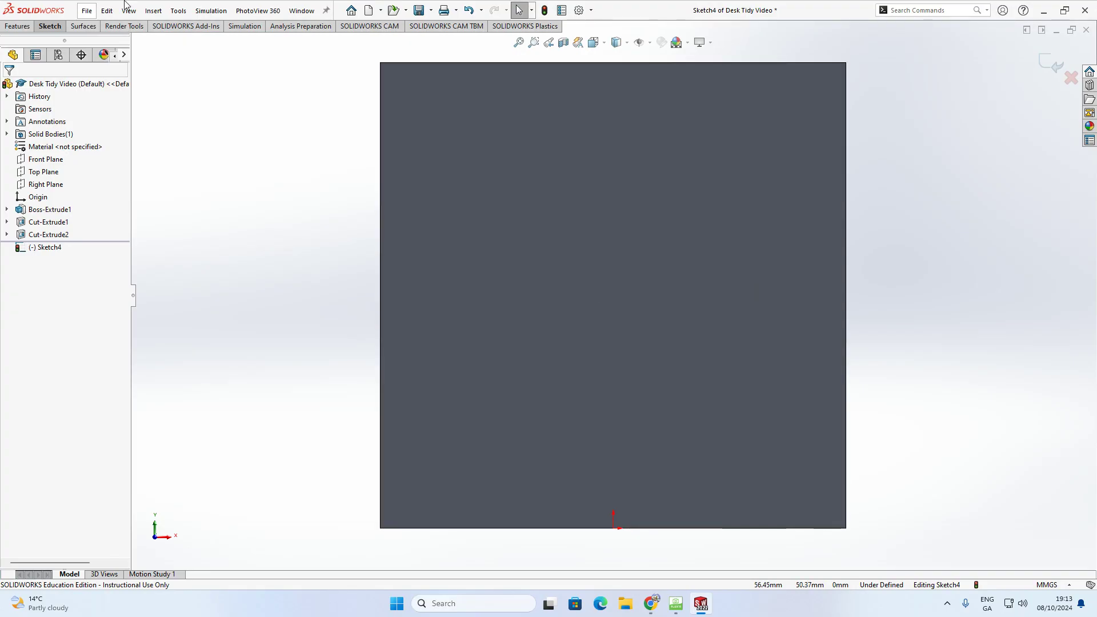
pyautogui.click(61, 28)
pyautogui.click(86, 43)
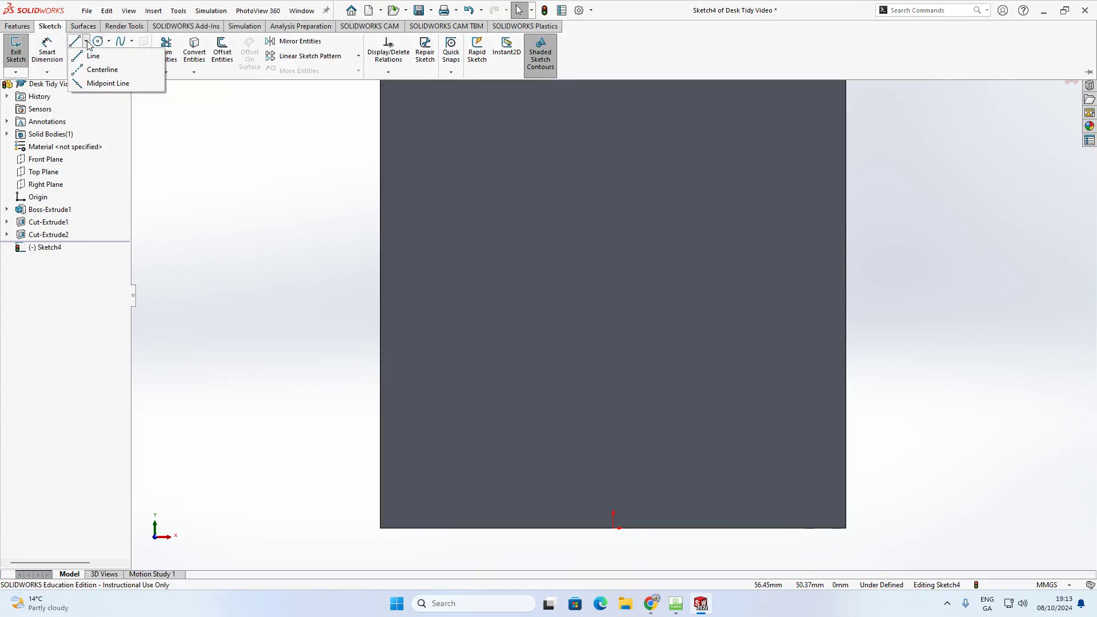
pyautogui.click(94, 70)
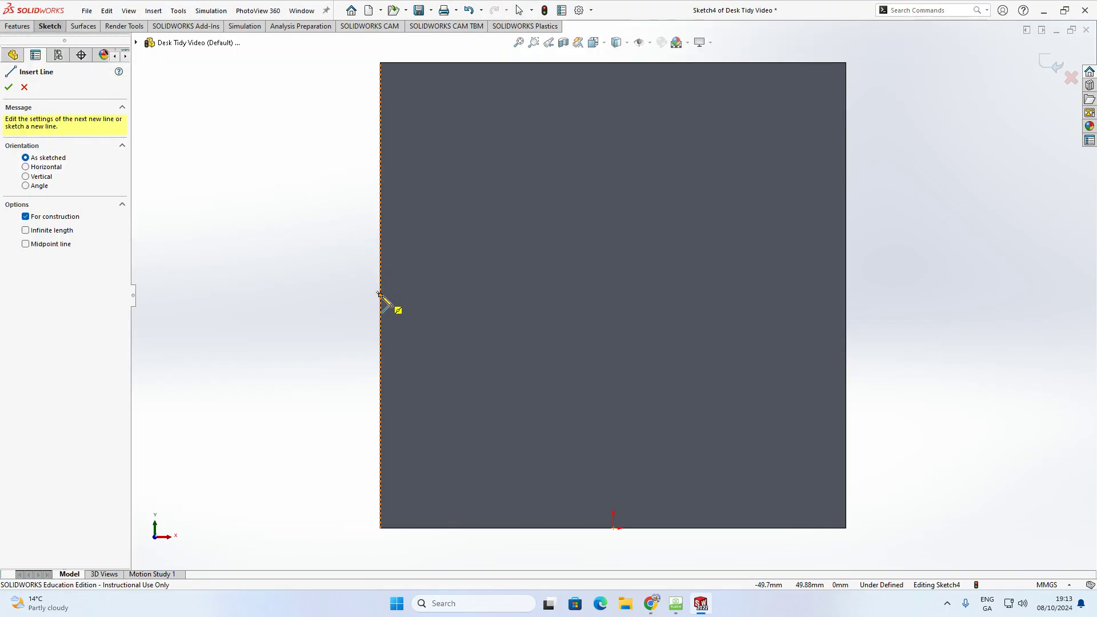
pyautogui.click(379, 295)
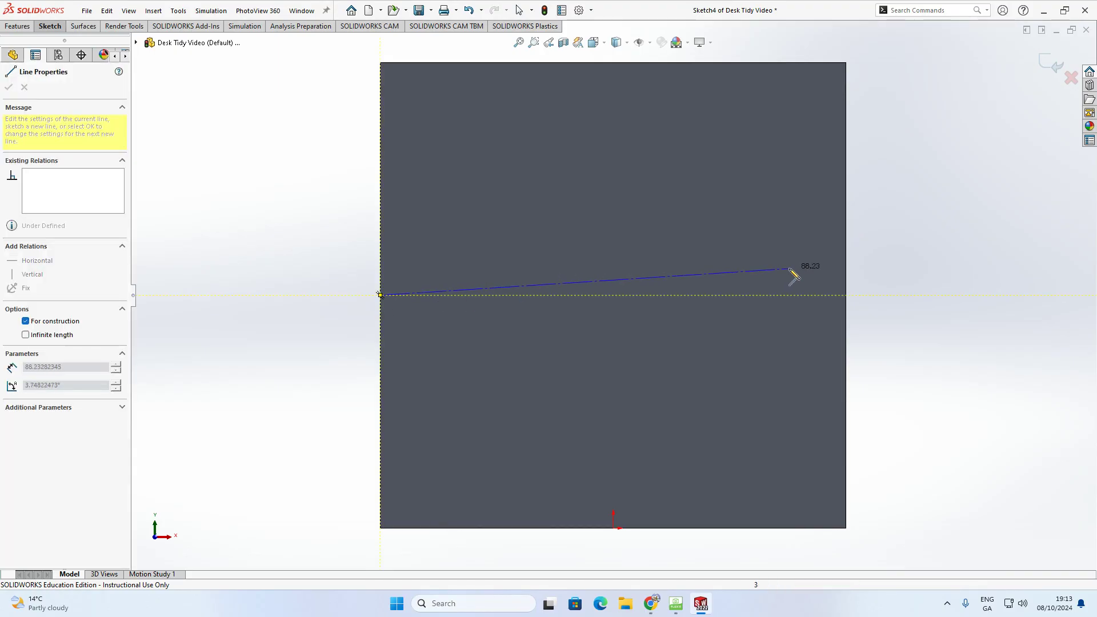
pyautogui.click(846, 295)
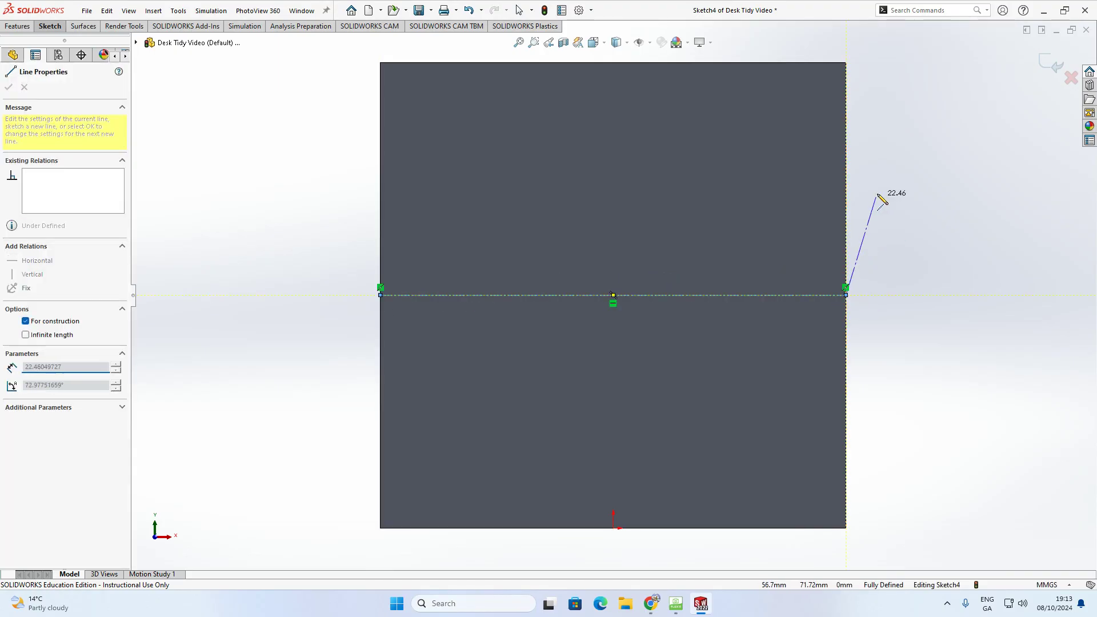
pyautogui.press('Escape')
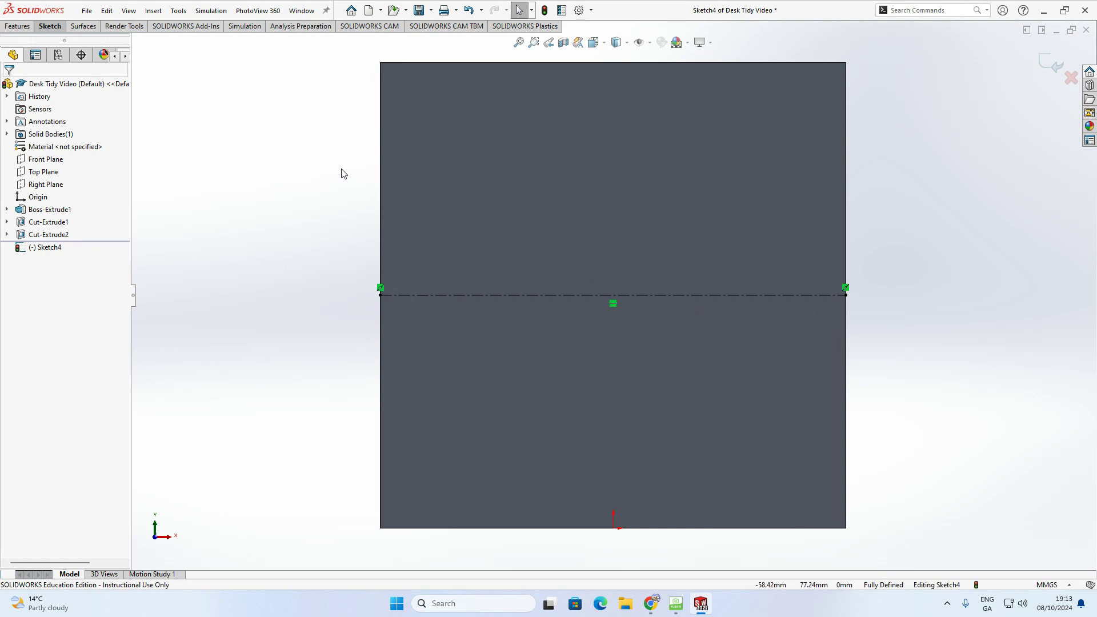
# - Add the sketch text DESK TIDY along the horizontal centerline and center-align it
pyautogui.click(50, 27)
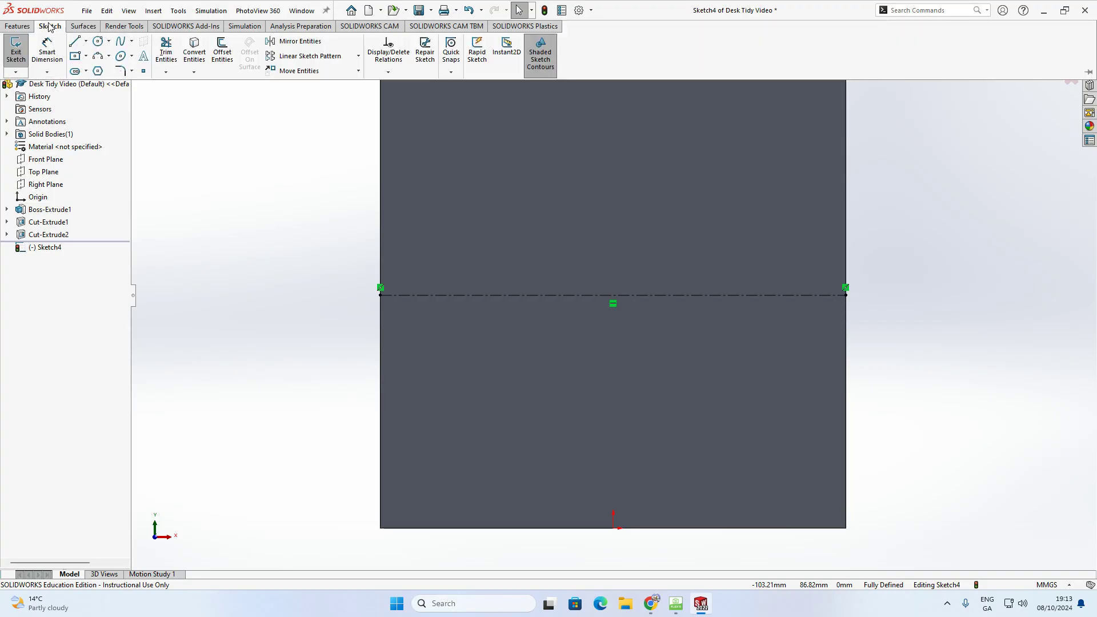
pyautogui.click(145, 58)
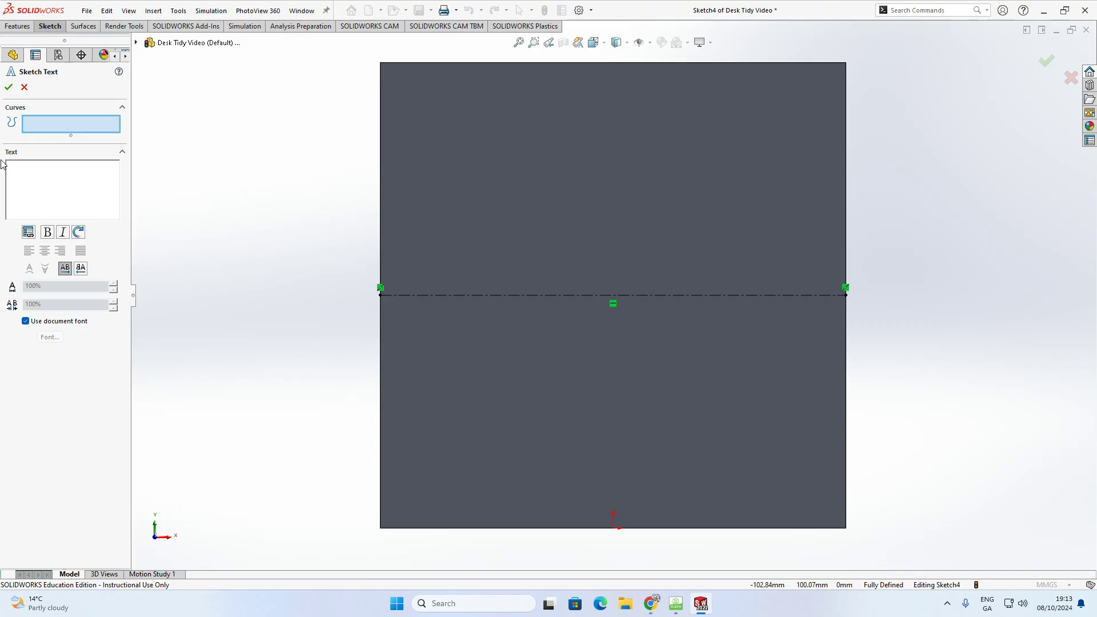
pyautogui.write('DESK TIDY')
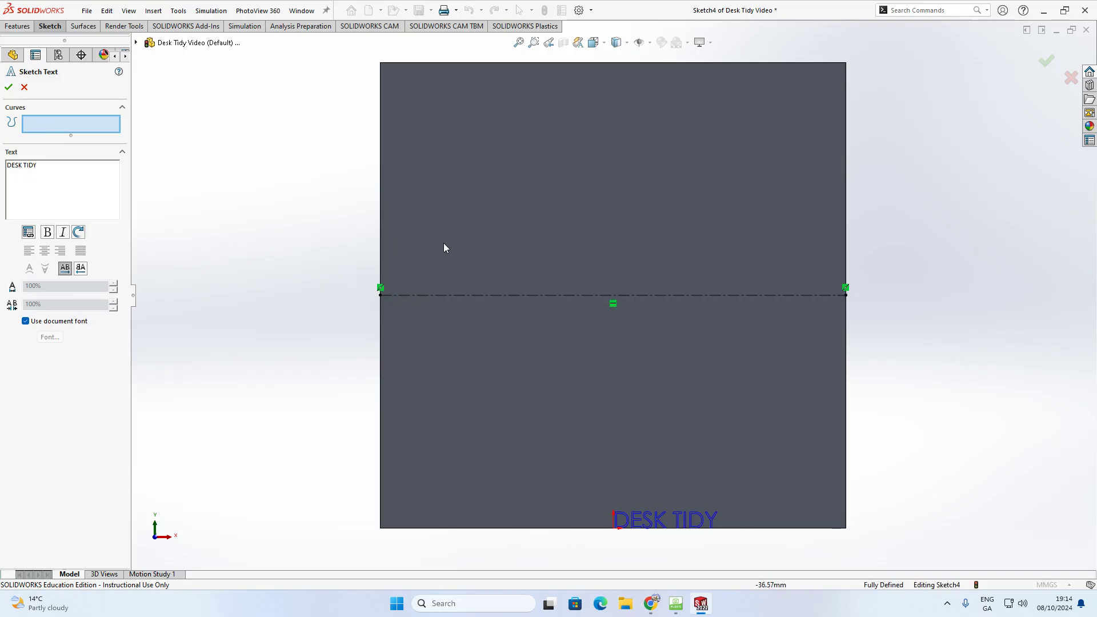
pyautogui.click(456, 295)
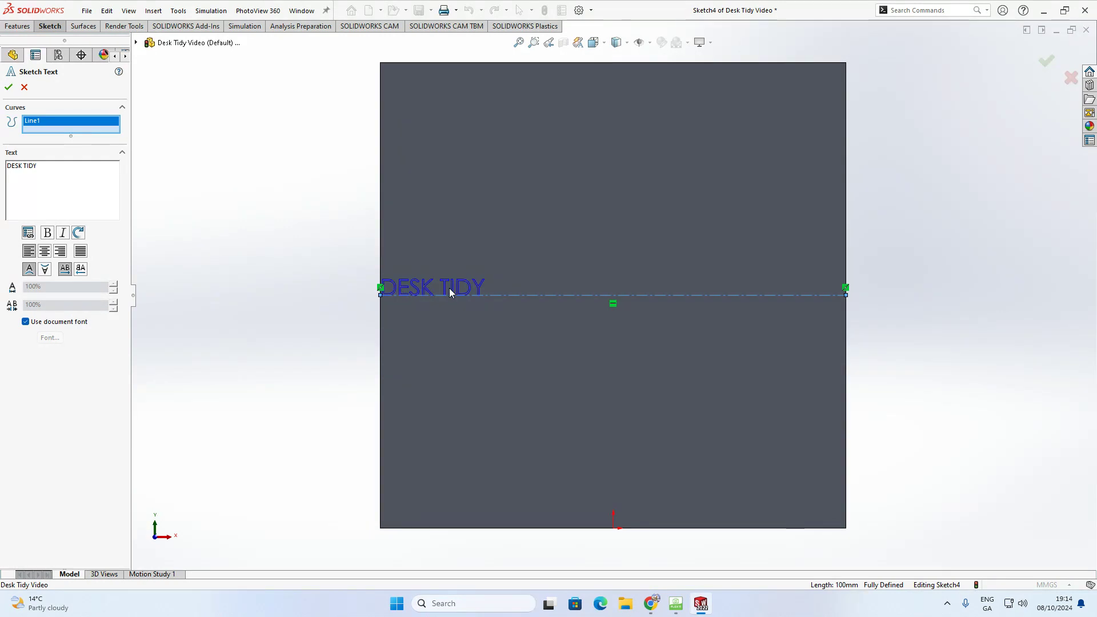
pyautogui.click(61, 251)
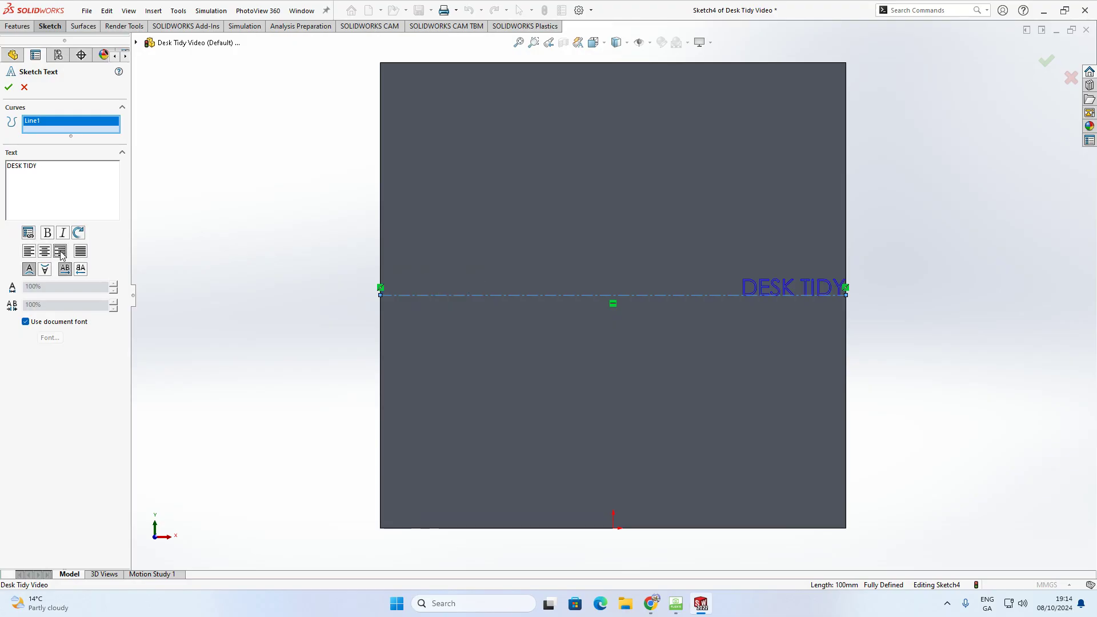
pyautogui.click(44, 251)
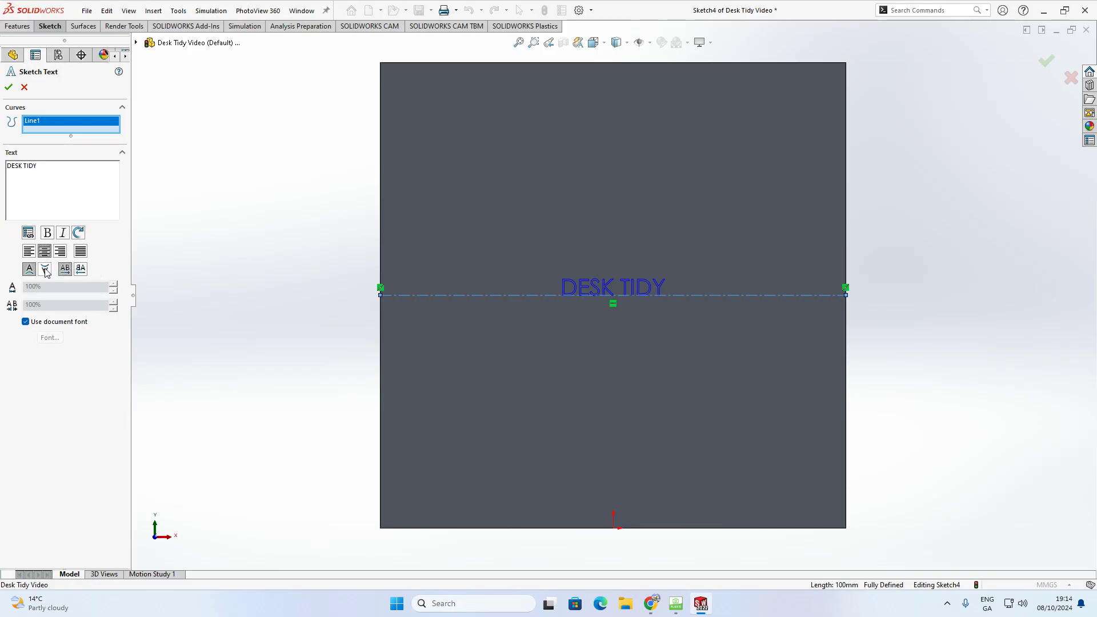
# - Try the vertical and horizontal flips on the DESK TIDY text, returning it to upright, forward-reading orientation each time
pyautogui.click(46, 269)
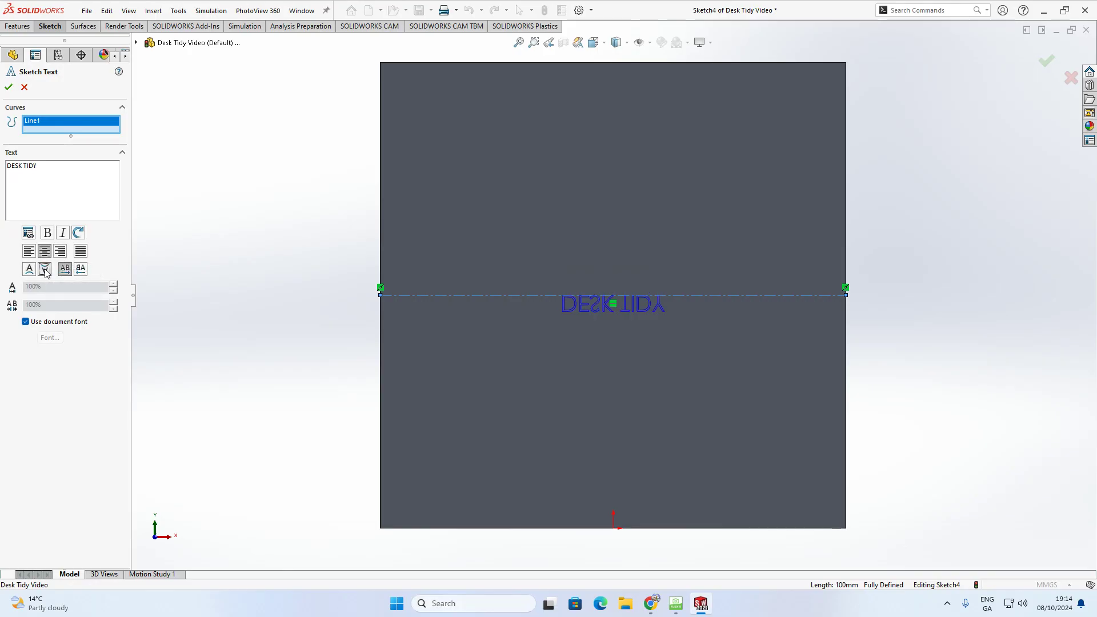
pyautogui.click(29, 269)
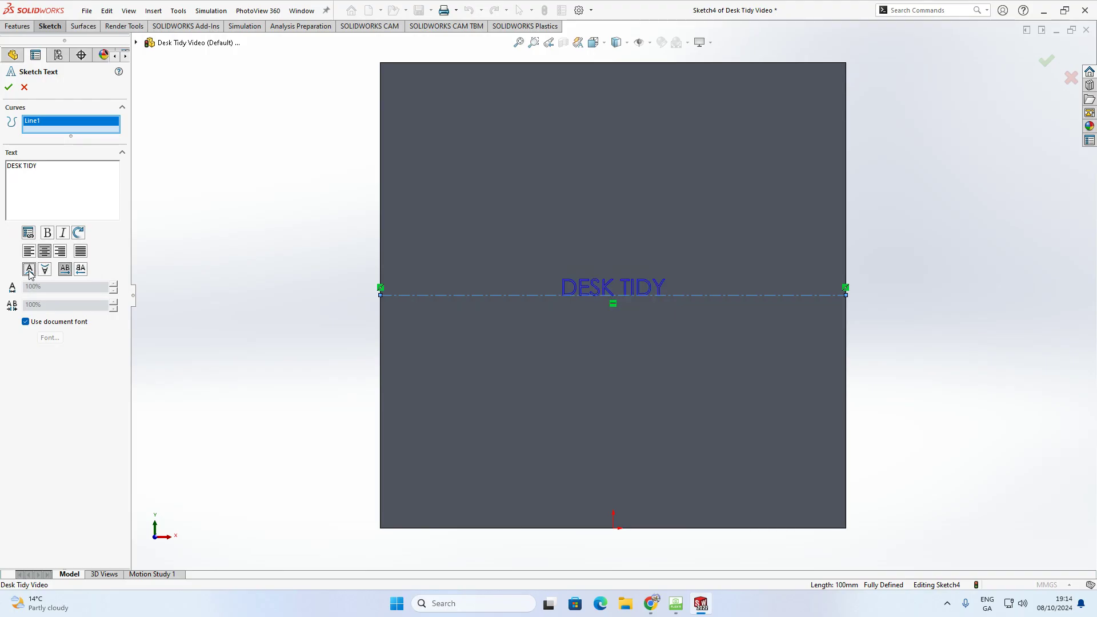
pyautogui.click(81, 269)
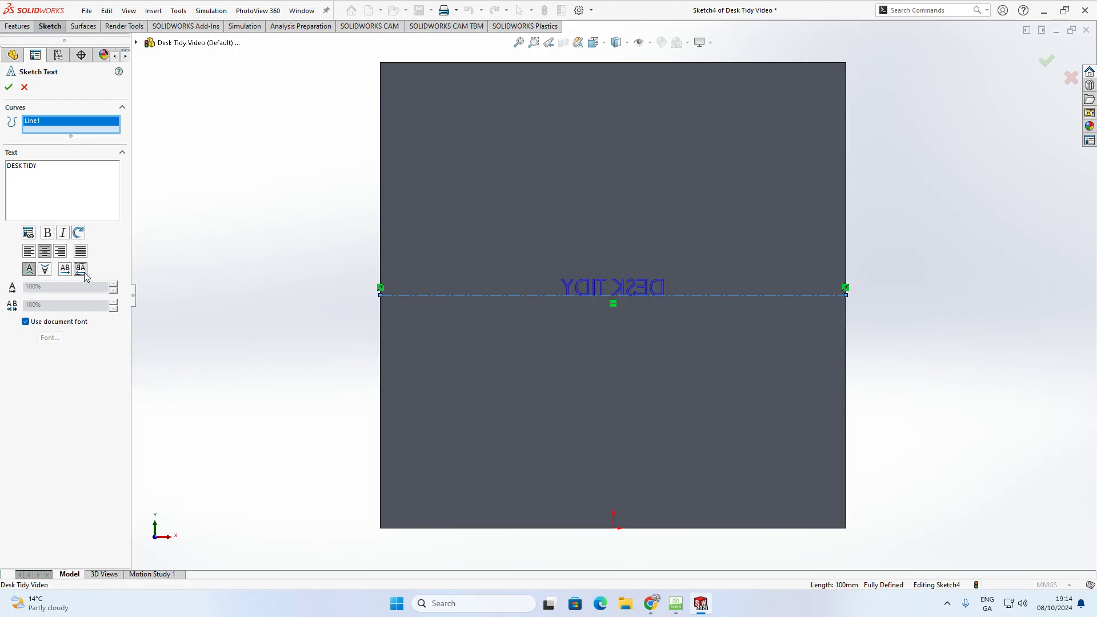
pyautogui.click(66, 271)
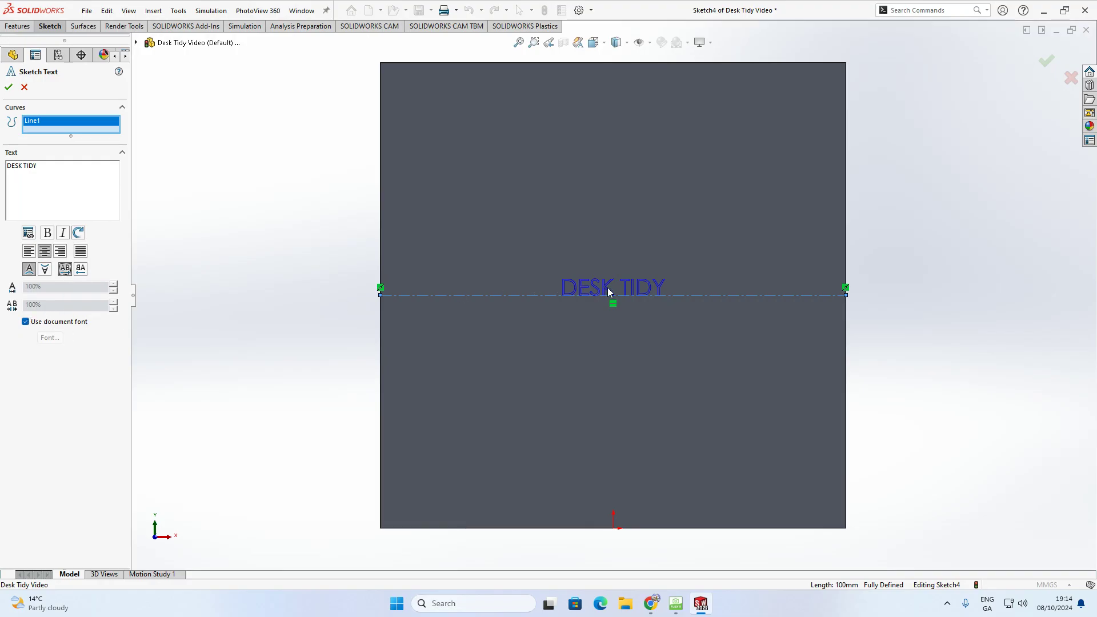
# - Stop using the document font for the DESK TIDY text and set it to Rockwell Nova Condensed, 15 mm high
pyautogui.click(26, 322)
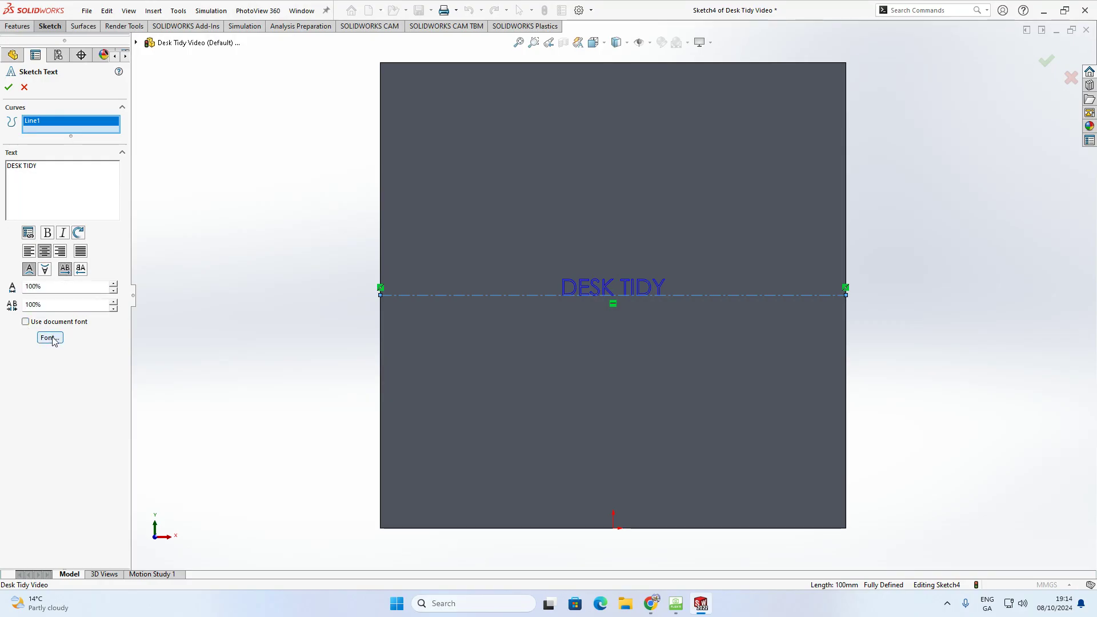
pyautogui.click(26, 322)
pyautogui.click(25, 322)
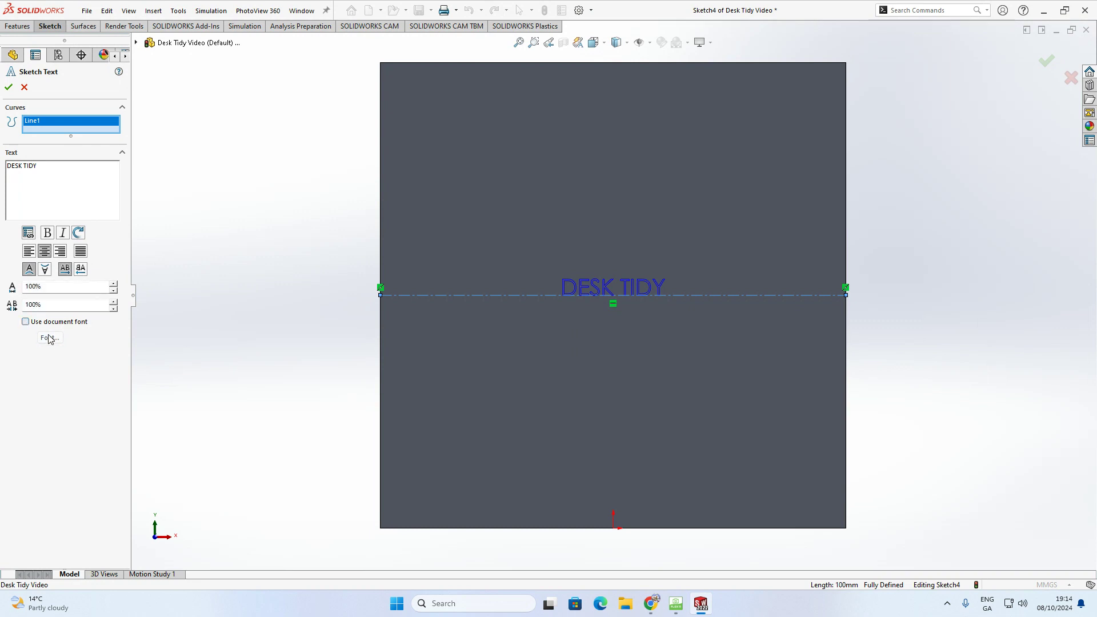
pyautogui.click(50, 337)
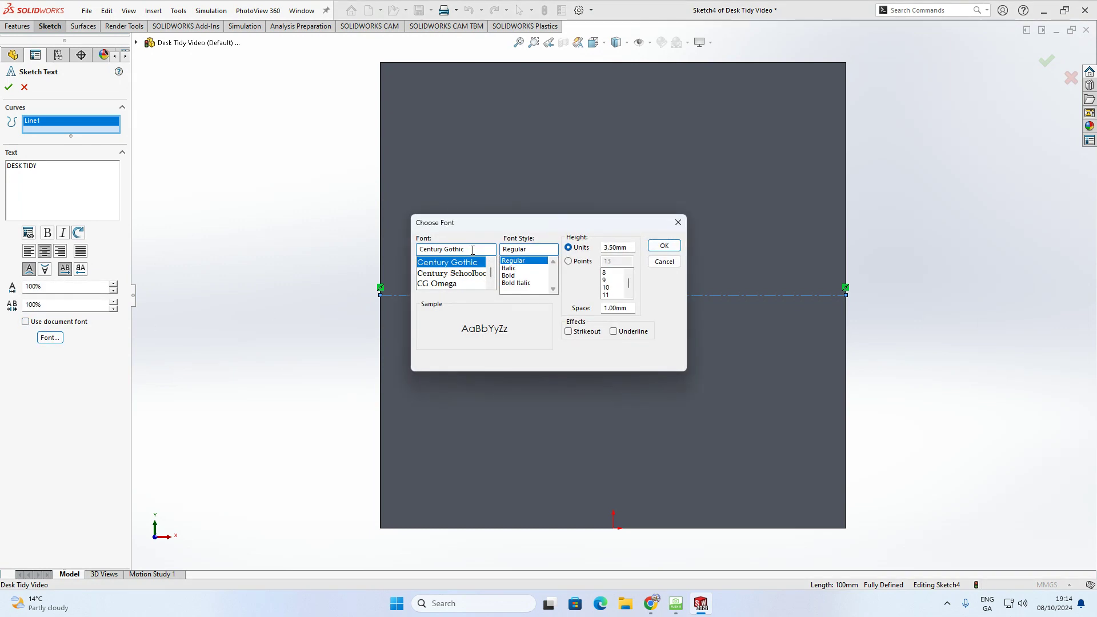
pyautogui.moveTo(472, 250); pyautogui.dragTo(436, 250)
pyautogui.write('RO')
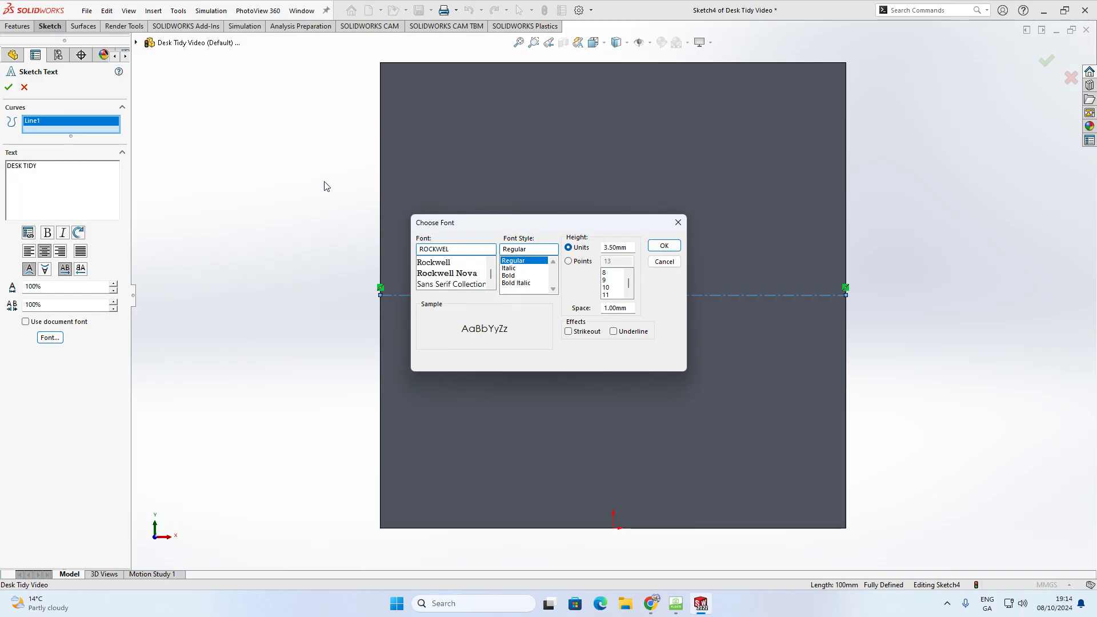
pyautogui.write('CKWEL')
pyautogui.moveTo(503, 226)
pyautogui.mouseDown()
pyautogui.moveTo(381, 226)
pyautogui.moveTo(253, 178)
pyautogui.moveTo(241, 187)
pyautogui.mouseUp()
pyautogui.click(195, 234)
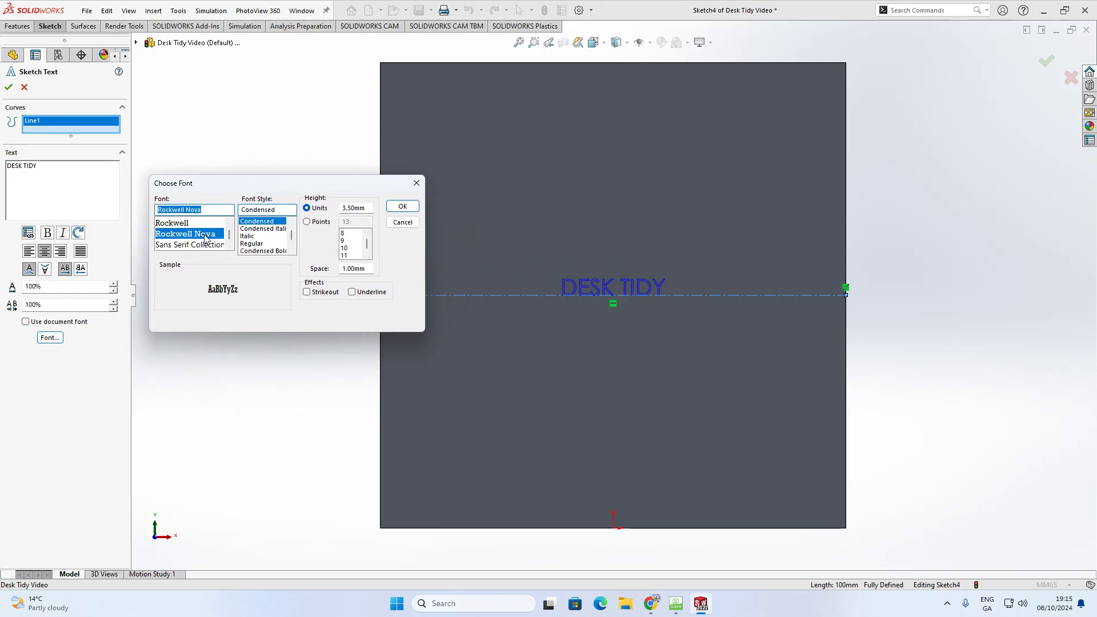
pyautogui.click(257, 222)
pyautogui.moveTo(367, 207); pyautogui.dragTo(346, 206)
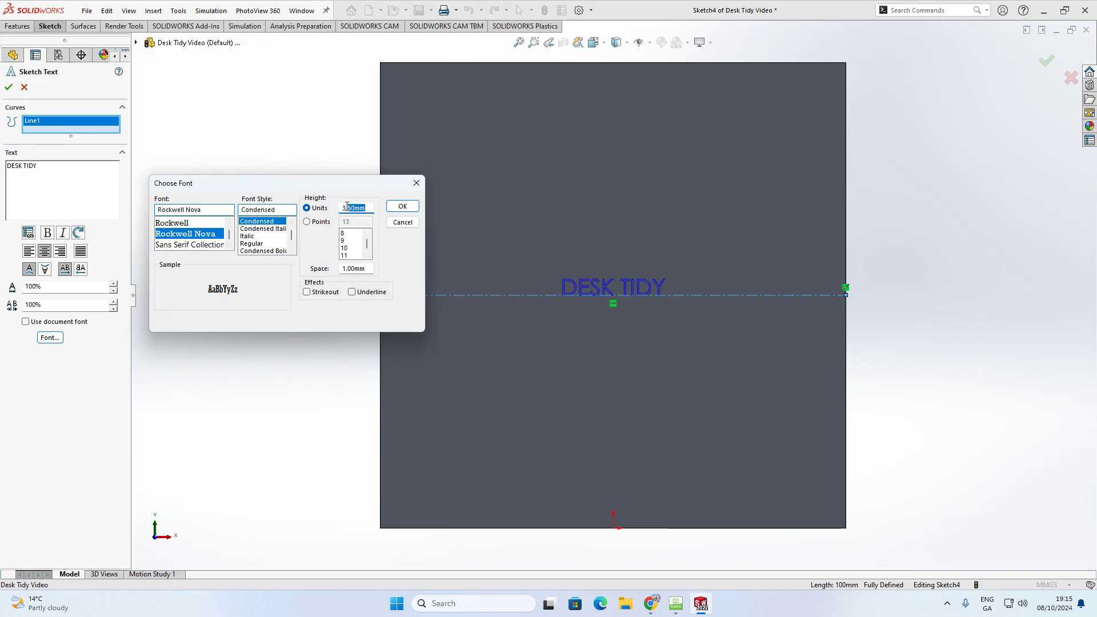
pyautogui.write('15')
pyautogui.click(401, 208)
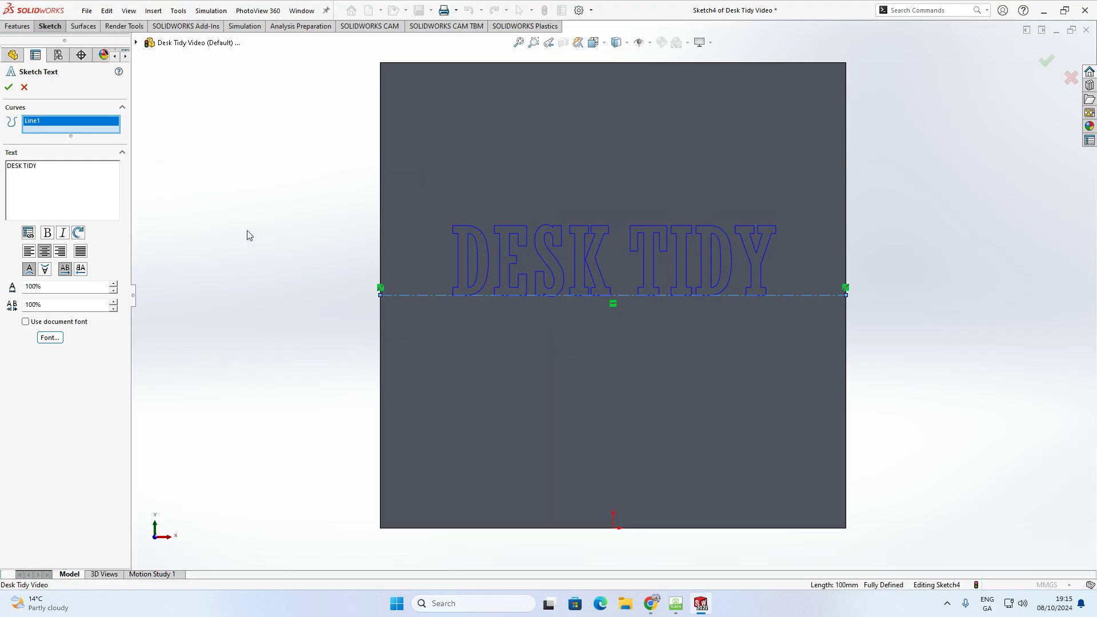
pyautogui.click(8, 87)
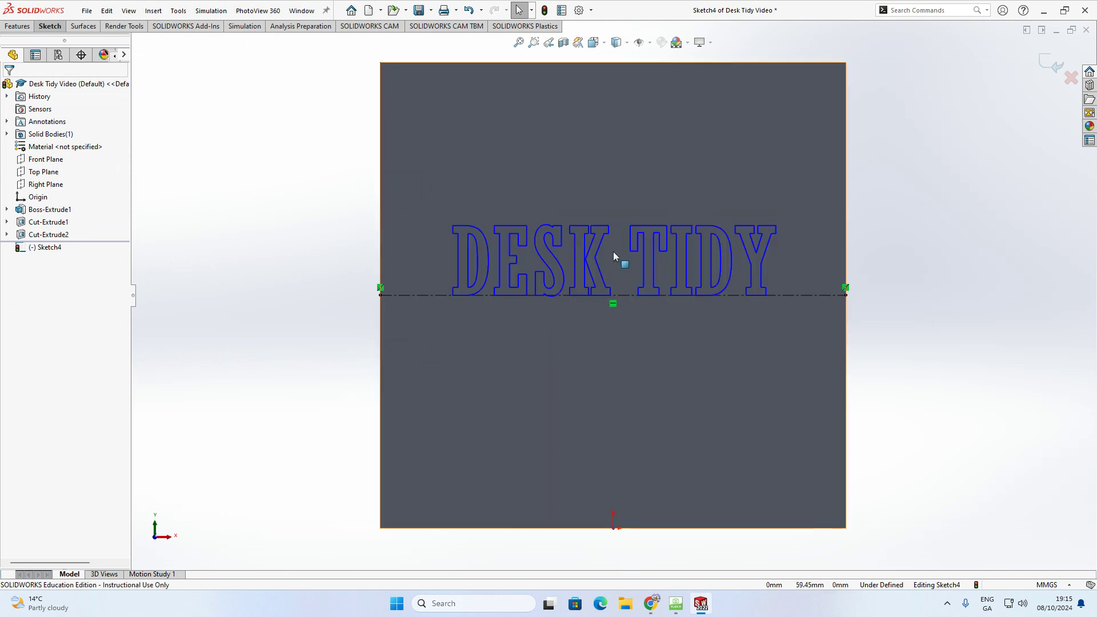
# - Reopen the DESK TIDY sketch text for editing and try the Script MT font on it
pyautogui.doubleClick(509, 250)
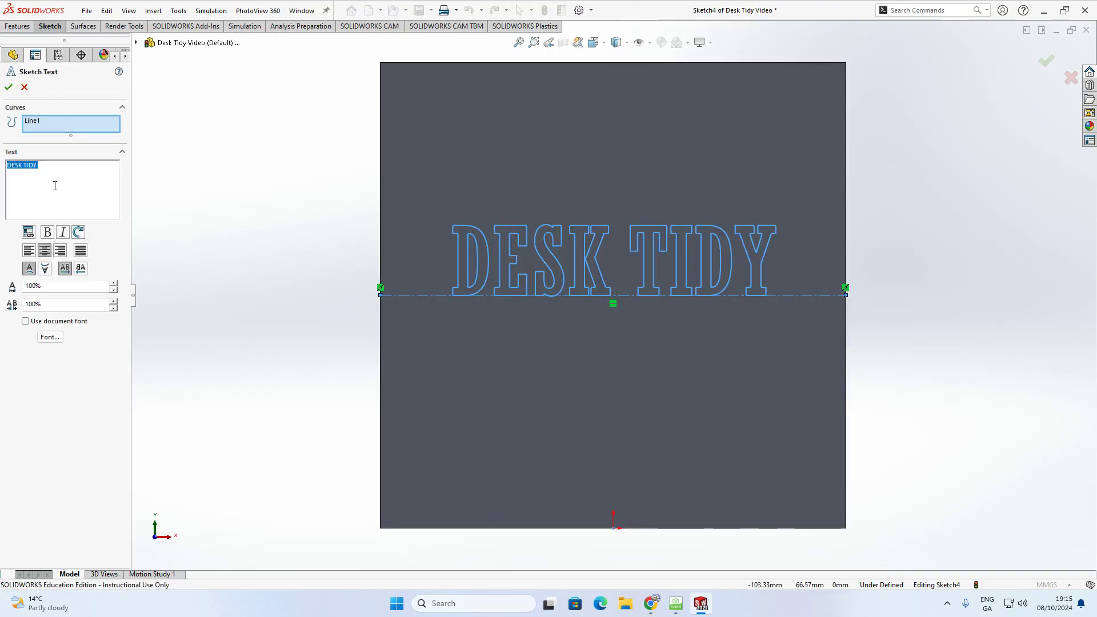
pyautogui.click(50, 337)
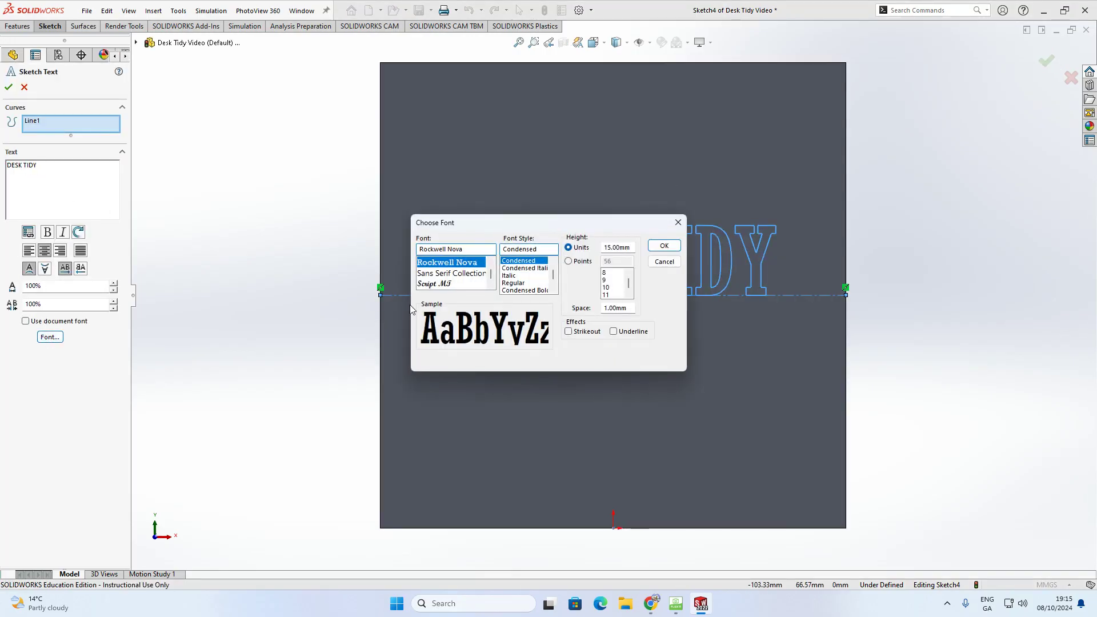
pyautogui.click(443, 285)
pyautogui.click(663, 246)
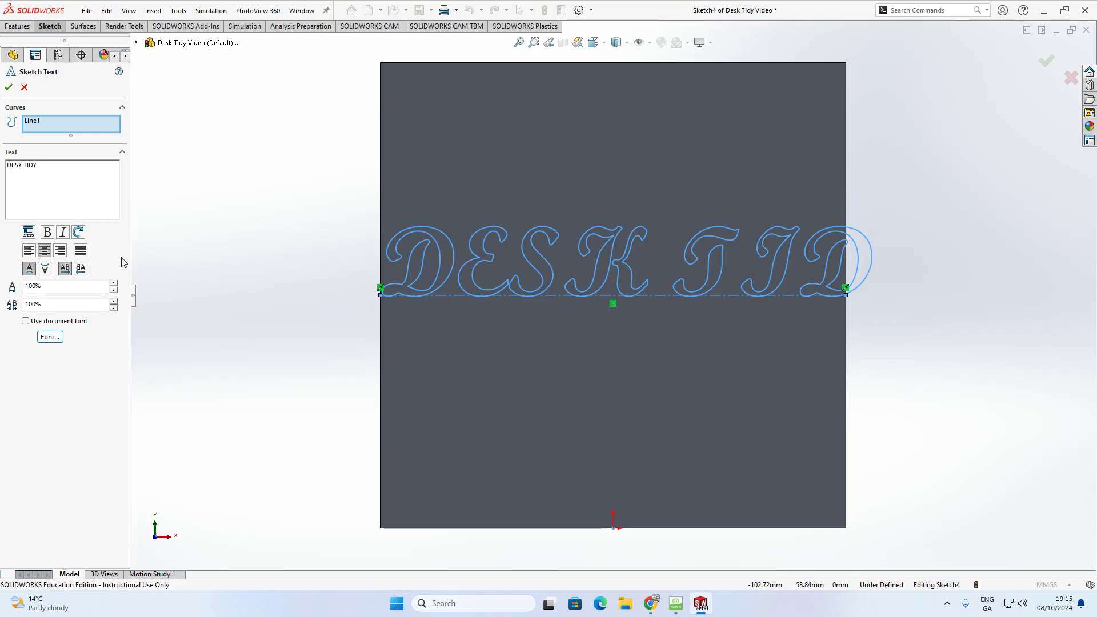
# - Change the DESK TIDY text font to Rockwell Nova Condensed Bold with a height of 10 mm
pyautogui.click(51, 336)
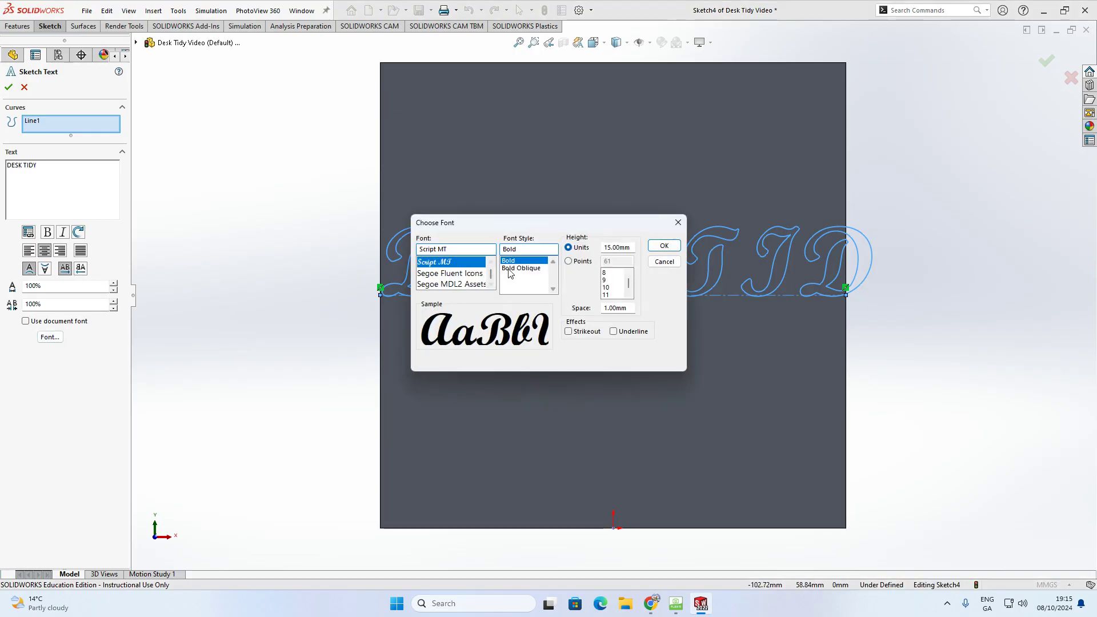
pyautogui.scroll(1, 491, 269)
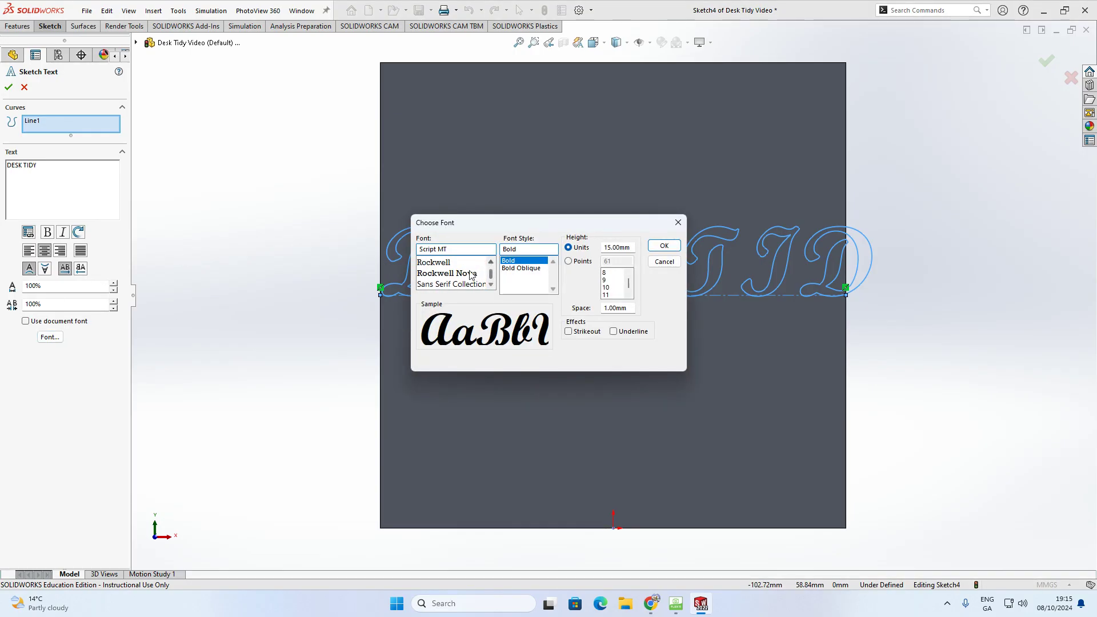
pyautogui.click(457, 273)
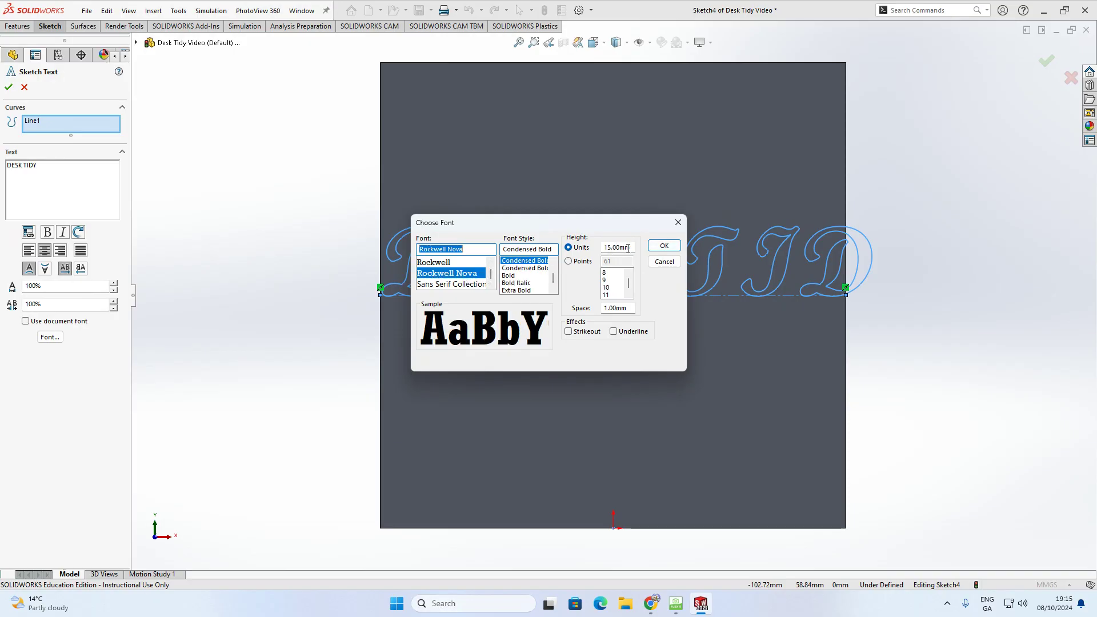
pyautogui.moveTo(628, 248); pyautogui.dragTo(616, 248)
pyautogui.write('10')
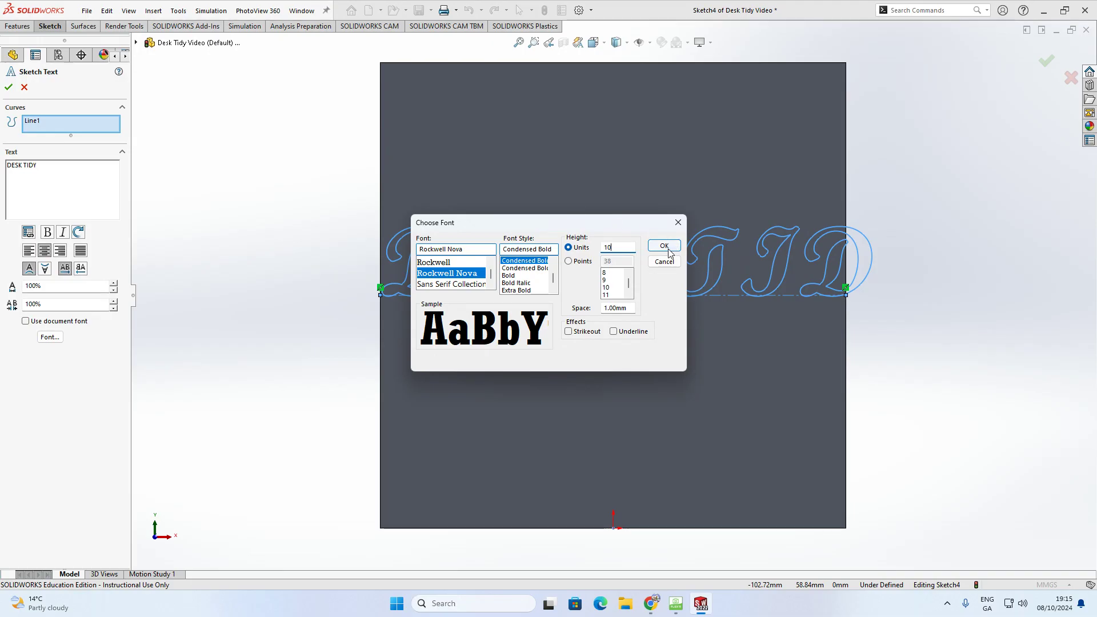
pyautogui.click(664, 245)
pyautogui.moveTo(454, 242); pyautogui.dragTo(401, 272, button='middle')
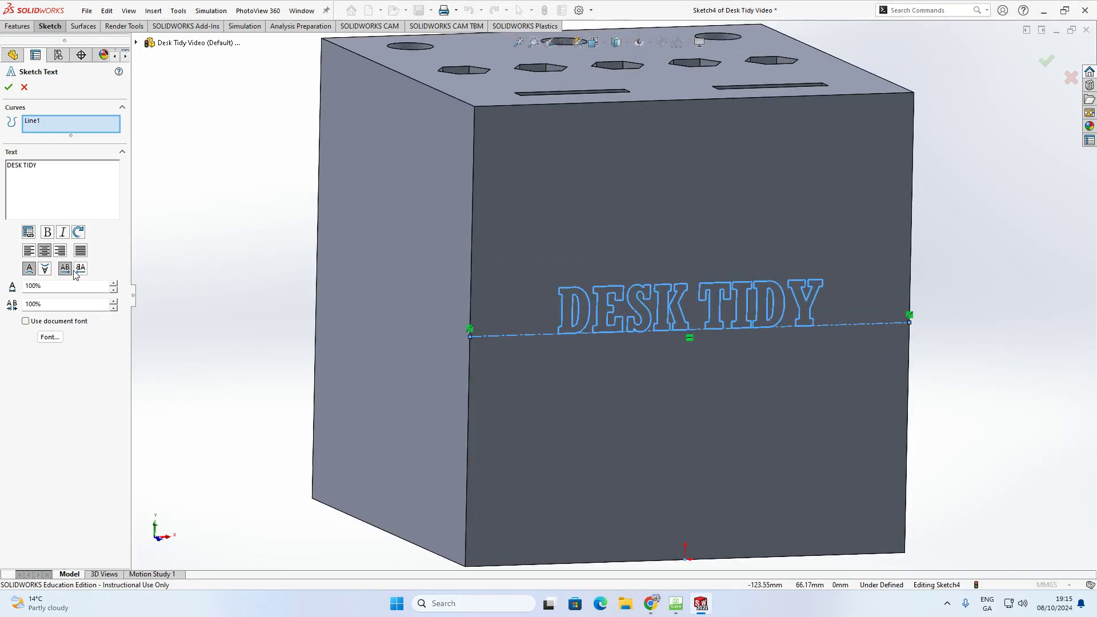
# - Enlarge the DESK TIDY text height to just over 12 mm and accept the sketch text
pyautogui.click(49, 337)
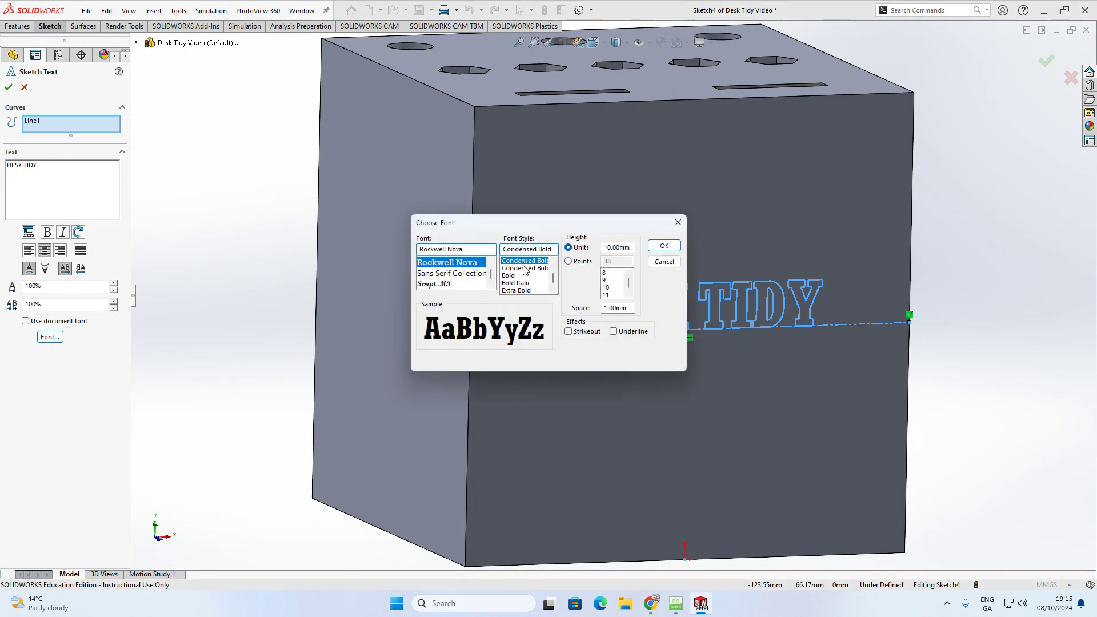
pyautogui.doubleClick(624, 247)
pyautogui.write('12.')
pyautogui.press('Return')
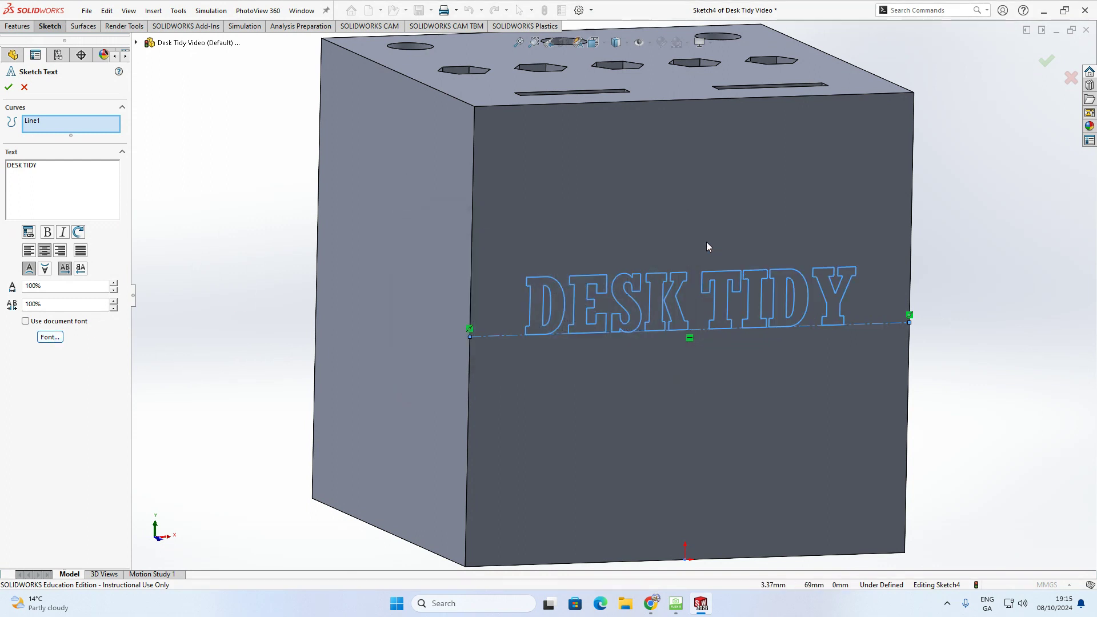
pyautogui.press('f')
pyautogui.moveTo(654, 258); pyautogui.dragTo(665, 271, button='middle')
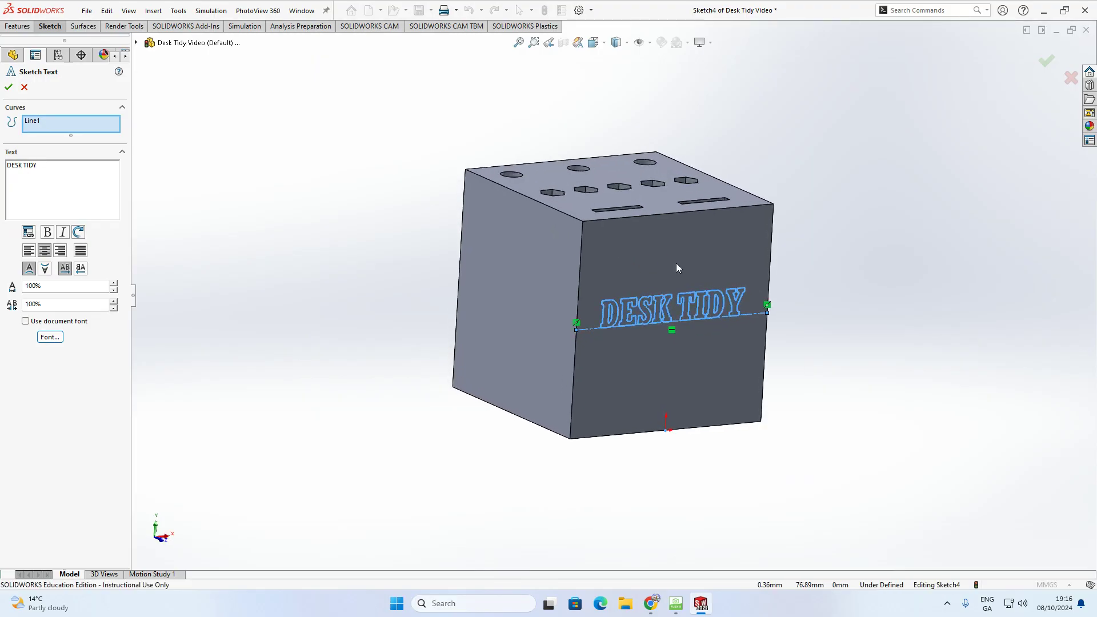
pyautogui.click(9, 87)
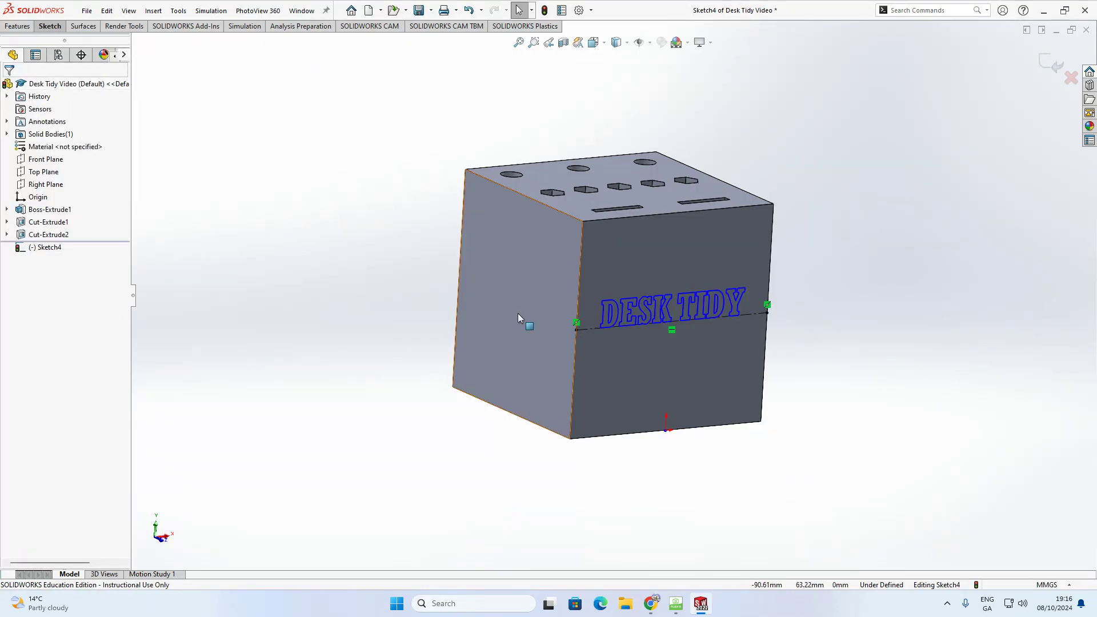
# - Engrave the DESK TIDY text into the front face with a blind extruded cut 1 mm deep
pyautogui.scroll(-3, 646, 309)
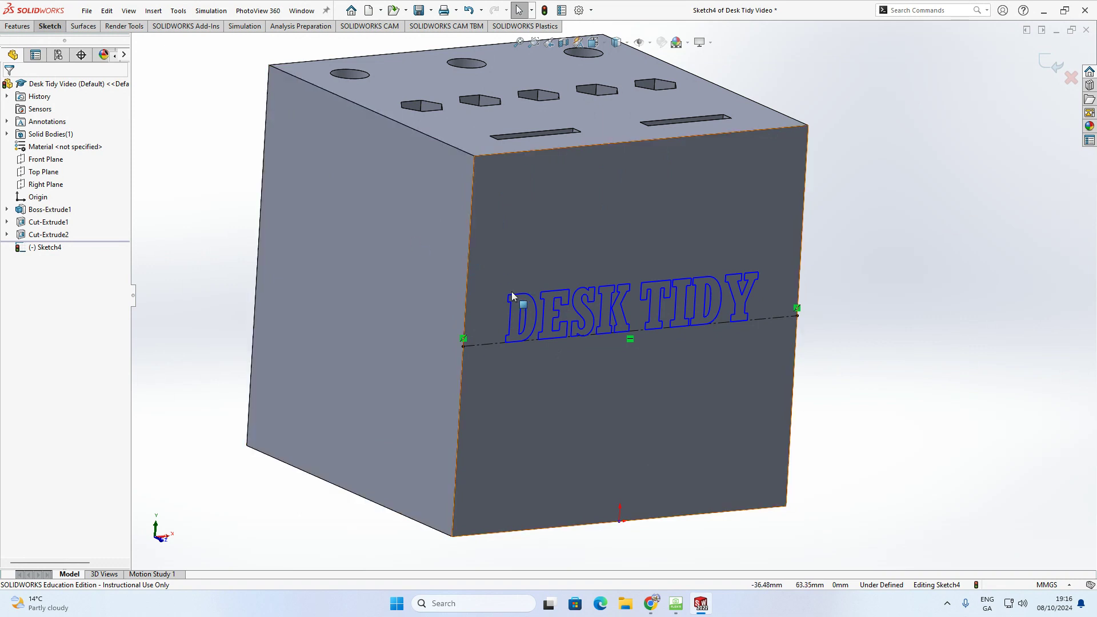
pyautogui.click(18, 26)
pyautogui.click(168, 52)
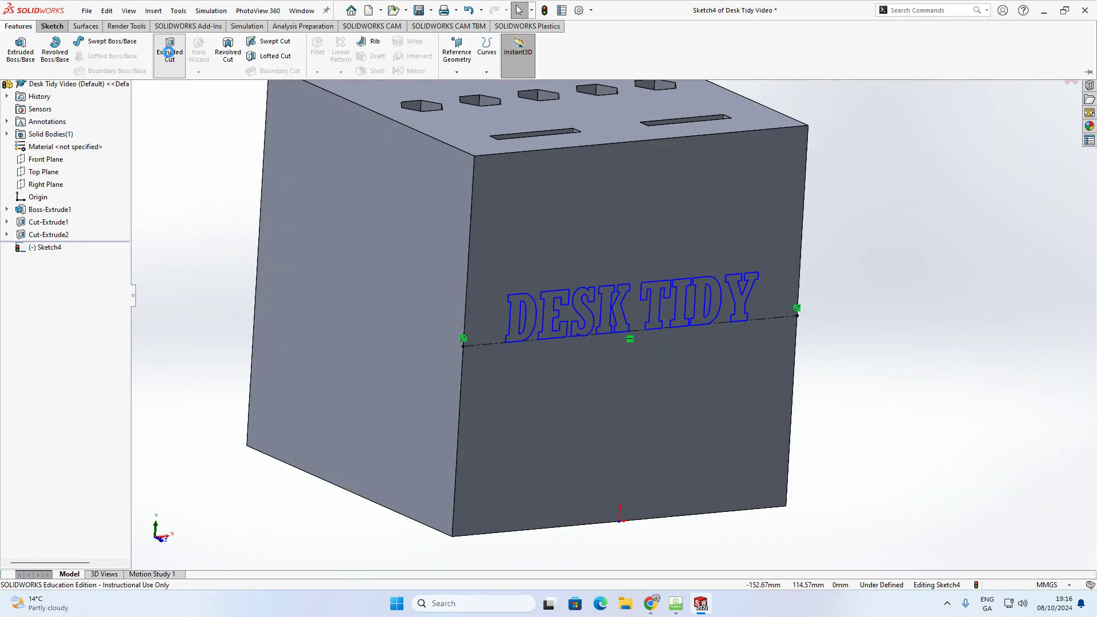
pyautogui.moveTo(340, 278); pyautogui.dragTo(480, 318, button='middle')
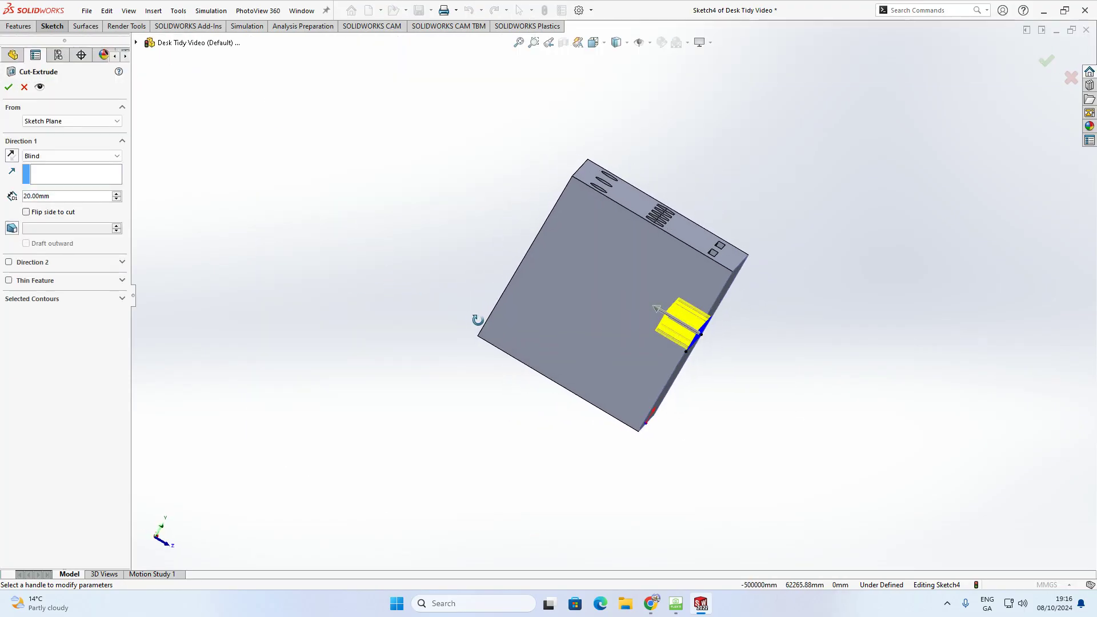
pyautogui.doubleClick(55, 197)
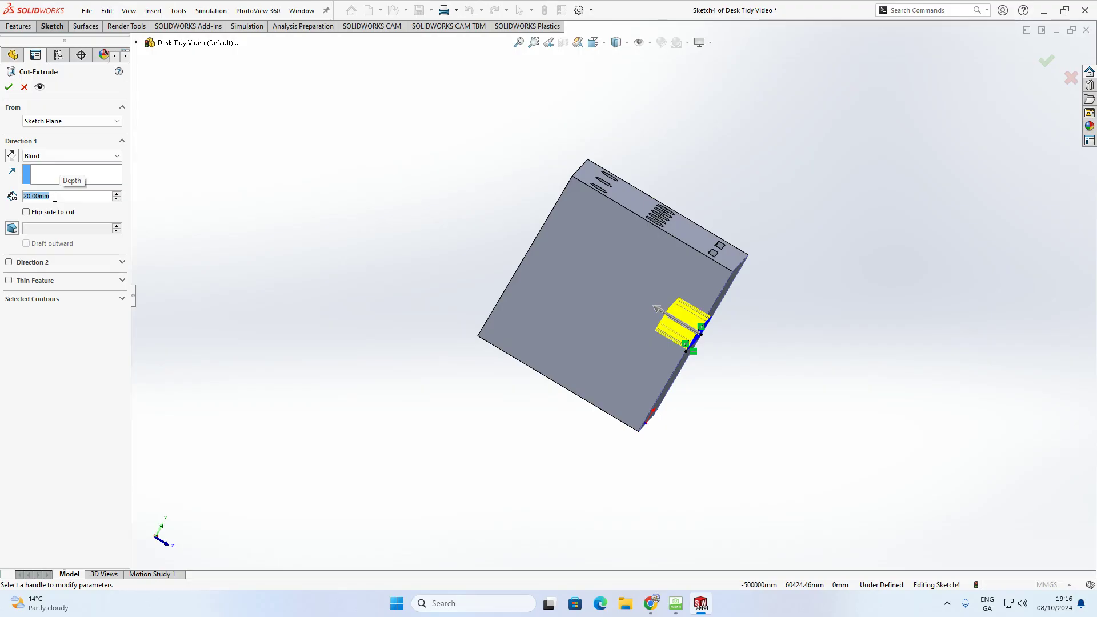
pyautogui.write('1')
pyautogui.press('Return')
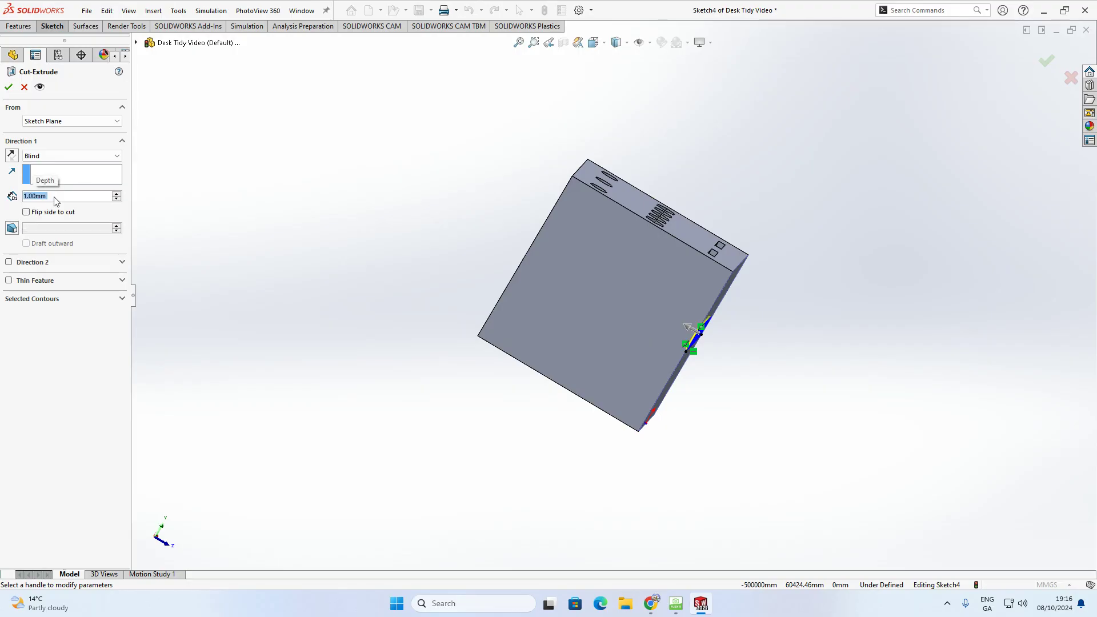
pyautogui.scroll(-5, 691, 351)
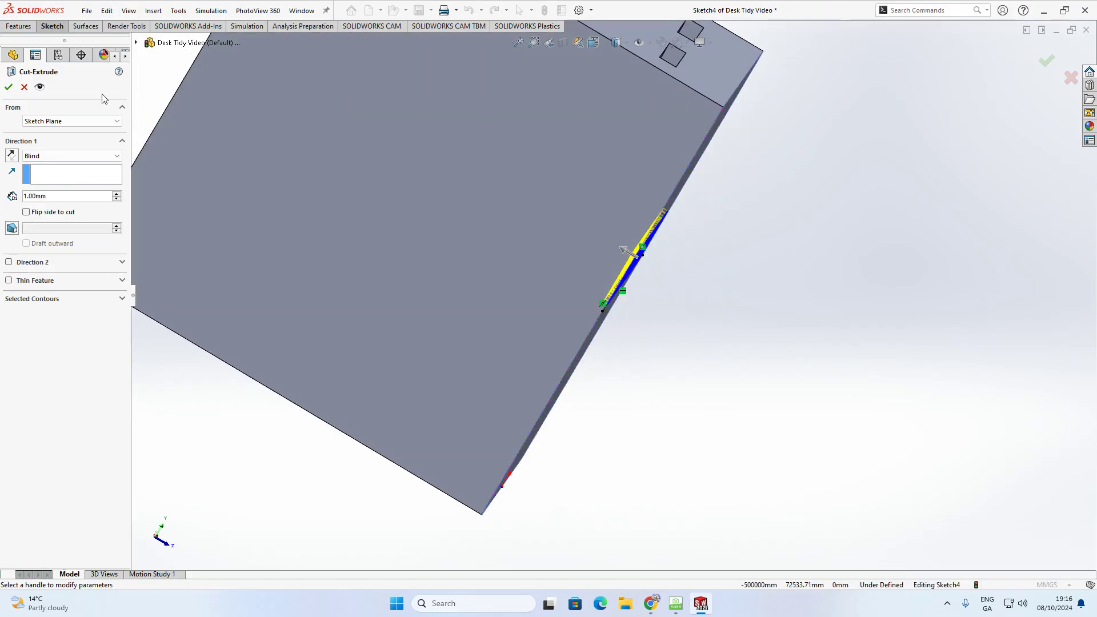
pyautogui.click(10, 88)
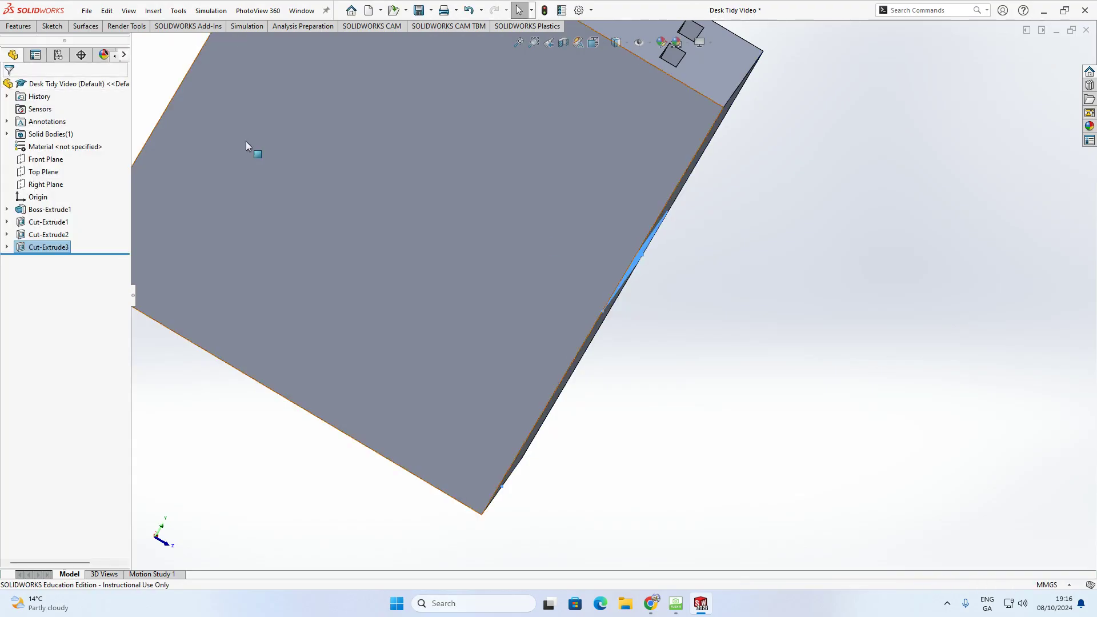
# - Start a constant-size Fillet on the desk tidy block with a symmetric radius of 5 mm
pyautogui.moveTo(766, 326); pyautogui.dragTo(635, 292, button='middle')
pyautogui.scroll(5, 716, 303)
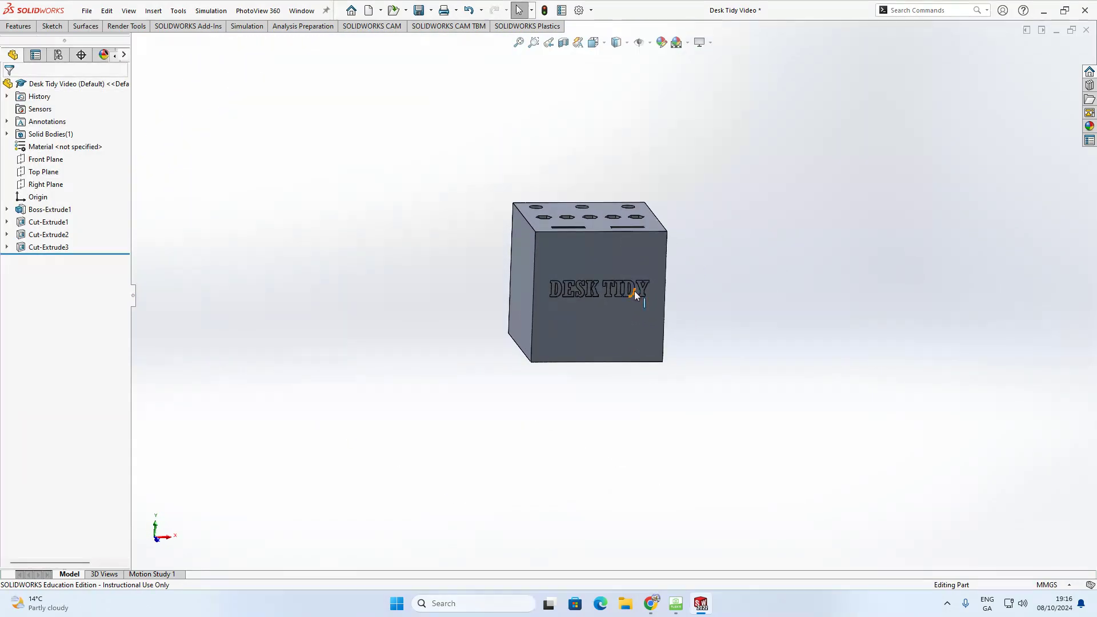
pyautogui.scroll(-4, 634, 281)
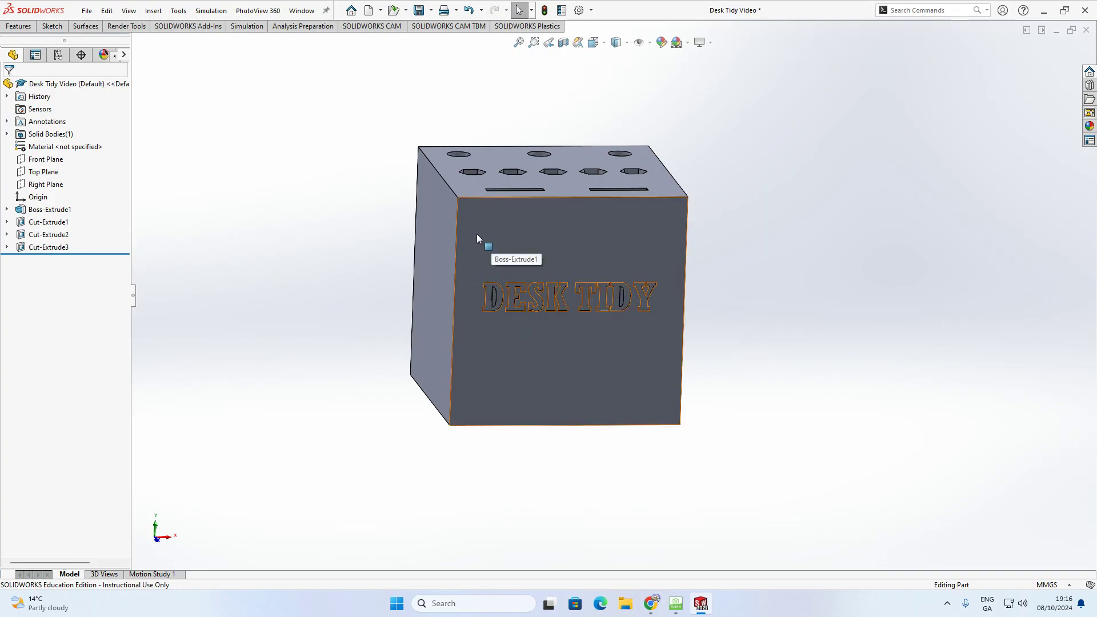
pyautogui.moveTo(461, 235); pyautogui.dragTo(546, 252, button='middle')
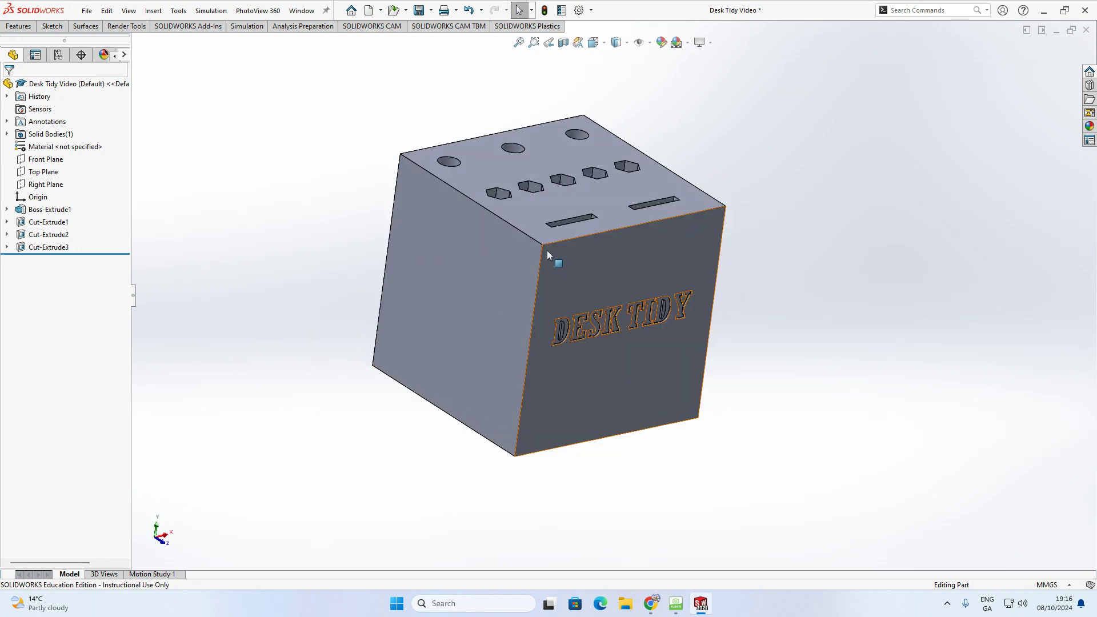
pyautogui.click(18, 26)
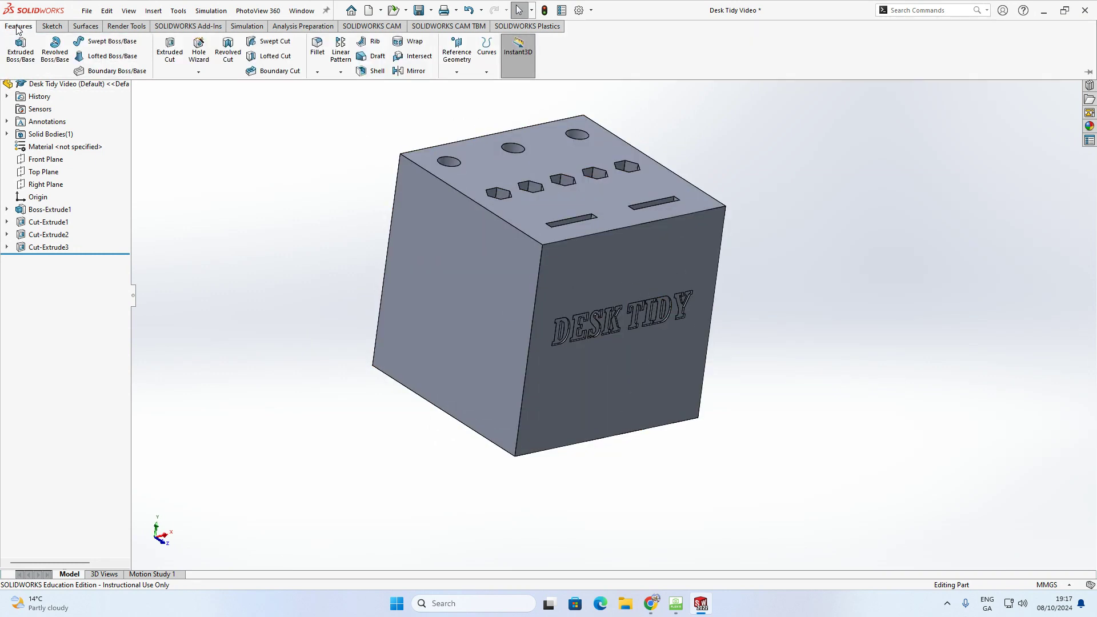
pyautogui.click(318, 73)
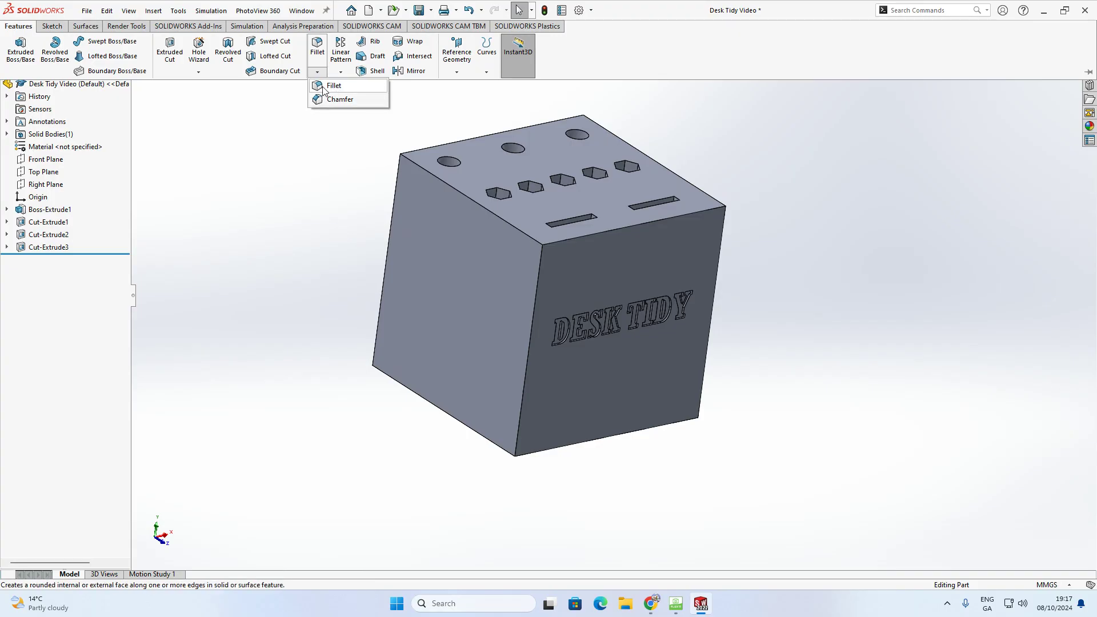
pyautogui.click(330, 91)
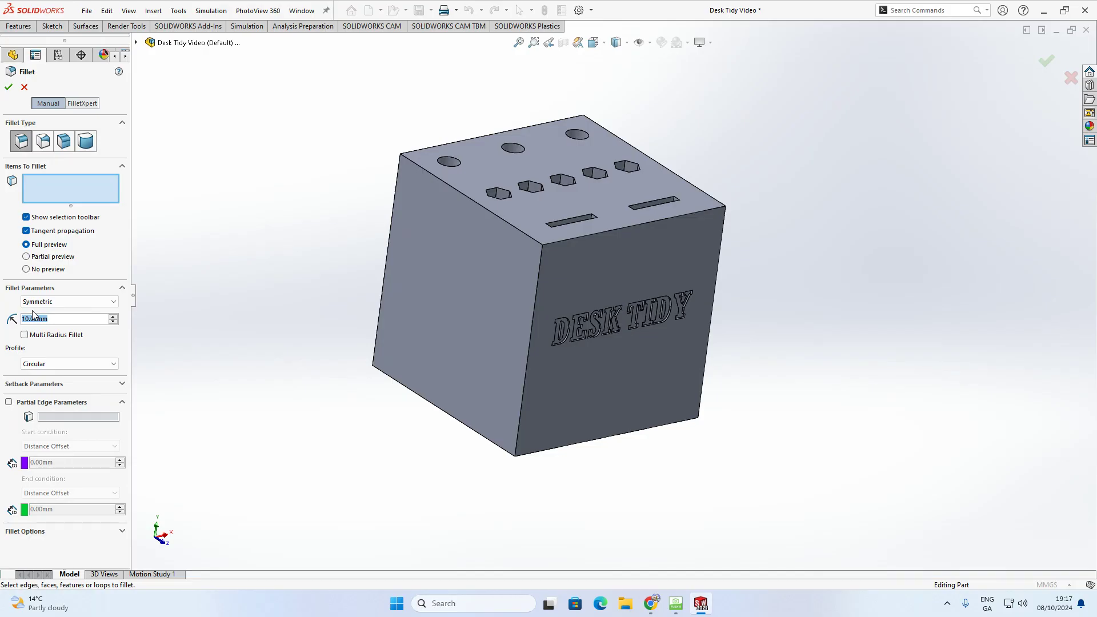
pyautogui.write('5')
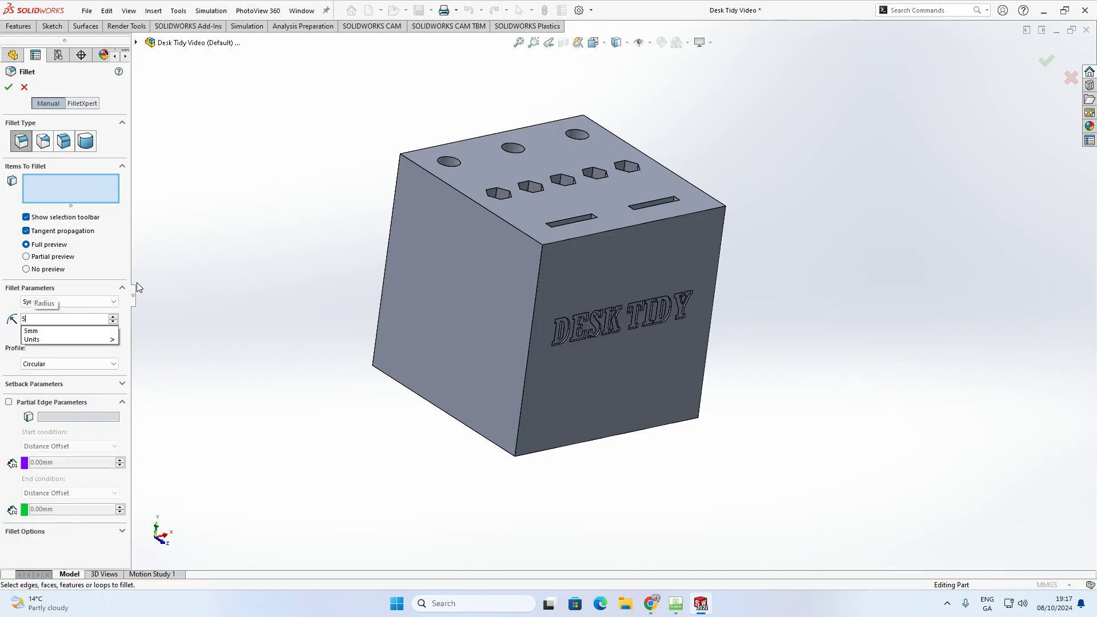
pyautogui.press('Return')
pyautogui.click(169, 282)
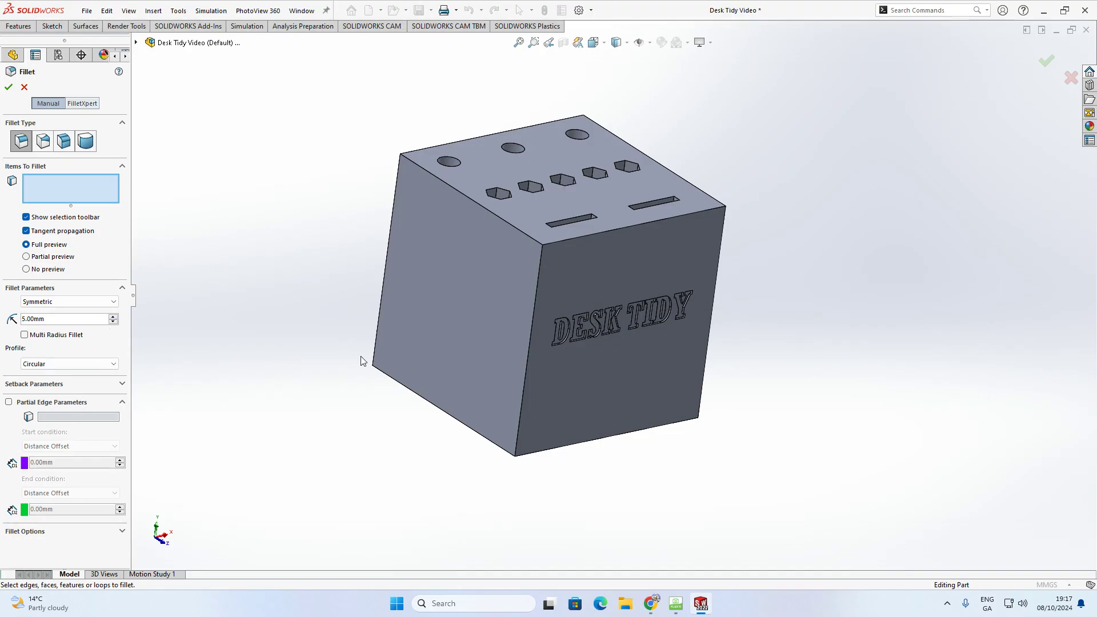
pyautogui.click(499, 218)
pyautogui.moveTo(498, 223); pyautogui.dragTo(449, 201, button='middle')
pyautogui.scroll(-5, 447, 208)
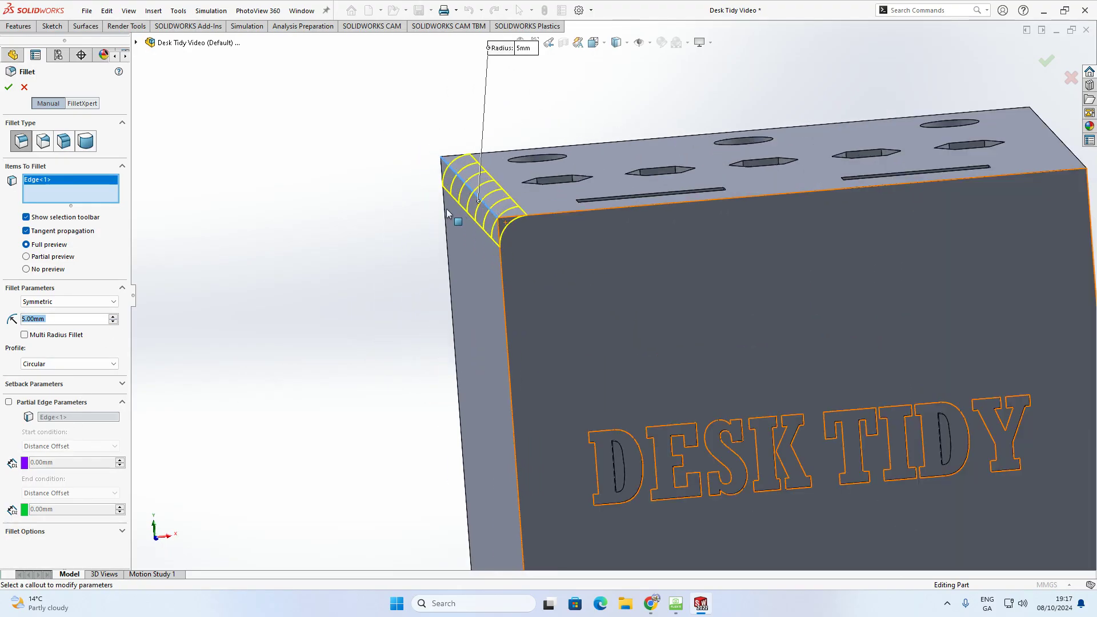
pyautogui.click(41, 180)
pyautogui.press('Delete')
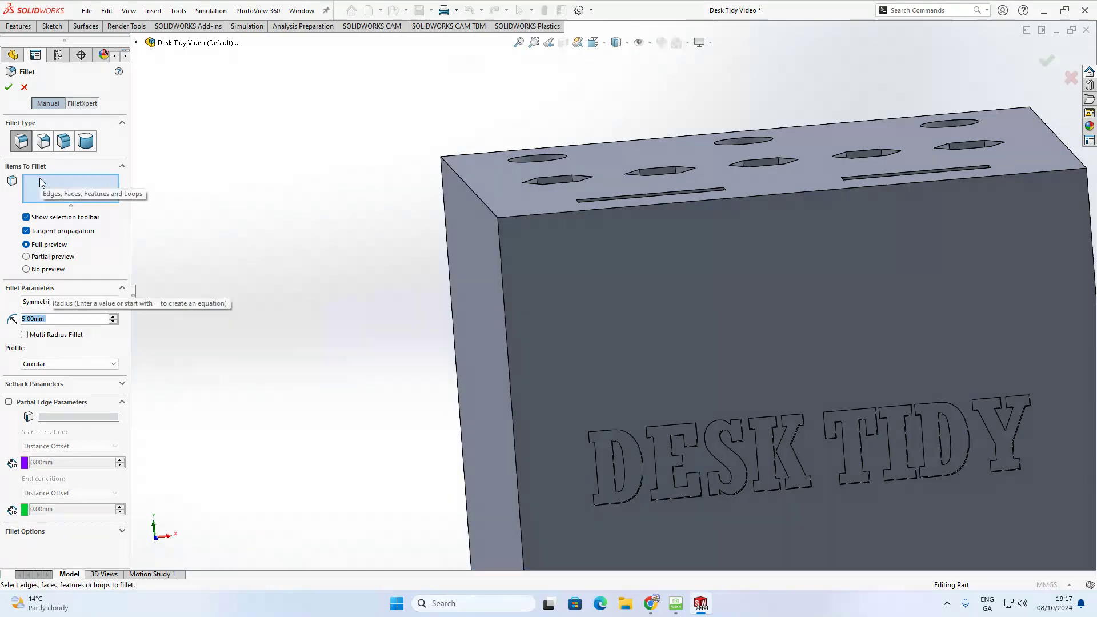
# - Select the block's left side face and the other three edges of the DESK TIDY front face for the fillet
pyautogui.scroll(5, 209, 237)
pyautogui.moveTo(208, 237); pyautogui.dragTo(343, 261, button='middle')
pyautogui.scroll(2, 406, 262)
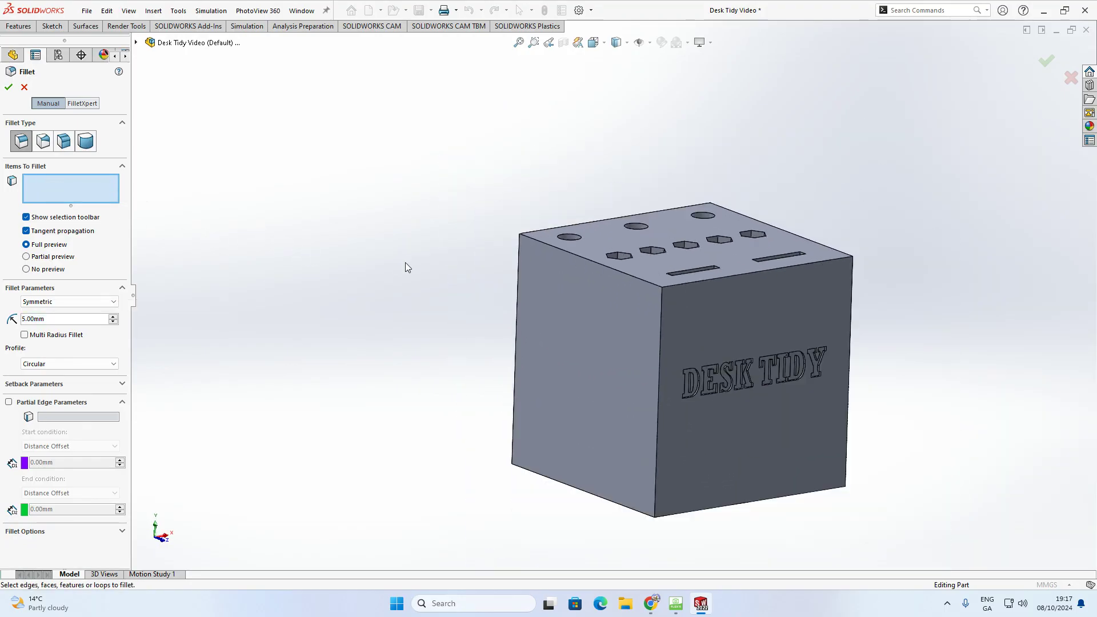
pyautogui.click(593, 384)
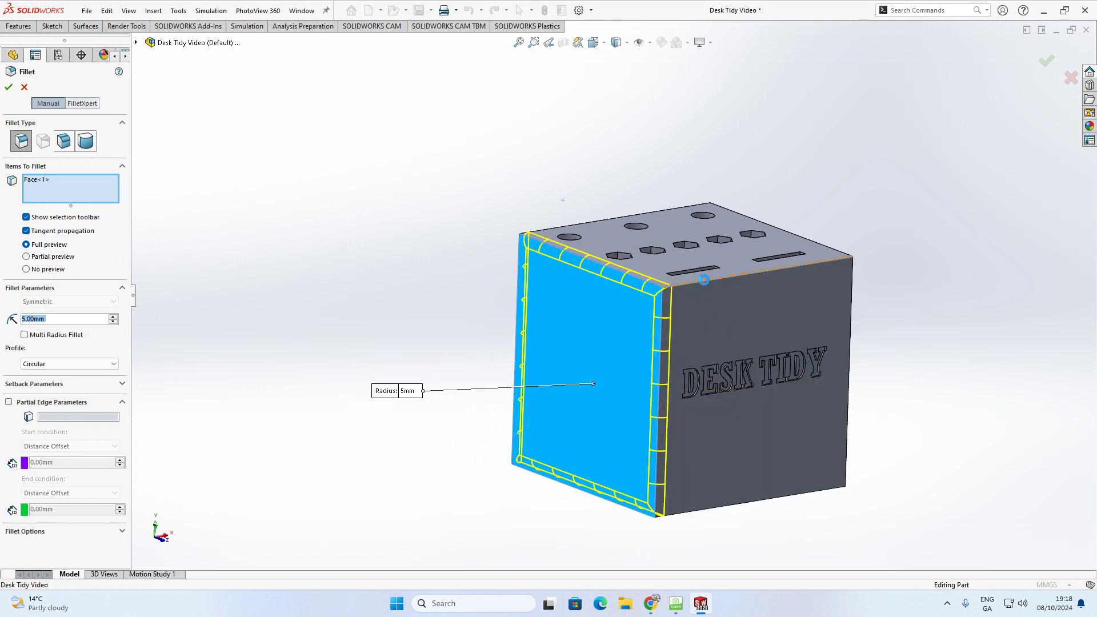
pyautogui.click(743, 279)
pyautogui.click(851, 304)
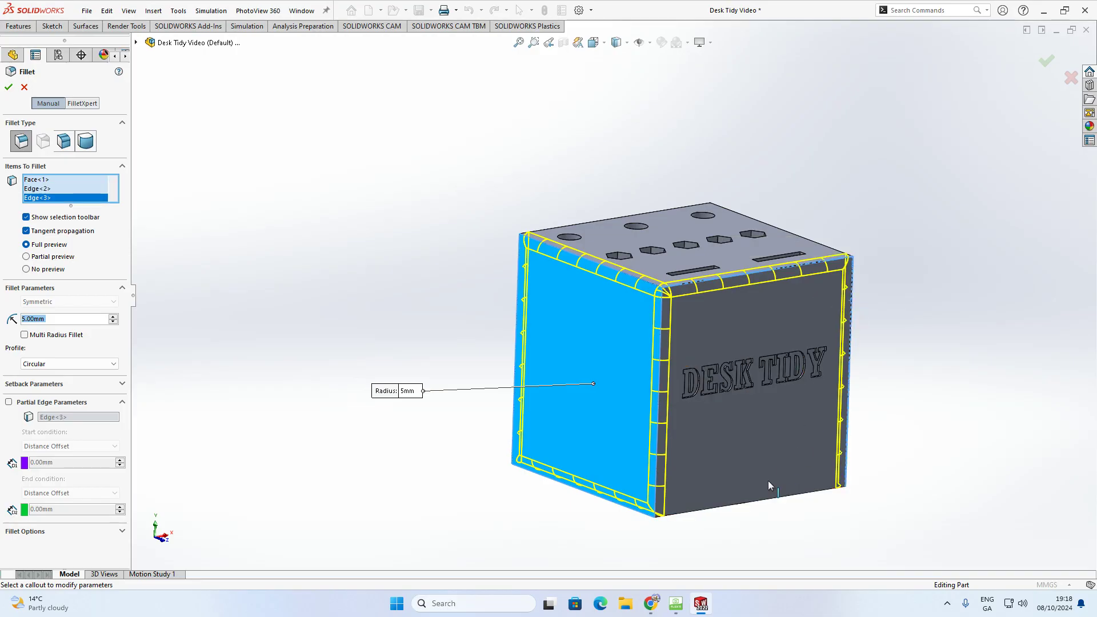
pyautogui.click(750, 502)
# - Add the block's right side face and back face to the fillet selection
pyautogui.moveTo(727, 432); pyautogui.dragTo(577, 426, button='middle')
pyautogui.click(719, 375)
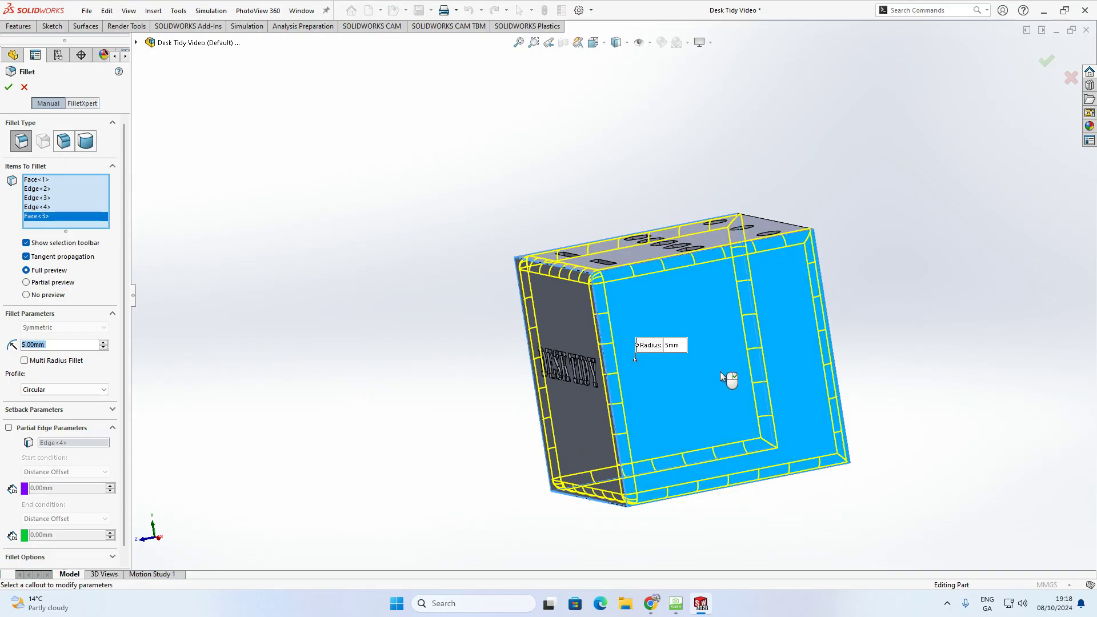
pyautogui.moveTo(752, 367); pyautogui.dragTo(713, 358, button='middle')
pyautogui.click(713, 359)
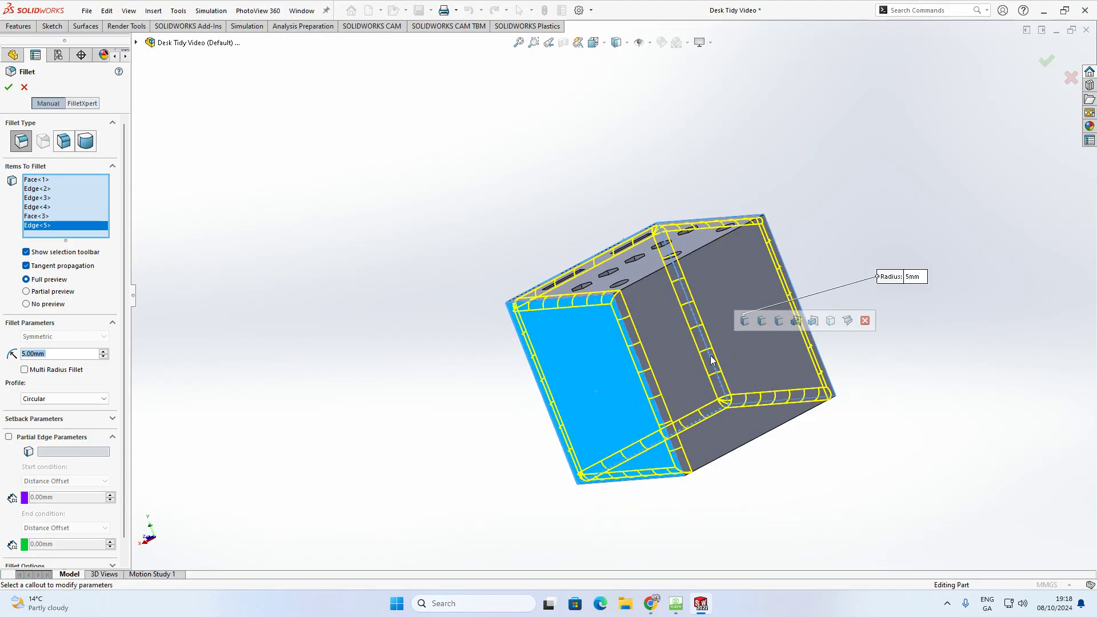
pyautogui.click(747, 339)
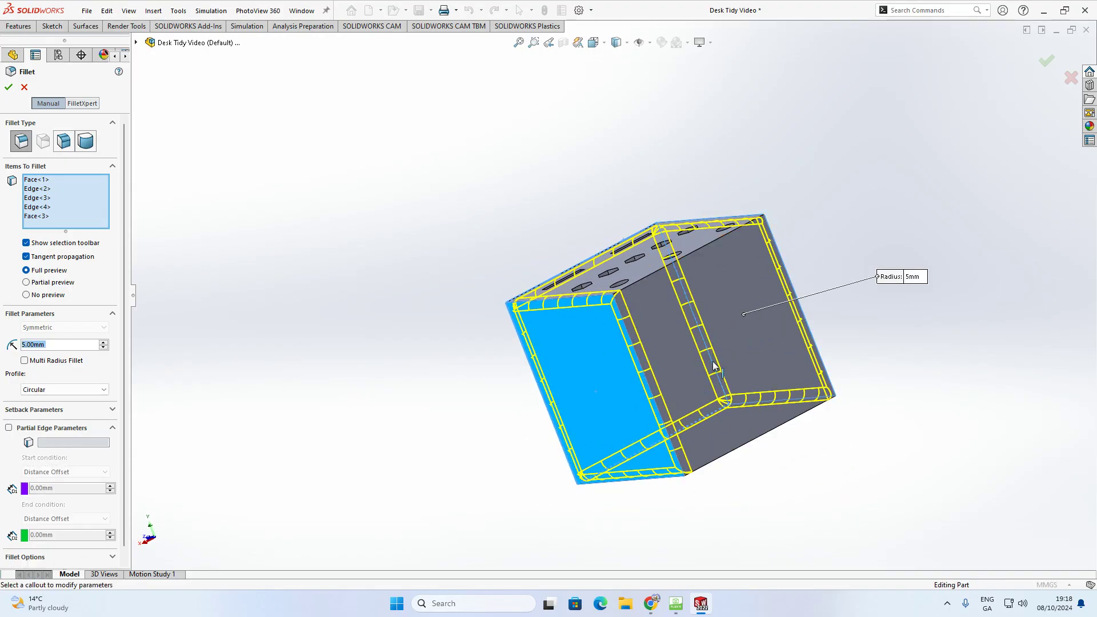
pyautogui.moveTo(742, 340); pyautogui.dragTo(839, 296, button='middle')
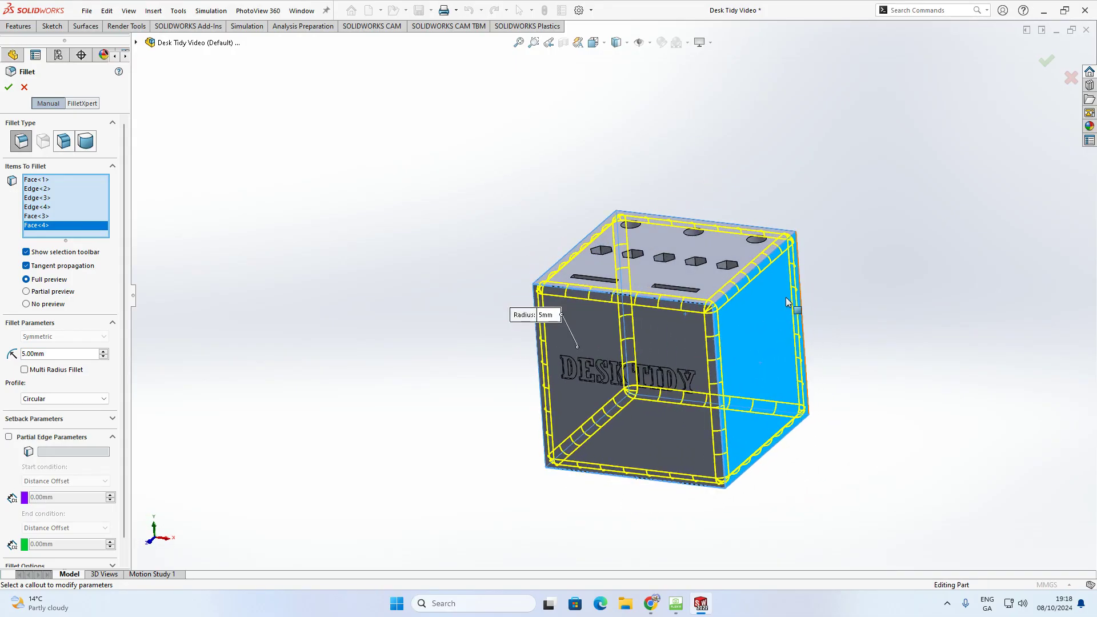
pyautogui.moveTo(371, 343); pyautogui.dragTo(436, 314, button='middle')
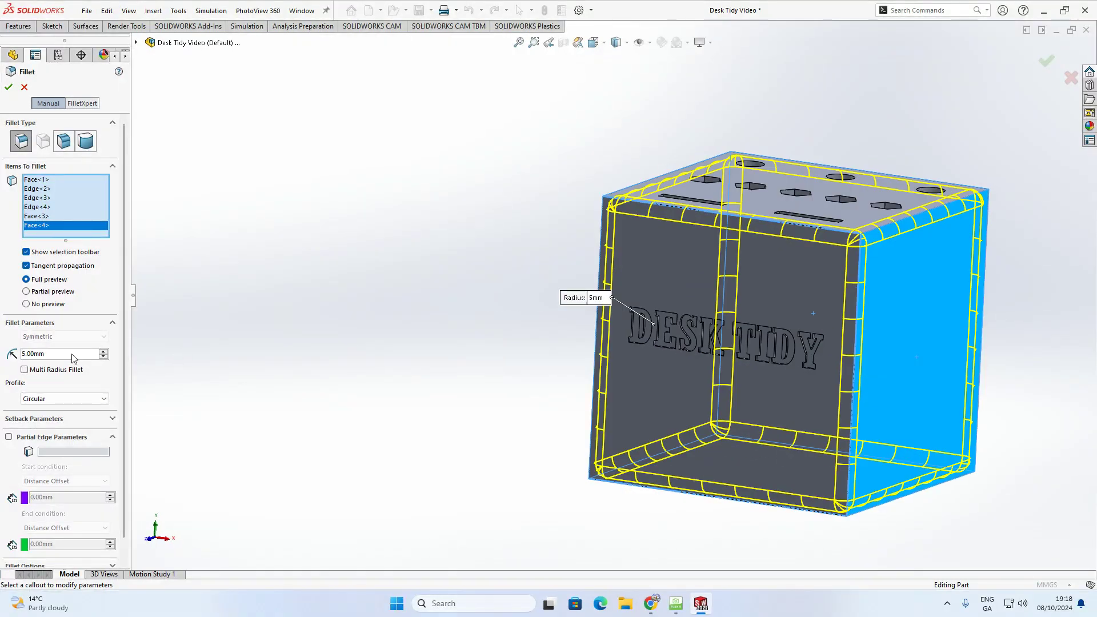
# - Try a fillet radius of 10 mm and inspect the preview around the block
pyautogui.doubleClick(52, 353)
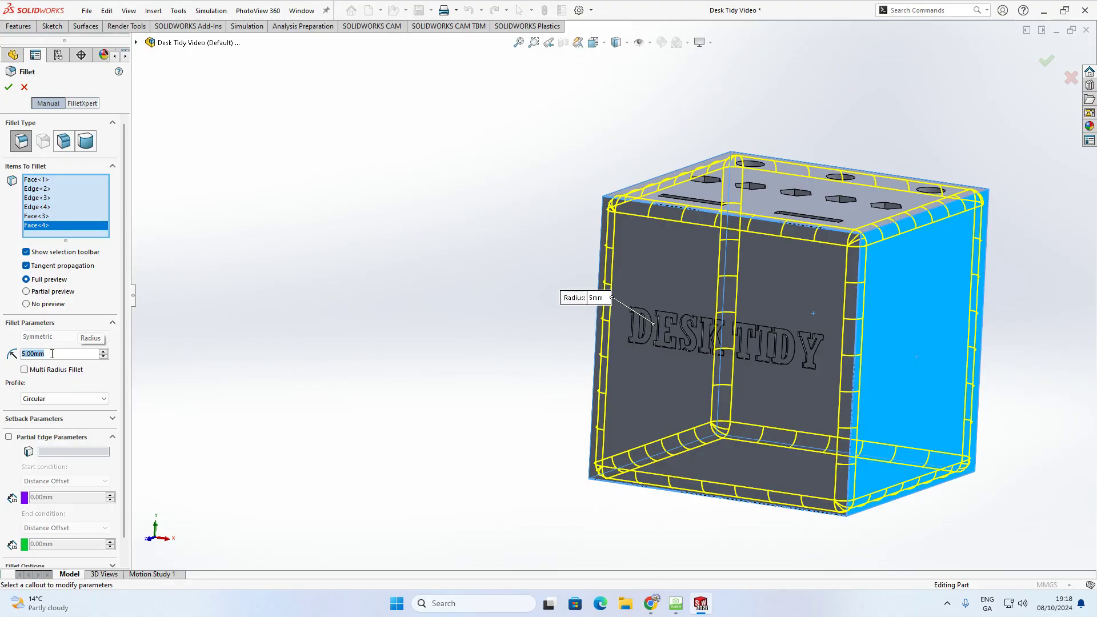
pyautogui.write('10')
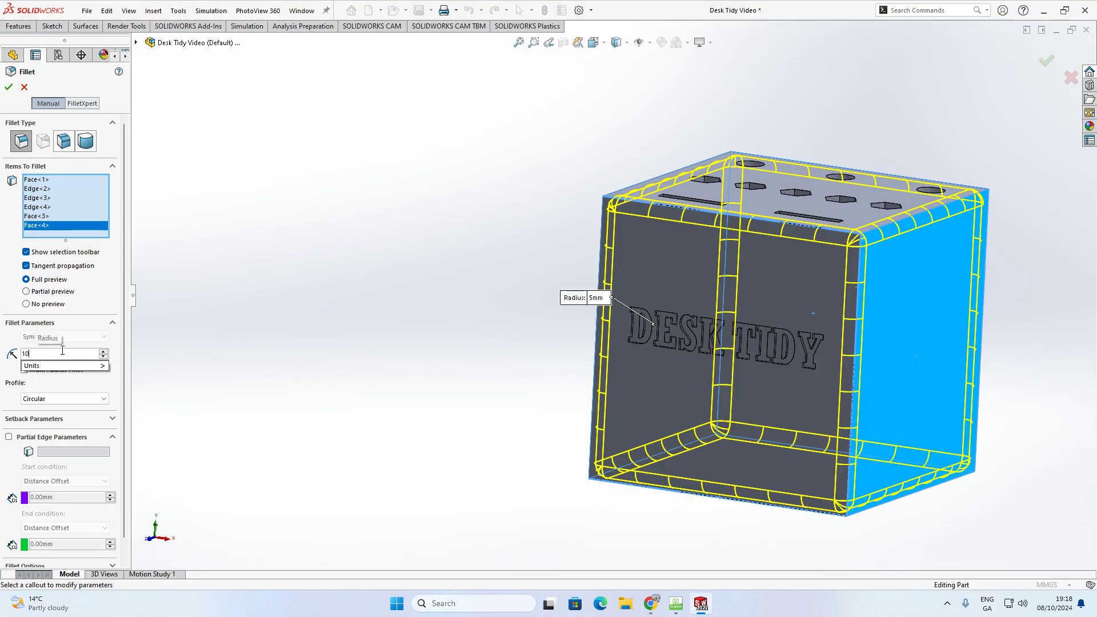
pyautogui.press('Return')
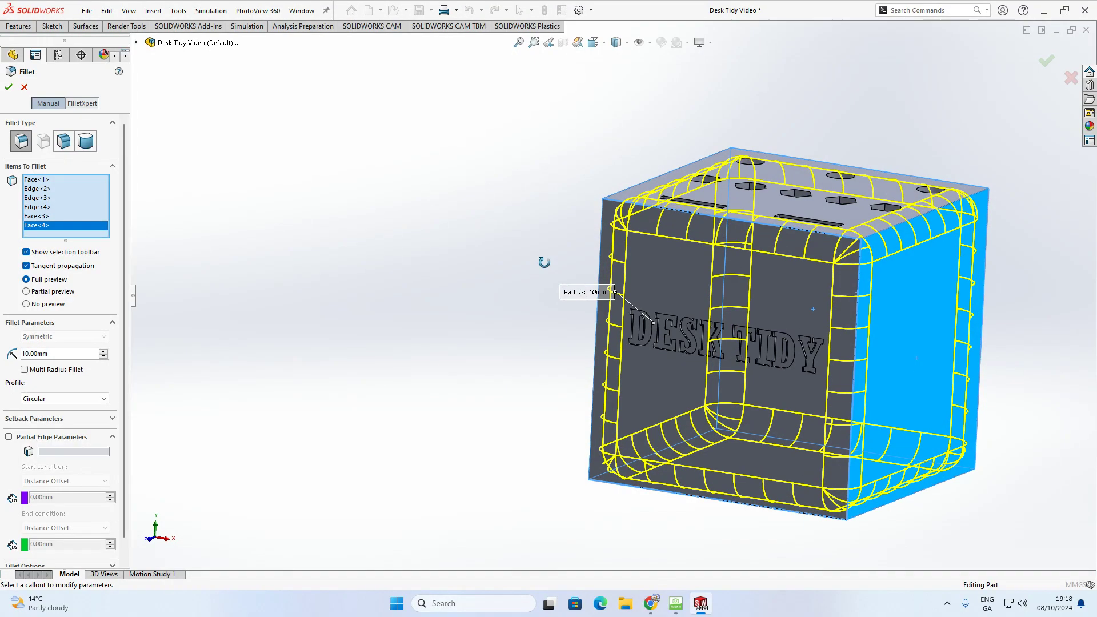
pyautogui.moveTo(541, 259); pyautogui.dragTo(570, 321, button='middle')
# - Set the fillet radius to 7.5 mm and accept the fillet on all outer edges
pyautogui.click(57, 354)
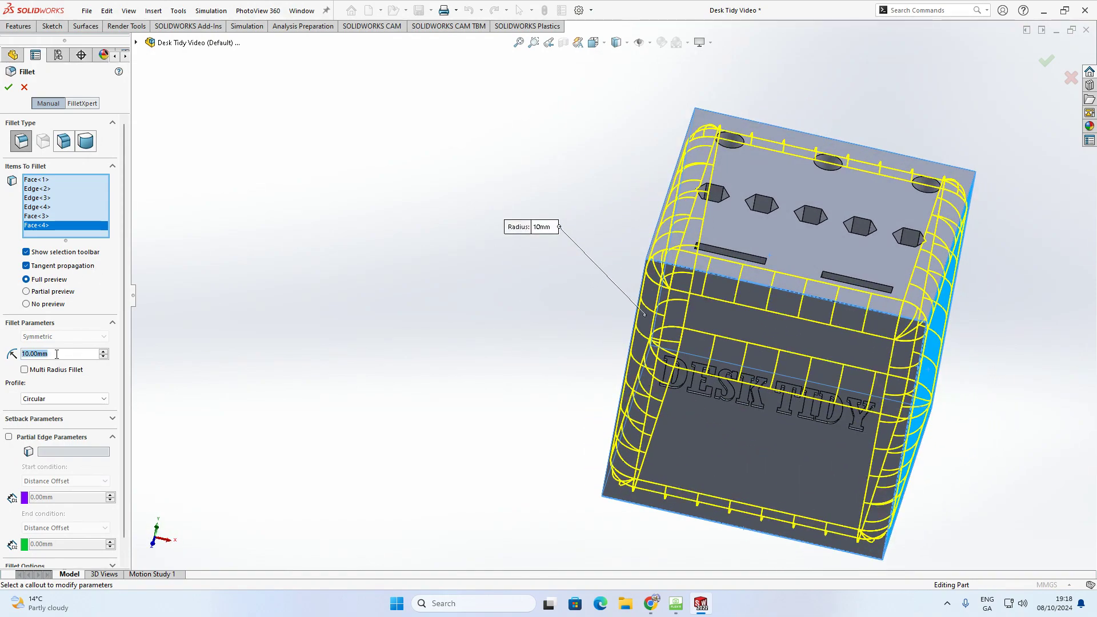
pyautogui.write('7.5')
pyautogui.press('Return')
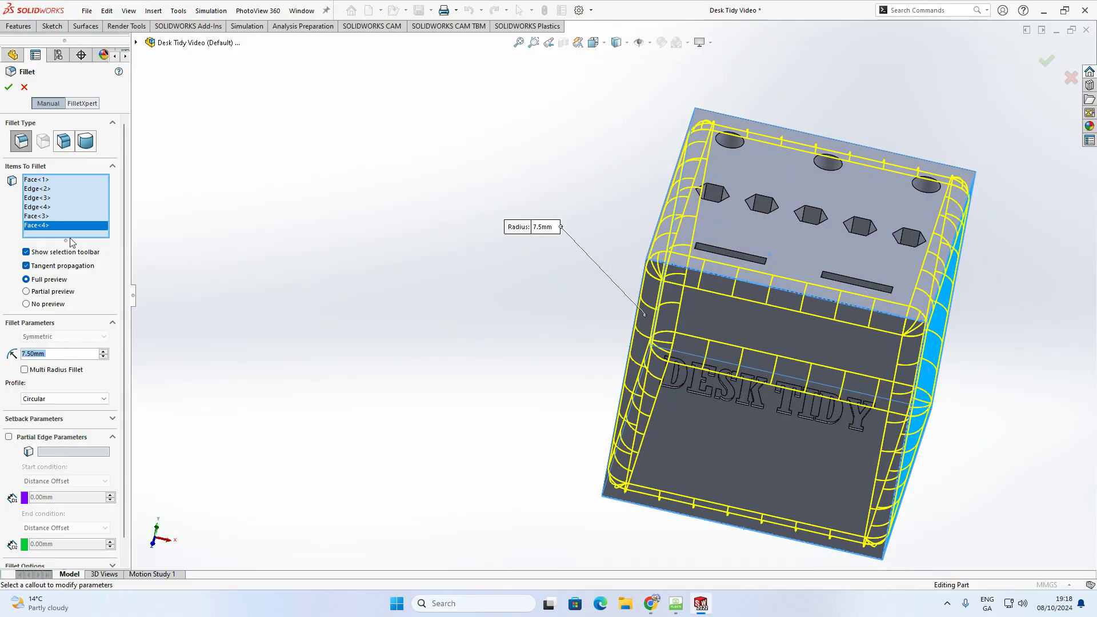
pyautogui.click(9, 87)
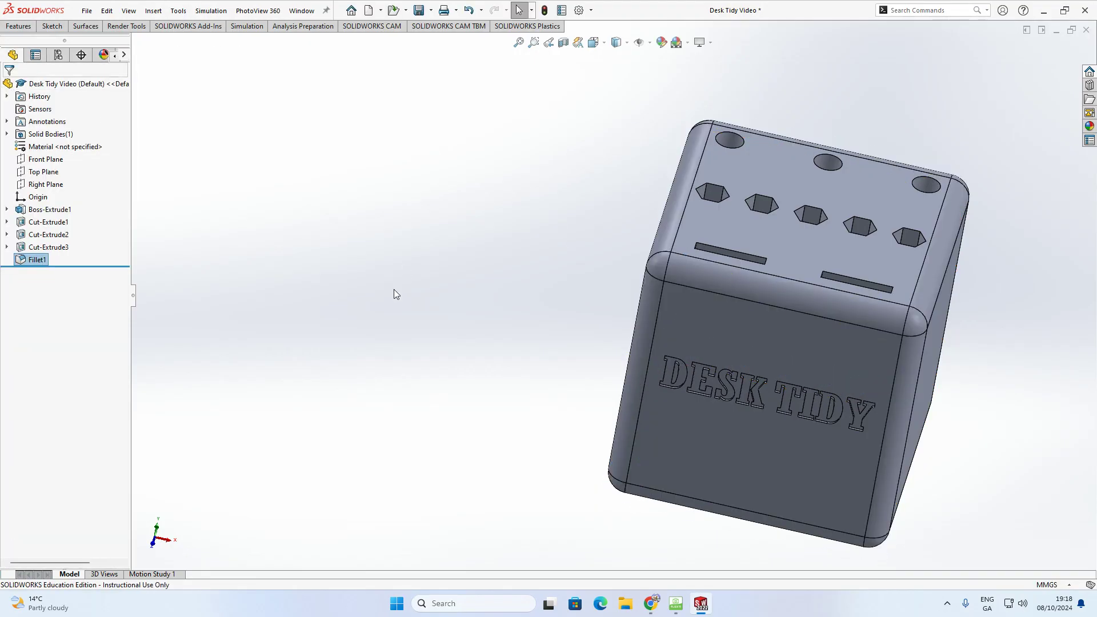
# - Inspect the rounded block from several angles and show it in the Shaded display style without edge lines
pyautogui.moveTo(393, 289); pyautogui.dragTo(543, 364, button='middle')
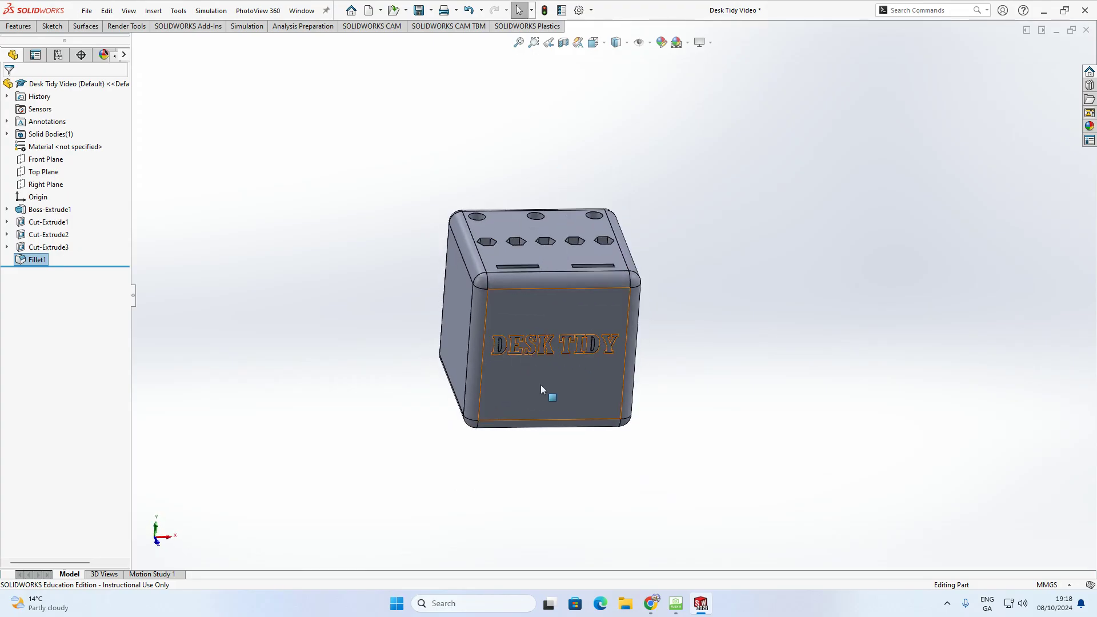
pyautogui.moveTo(541, 385); pyautogui.dragTo(556, 347, button='middle')
pyautogui.moveTo(531, 399); pyautogui.dragTo(573, 427, button='middle')
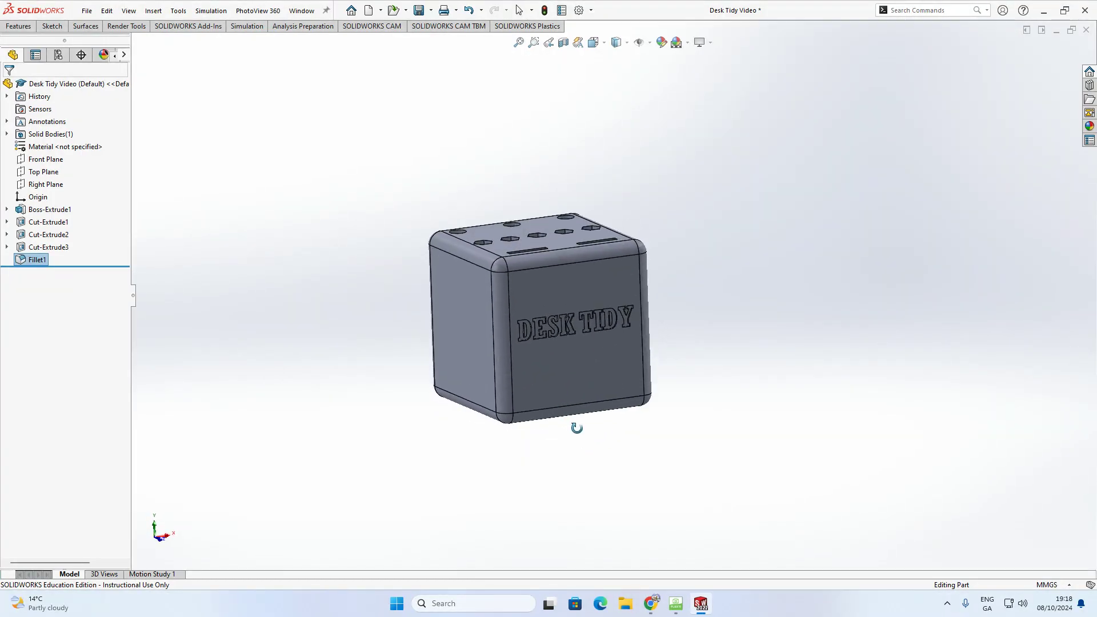
pyautogui.moveTo(547, 279); pyautogui.dragTo(566, 292, button='middle')
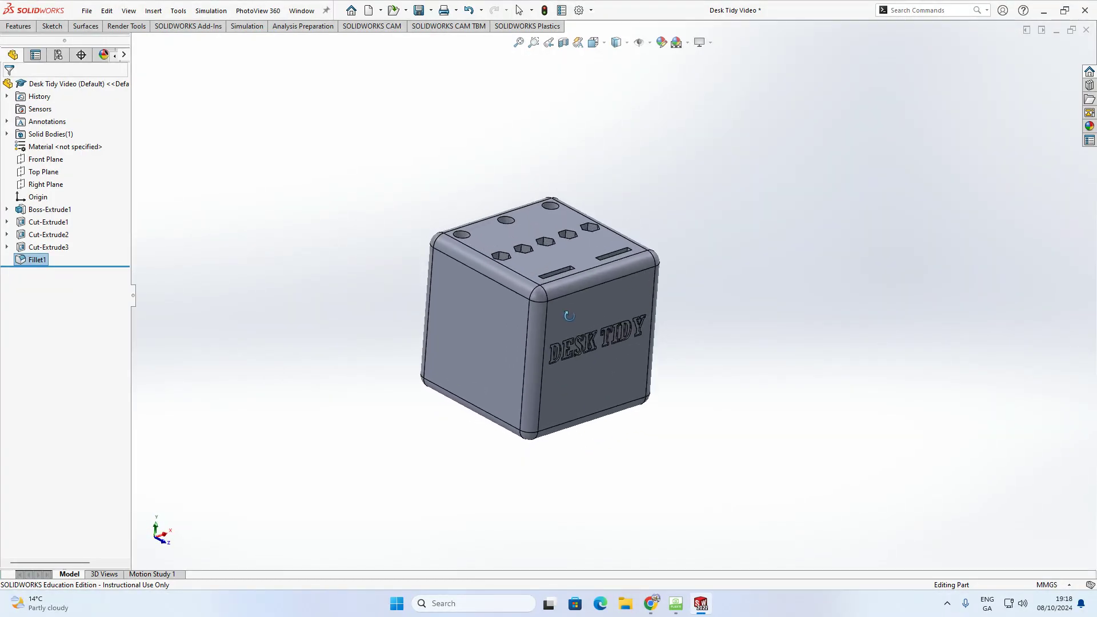
pyautogui.scroll(-4, 517, 335)
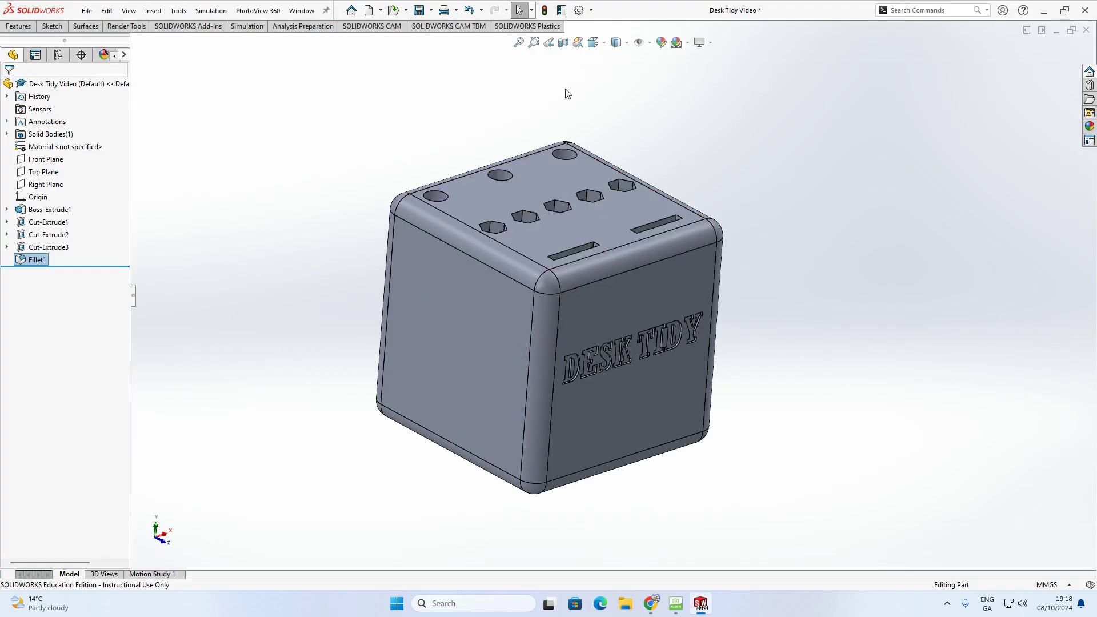
pyautogui.click(627, 44)
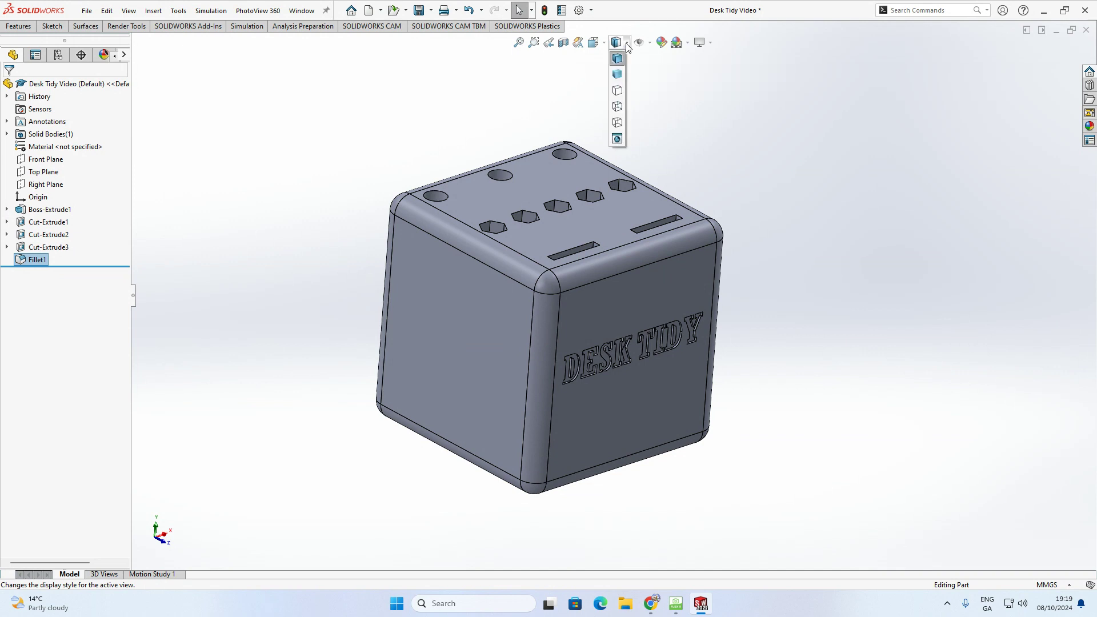
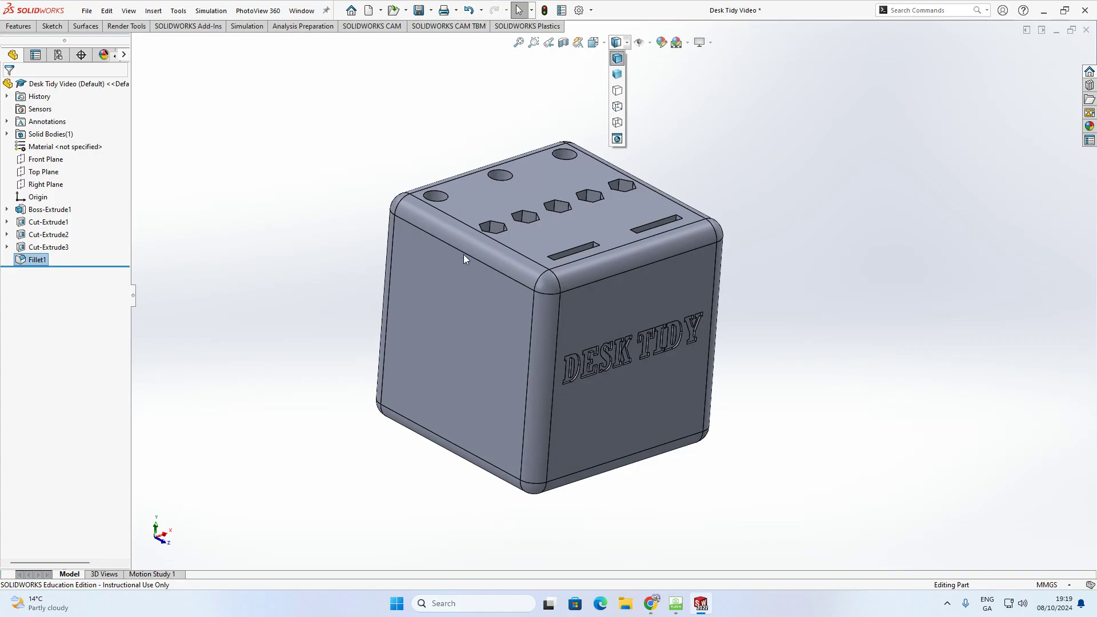
pyautogui.click(617, 74)
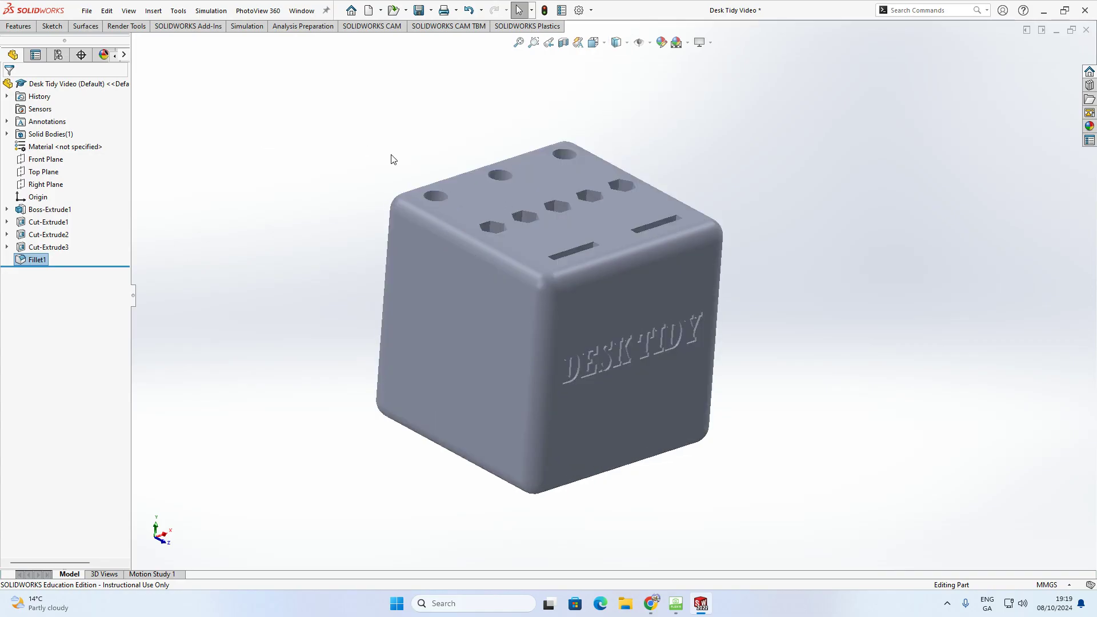
pyautogui.moveTo(392, 159)
pyautogui.mouseDown(button='middle')
pyautogui.moveTo(340, 91)
pyautogui.moveTo(399, 154)
pyautogui.mouseUp(button='middle')
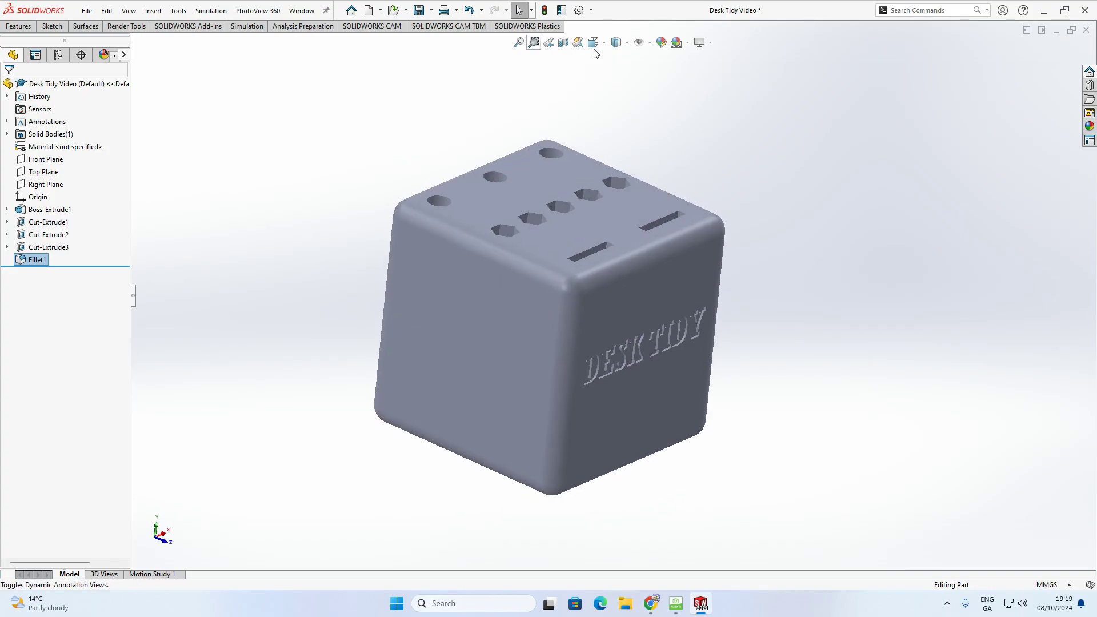
# - Return the block to the Shaded With Edges display style and view its front face
pyautogui.click(616, 42)
pyautogui.click(616, 60)
pyautogui.moveTo(563, 203); pyautogui.dragTo(572, 341, button='middle')
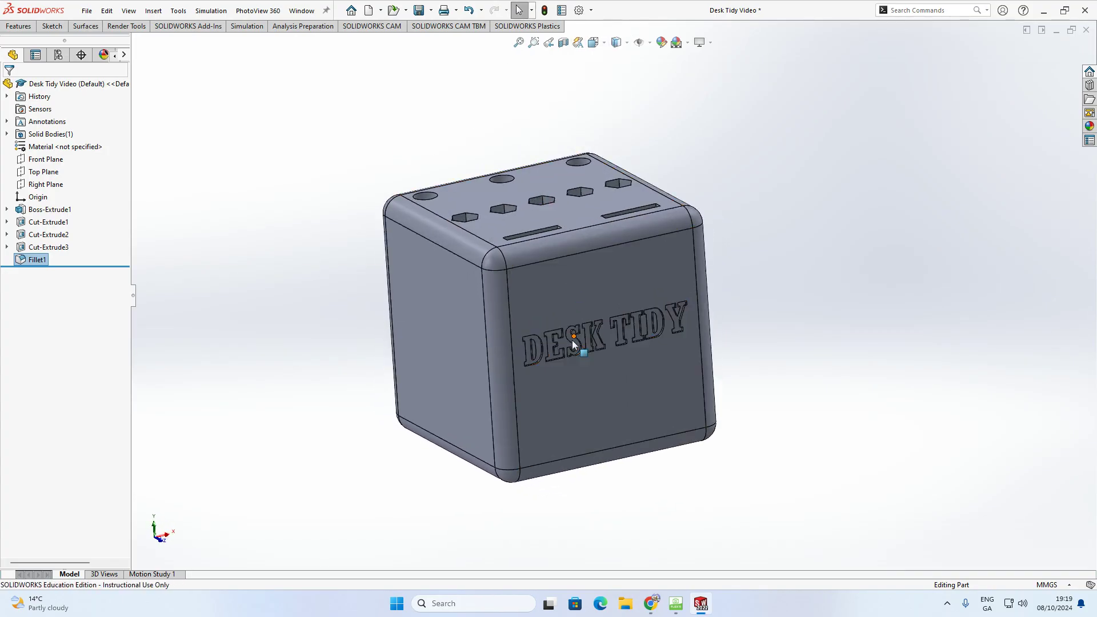
# - View the block in the Hidden Lines Removed and Hidden Lines Visible display styles to examine its internal cuts
pyautogui.click(618, 46)
pyautogui.click(623, 94)
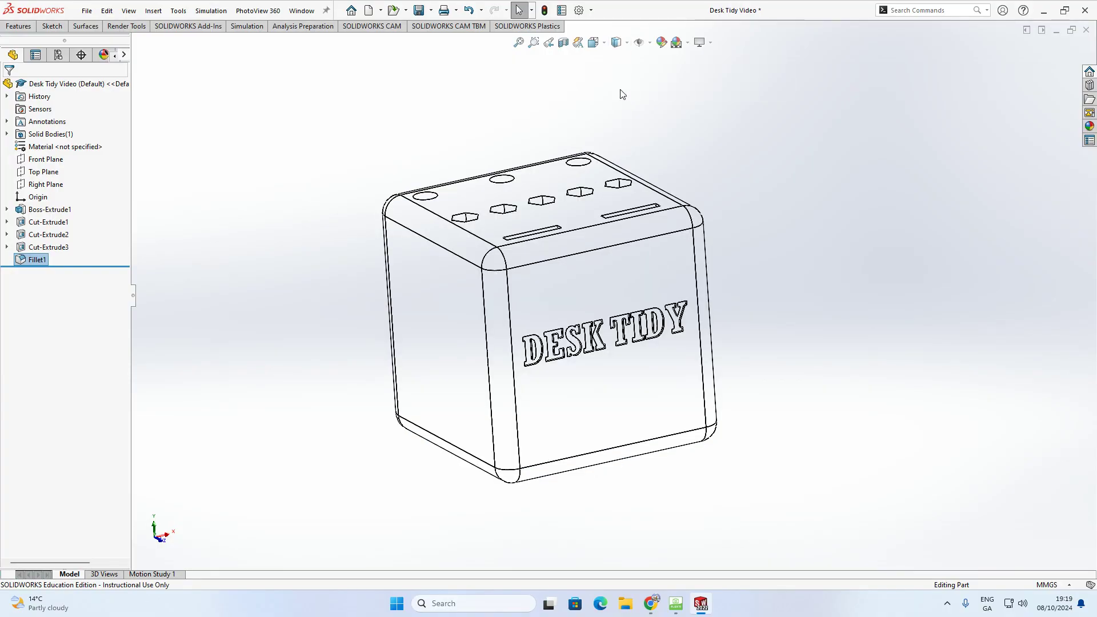
pyautogui.click(616, 42)
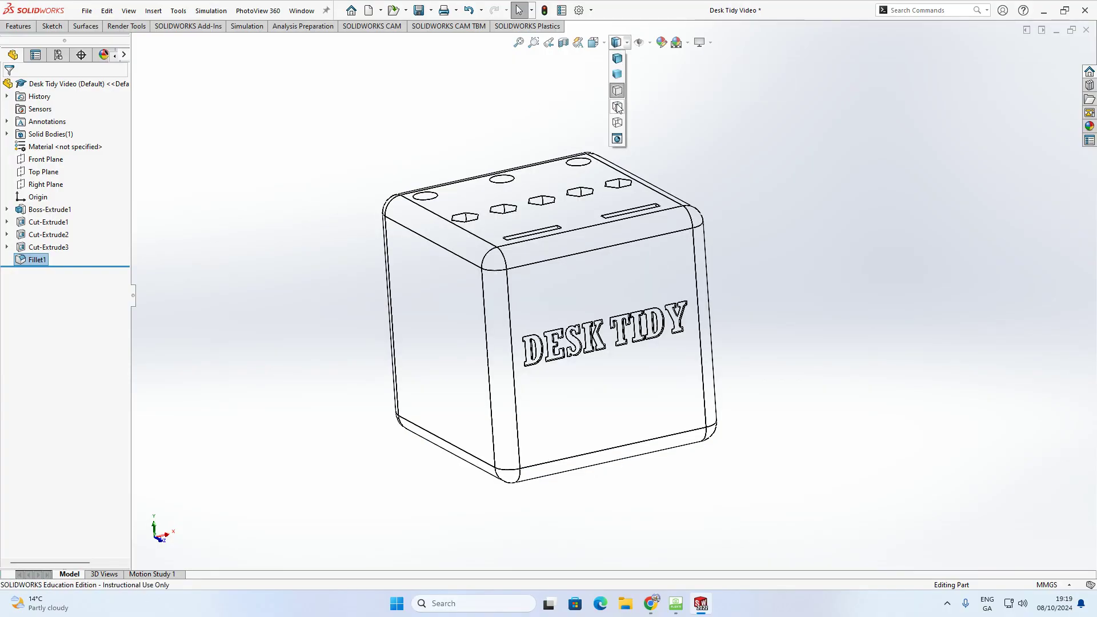
pyautogui.click(617, 107)
pyautogui.moveTo(423, 108); pyautogui.dragTo(482, 108, button='middle')
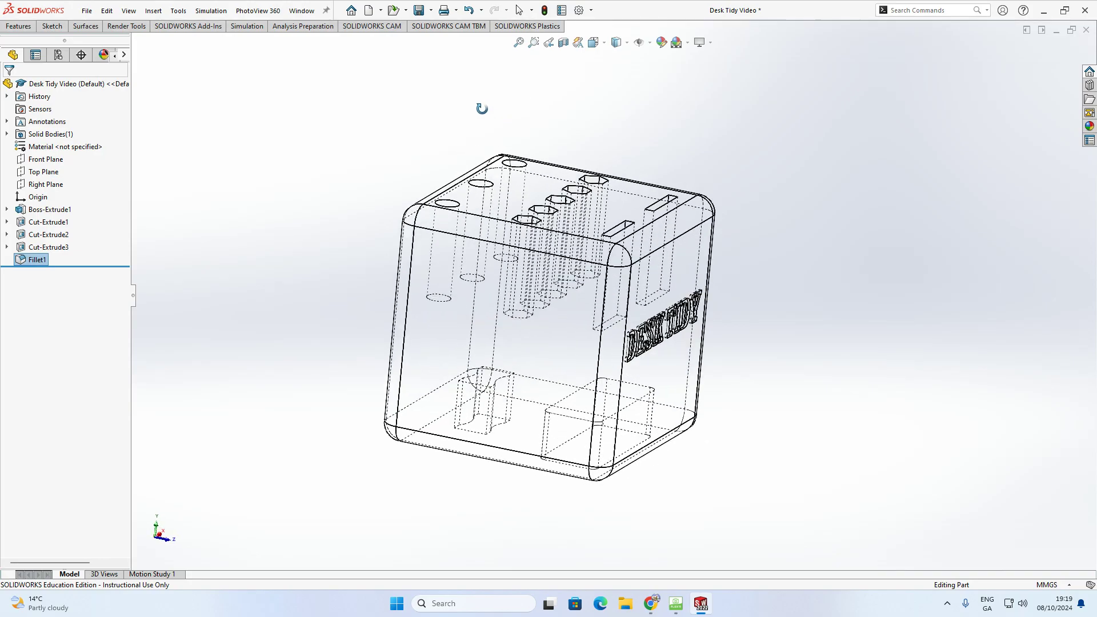
# - View the block in the Wireframe display style and return it to Shaded With Edges
pyautogui.click(616, 41)
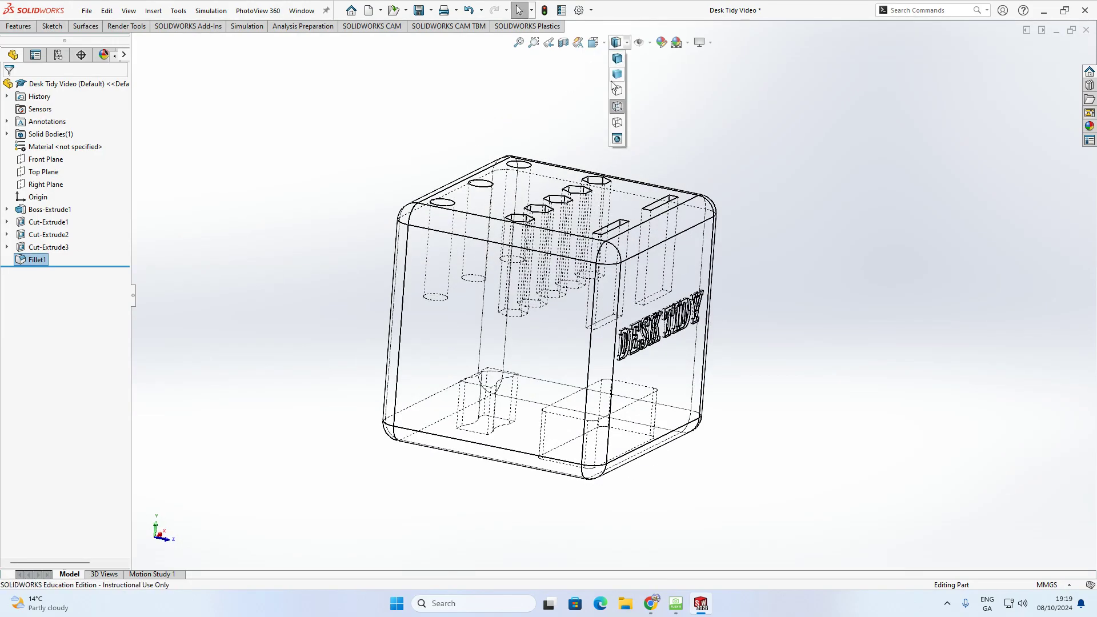
pyautogui.click(617, 123)
pyautogui.moveTo(489, 123); pyautogui.dragTo(455, 145, button='middle')
pyautogui.click(616, 42)
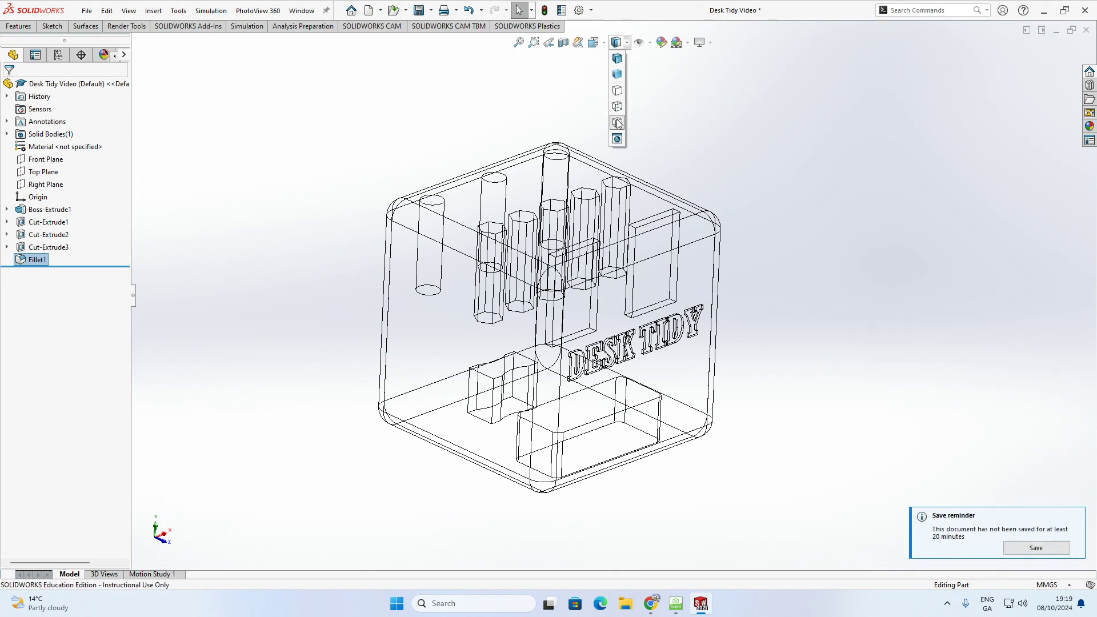
pyautogui.click(621, 59)
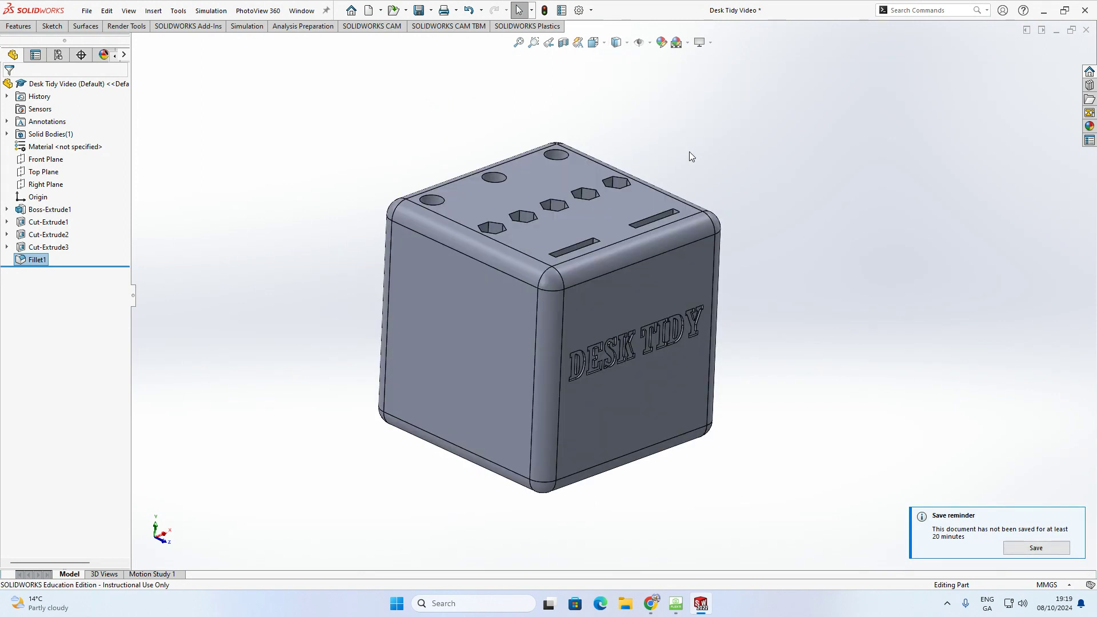
pyautogui.moveTo(599, 216)
pyautogui.mouseDown(button='middle')
pyautogui.moveTo(591, 152)
pyautogui.moveTo(600, 199)
pyautogui.mouseUp(button='middle')
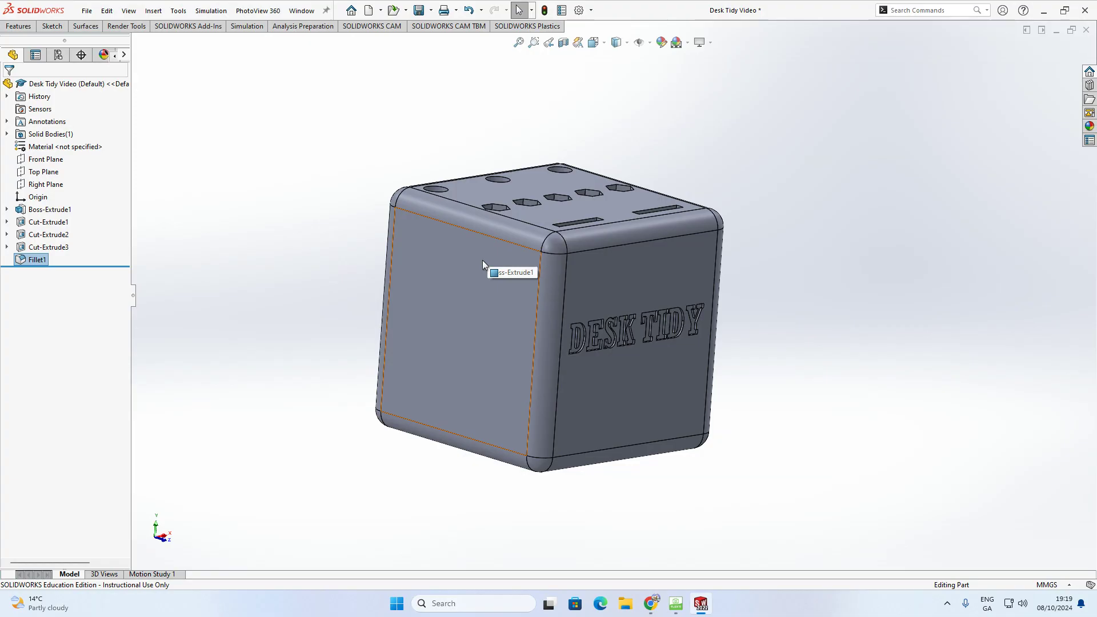
# - Open the appearance settings for the whole Desk Tidy Video part from one of its side faces
pyautogui.click(355, 137)
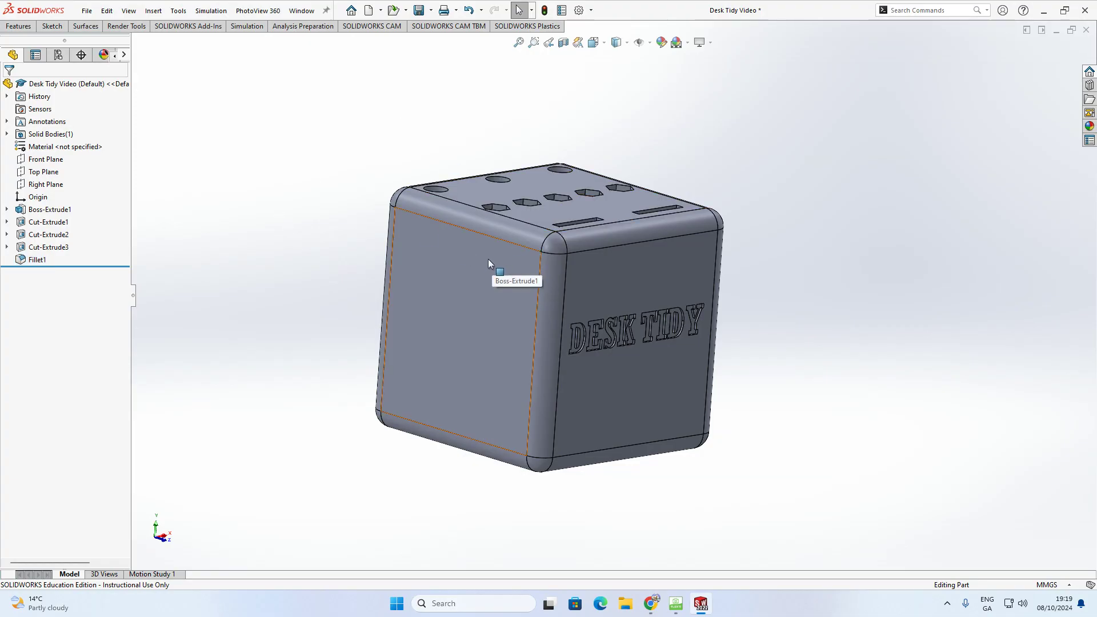
pyautogui.click(455, 249)
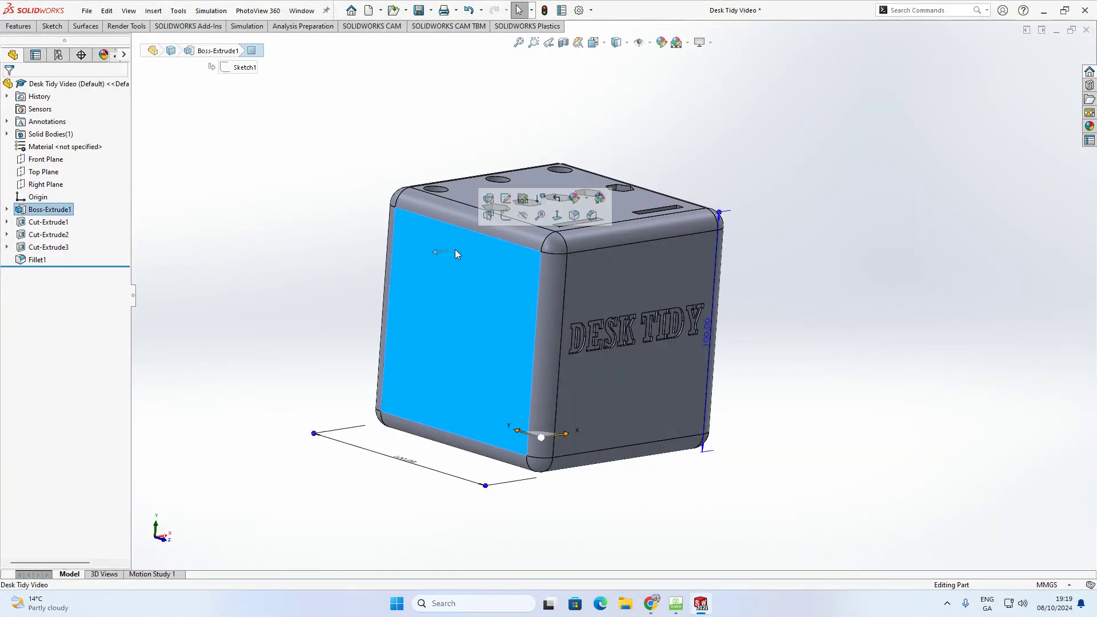
pyautogui.press('Escape')
pyautogui.click(463, 293)
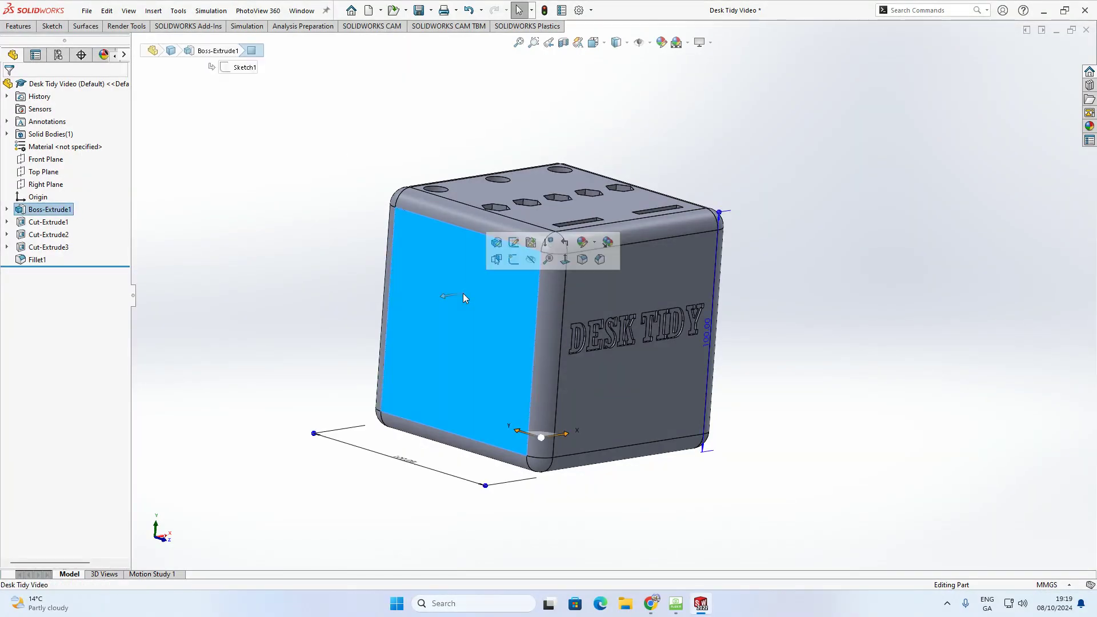
pyautogui.click(594, 244)
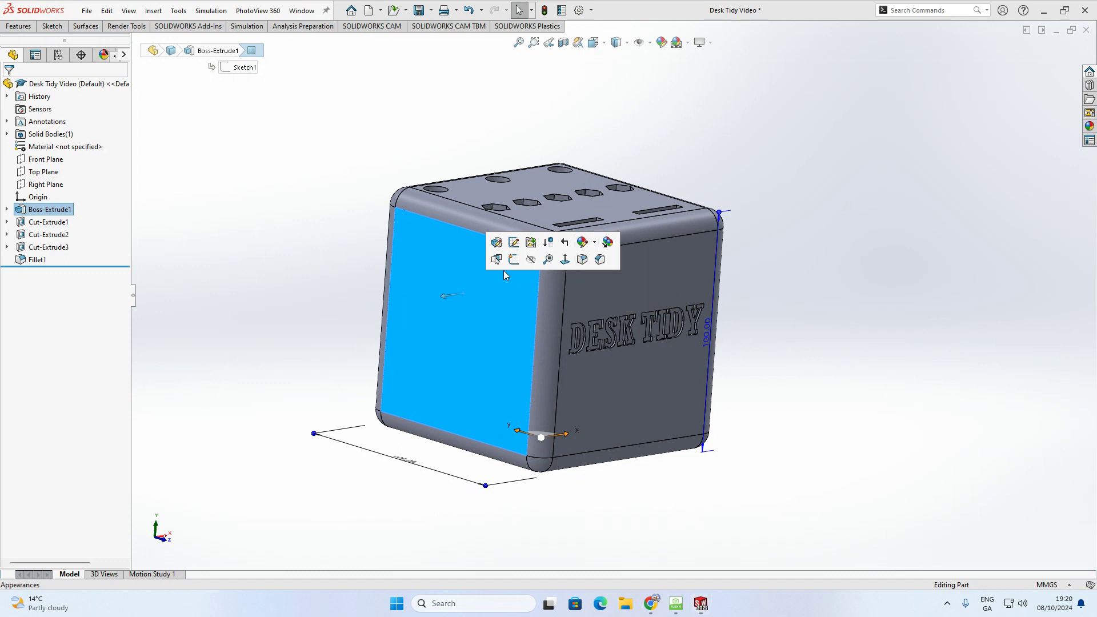
pyautogui.click(596, 244)
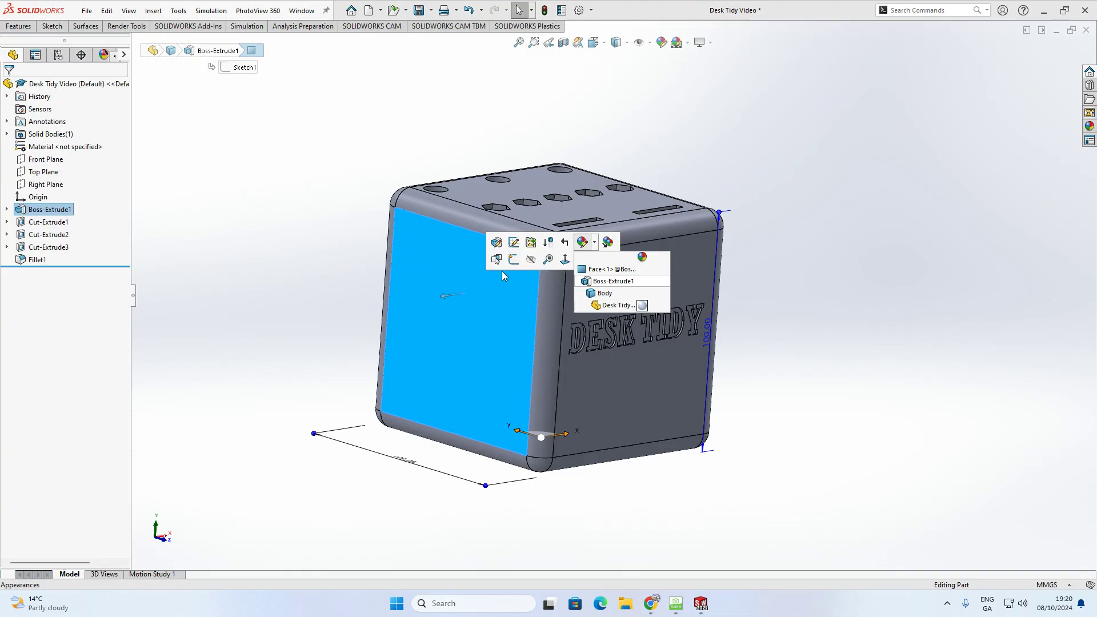
pyautogui.click(620, 305)
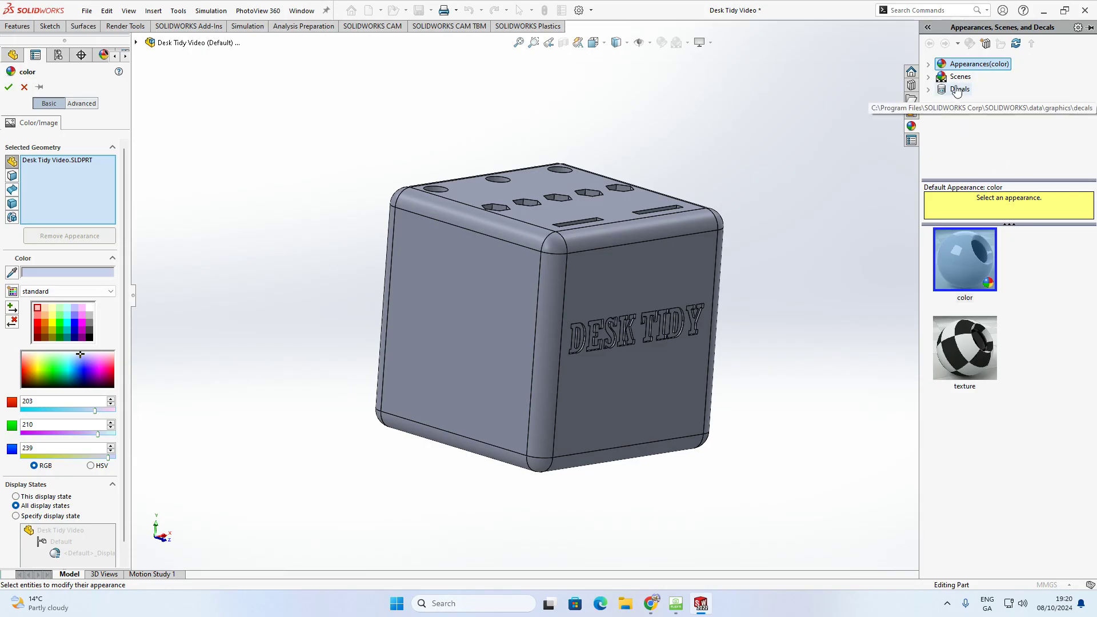
# - Open the Oak collection of wood appearances within the Organic category
pyautogui.click(927, 65)
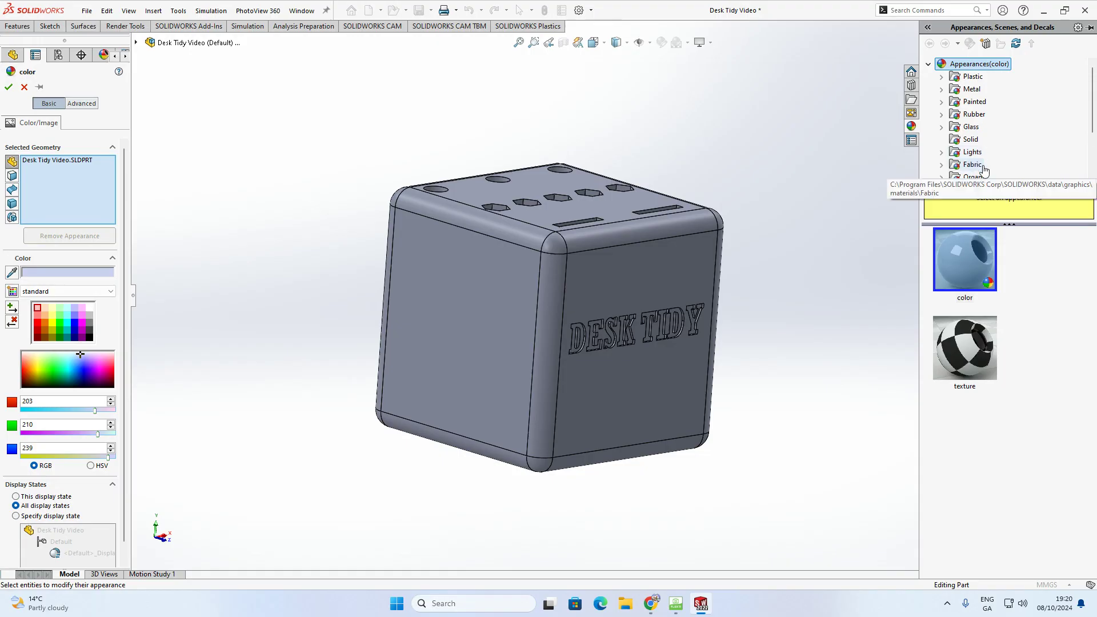
pyautogui.scroll(-2, 1024, 141)
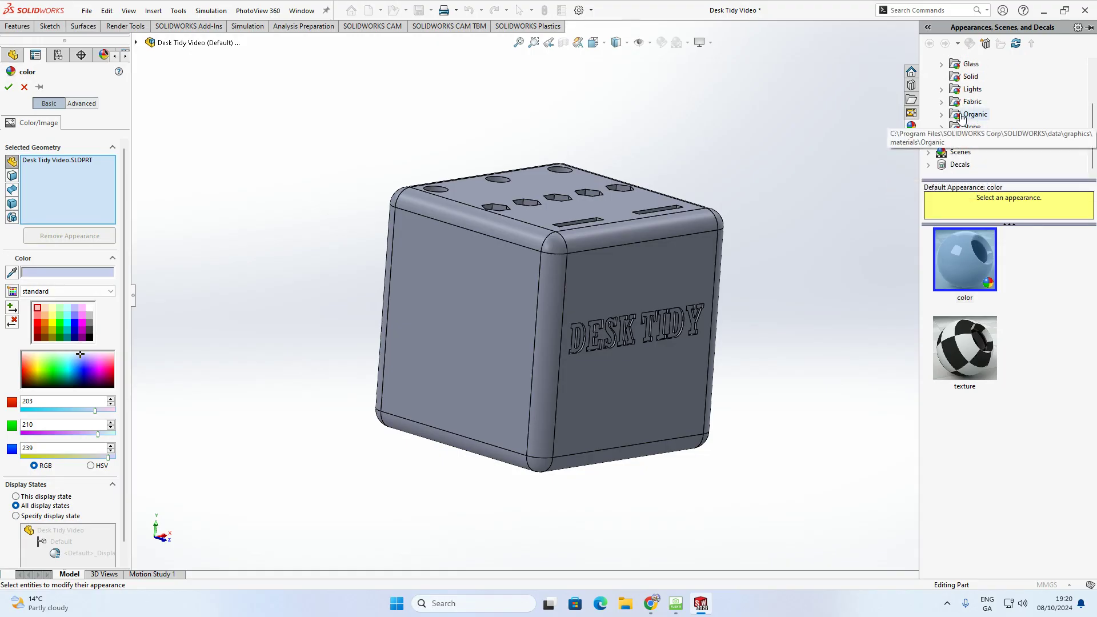
pyautogui.click(941, 114)
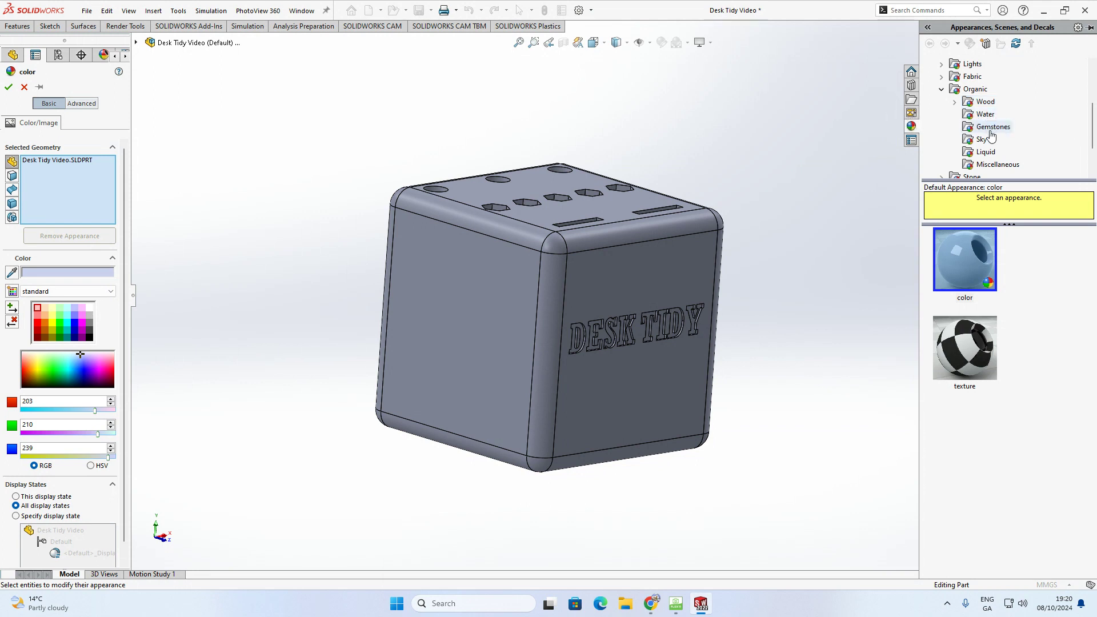
pyautogui.click(954, 102)
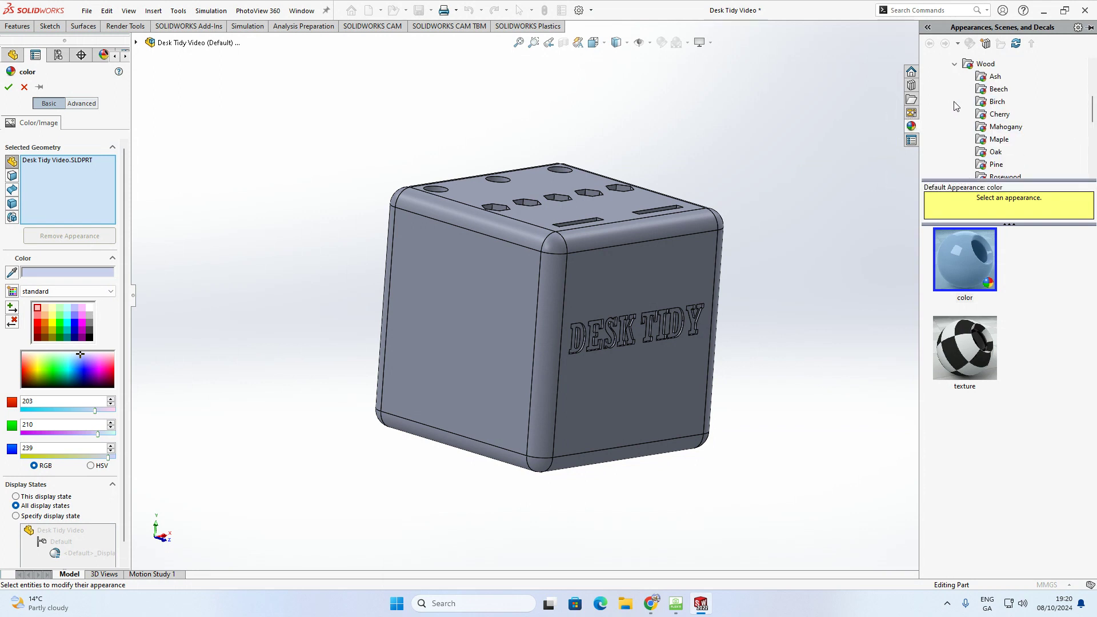
pyautogui.click(996, 152)
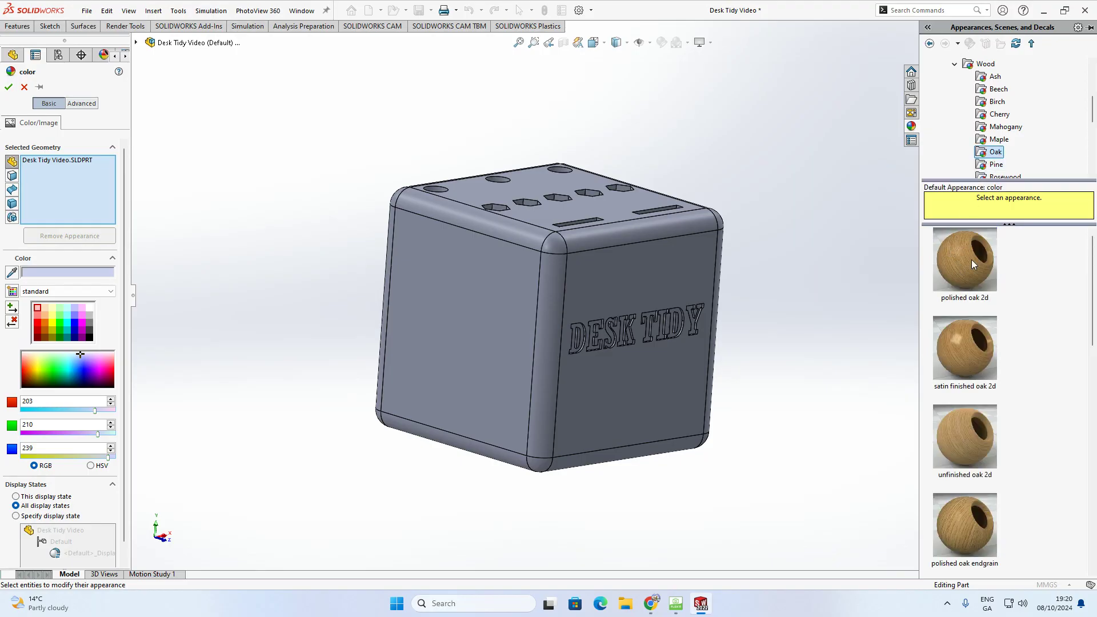
# - Try the polished oak 2d and unfinished oak 2d appearances on the whole part
pyautogui.click(958, 265)
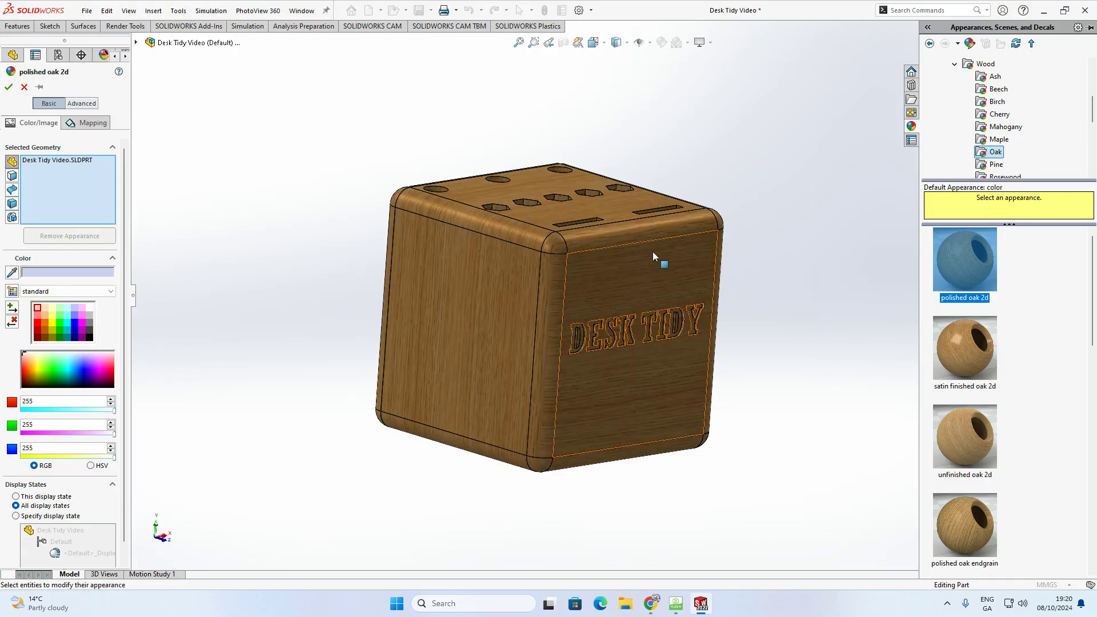
pyautogui.click(980, 349)
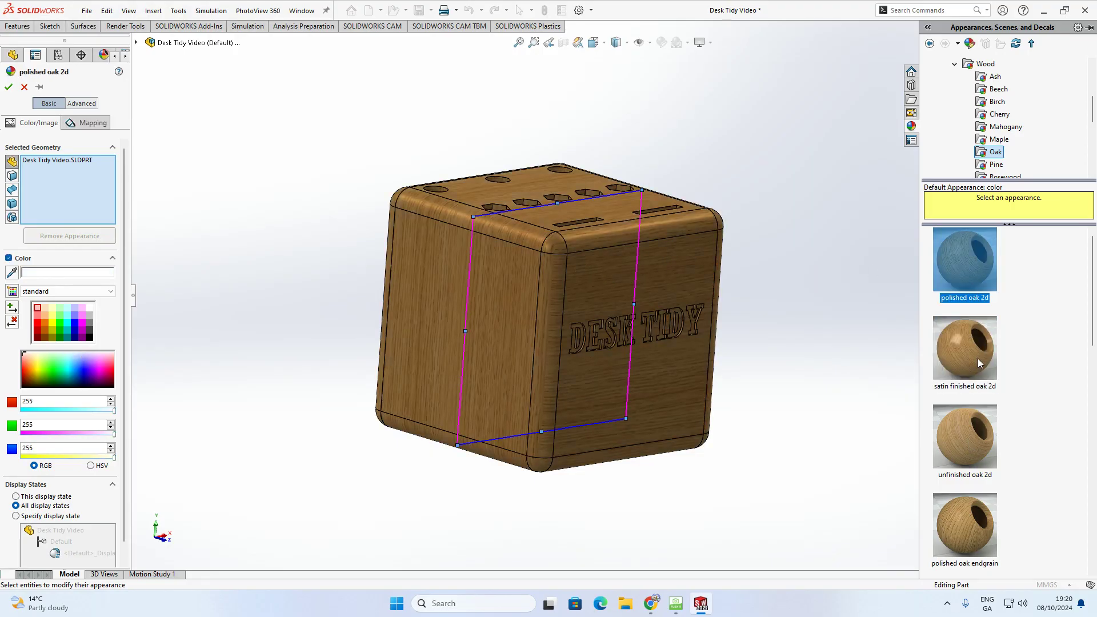
pyautogui.click(964, 271)
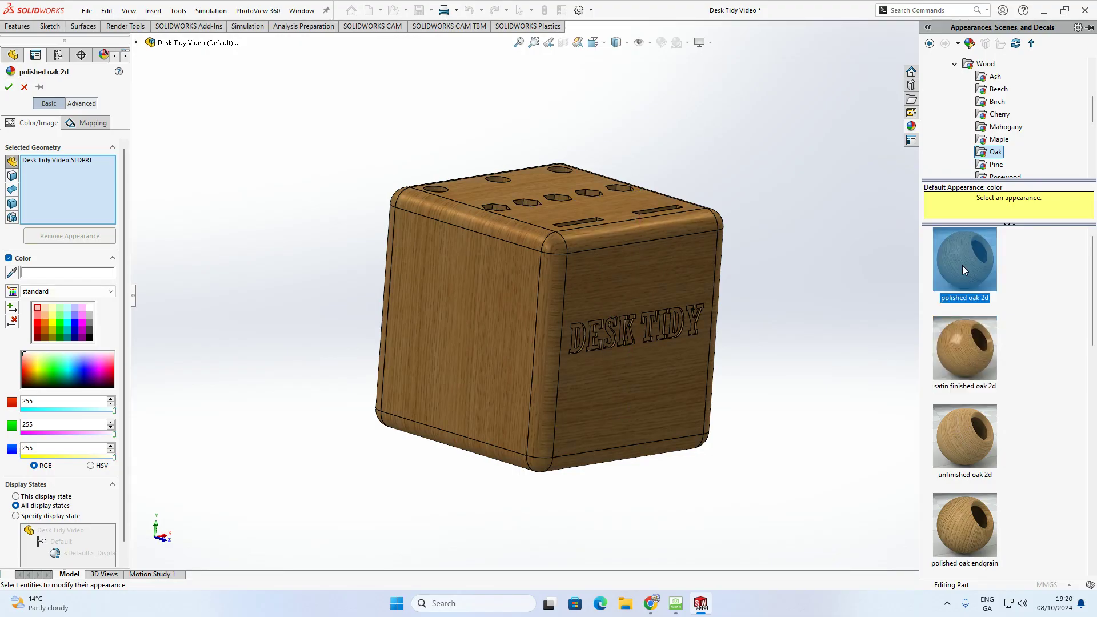
pyautogui.click(980, 441)
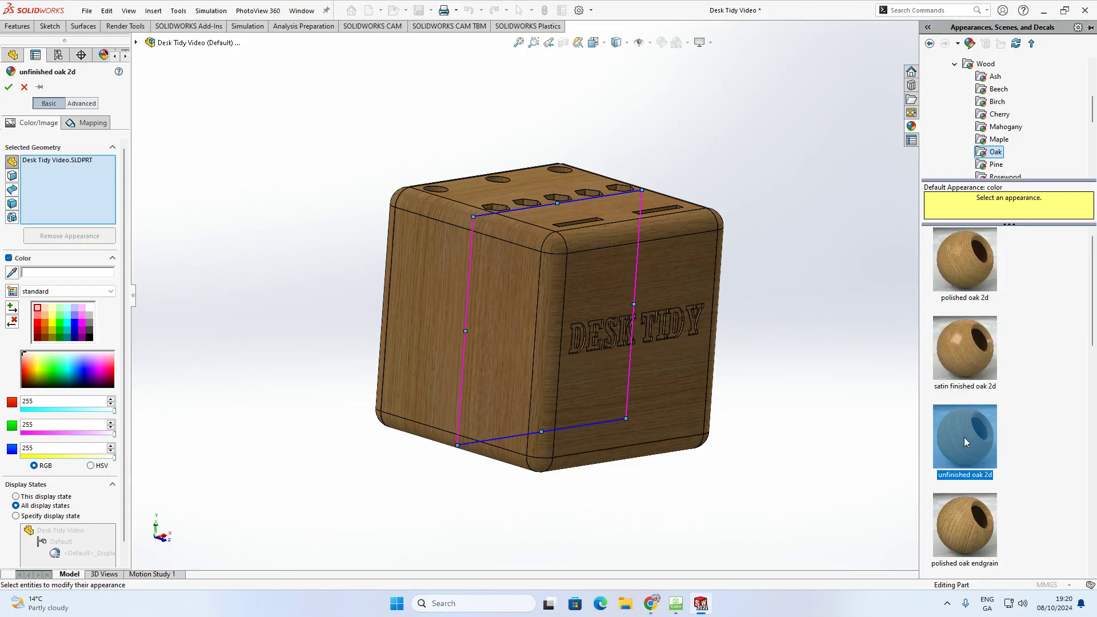
# - Try the polished and satin finished oak endgrain, polished oak, polished japanese oak, unfinished oak and varnished japanese oak appearances on the part
pyautogui.scroll(-3, 998, 445)
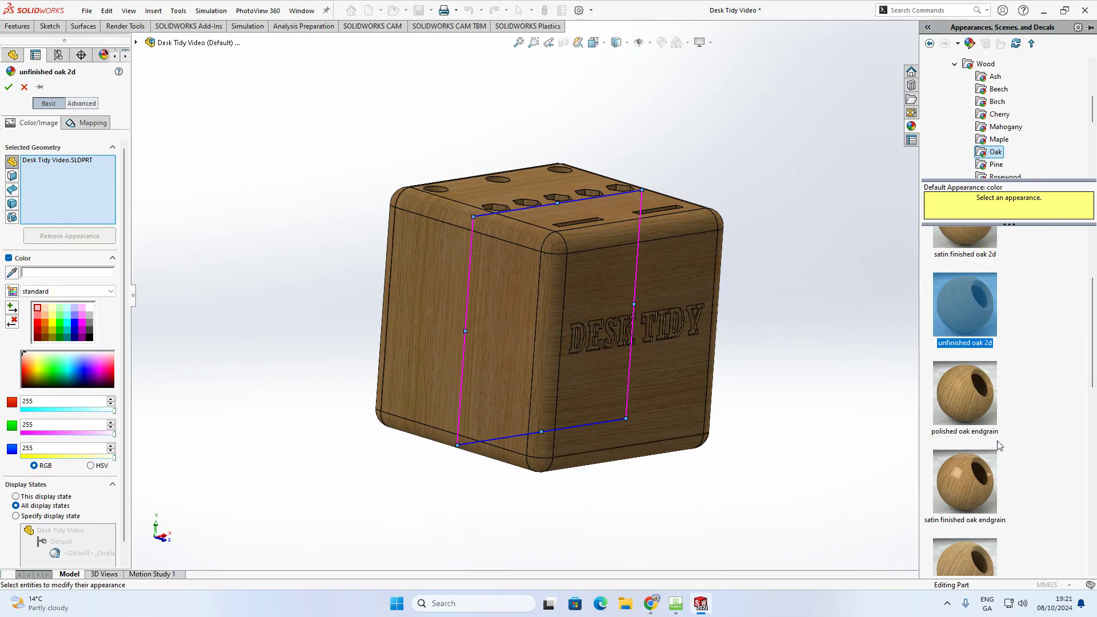
pyautogui.click(975, 404)
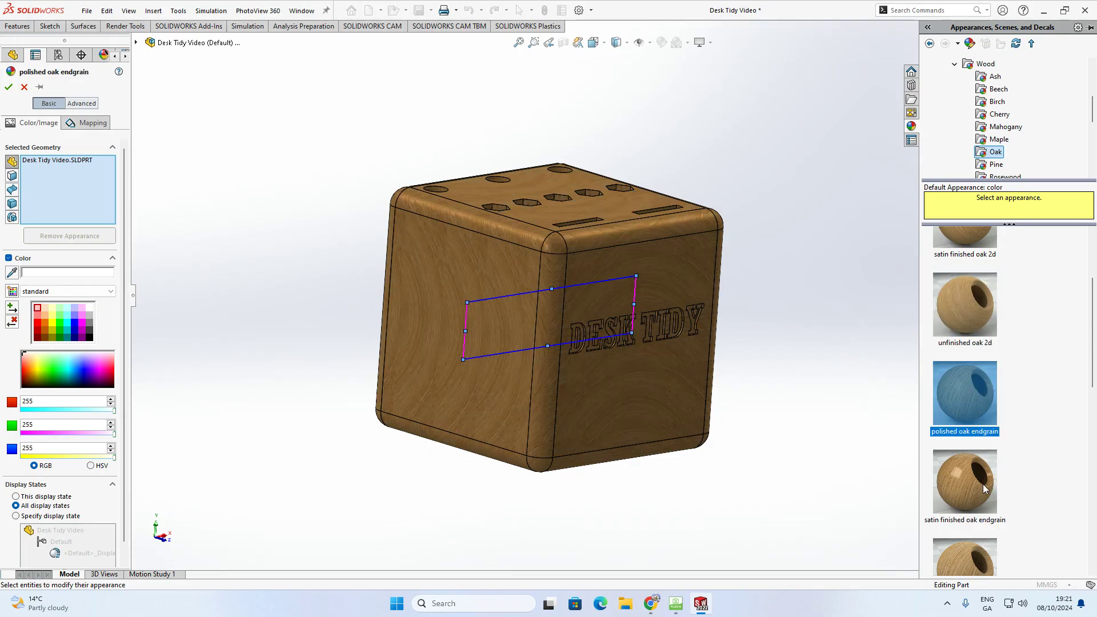
pyautogui.moveTo(984, 489)
pyautogui.click(978, 503)
pyautogui.scroll(-2, 978, 503)
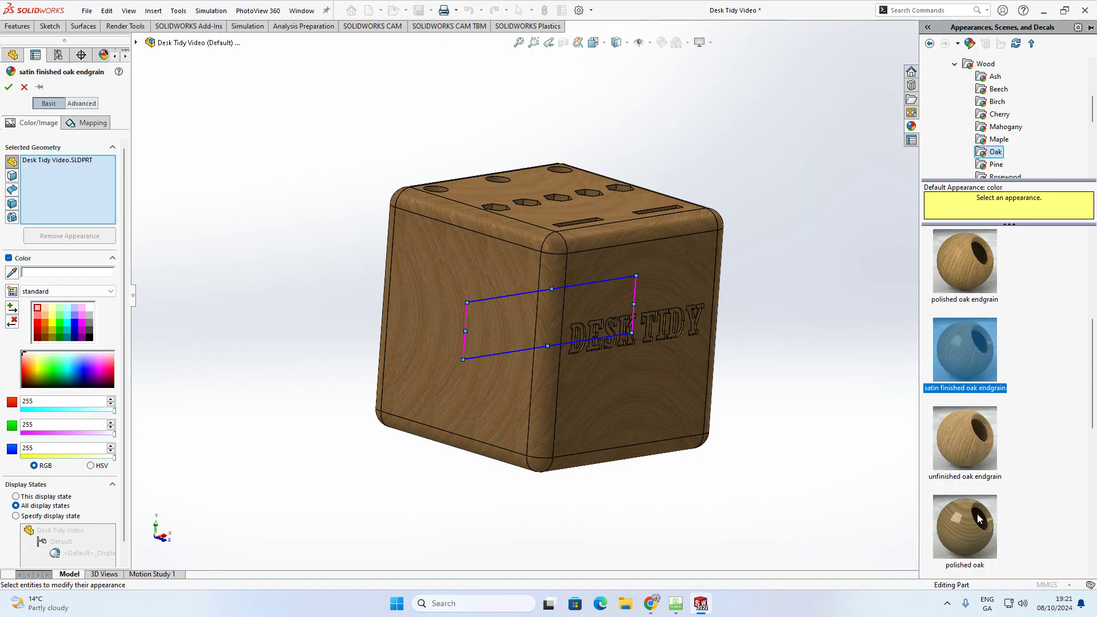
pyautogui.click(978, 521)
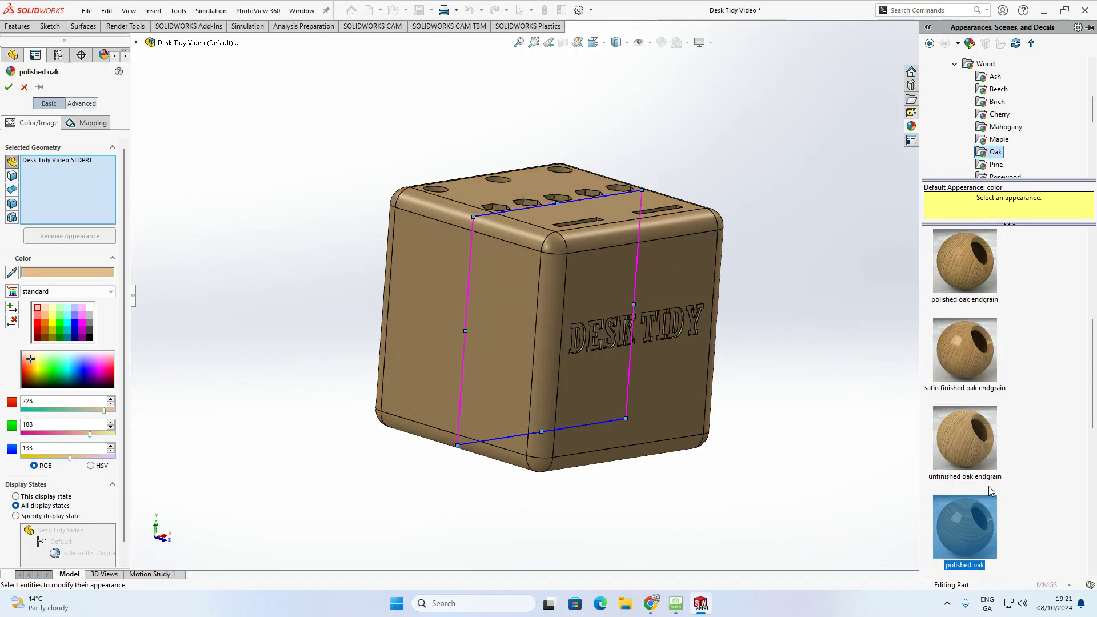
pyautogui.scroll(-2, 978, 506)
pyautogui.click(970, 498)
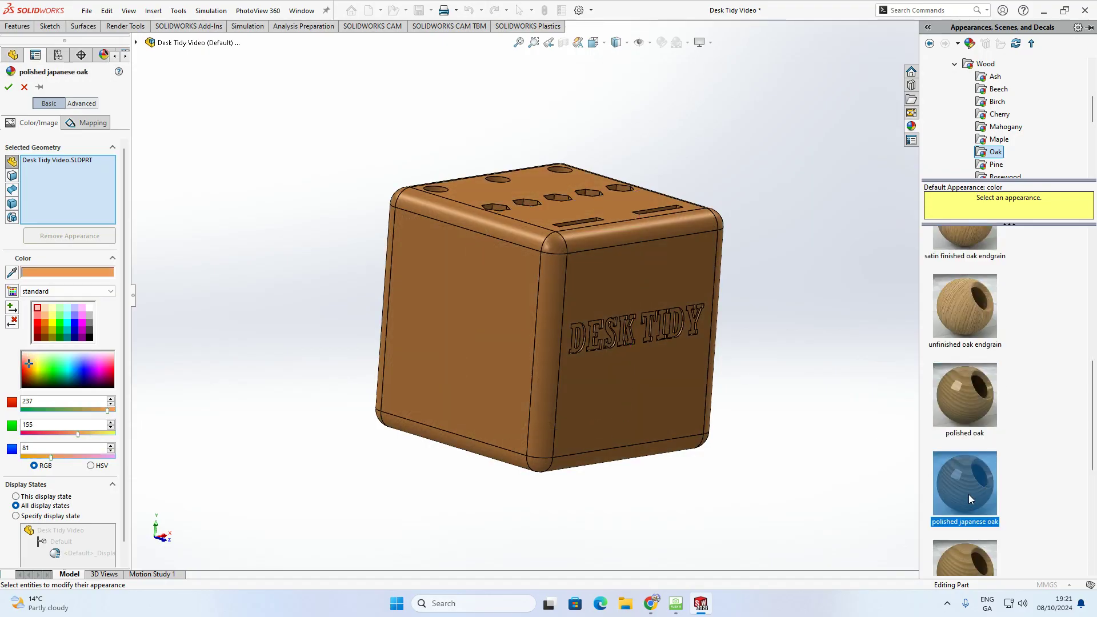
pyautogui.click(965, 554)
pyautogui.scroll(-5, 968, 503)
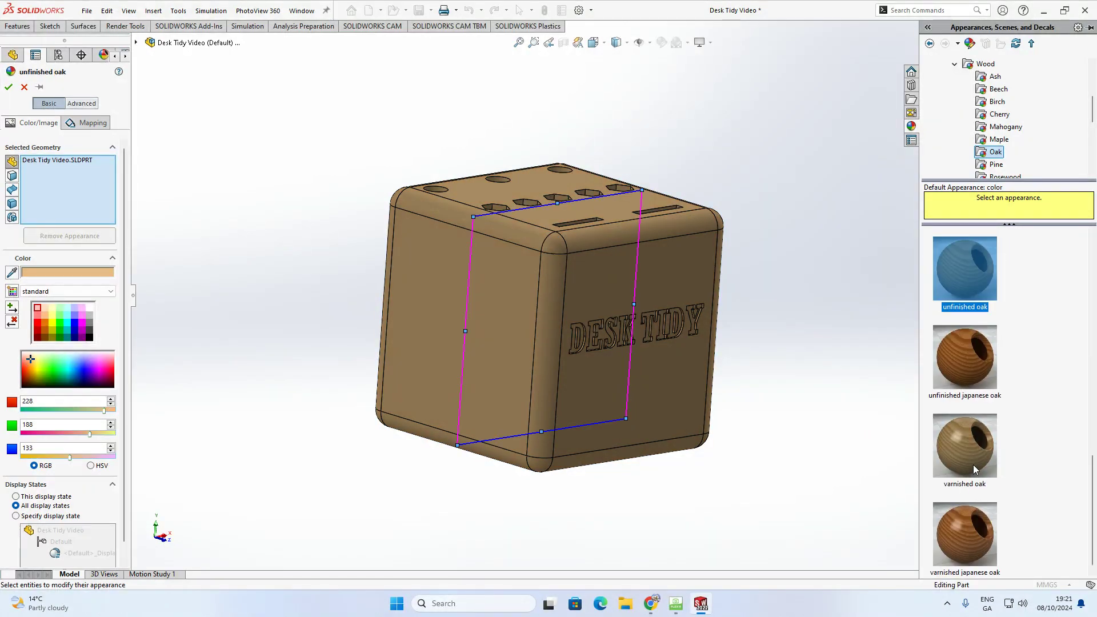
pyautogui.click(973, 465)
pyautogui.click(975, 528)
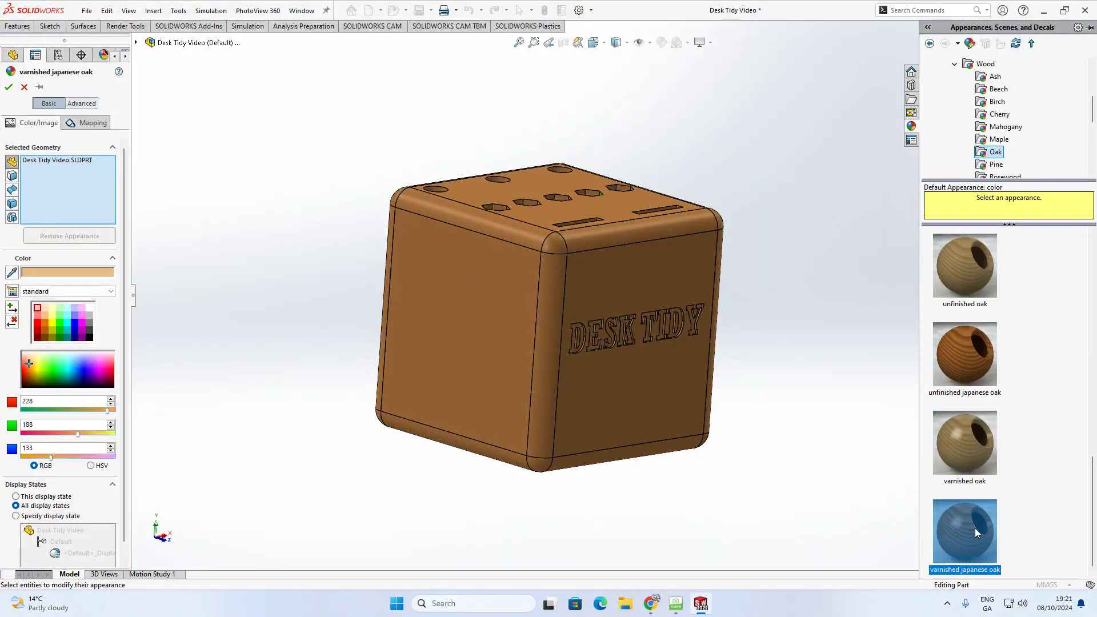
# - Apply the satin finished oak endgrain appearance to the whole part and accept it
pyautogui.scroll(5, 971, 460)
pyautogui.click(961, 326)
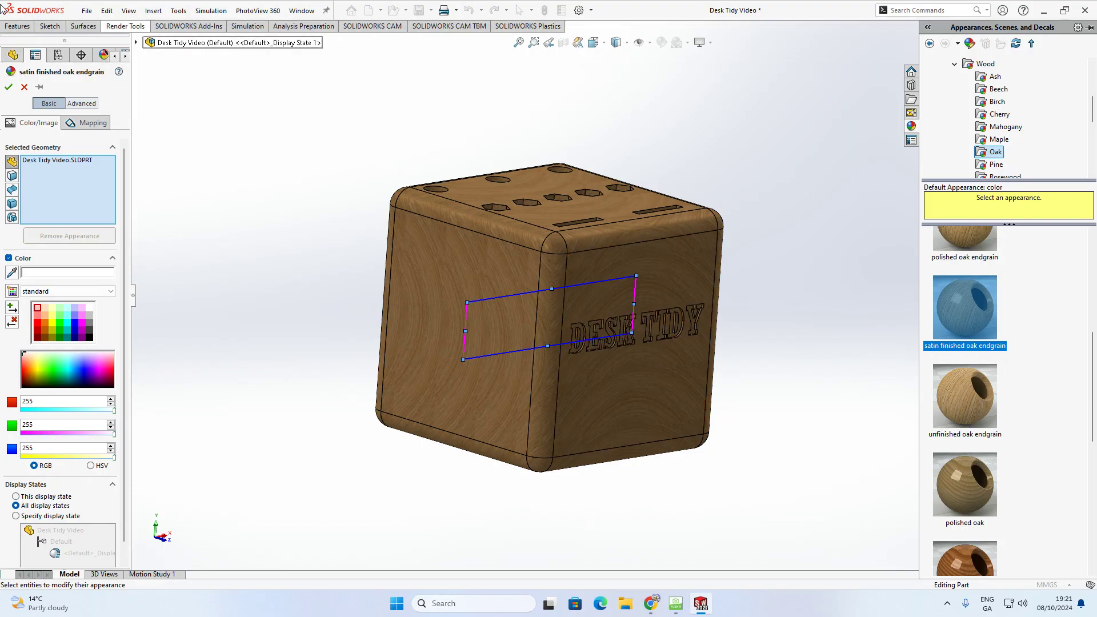
pyautogui.click(9, 87)
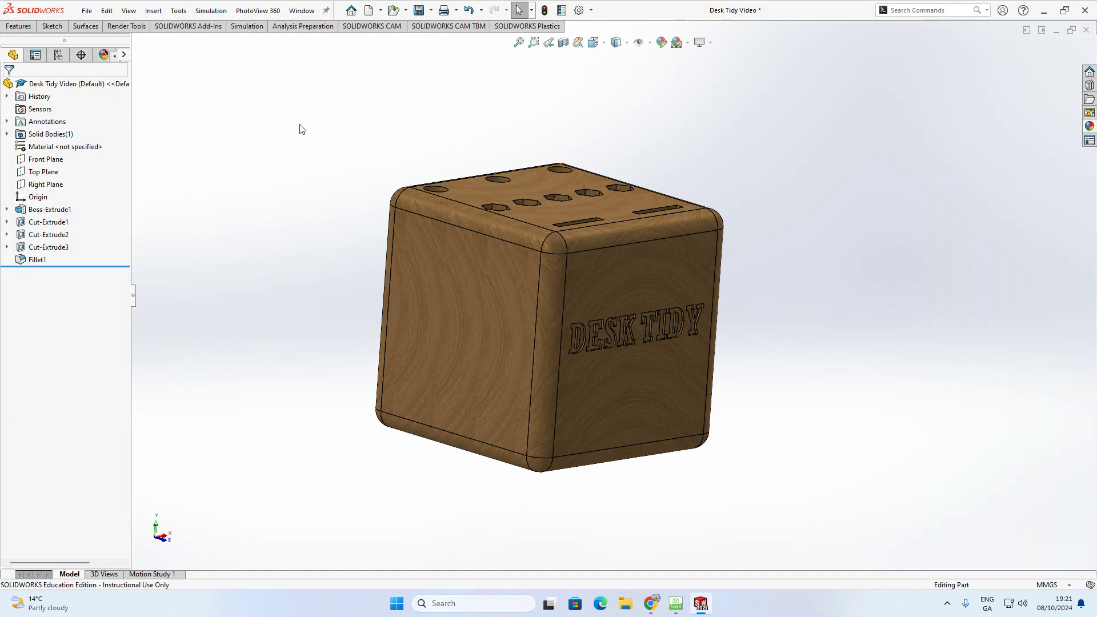
# - Inspect the oak block from several angles and show it in the Shaded display style without edge lines
pyautogui.moveTo(595, 113)
pyautogui.mouseDown(button='middle')
pyautogui.moveTo(462, 138)
pyautogui.moveTo(576, 117)
pyautogui.mouseUp(button='middle')
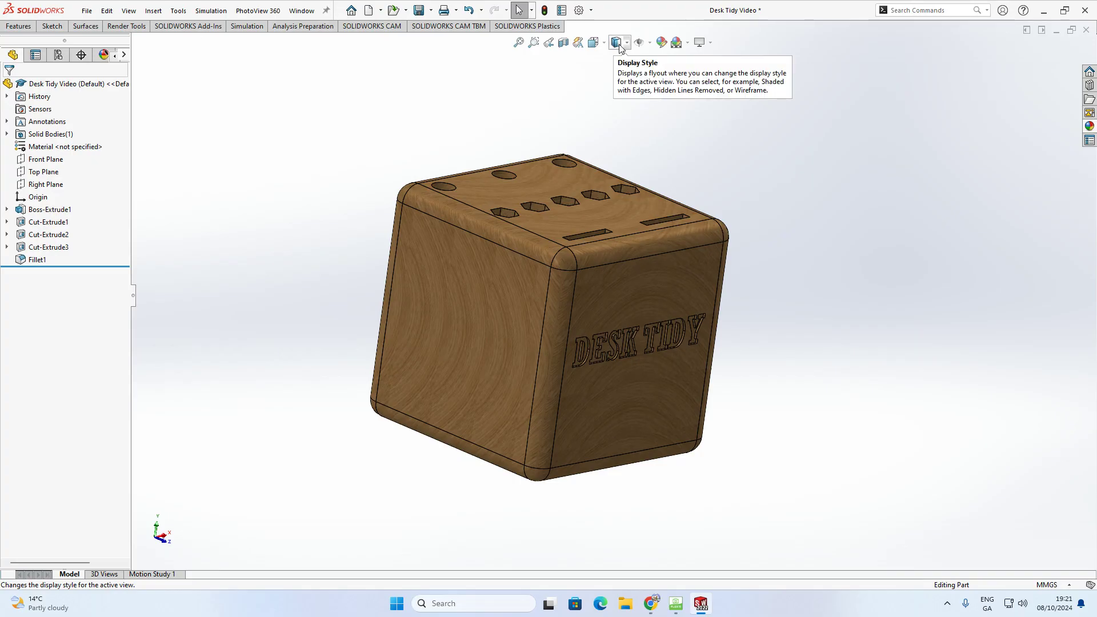
pyautogui.moveTo(600, 264); pyautogui.dragTo(539, 327, button='middle')
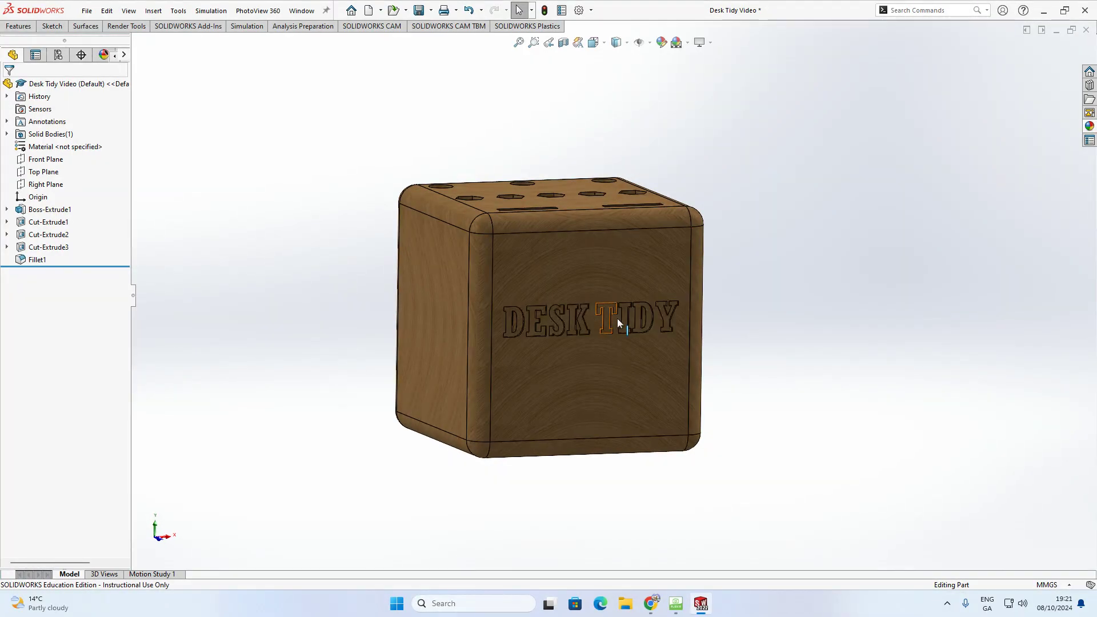
pyautogui.moveTo(575, 262); pyautogui.dragTo(608, 217, button='middle')
pyautogui.click(627, 43)
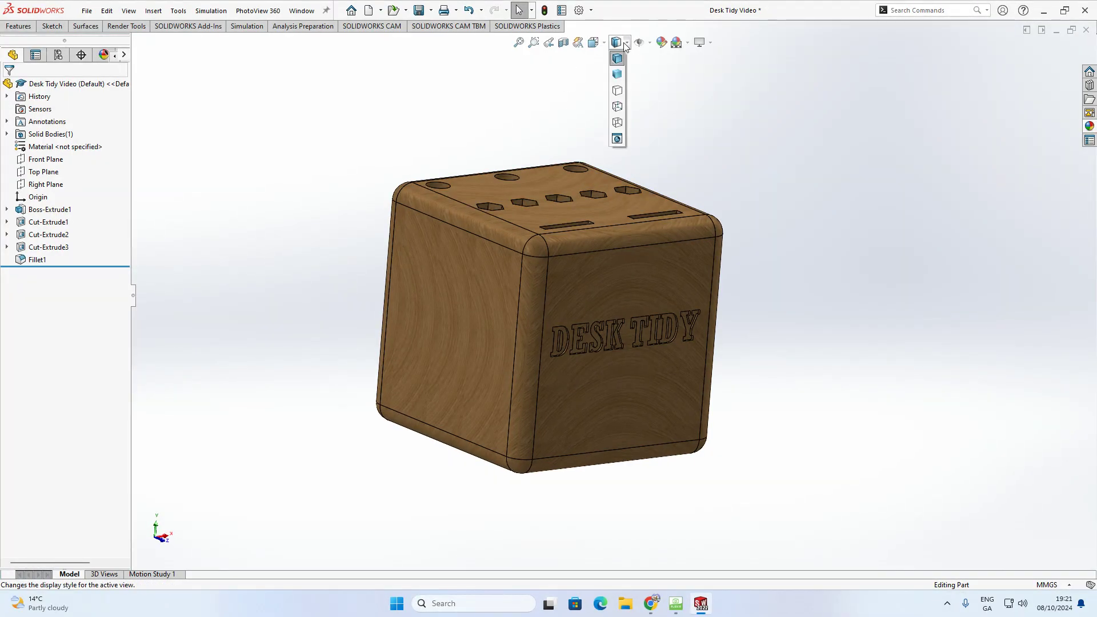
pyautogui.click(617, 73)
pyautogui.moveTo(663, 182)
pyautogui.mouseDown(button='middle')
pyautogui.moveTo(693, 125)
pyautogui.moveTo(656, 110)
pyautogui.moveTo(673, 123)
pyautogui.mouseUp(button='middle')
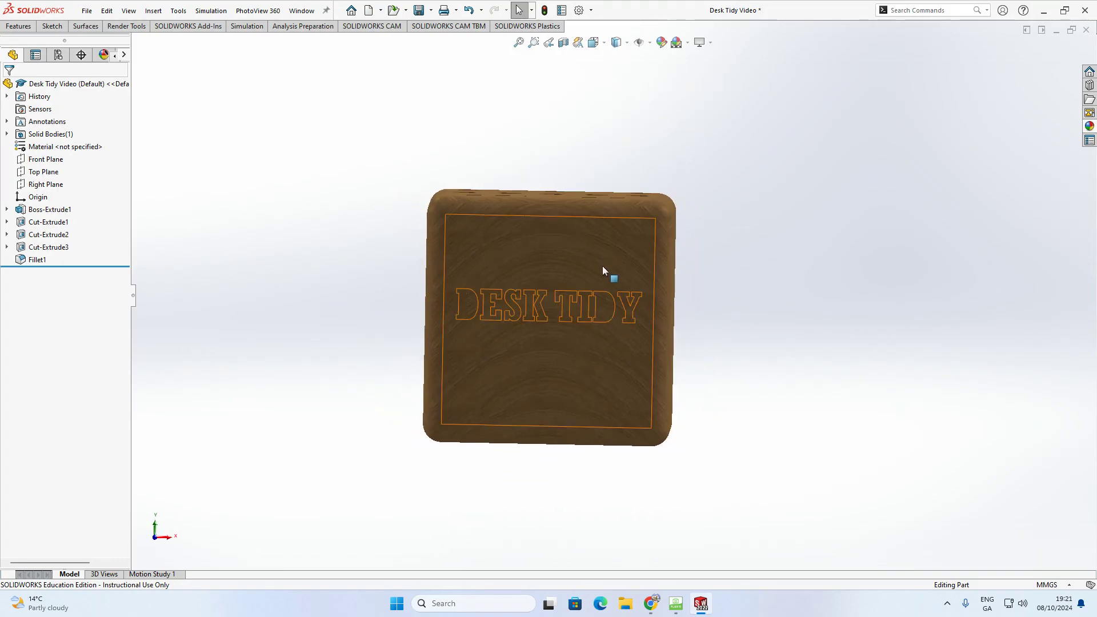
# - Roll the feature history back to just after the top slots cut, inspect the block, and roll it forward to the end
pyautogui.moveTo(380, 265); pyautogui.dragTo(436, 319, button='middle')
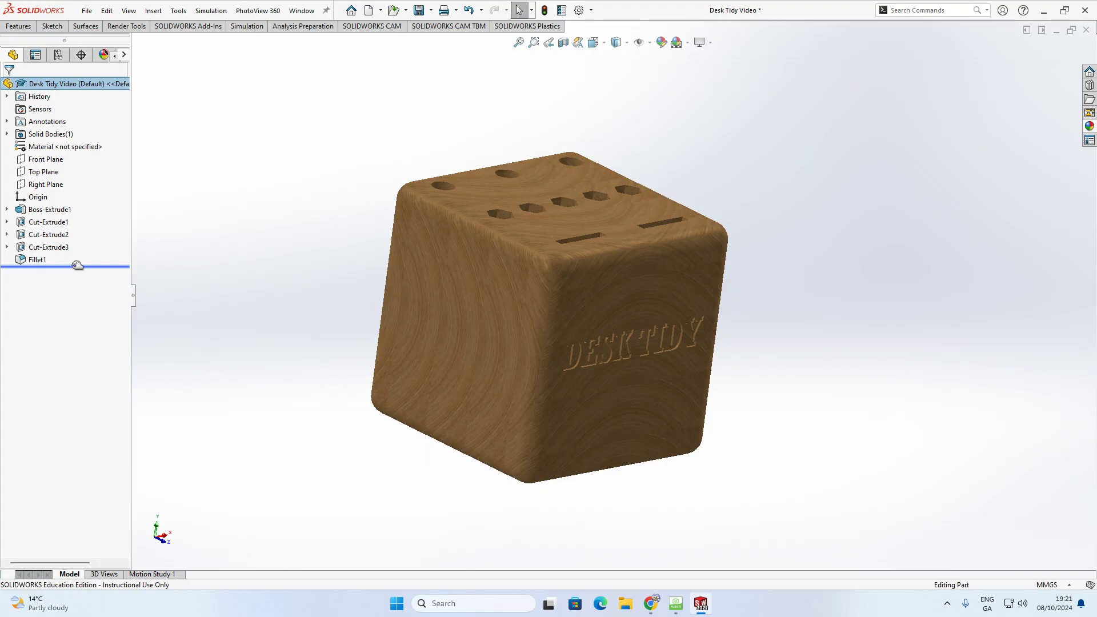
pyautogui.moveTo(77, 265); pyautogui.dragTo(107, 231)
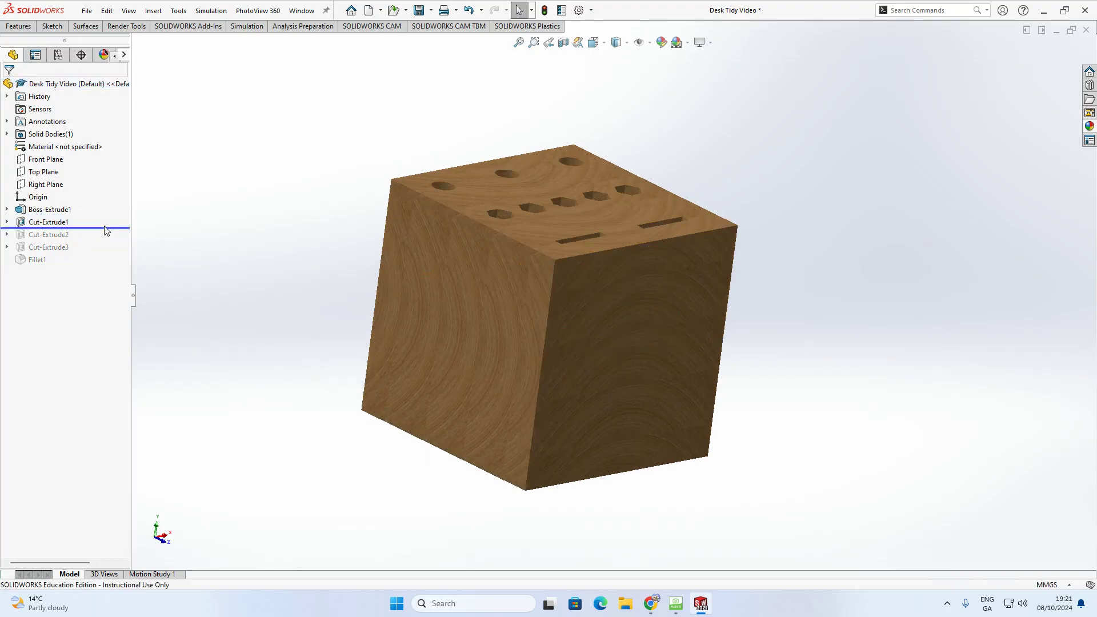
pyautogui.moveTo(365, 336); pyautogui.dragTo(365, 223, button='middle')
pyautogui.moveTo(116, 228); pyautogui.dragTo(123, 264)
pyautogui.moveTo(192, 256); pyautogui.dragTo(501, 318, button='middle')
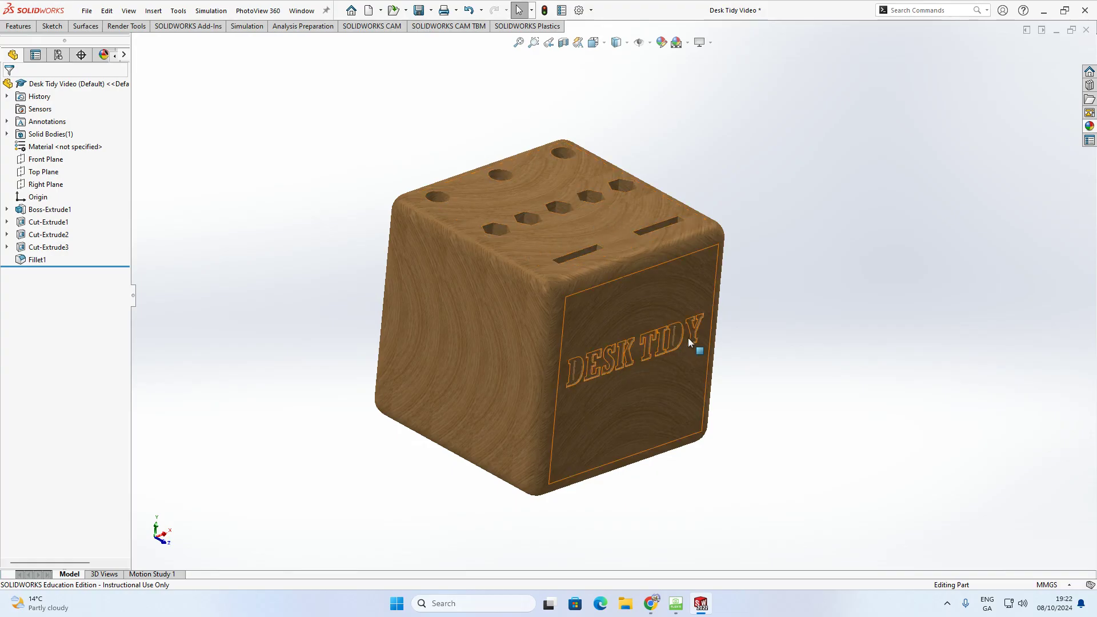
# - Colour the engraved DESK TIDY text cut feature dark grey with RGB 64, 64, 64 and accept the appearance
pyautogui.click(45, 247)
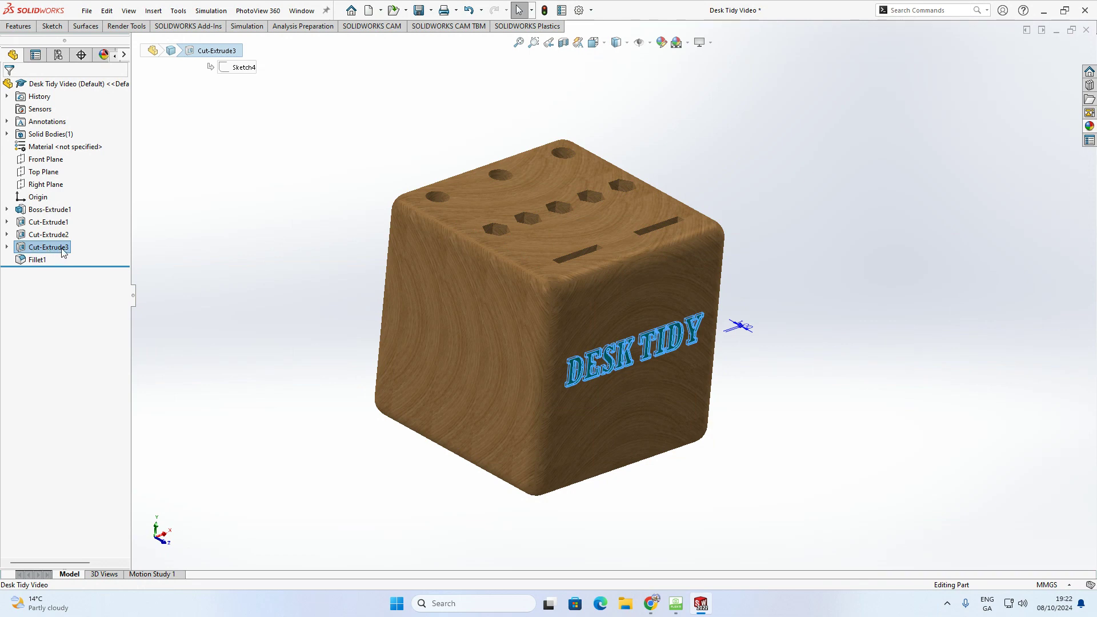
pyautogui.click(161, 255)
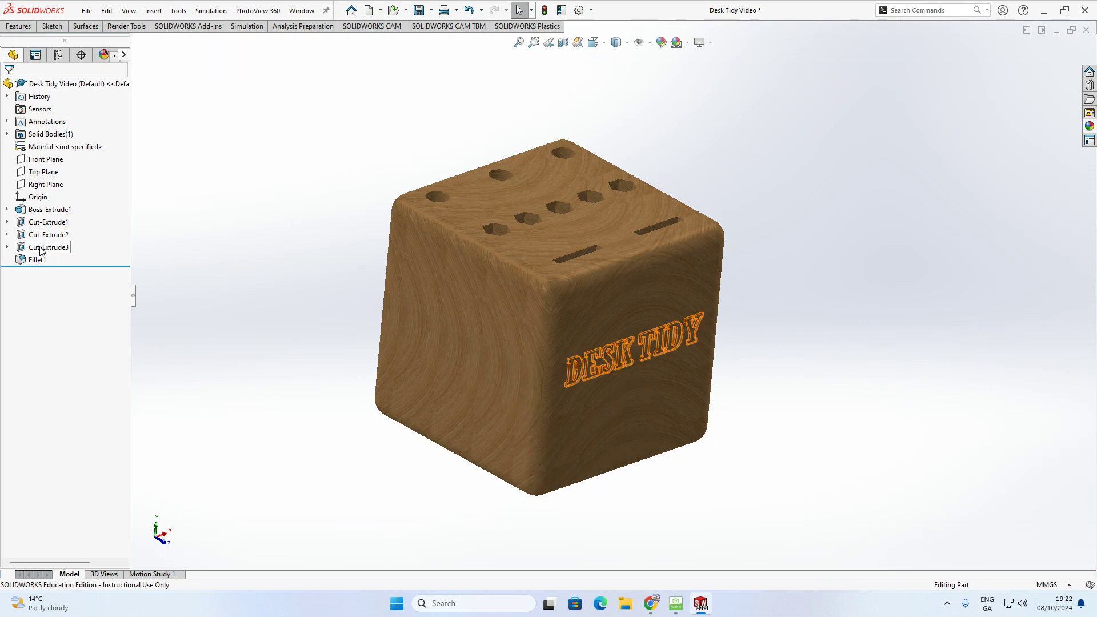
pyautogui.click(41, 249)
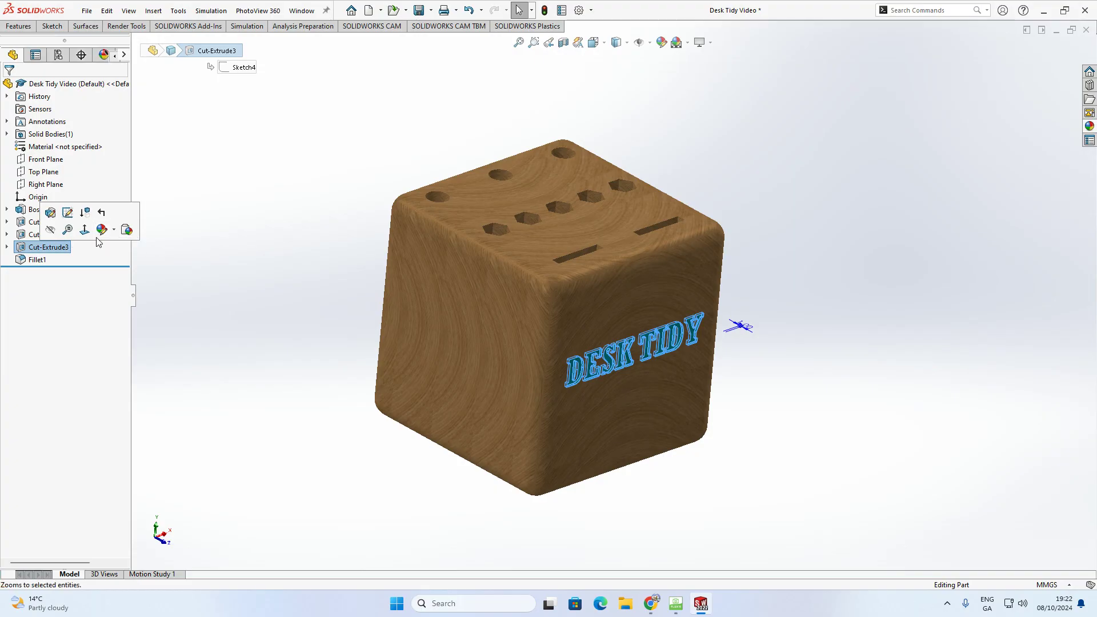
pyautogui.click(115, 232)
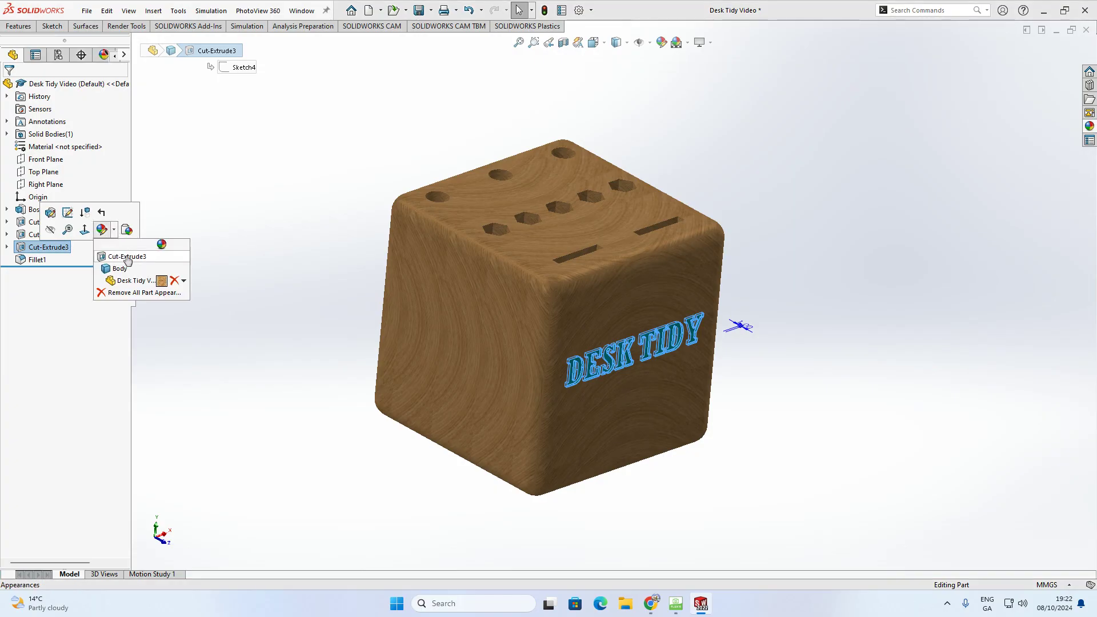
pyautogui.click(126, 257)
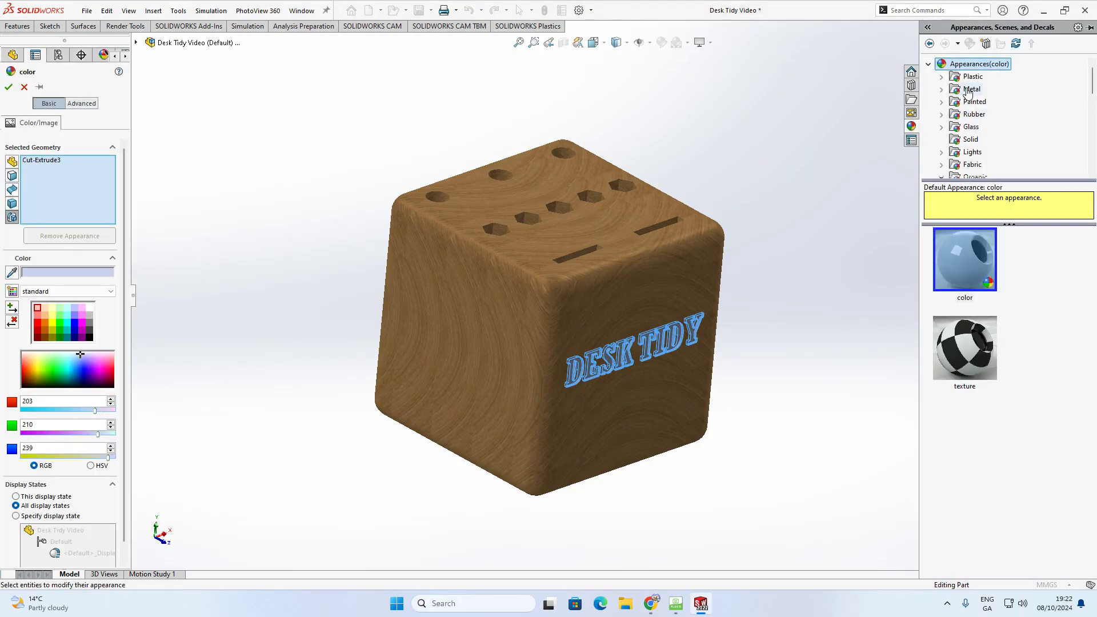
pyautogui.click(90, 331)
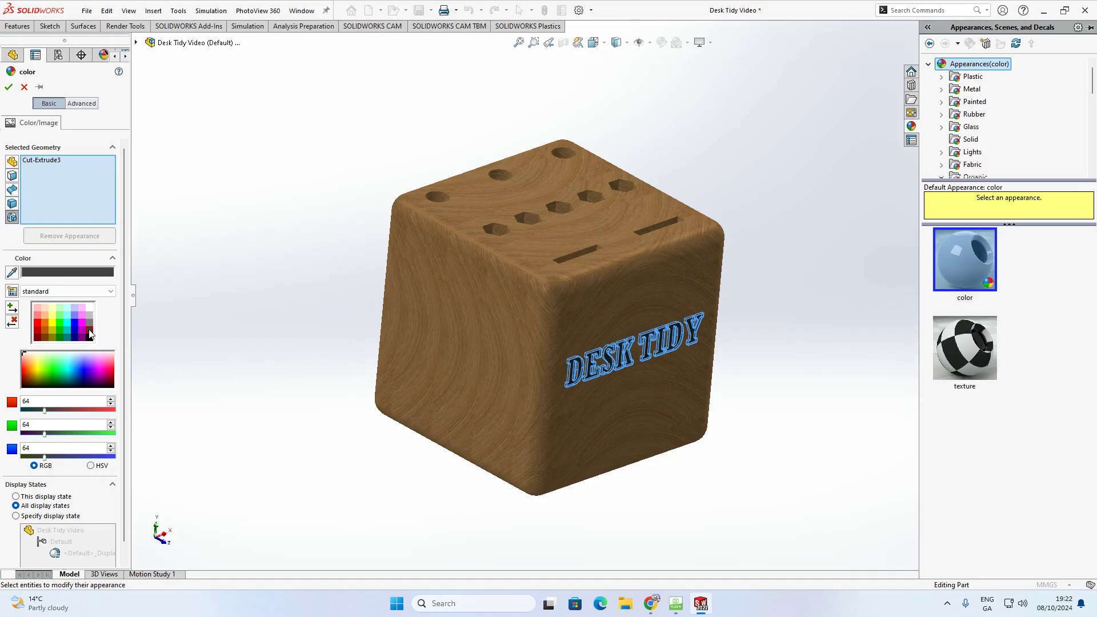
pyautogui.click(9, 87)
# - Examine the dark engraved lettering up close and the whole oak block from several angles
pyautogui.moveTo(373, 189); pyautogui.dragTo(368, 242, button='middle')
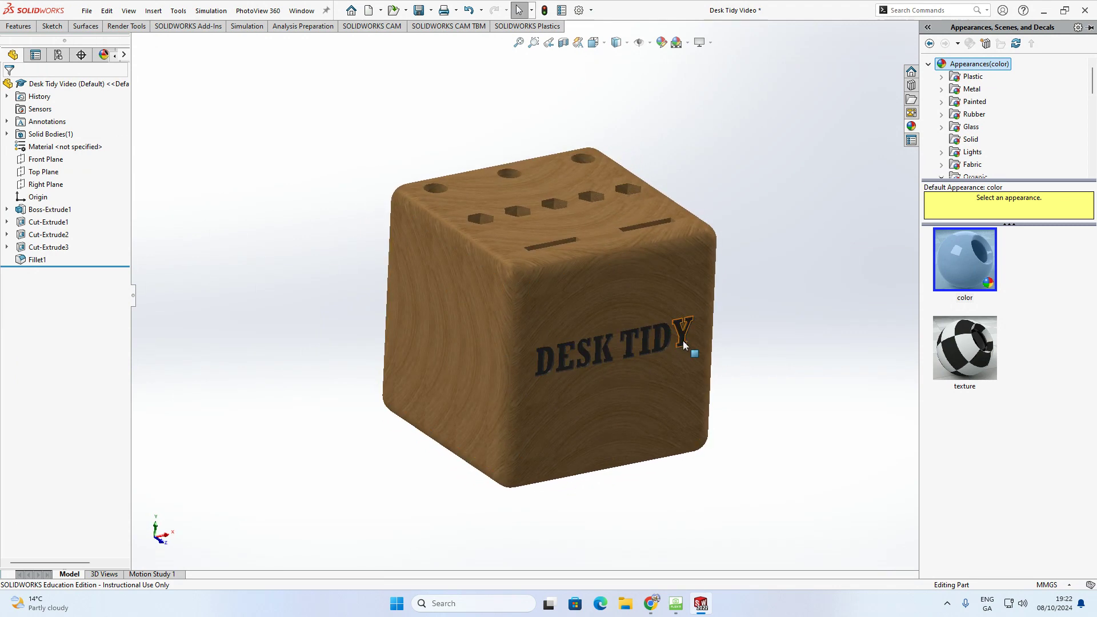
pyautogui.scroll(6, 684, 342)
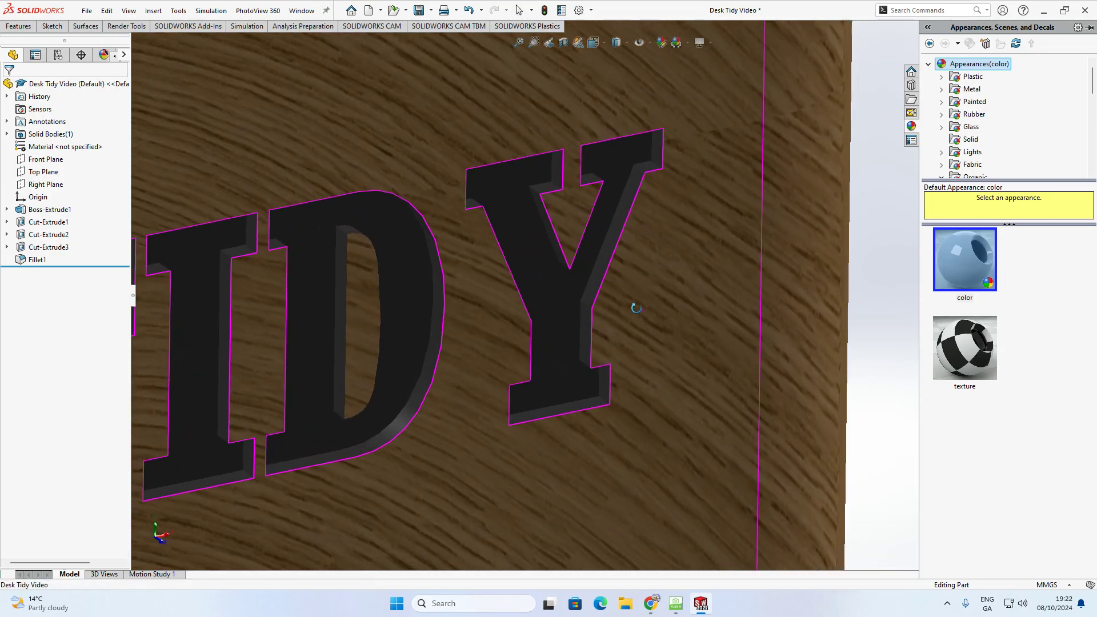
pyautogui.scroll(-8, 551, 303)
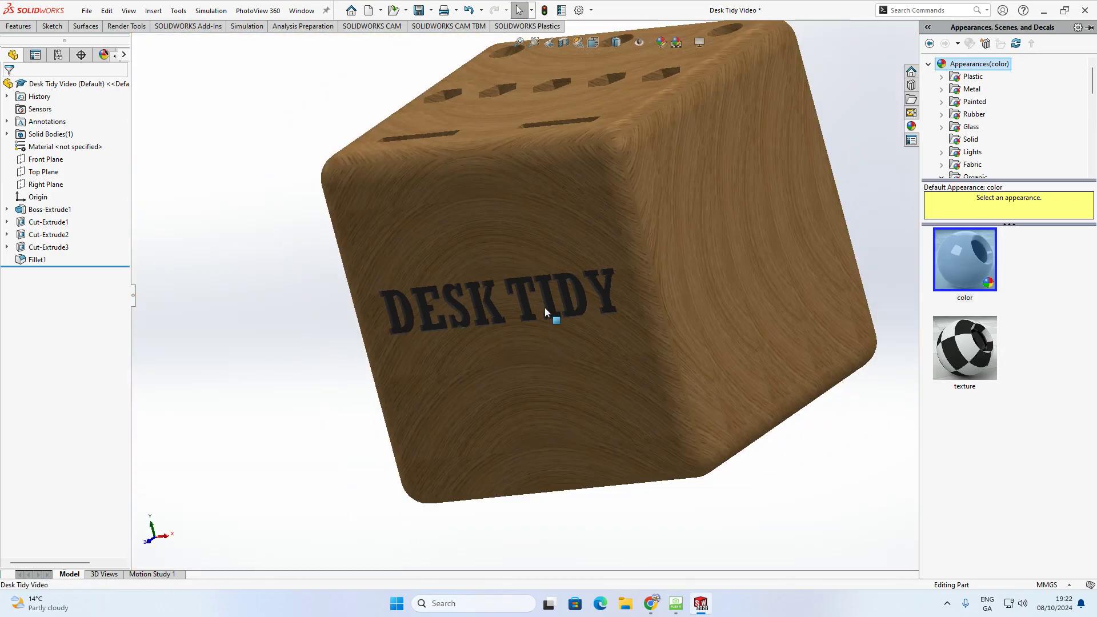
pyautogui.scroll(-2, 544, 307)
pyautogui.moveTo(351, 173); pyautogui.dragTo(502, 279, button='middle')
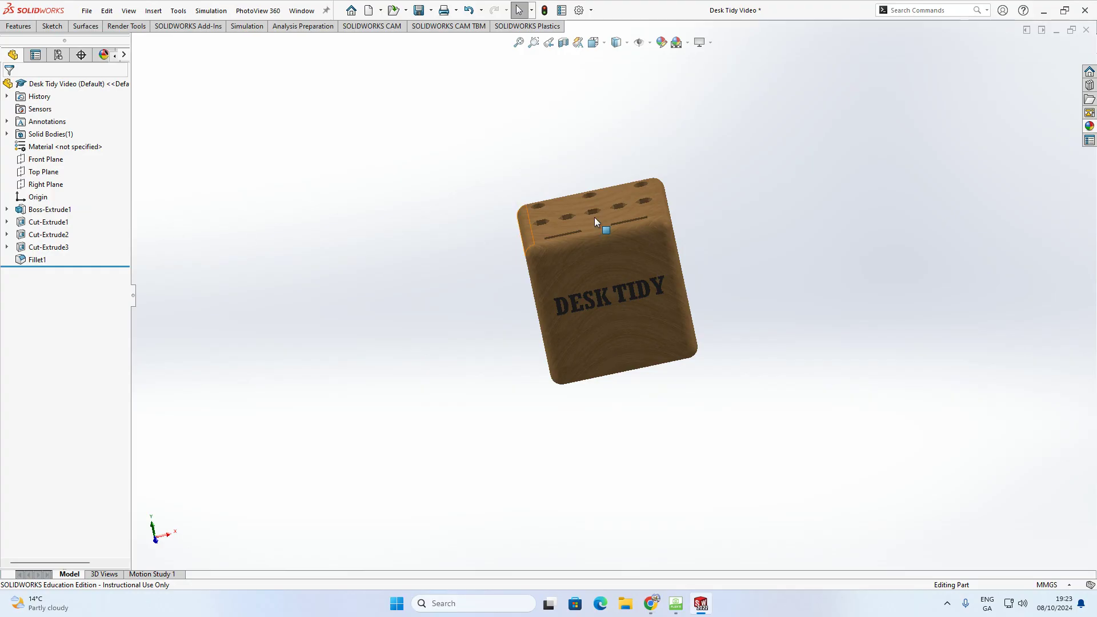
pyautogui.moveTo(612, 248); pyautogui.dragTo(640, 278, button='middle')
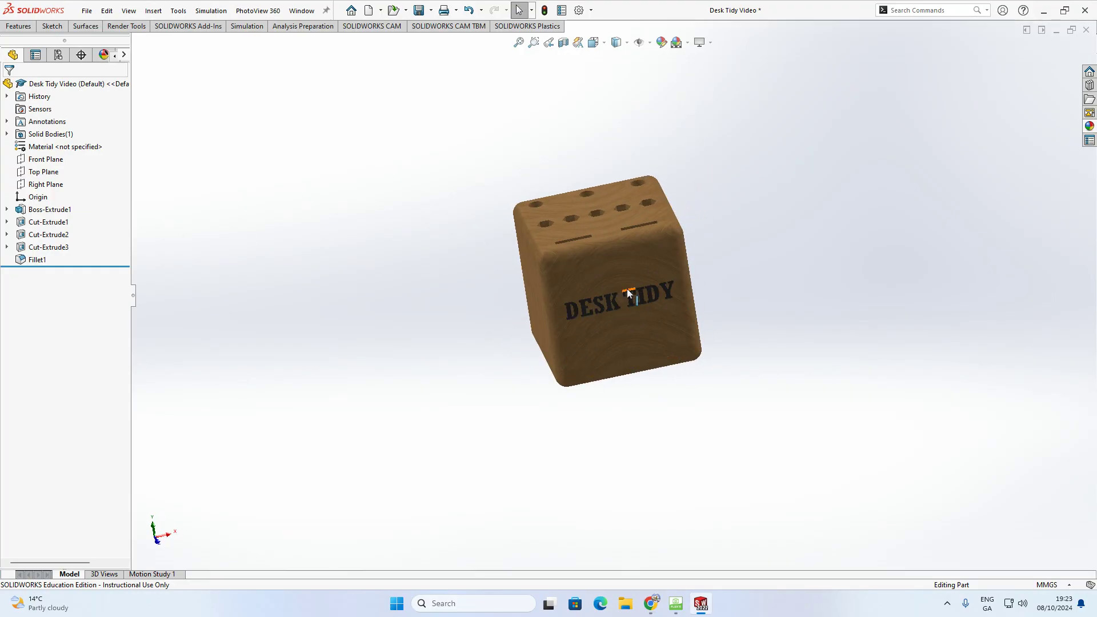
pyautogui.scroll(-2, 707, 224)
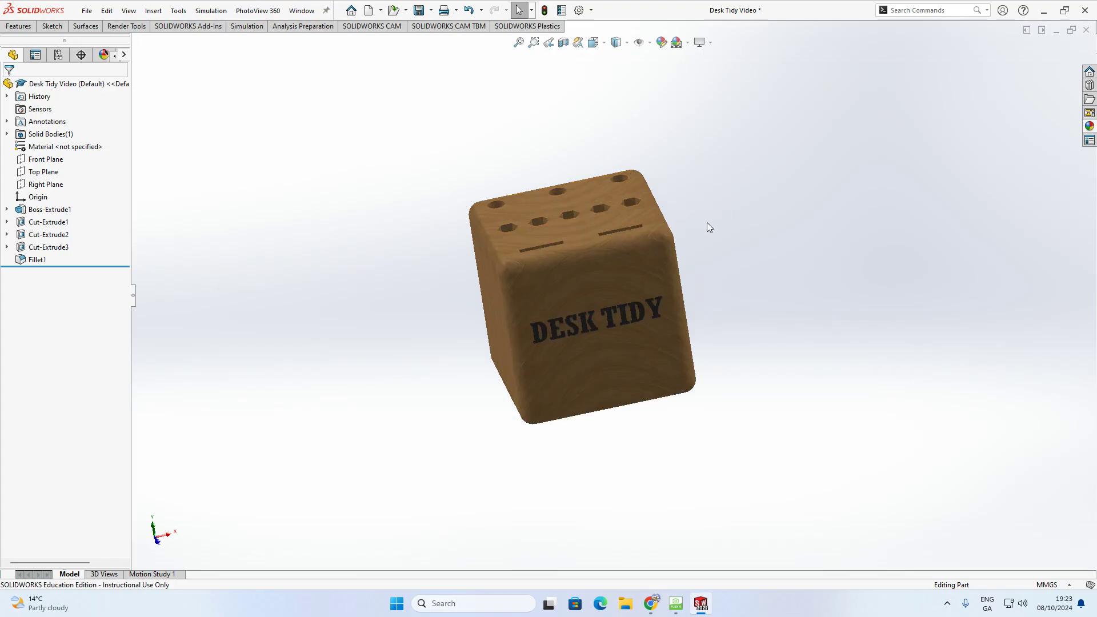
pyautogui.moveTo(622, 255); pyautogui.dragTo(653, 241, button='middle')
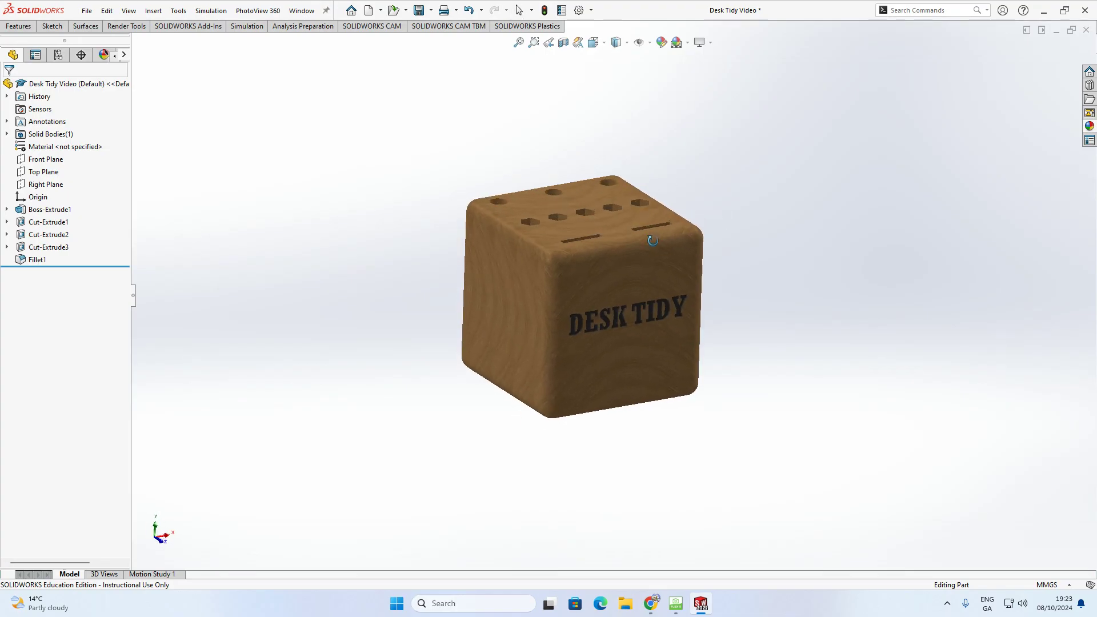
# - Check the appearance targets offered for the block's front face and dismiss them without changing anything
pyautogui.click(621, 269)
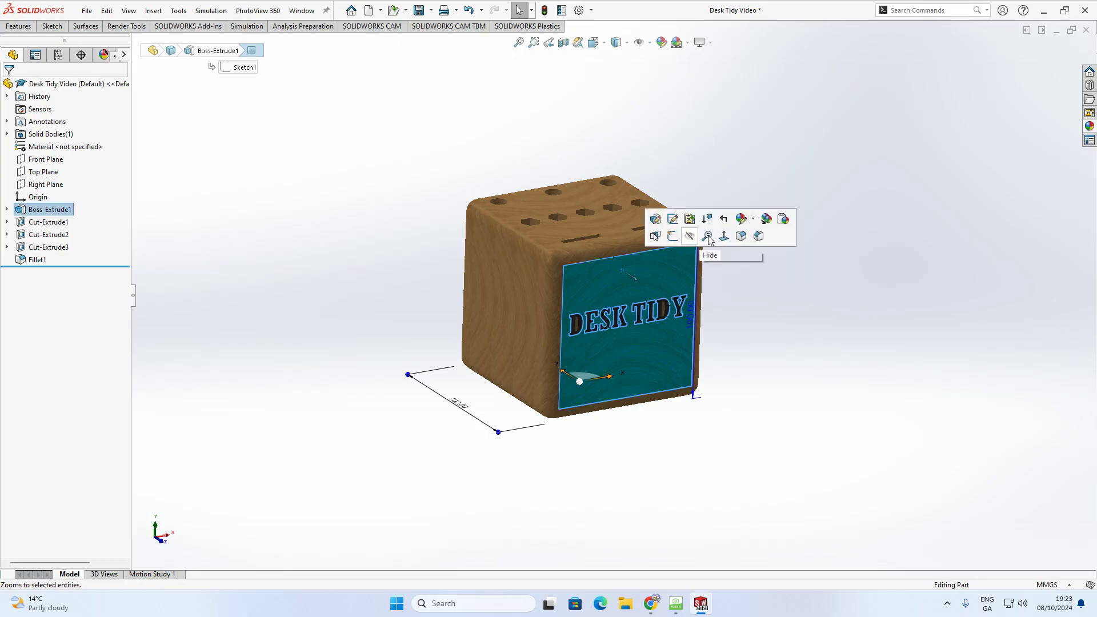
pyautogui.click(753, 221)
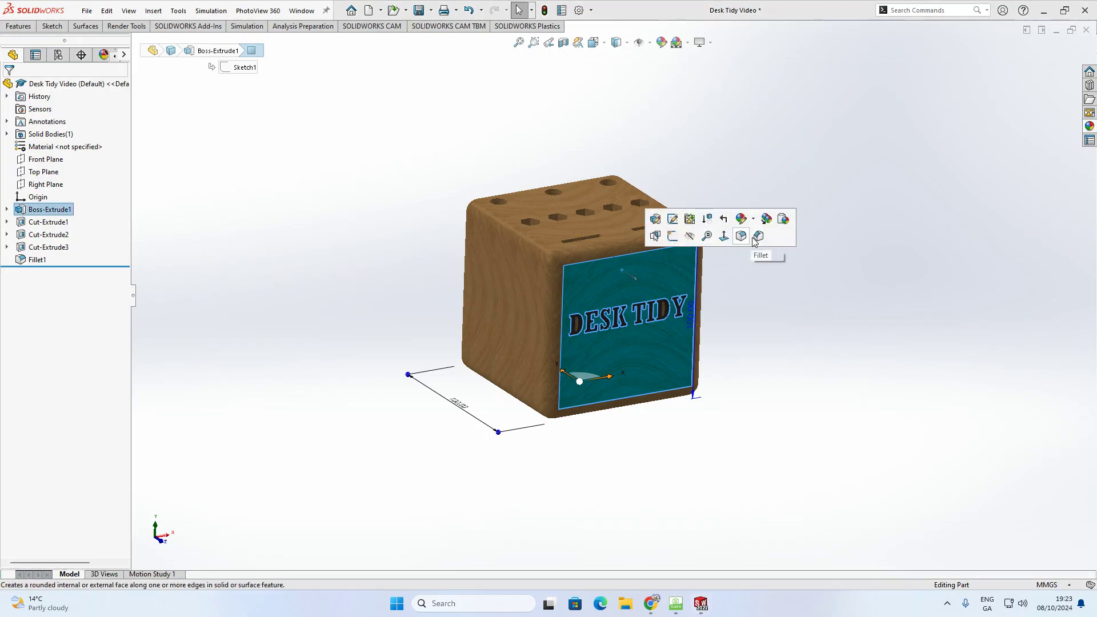
pyautogui.click(753, 220)
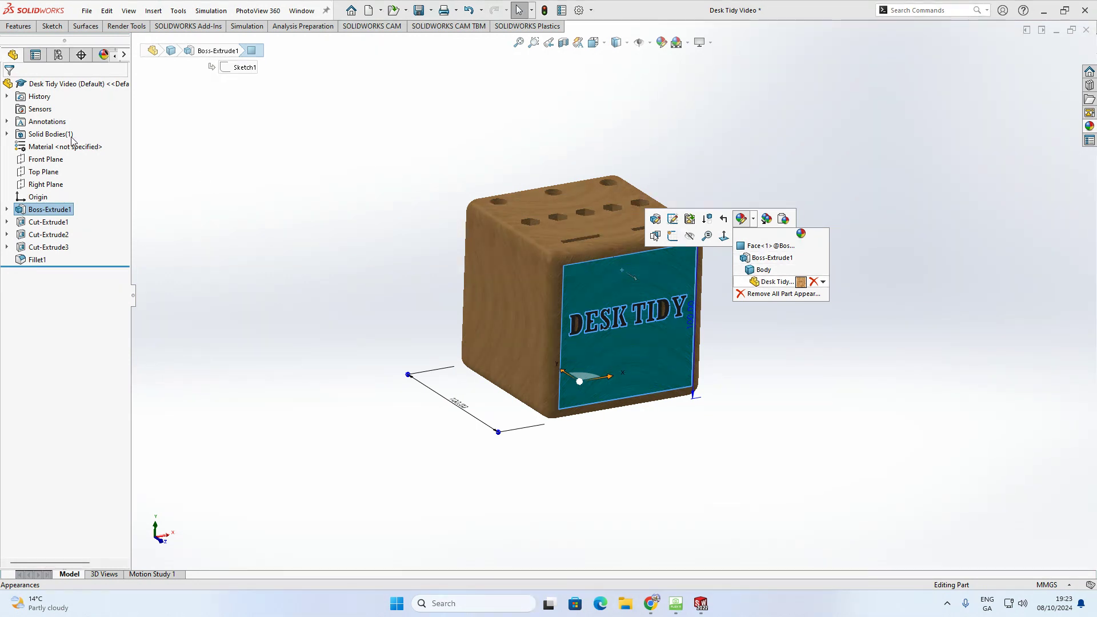
pyautogui.click(744, 180)
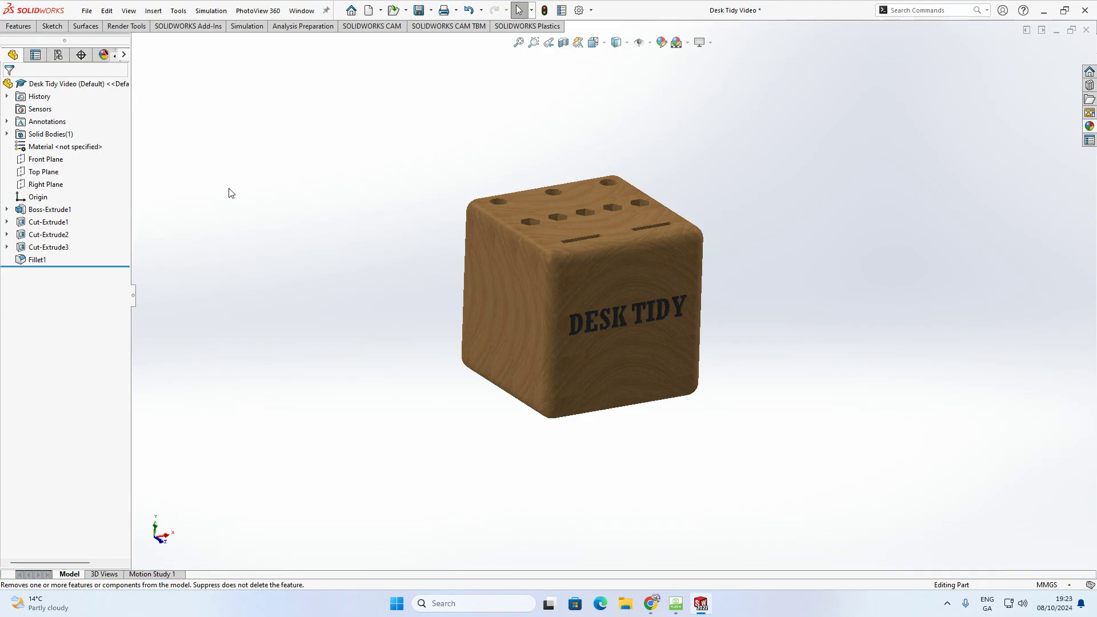
# - Roll the history back to the base extrusion and rename that feature Cube Boss-Extrude1
pyautogui.click(51, 211)
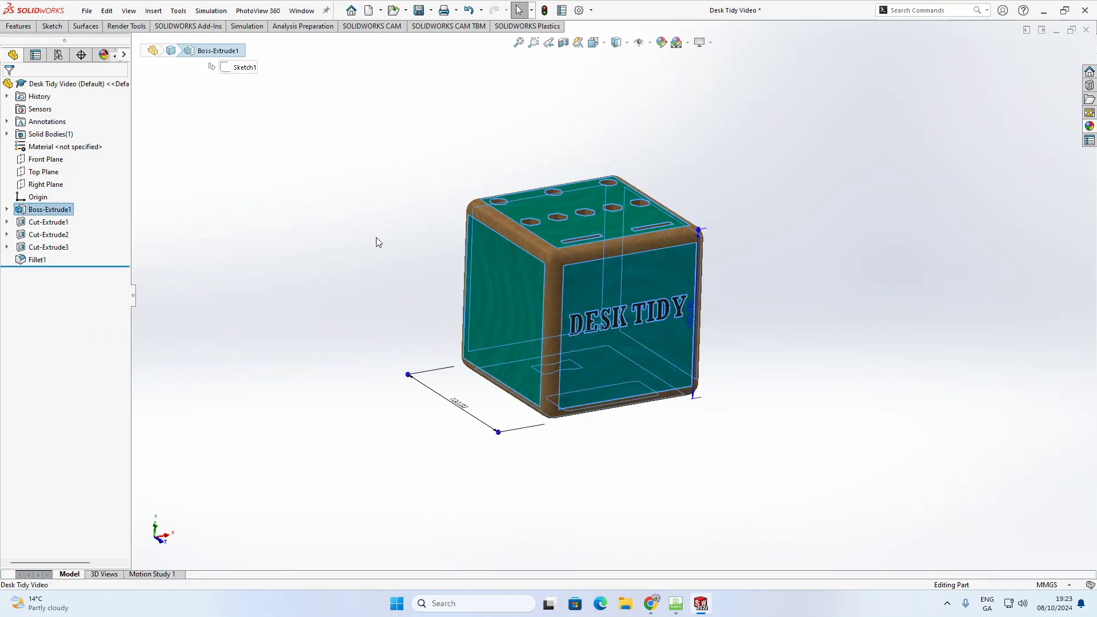
pyautogui.moveTo(118, 266); pyautogui.dragTo(110, 217)
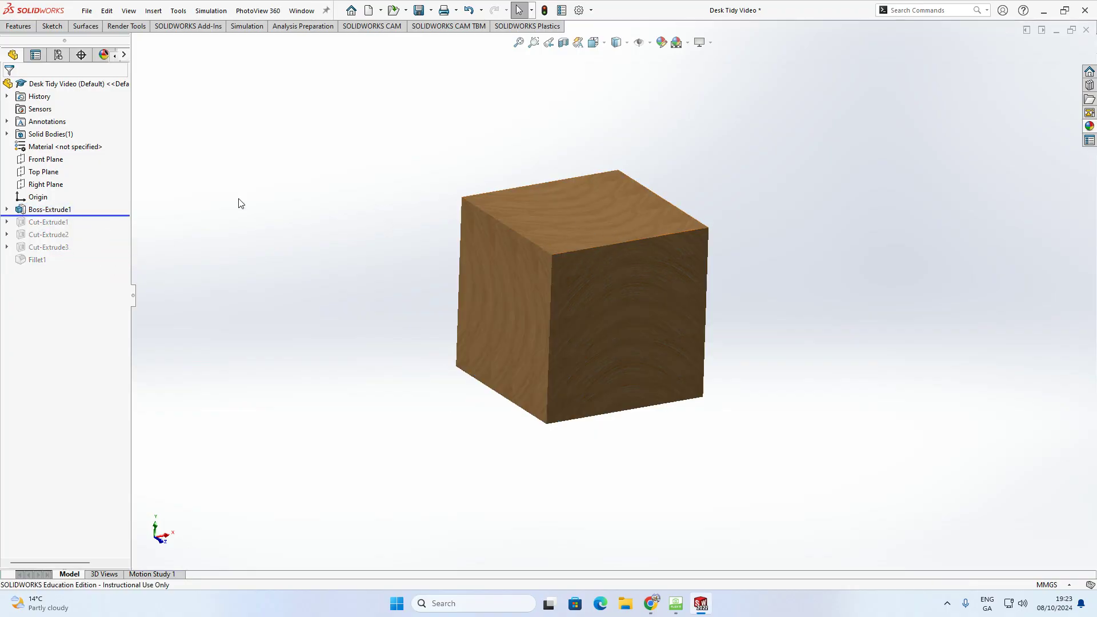
pyautogui.click(38, 211)
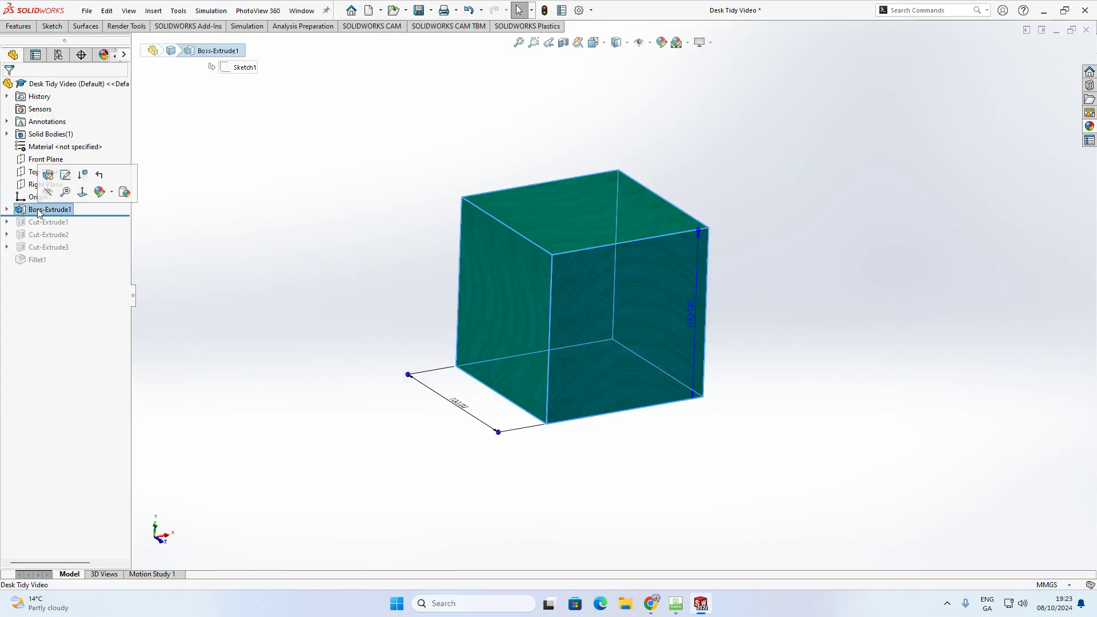
pyautogui.click(35, 211)
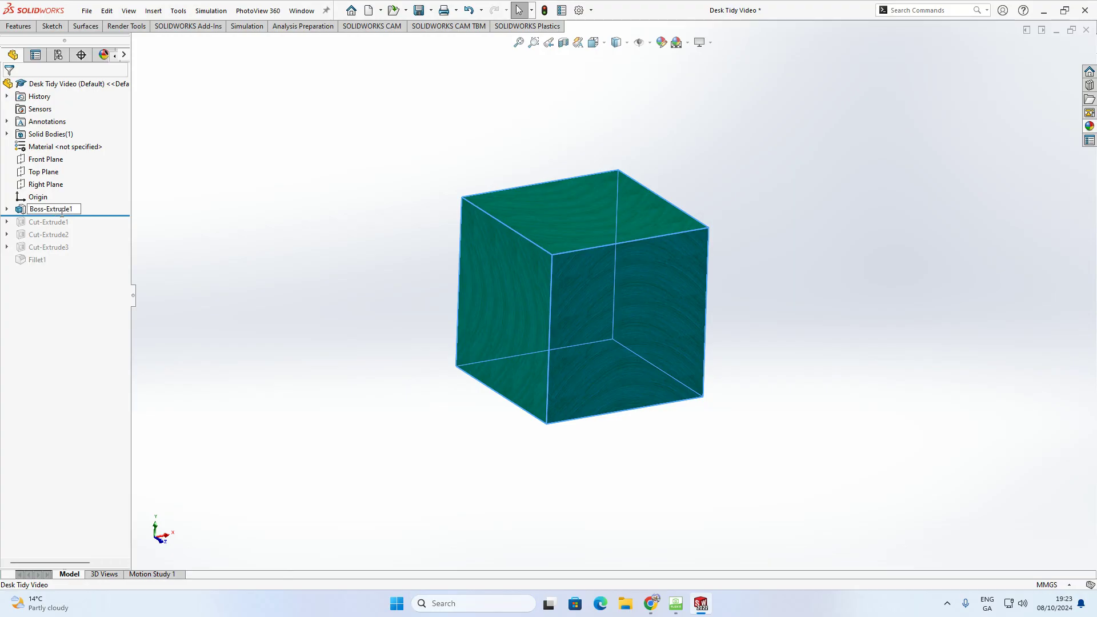
pyautogui.write('Cube')
pyautogui.press('Return')
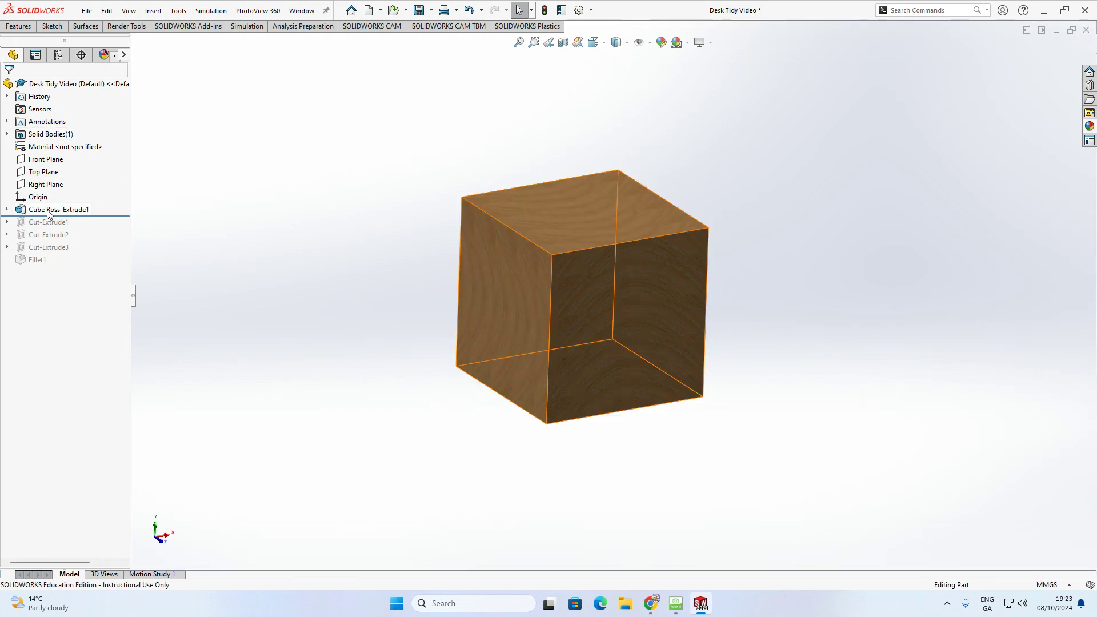
# - Roll the history forward past the first cut and rename it Top Slots Cut-Extrude1
pyautogui.moveTo(86, 213); pyautogui.dragTo(143, 225)
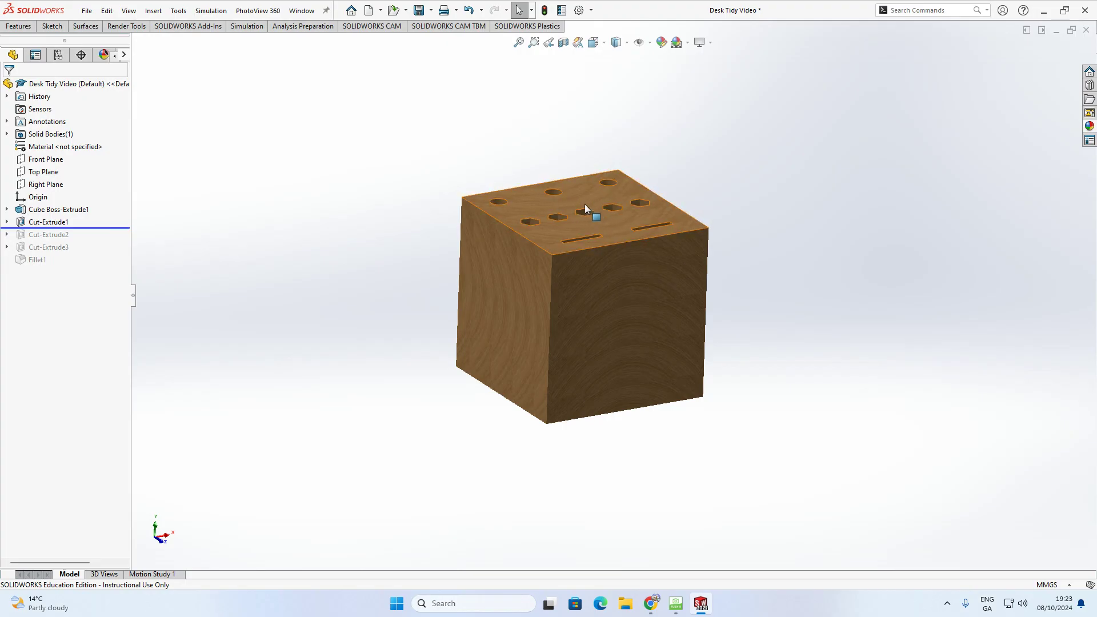
pyautogui.click(51, 224)
pyautogui.click(31, 222)
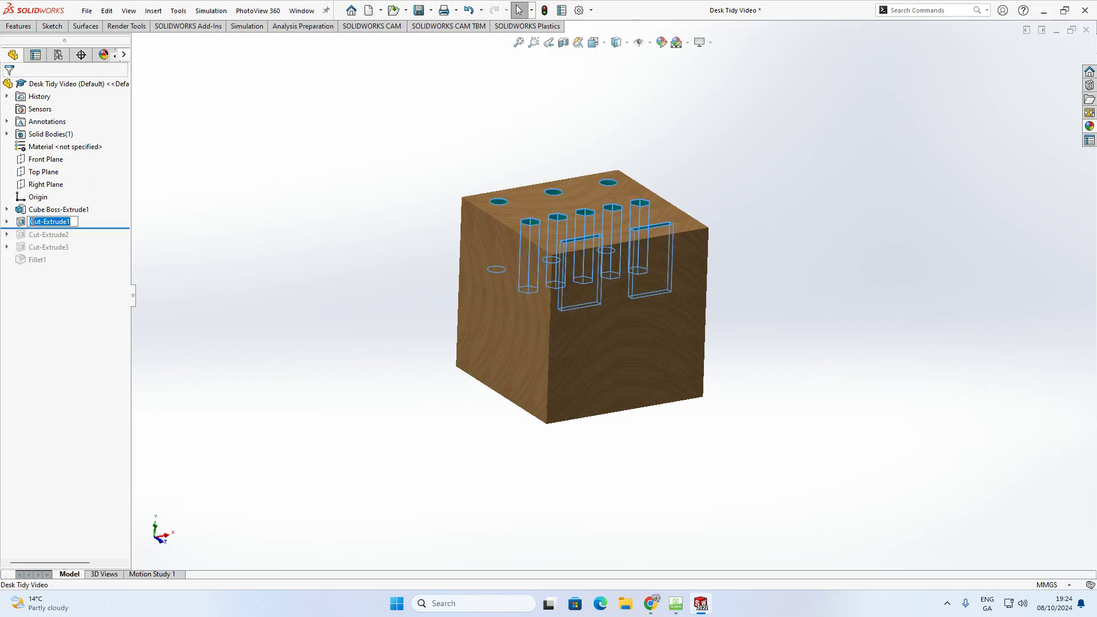
pyautogui.click(31, 222)
pyautogui.write('Top Slots')
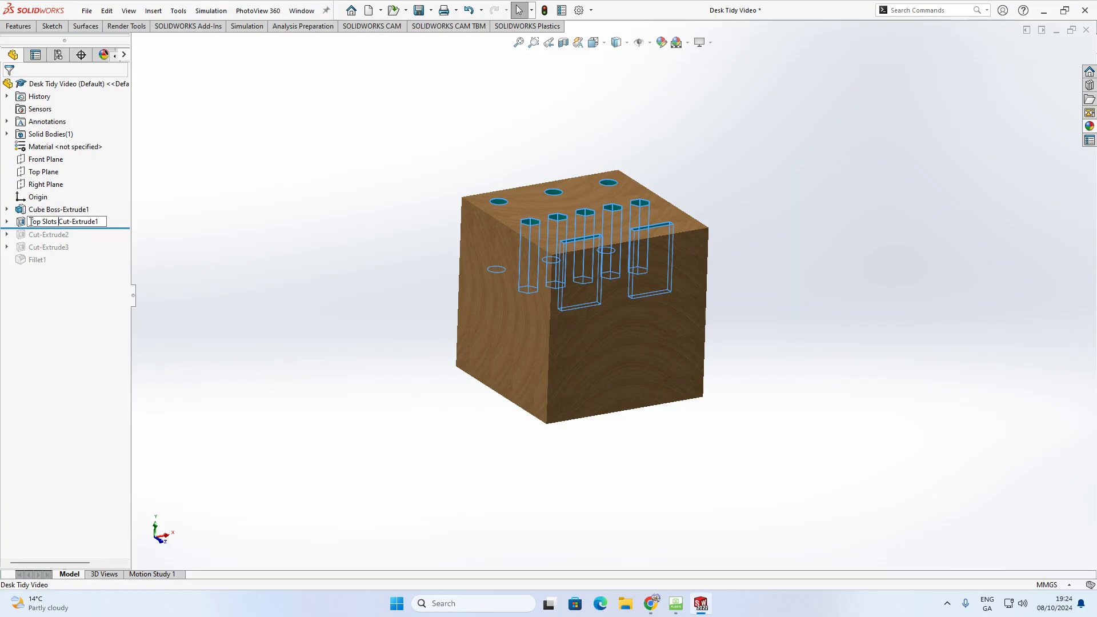
pyautogui.click(251, 239)
# - Roll the history forward past the second cut and rename it Bottom Cut-Extrude2
pyautogui.moveTo(127, 234); pyautogui.dragTo(129, 241)
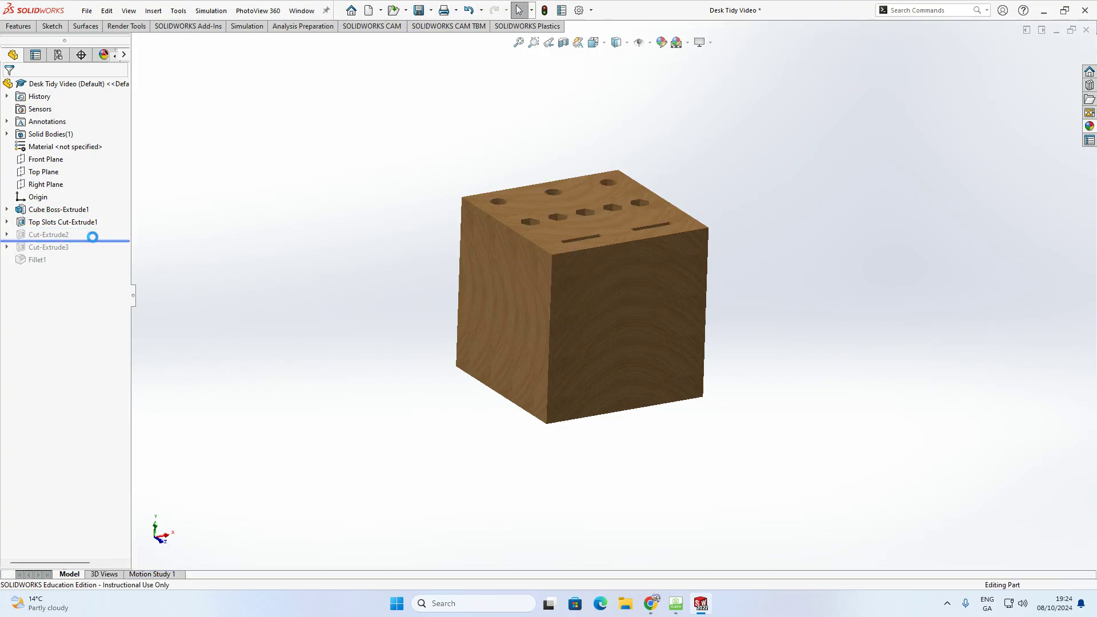
pyautogui.click(49, 234)
pyautogui.click(39, 235)
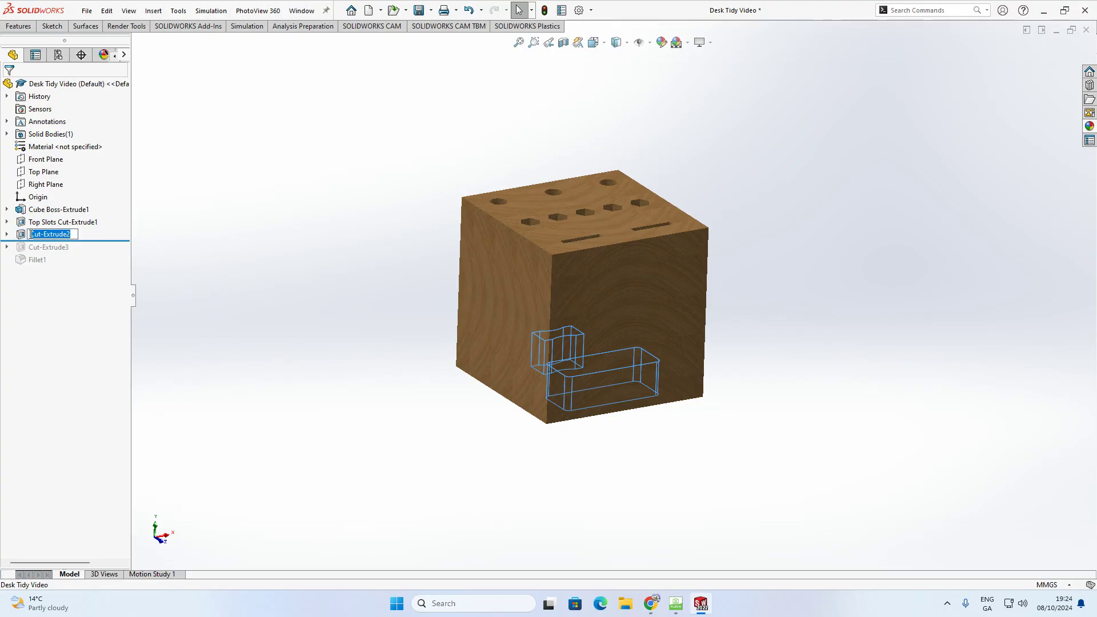
pyautogui.write('Bottom')
pyautogui.click(238, 244)
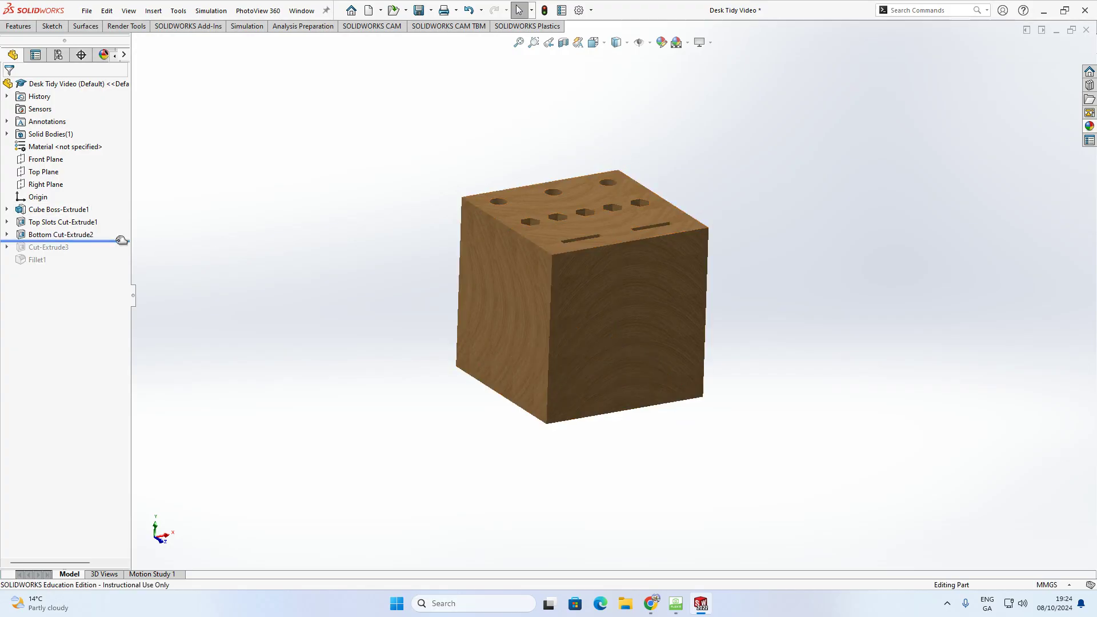
# - Rename the DESK TIDY lettering cut Text Cut-Extrude3 and roll the history forward past the edge fillet
pyautogui.moveTo(121, 238); pyautogui.dragTo(122, 253)
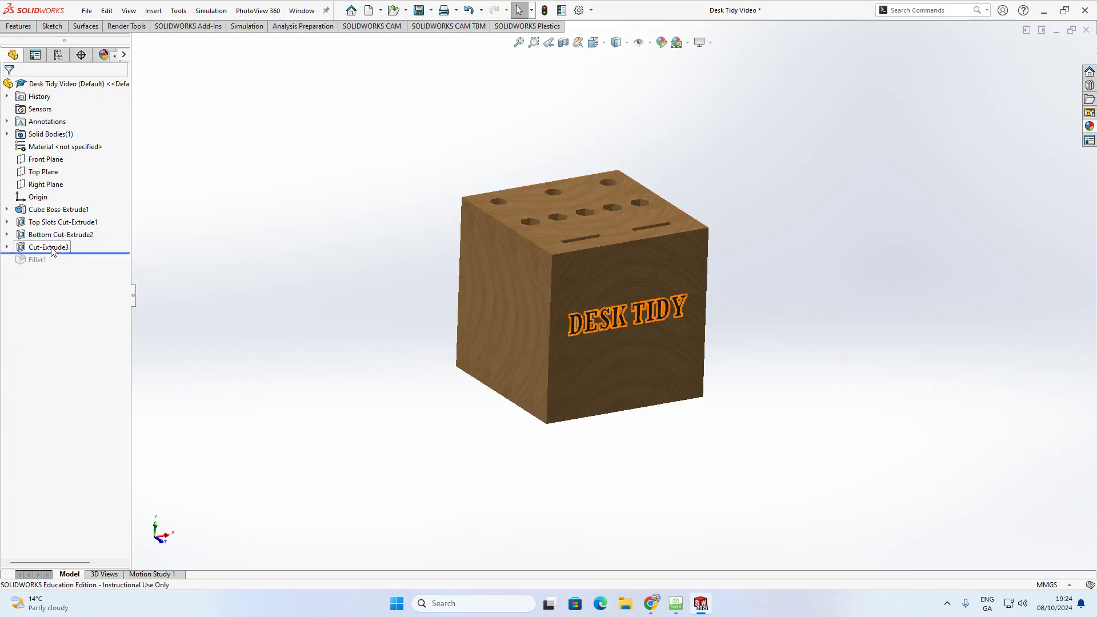
pyautogui.click(52, 249)
pyautogui.click(43, 248)
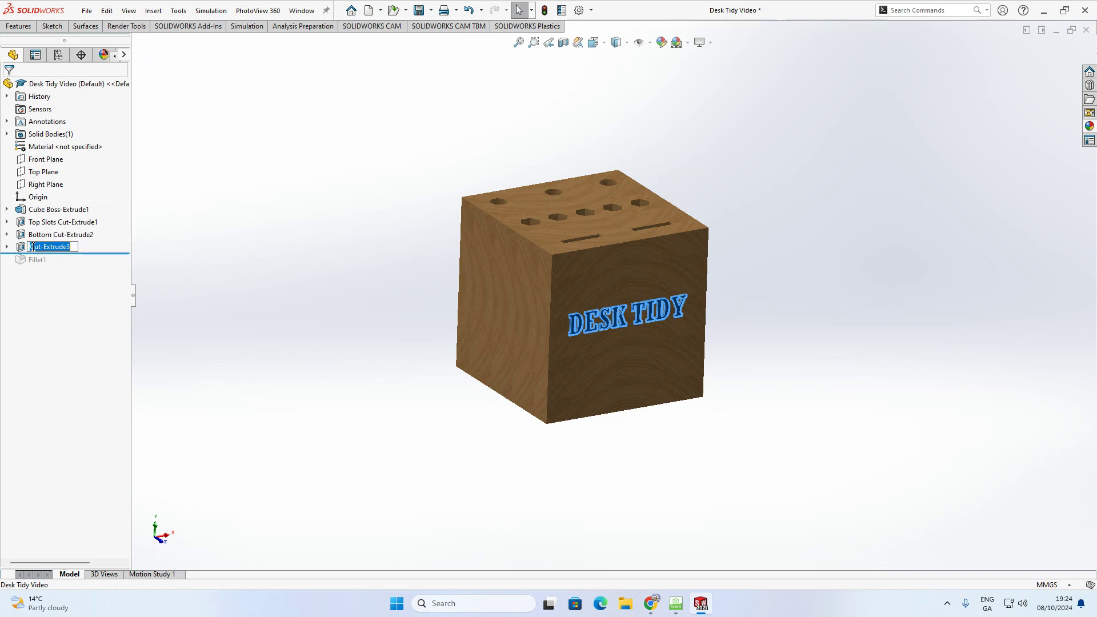
pyautogui.click(31, 247)
pyautogui.write('Desk')
pyautogui.press('BackSpace')
pyautogui.press('BackSpace')
pyautogui.press('BackSpace')
pyautogui.press('BackSpace')
pyautogui.press('BackSpace')
pyautogui.write('Text')
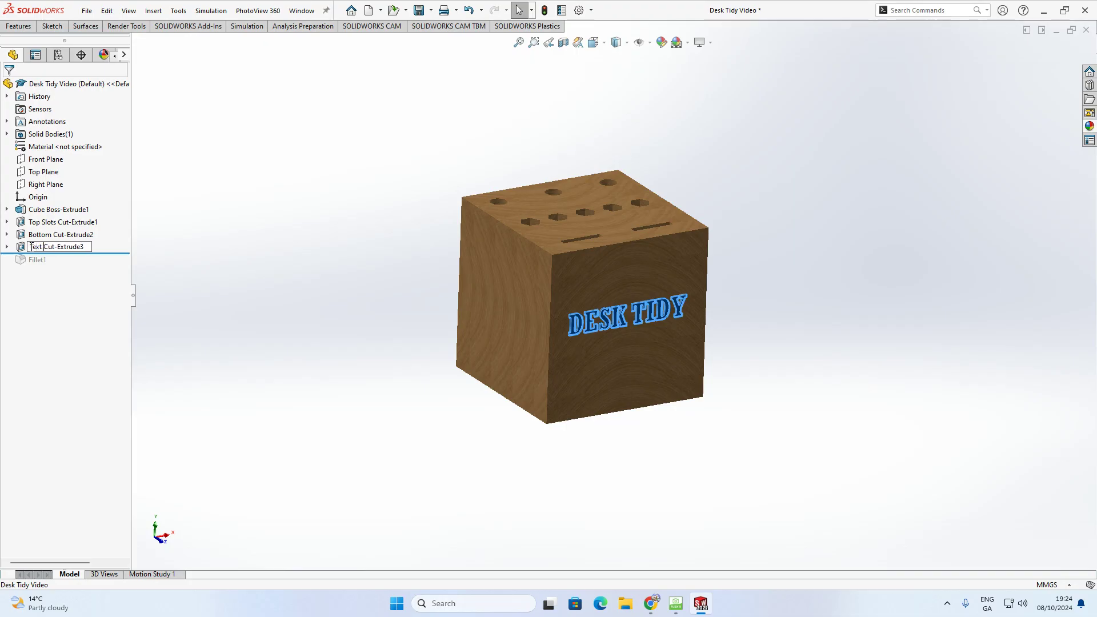
pyautogui.click(302, 251)
pyautogui.moveTo(123, 253); pyautogui.dragTo(108, 264)
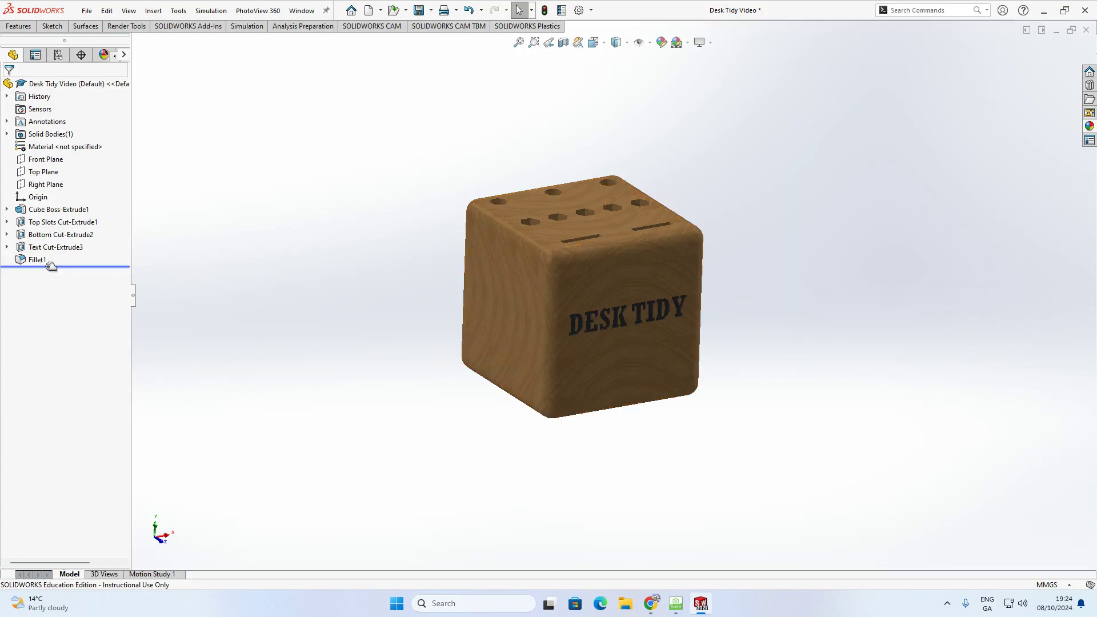
pyautogui.moveTo(528, 229); pyautogui.dragTo(619, 226, button='middle')
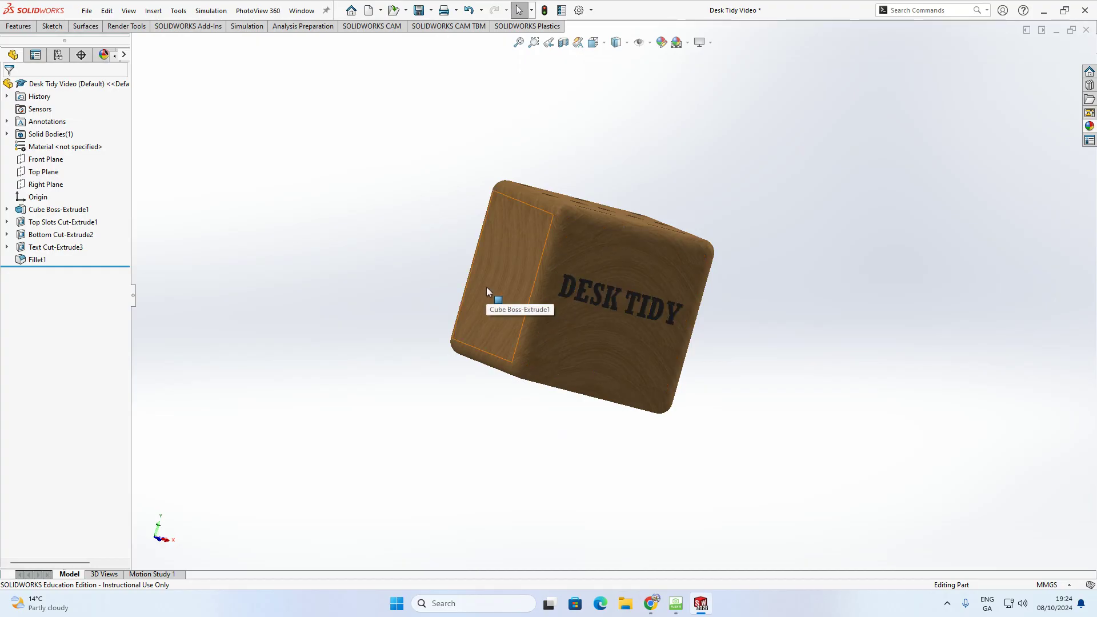
pyautogui.moveTo(487, 291); pyautogui.dragTo(640, 431, button='middle')
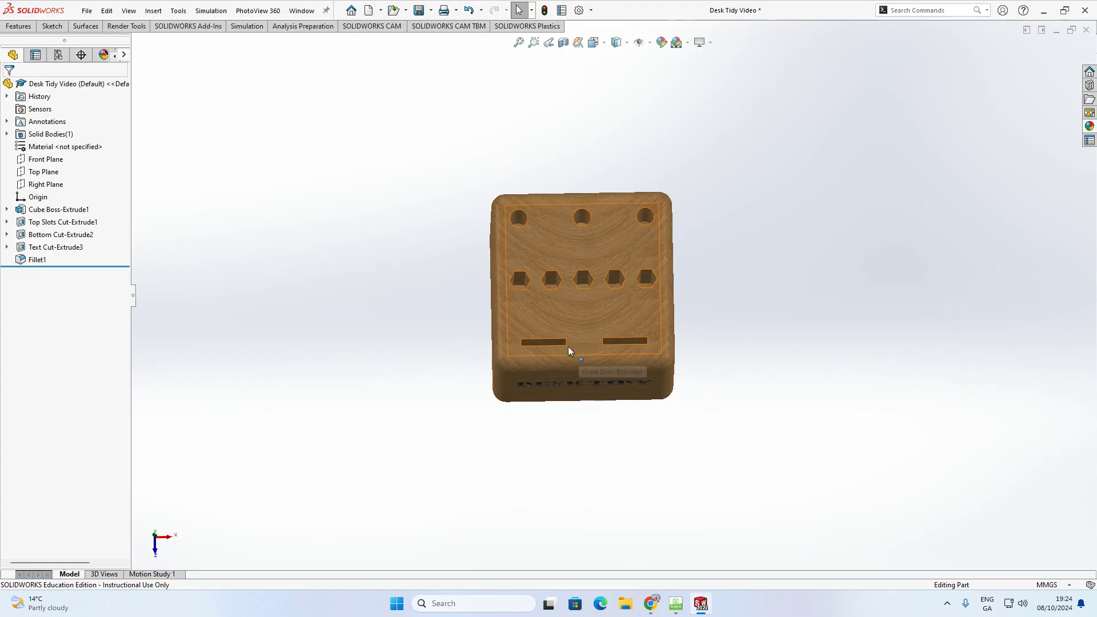
pyautogui.moveTo(604, 346); pyautogui.dragTo(584, 304, button='middle')
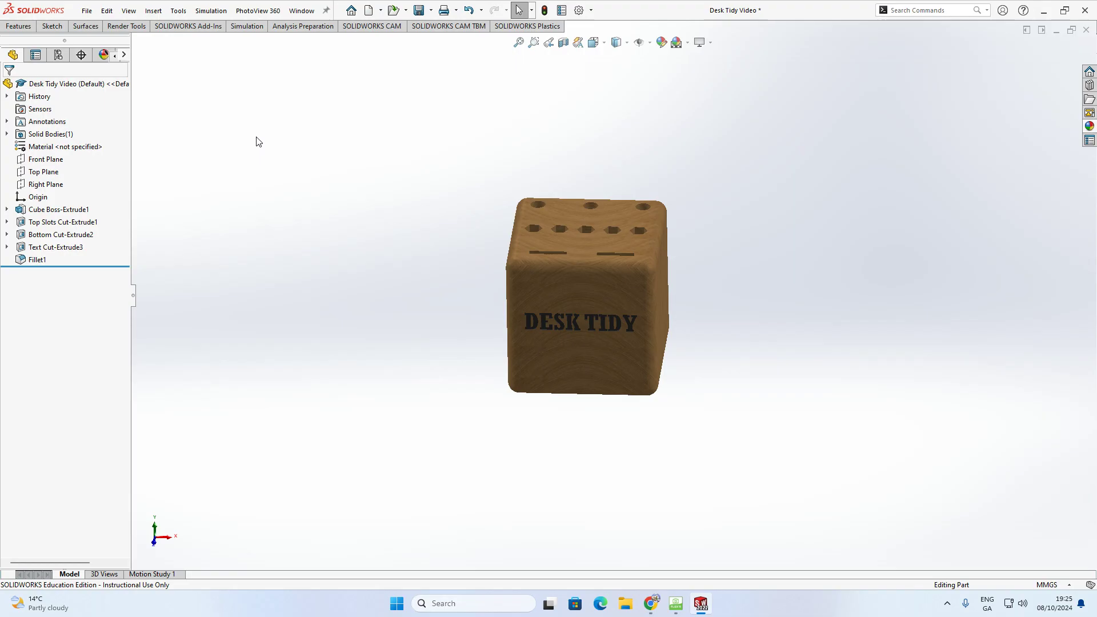
# - Save the part as Desk Tidy Video in the Desk Tidy folder as a SOLIDWORKS Part, replacing the existing file
pyautogui.click(87, 11)
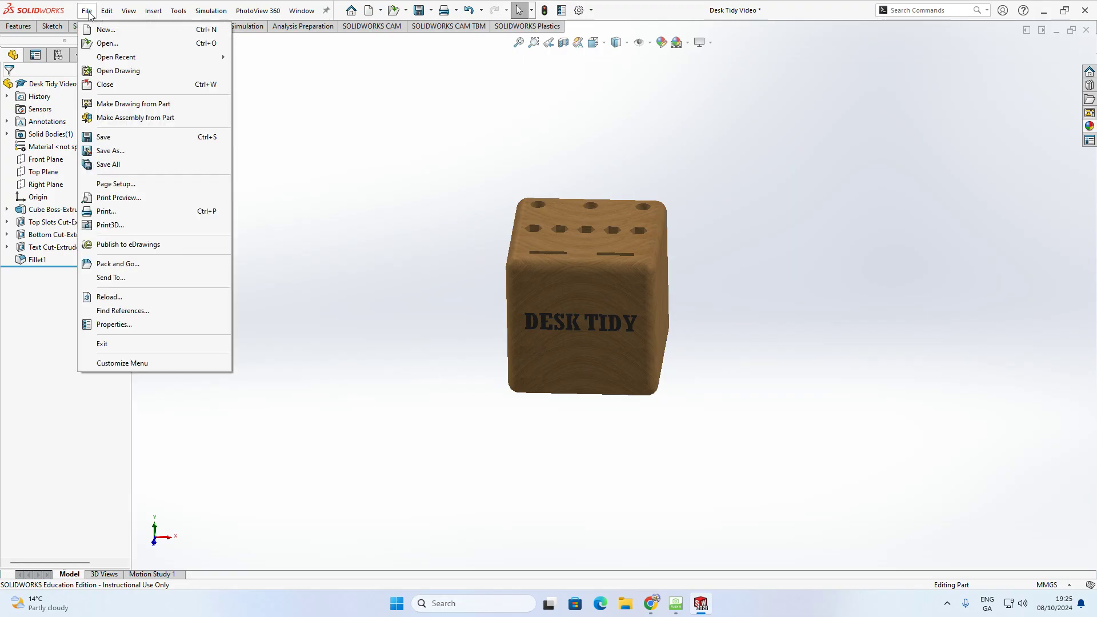
pyautogui.click(145, 151)
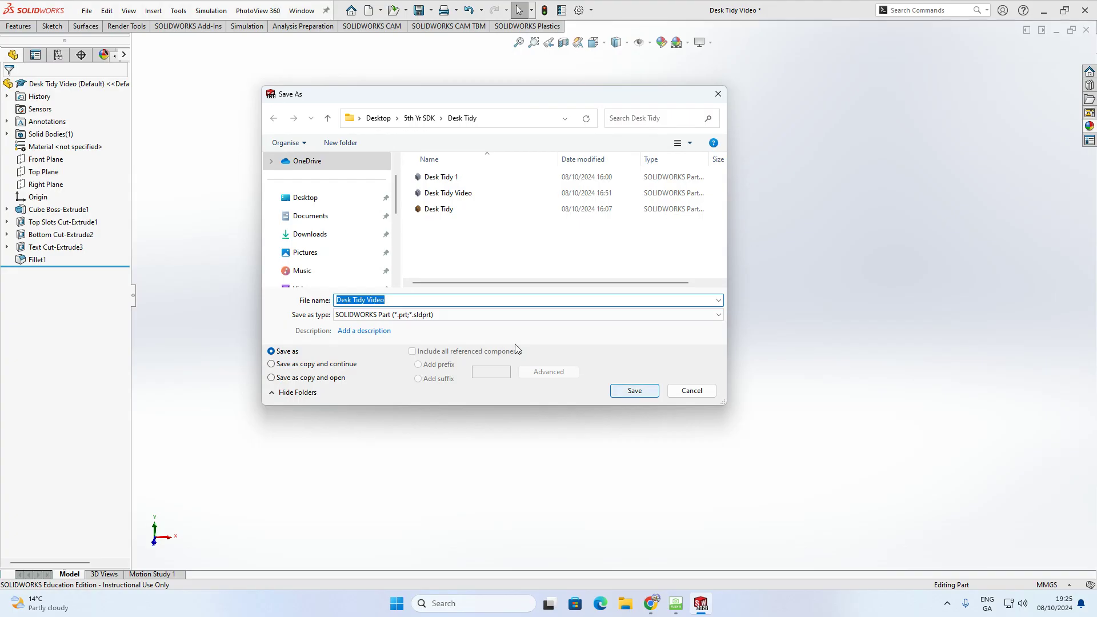
pyautogui.click(640, 392)
pyautogui.click(587, 304)
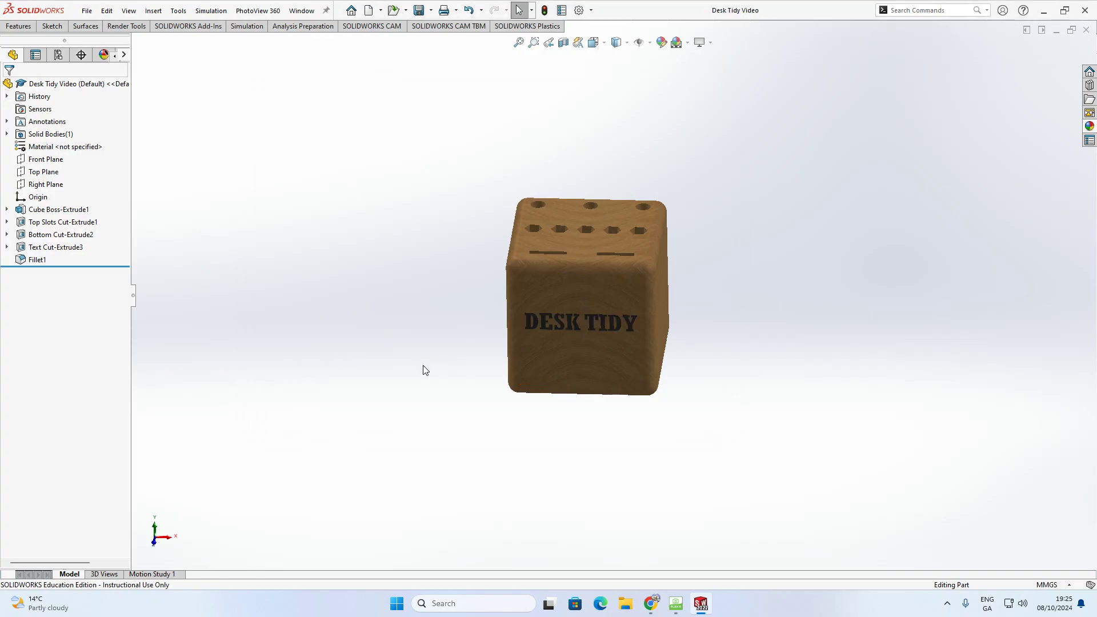
pyautogui.click(651, 604)
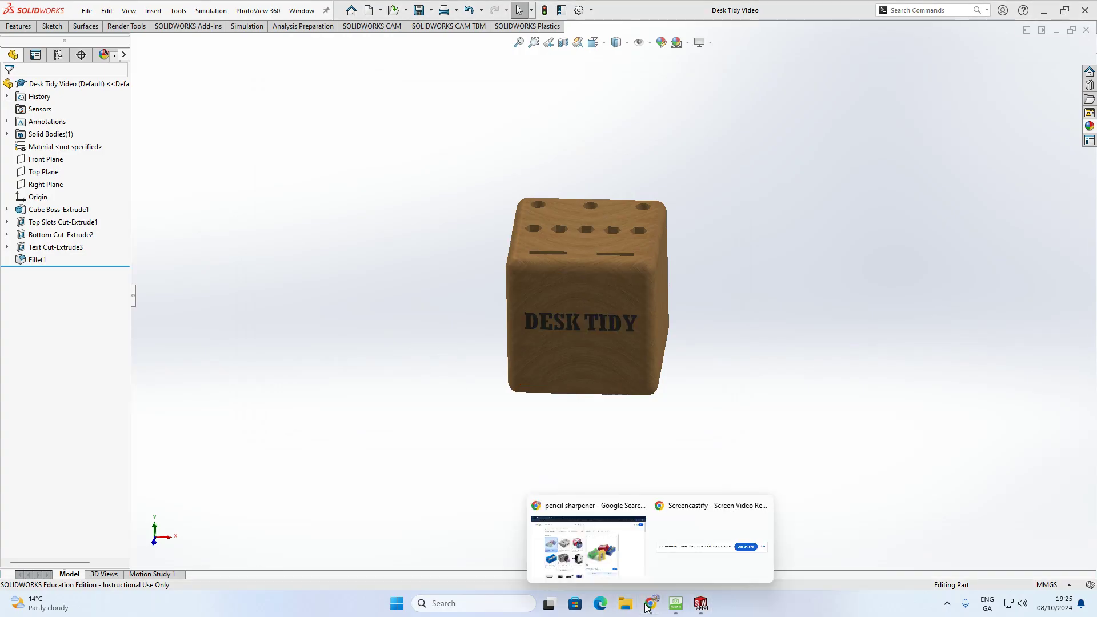